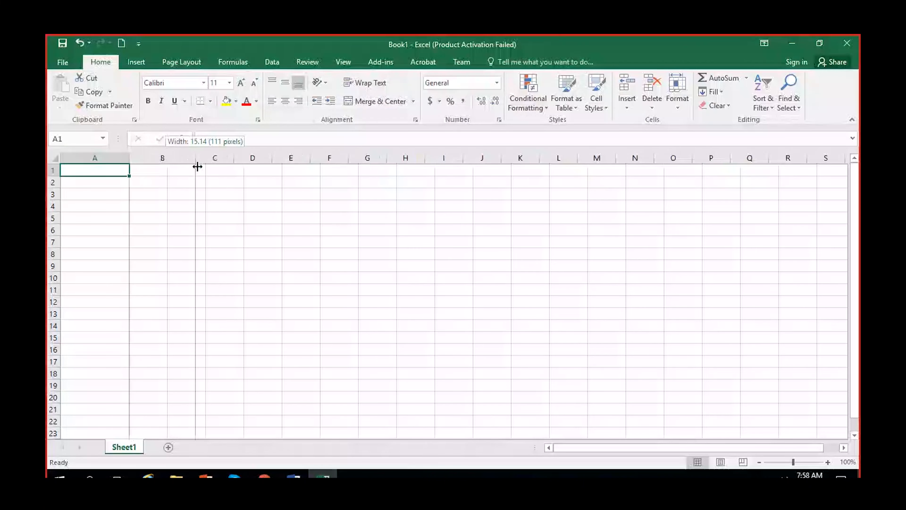
Enter the heading "Acquistion of FA" in cell A1 and widen column A.
{"action": "type", "text": "Aquistion"}
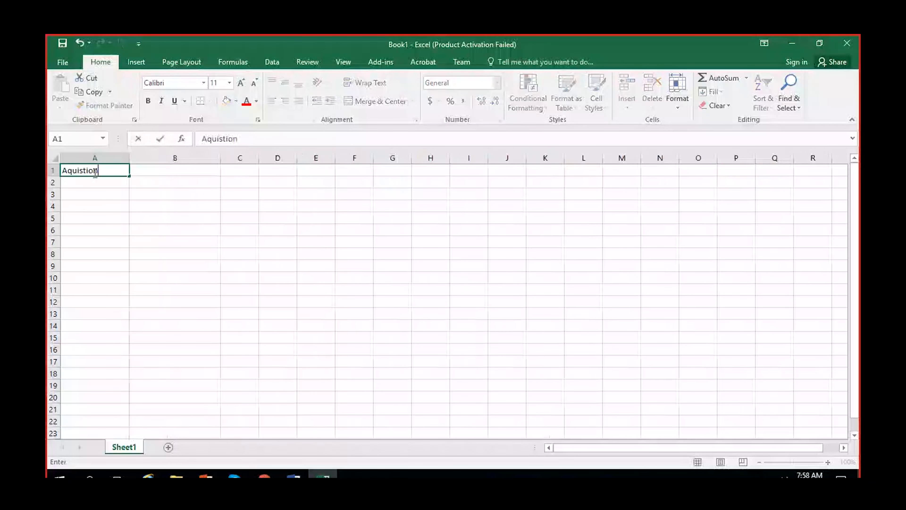
{"action": "key", "text": "Return"}
{"action": "left_click", "coordinate": [94, 173]}
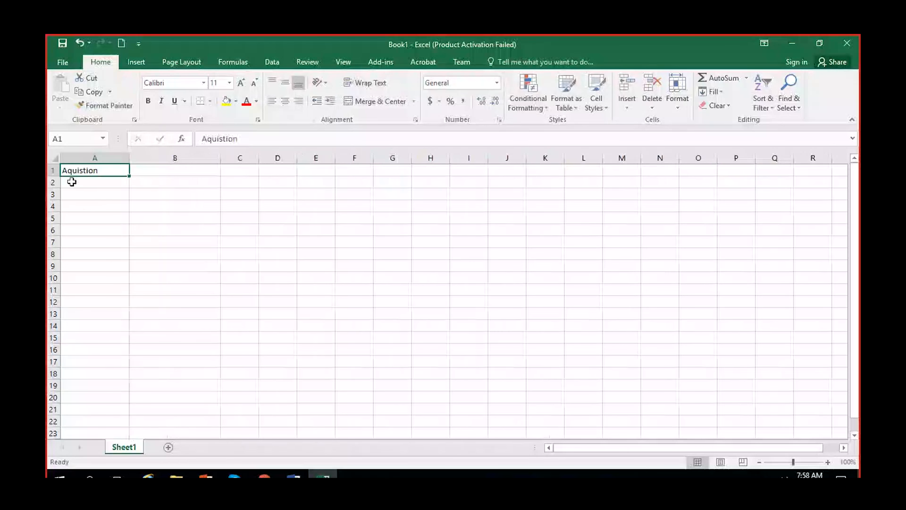
{"action": "left_click", "coordinate": [207, 139]}
{"action": "type", "text": "c"}
{"action": "left_click", "coordinate": [274, 139]}
{"action": "type", "text": "of FA"}
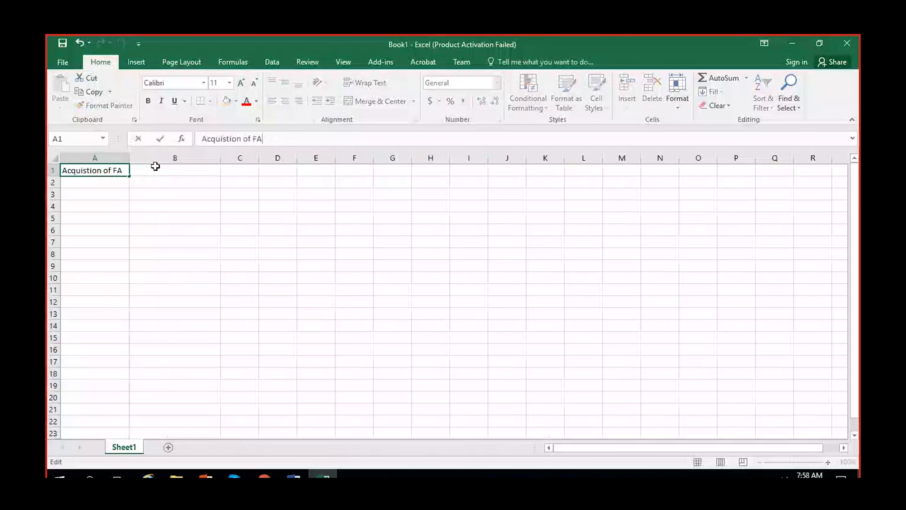
{"action": "left_click", "coordinate": [155, 166]}
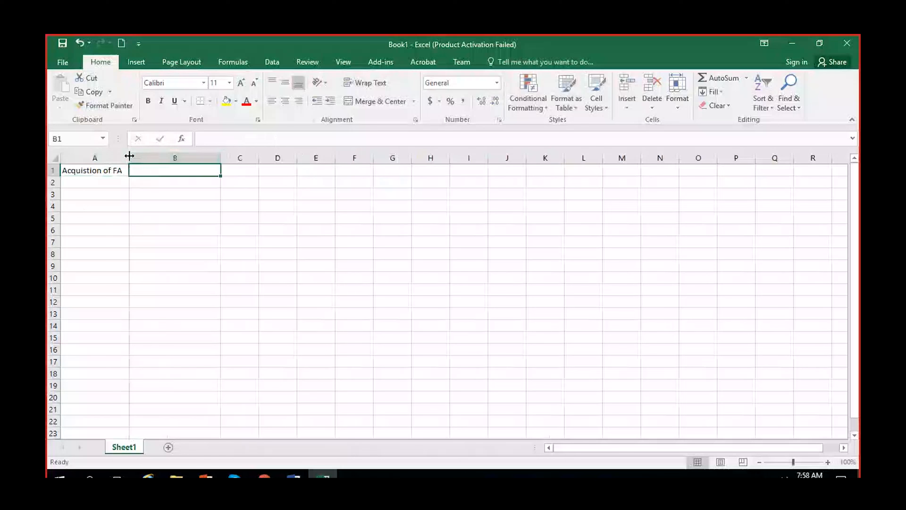
{"action": "left_click_drag", "start_coordinate": [129, 155], "coordinate": [161, 156]}
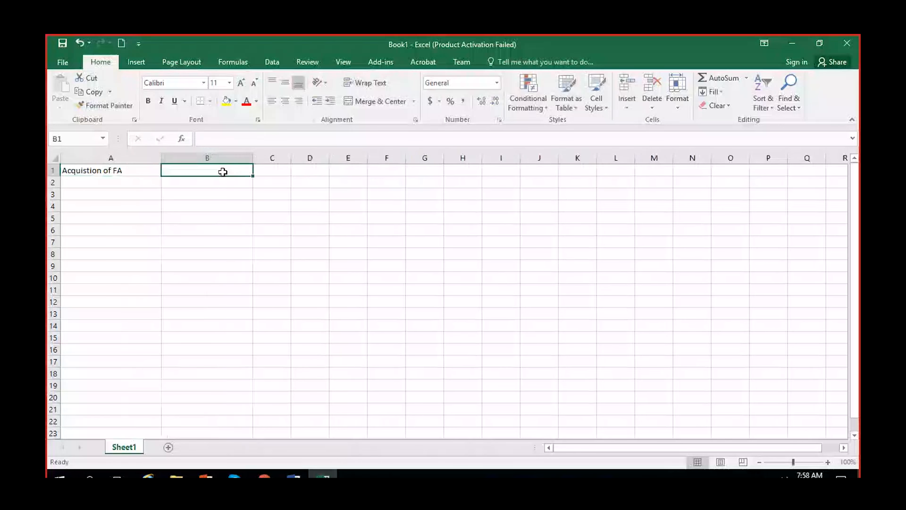
Copy the "Acquistion of FA" heading from cell A1 into cell B1.
{"action": "left_click", "coordinate": [126, 172]}
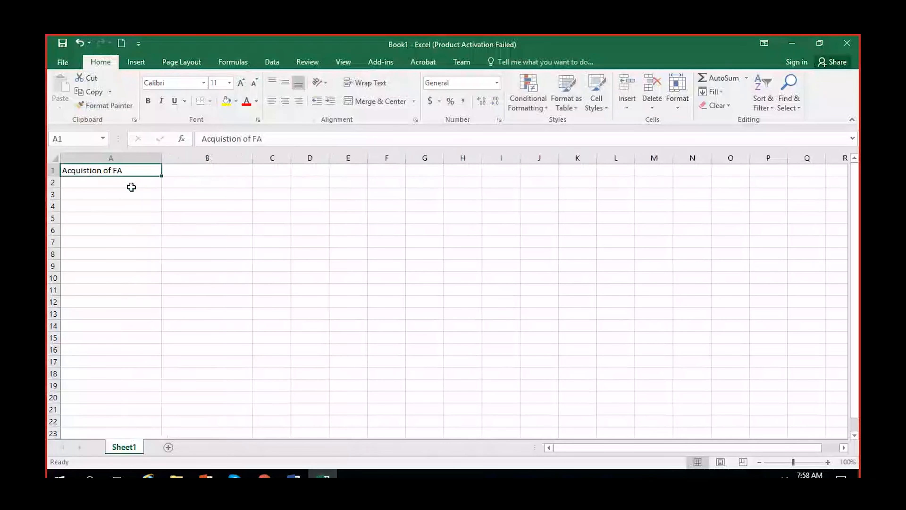
{"action": "key", "text": "ctrl+c"}
{"action": "left_click", "coordinate": [188, 170]}
{"action": "key", "text": "ctrl+v"}
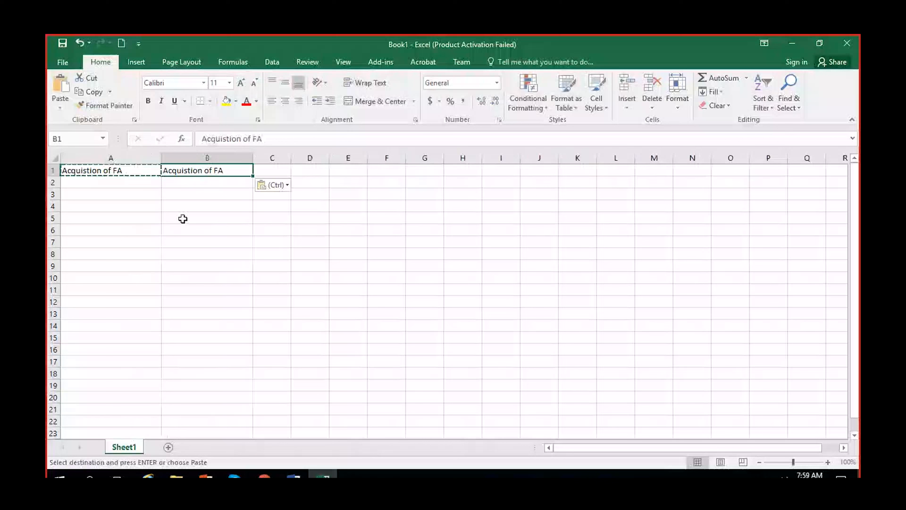
Replace the heading in cell A1 with "Option", dismissing the Office activation wizard.
{"action": "left_click", "coordinate": [125, 197]}
{"action": "left_click", "coordinate": [117, 171]}
{"action": "type", "text": "Wa"}
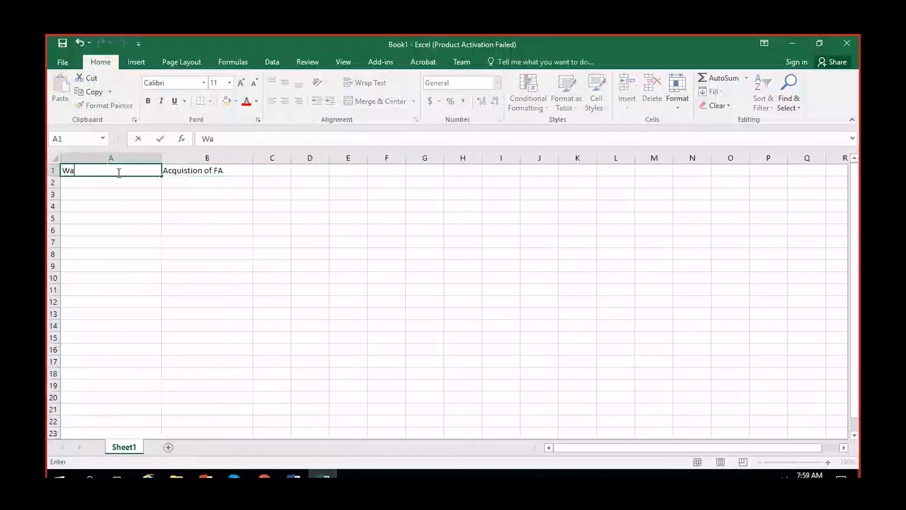
{"action": "type", "text": "y to"}
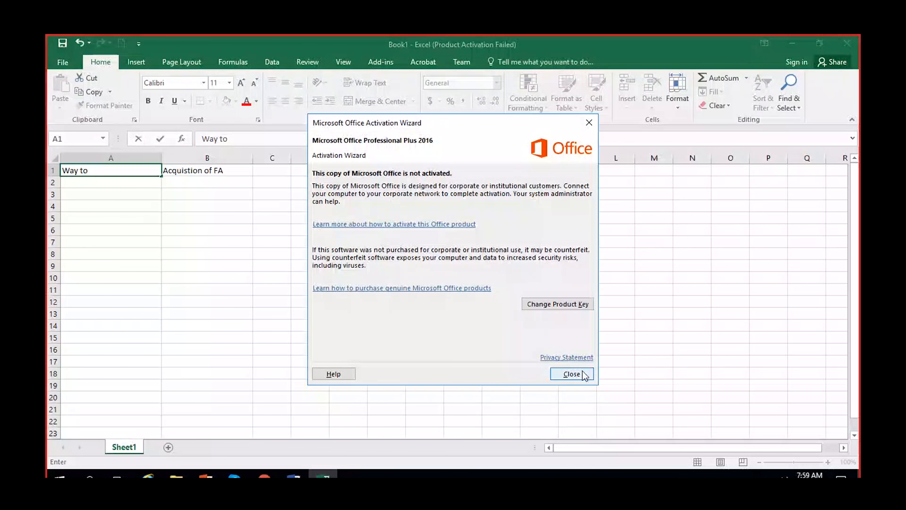
{"action": "left_click", "coordinate": [572, 374]}
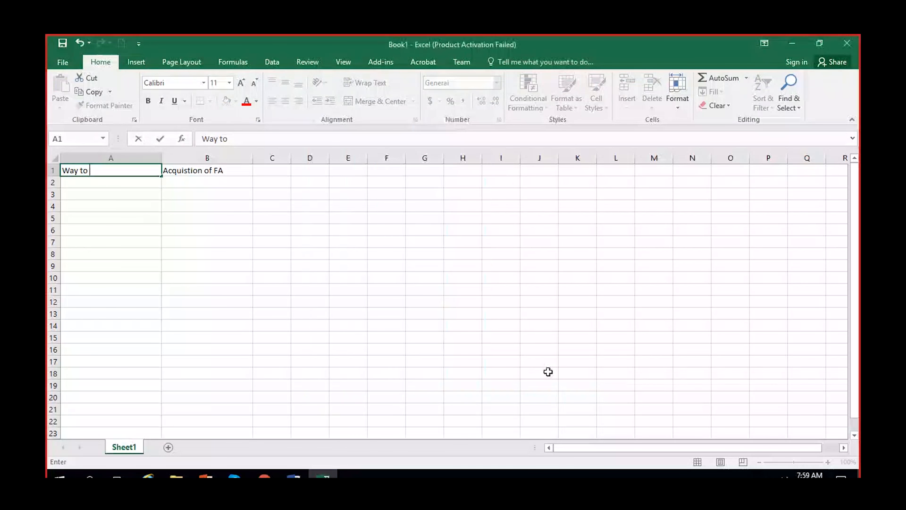
Widen column C and enter the heading "Disposal of FA" in cell C1.
{"action": "left_click_drag", "start_coordinate": [292, 157], "coordinate": [332, 158]}
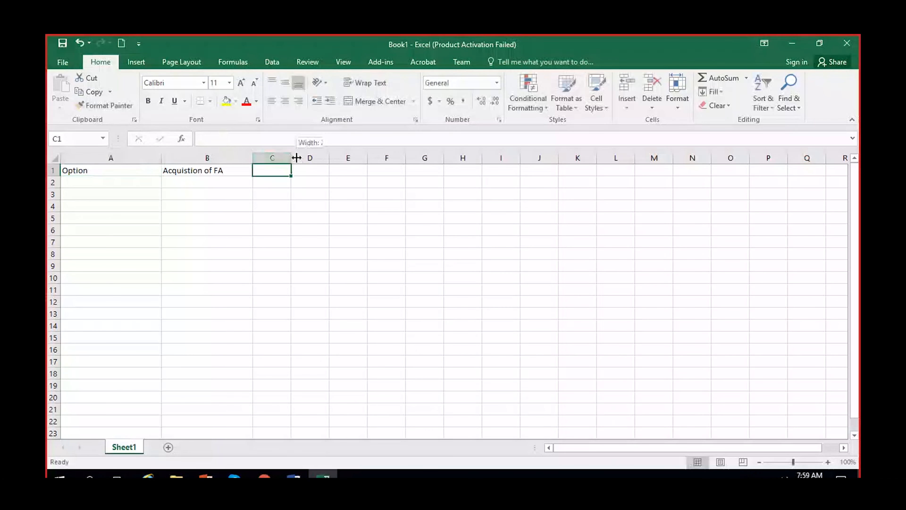
{"action": "type", "text": "Disposal of FA"}
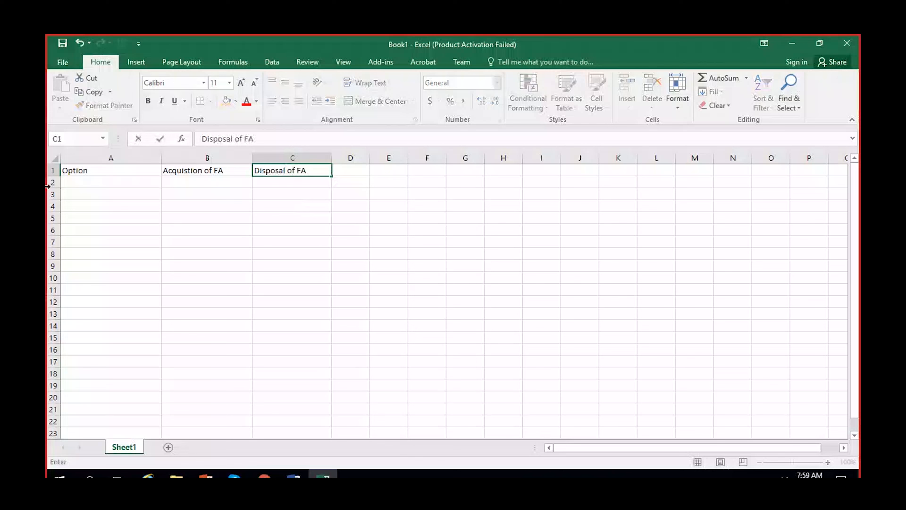
Fill row 2 with the option "Fixed asset journal", YES for acquisition and YES for disposal.
{"action": "left_click", "coordinate": [102, 182]}
{"action": "type", "text": "F"}
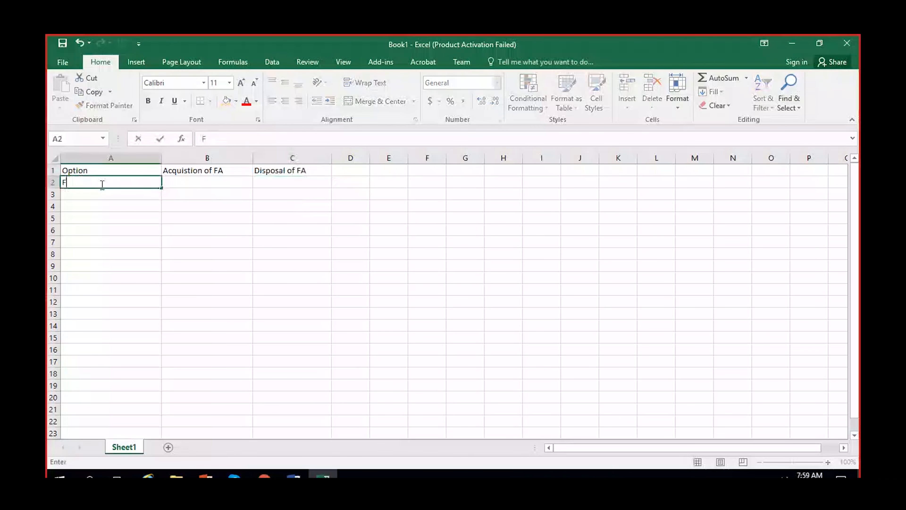
{"action": "type", "text": "ixed asset journal"}
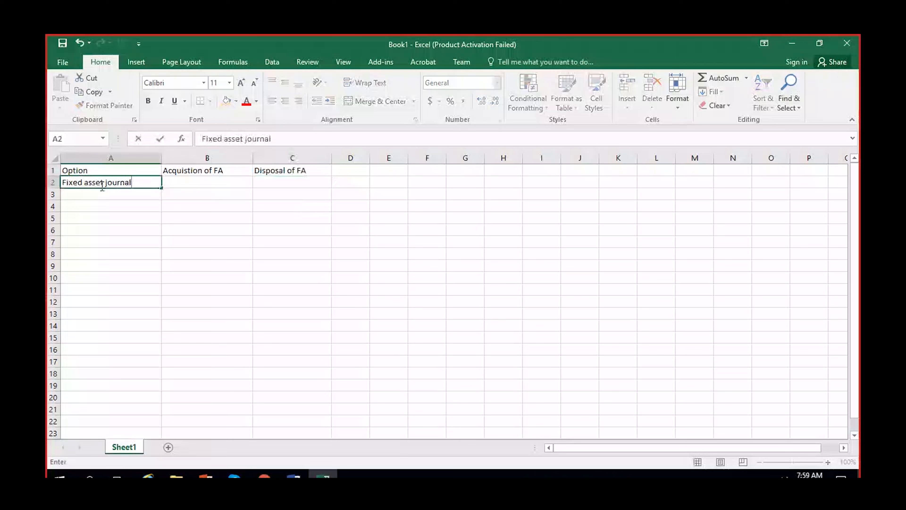
{"action": "left_click", "coordinate": [218, 185]}
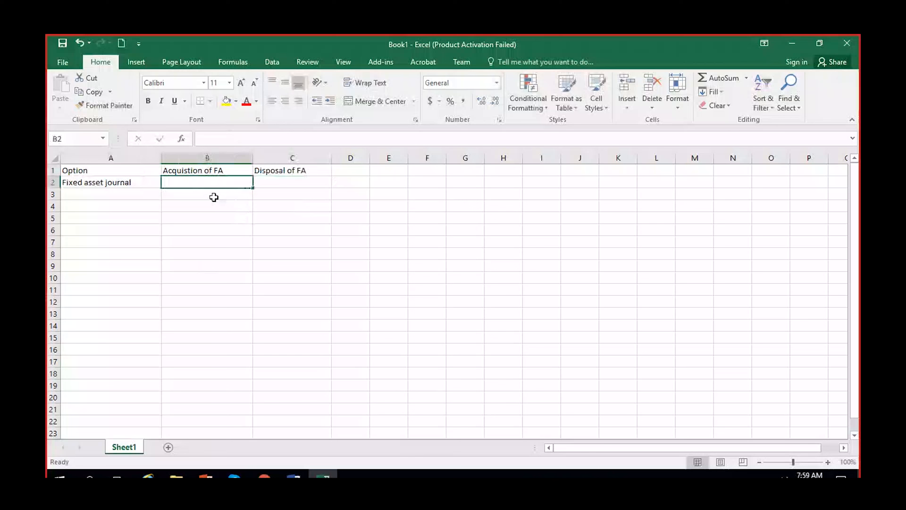
{"action": "type", "text": "YES"}
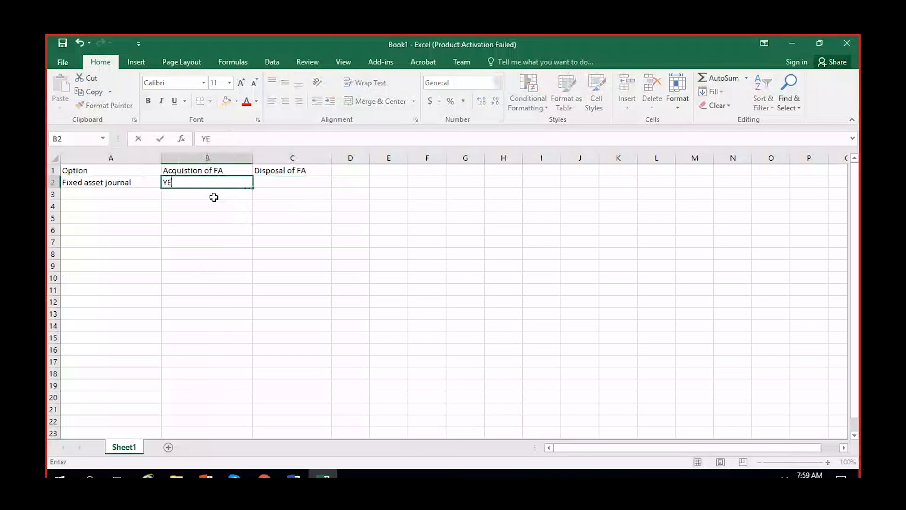
{"action": "left_click", "coordinate": [278, 182]}
{"action": "type", "text": "YES"}
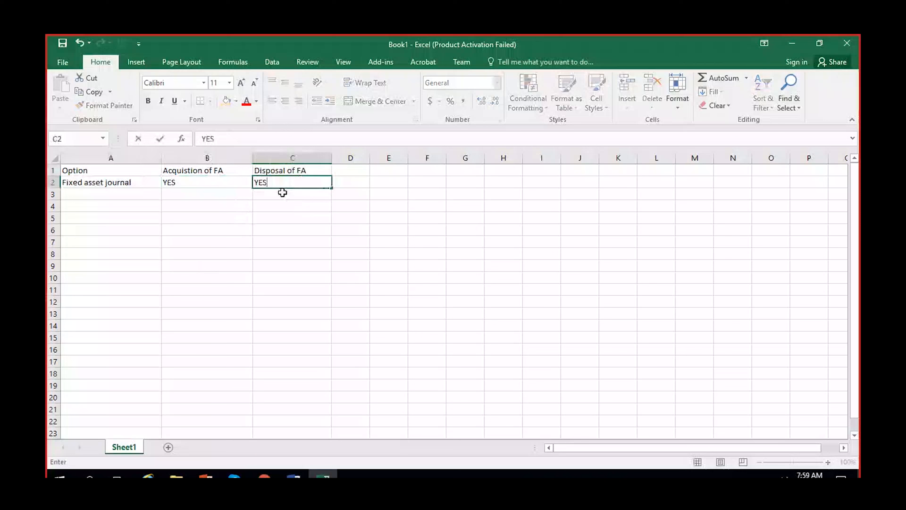
Fill row 3 with the option "Vendor Invoice journal", YES for acquisition and NO for disposal.
{"action": "left_click", "coordinate": [92, 196]}
{"action": "type", "text": "Vendor Inv"}
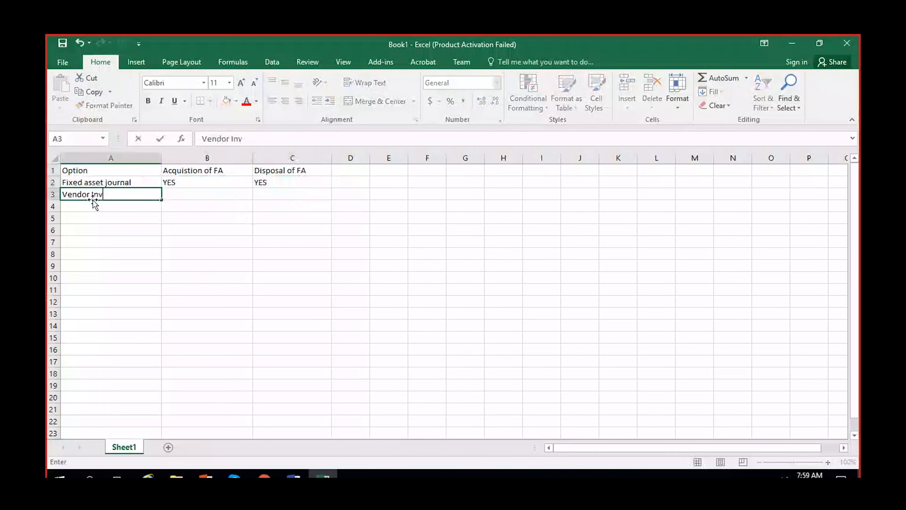
{"action": "type", "text": "oice jour"}
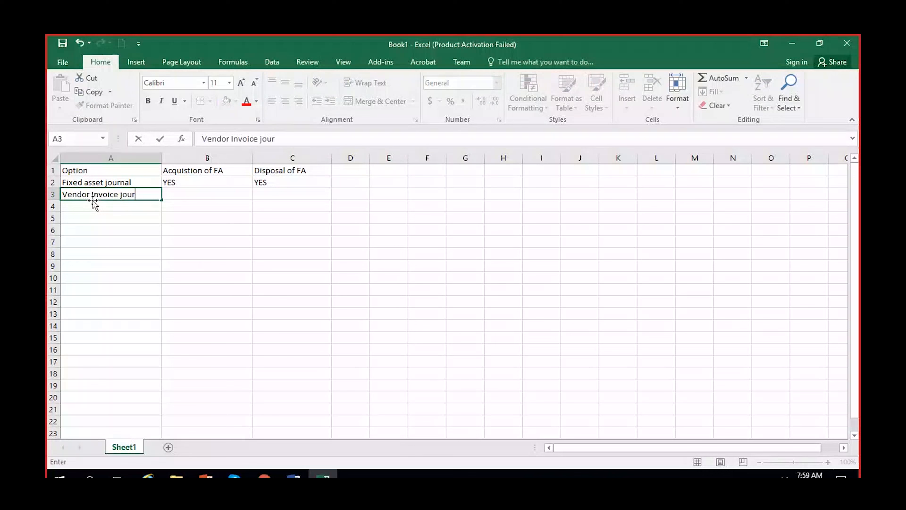
{"action": "type", "text": "nal"}
{"action": "left_click", "coordinate": [190, 196]}
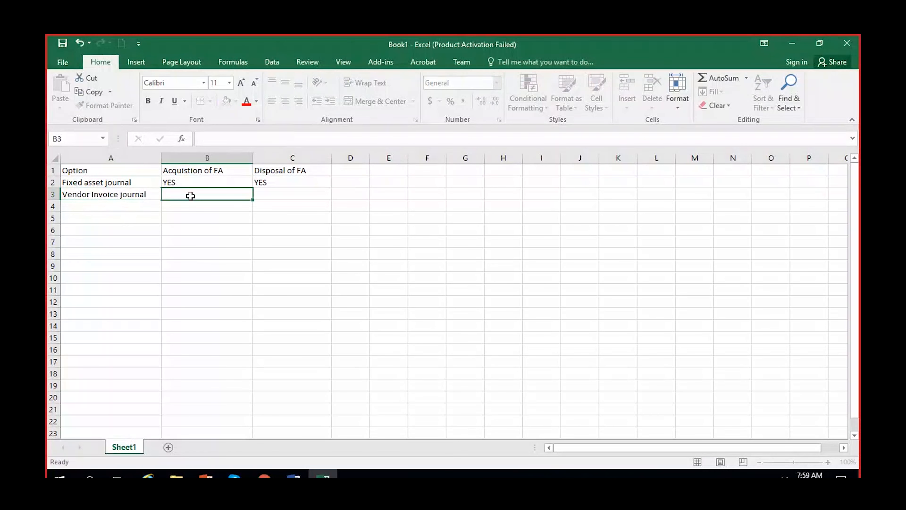
{"action": "type", "text": "YES"}
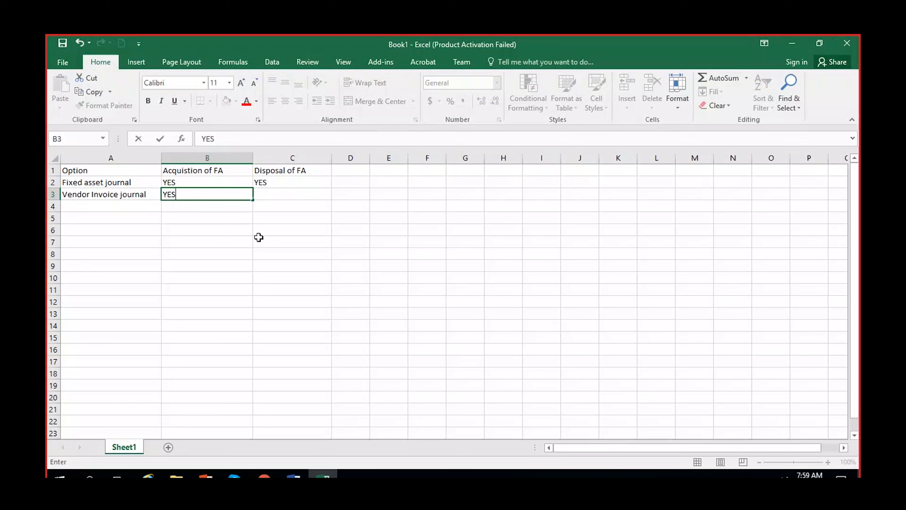
{"action": "left_click", "coordinate": [283, 192]}
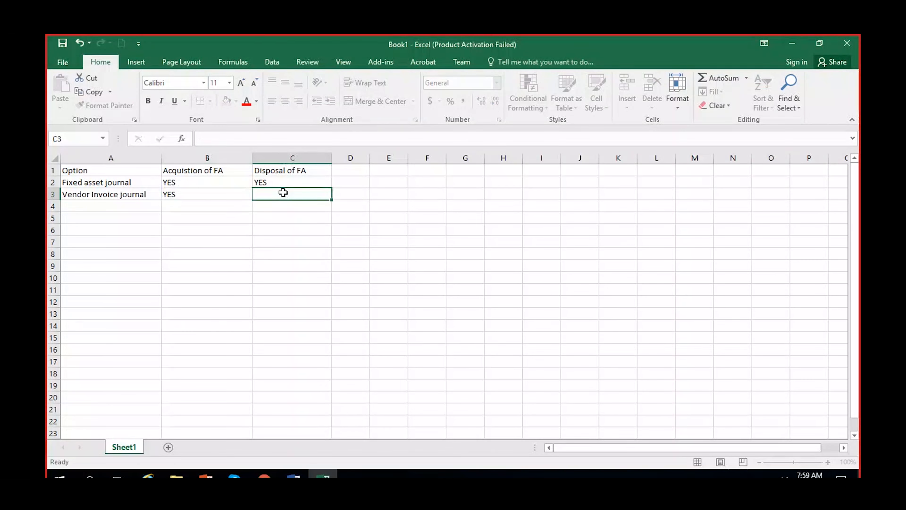
{"action": "double_click", "coordinate": [283, 192]}
{"action": "type", "text": "NO"}
{"action": "left_click", "coordinate": [273, 208]}
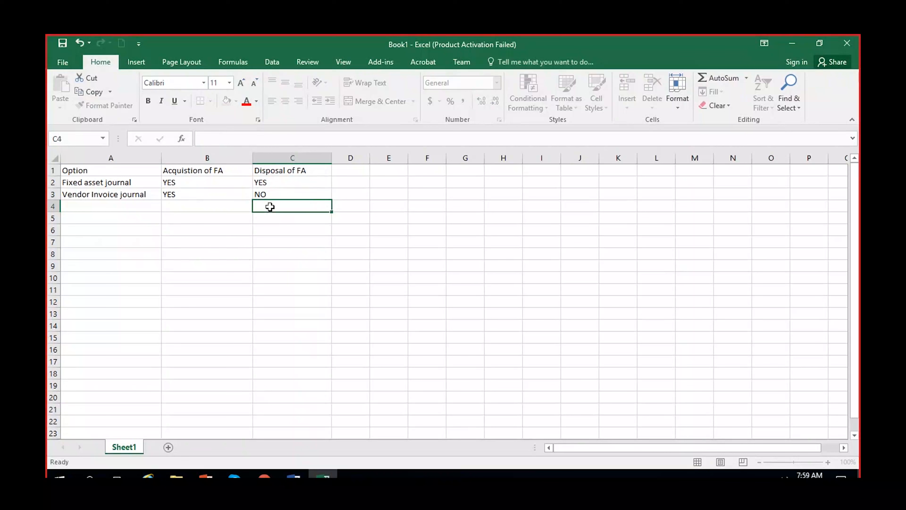
{"action": "left_click", "coordinate": [268, 193]}
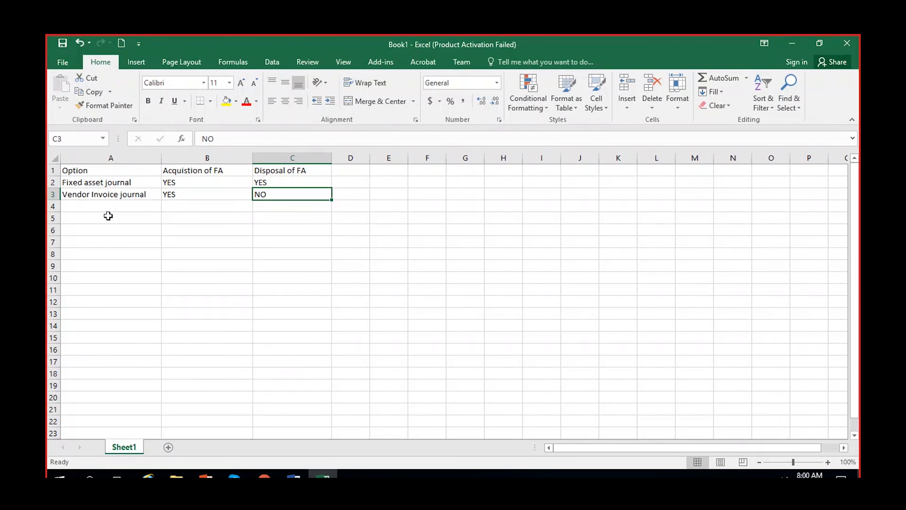
Fill row 4 with the option "Purchase order invoice", YES for acquisition and NO for disposal.
{"action": "left_click", "coordinate": [96, 205]}
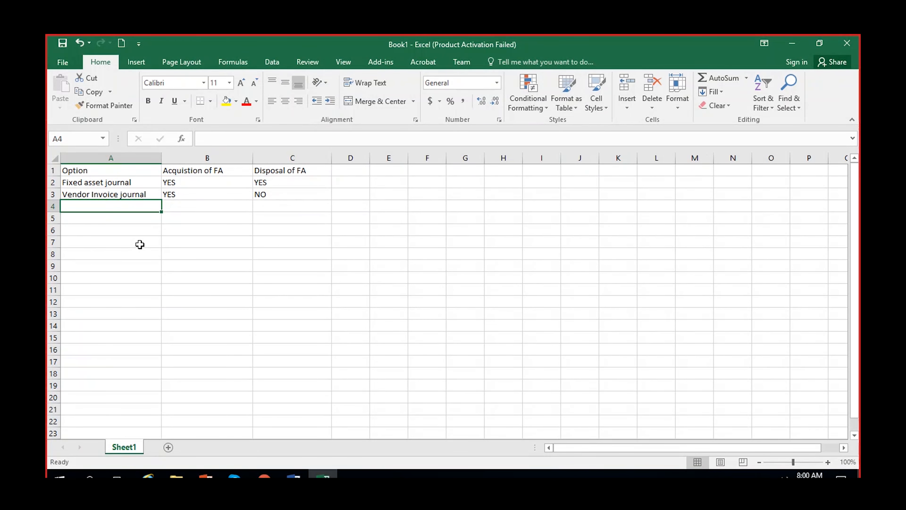
{"action": "type", "text": "Purchase order invoice"}
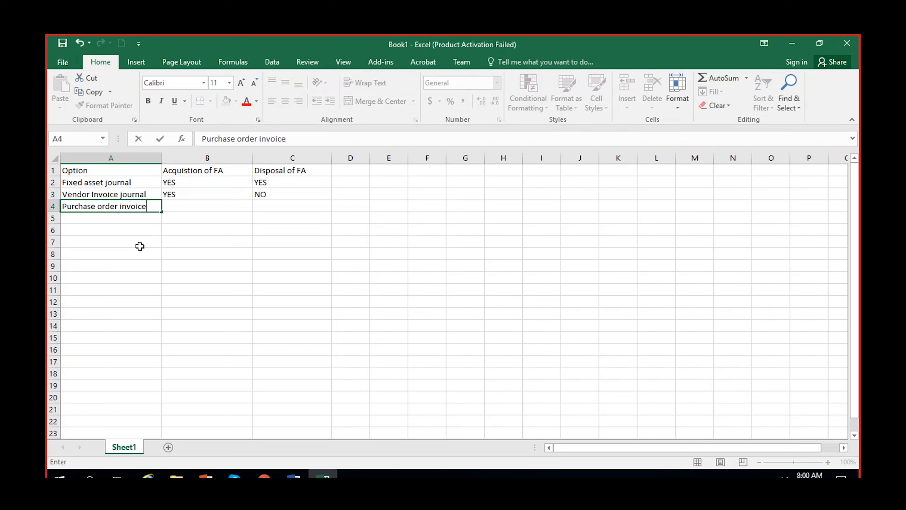
{"action": "left_click", "coordinate": [235, 209]}
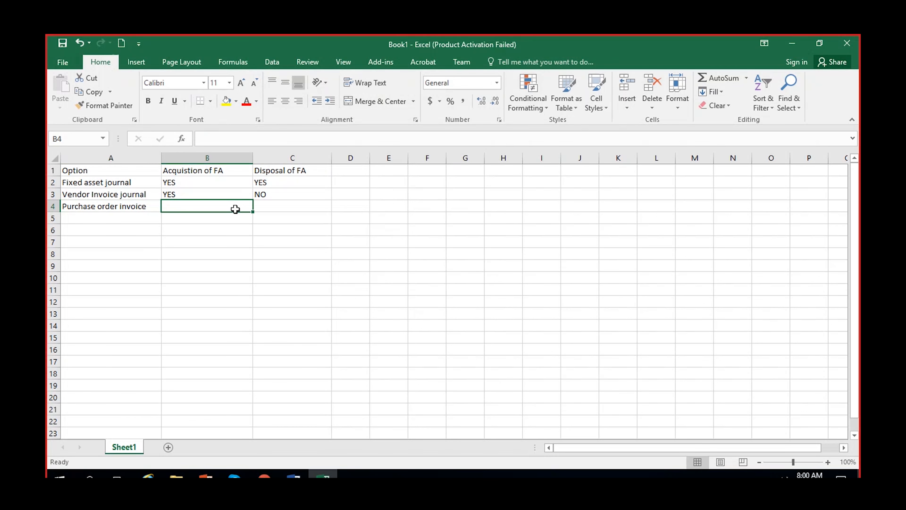
{"action": "type", "text": "YES"}
{"action": "left_click", "coordinate": [281, 204]}
{"action": "type", "text": "NO"}
Fill row 5 with the option "Freetext invoice", NO for acquisition and YES for disposal.
{"action": "left_click", "coordinate": [127, 215]}
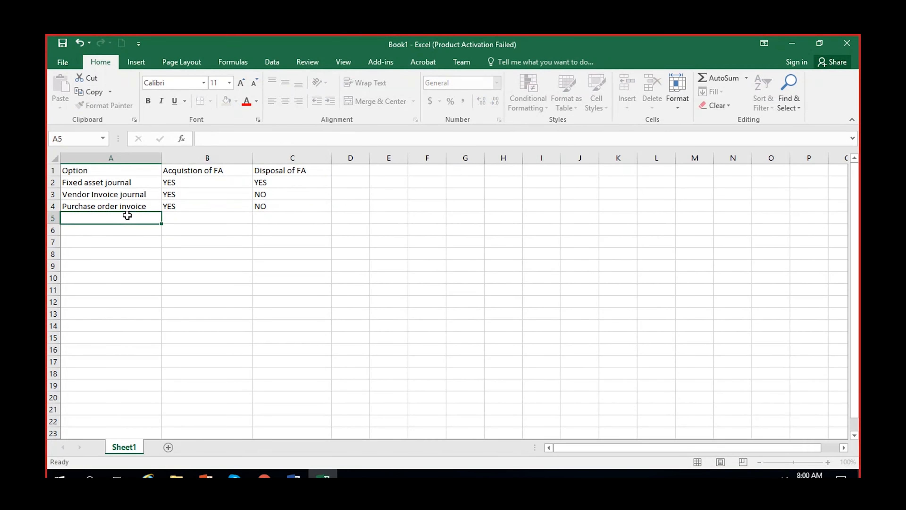
{"action": "type", "text": "Fre"}
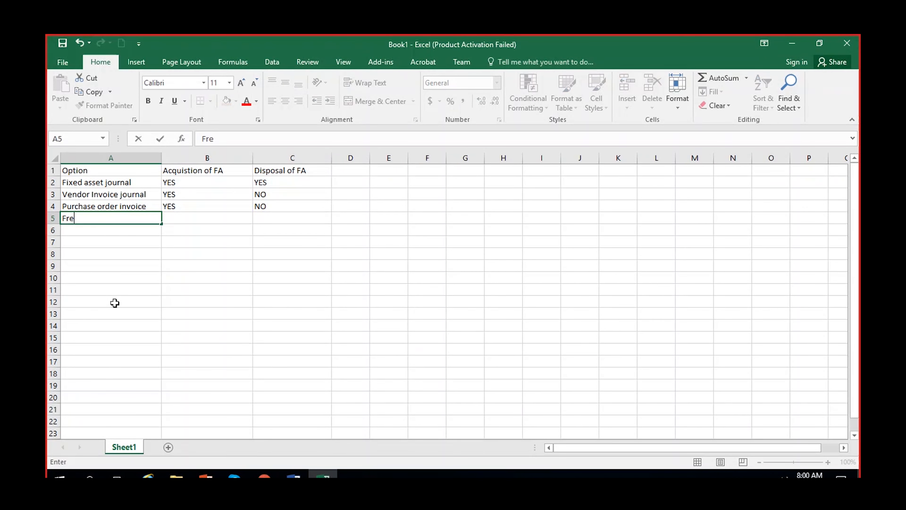
{"action": "type", "text": "etext invoice"}
{"action": "key", "text": "Tab"}
{"action": "type", "text": "NO"}
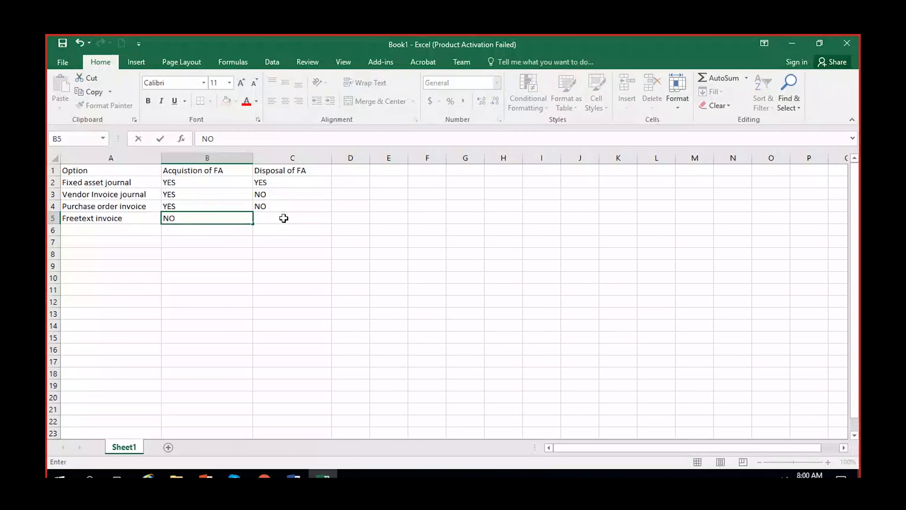
{"action": "left_click", "coordinate": [284, 218]}
{"action": "type", "text": "YES"}
Fill row 6 with the option "General journal", YES for acquisition and YES for disposal.
{"action": "left_click", "coordinate": [131, 229]}
{"action": "type", "text": "General journa"}
{"action": "key", "text": "BackSpace"}
{"action": "key", "text": "BackSpace"}
{"action": "type", "text": "nal"}
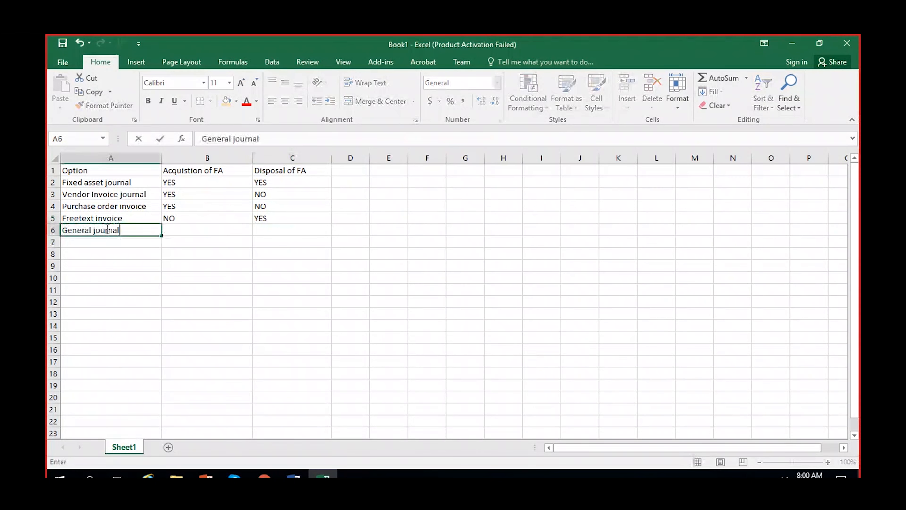
{"action": "left_click", "coordinate": [190, 232]}
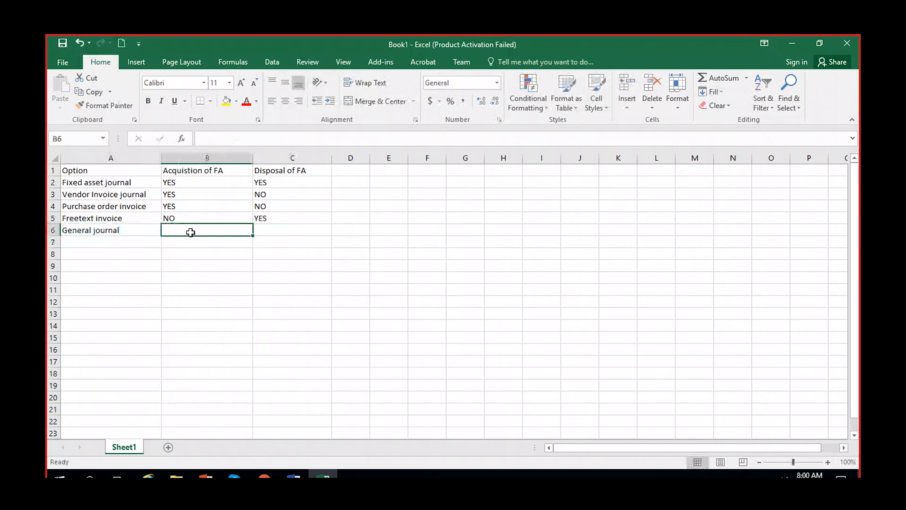
{"action": "type", "text": "YES"}
{"action": "left_click", "coordinate": [294, 231]}
{"action": "type", "text": "YES"}
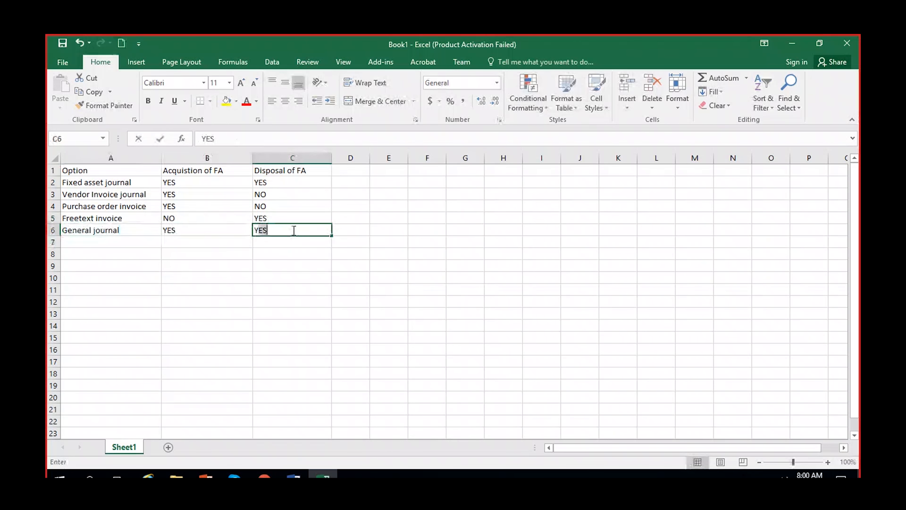
{"action": "left_click", "coordinate": [102, 240]}
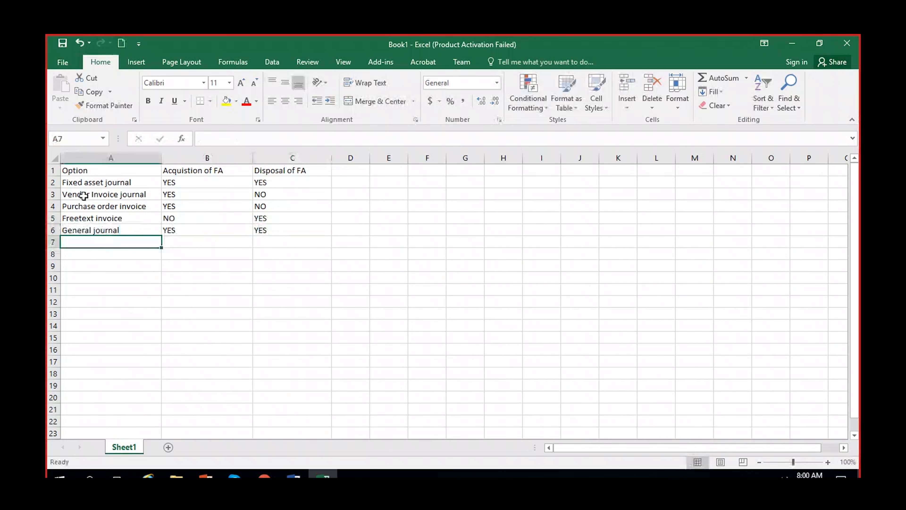
Fill row 7 with the option "Invetory to fixed asset journal", YES for acquisition and NO for disposal, and widen column A to fit.
{"action": "left_click", "coordinate": [53, 182]}
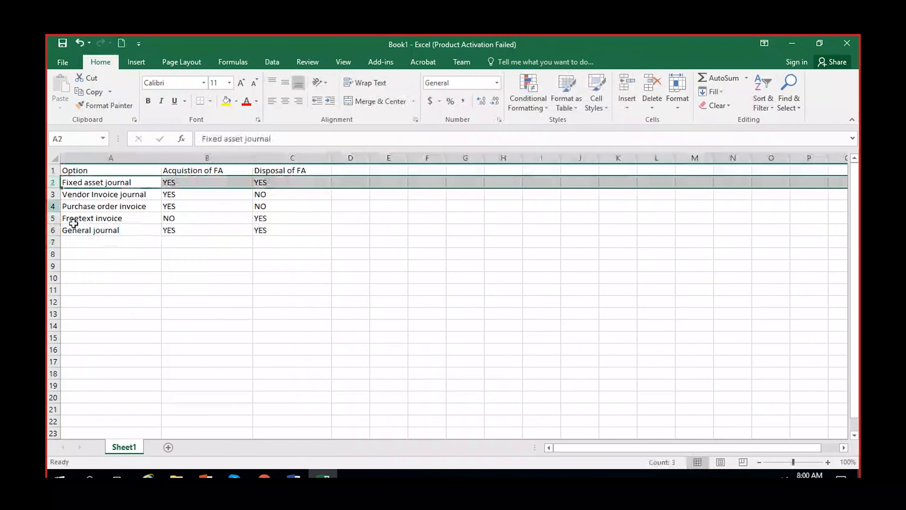
{"action": "left_click", "coordinate": [88, 242]}
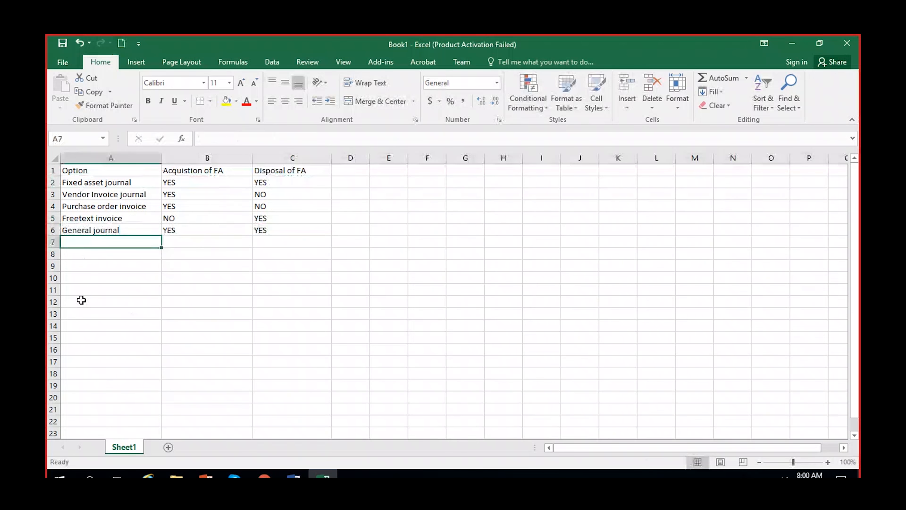
{"action": "type", "text": "I"}
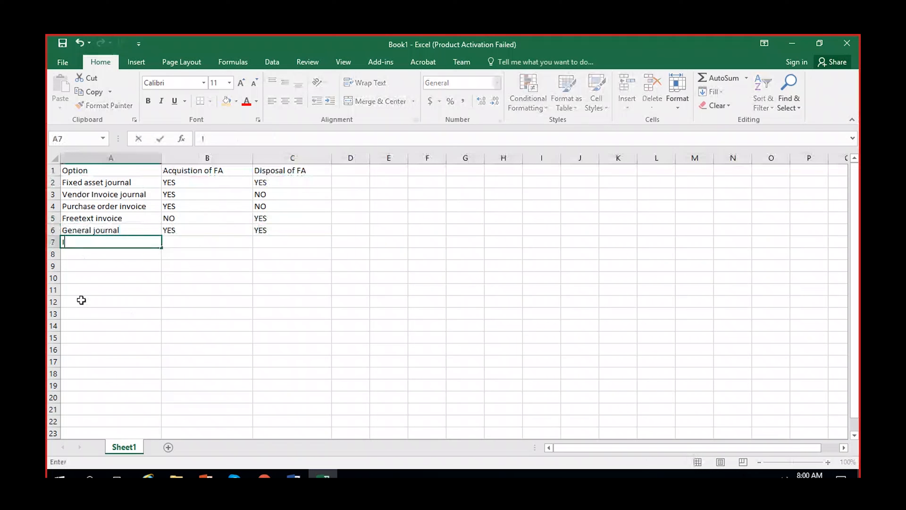
{"action": "type", "text": "nvetory to fixed asset journal"}
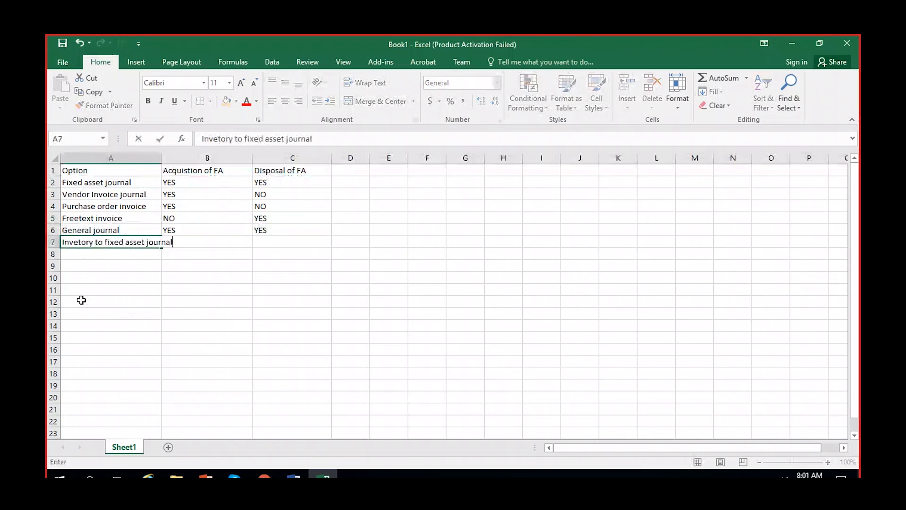
{"action": "left_click", "coordinate": [146, 289]}
{"action": "left_click_drag", "start_coordinate": [162, 156], "coordinate": [189, 158]}
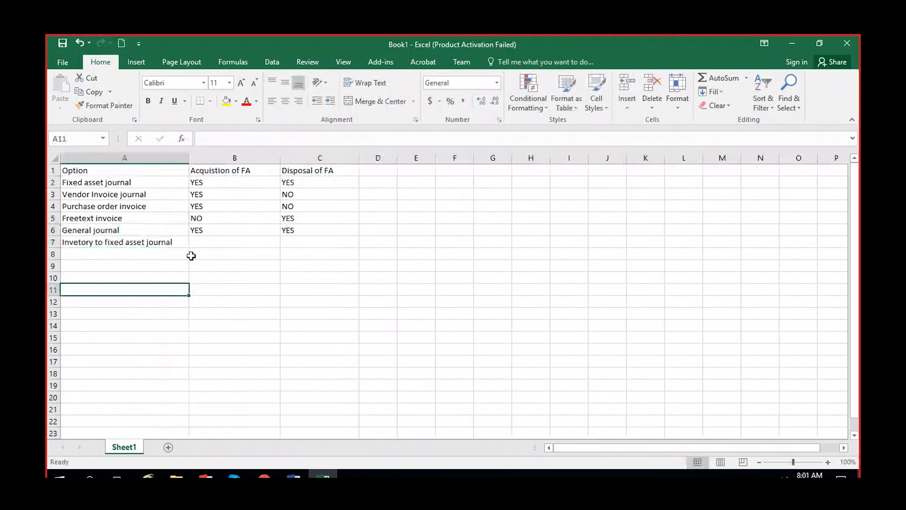
{"action": "left_click", "coordinate": [204, 245]}
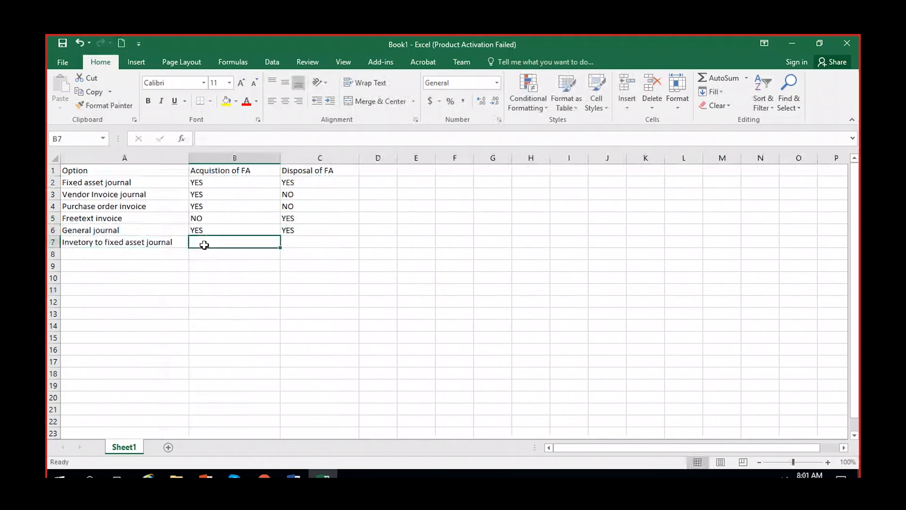
{"action": "type", "text": "YES"}
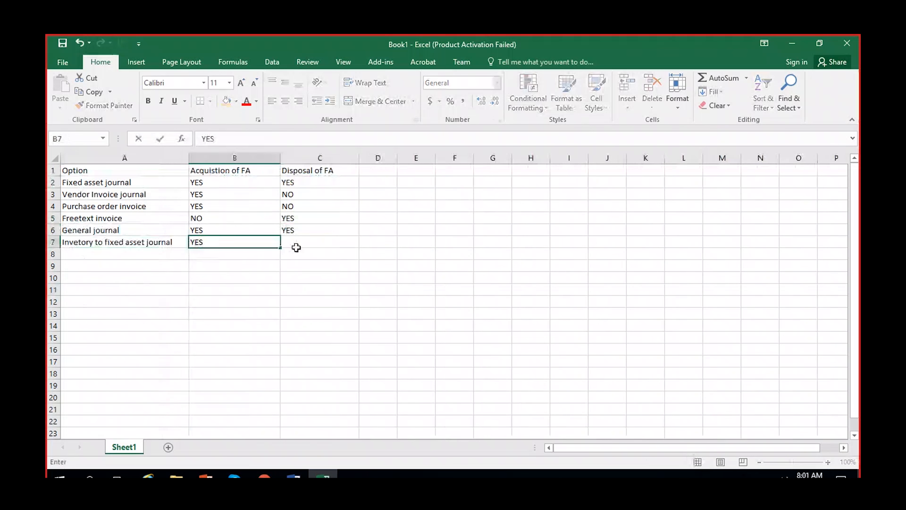
{"action": "left_click", "coordinate": [298, 243]}
{"action": "type", "text": "NO"}
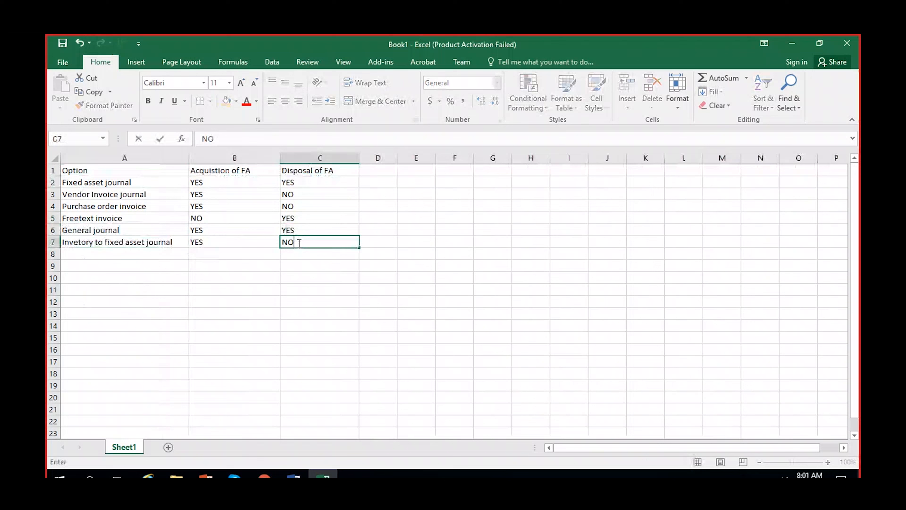
{"action": "left_click", "coordinate": [241, 244]}
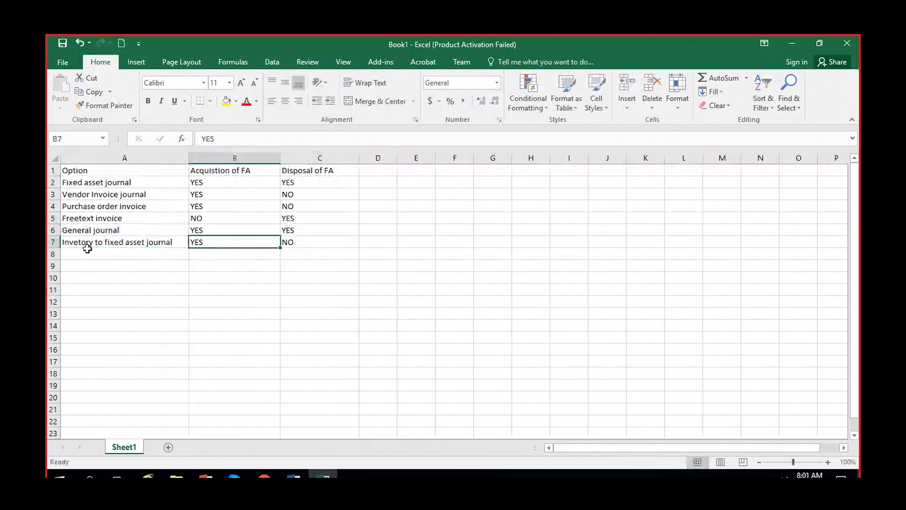
Enter the option "Project management" in cell A8, below the last filled row.
{"action": "double_click", "coordinate": [87, 256]}
{"action": "type", "text": "Project management"}
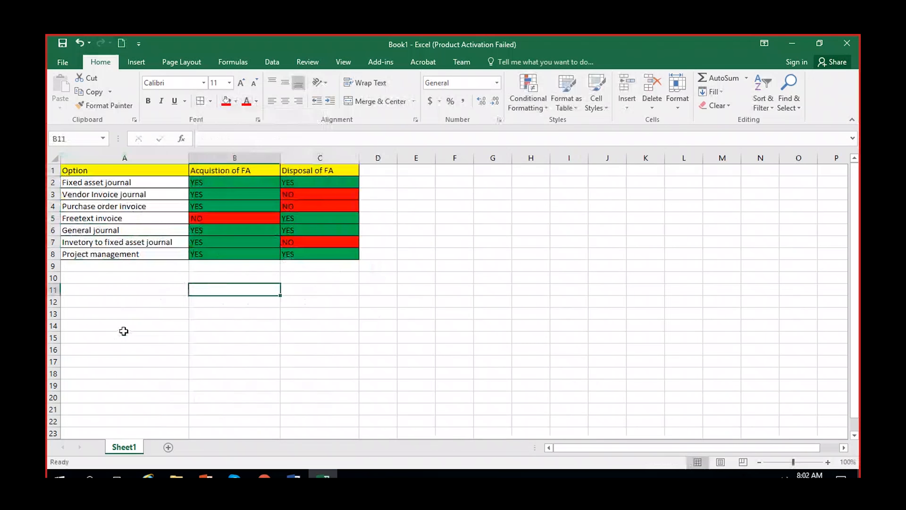
{"action": "left_click", "coordinate": [124, 314]}
Copy the whole table A1:C8 and paste it into the Word document "Dynamics new" below the heading "Write up reserve CR".
{"action": "left_click_drag", "start_coordinate": [99, 170], "coordinate": [308, 252]}
{"action": "key", "text": "ctrl+c"}
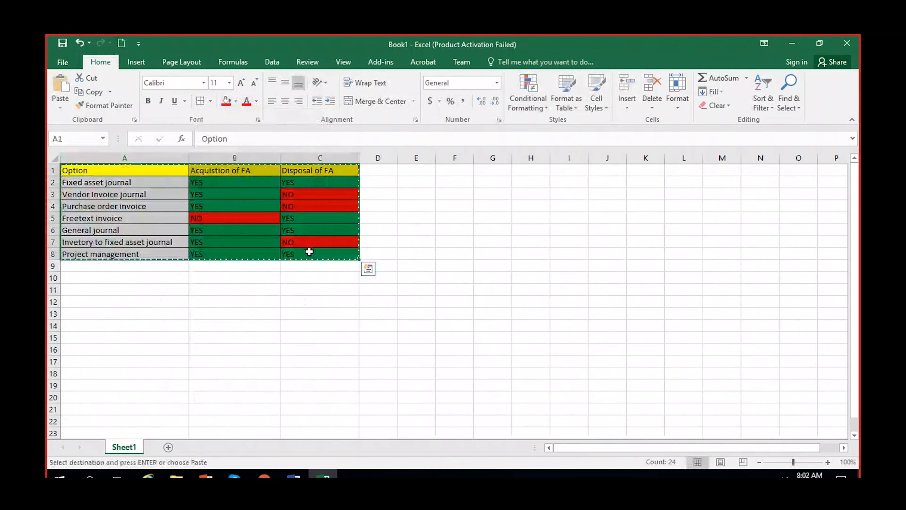
{"action": "key", "text": "alt+Tab"}
{"action": "key", "text": "ctrl+v"}
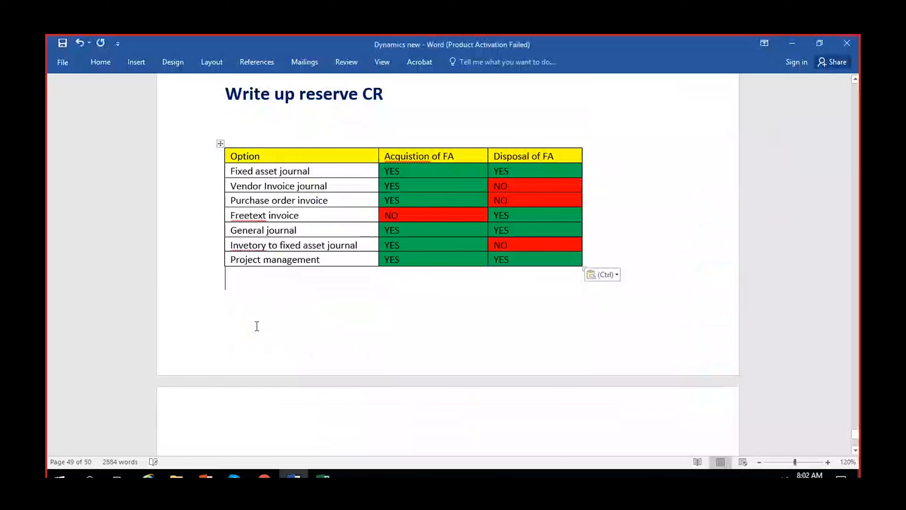
Correct the misspelled word in the pasted table's second column header to "Acquisition".
{"action": "left_click", "coordinate": [325, 170]}
{"action": "right_click", "coordinate": [412, 158]}
{"action": "left_click", "coordinate": [468, 171]}
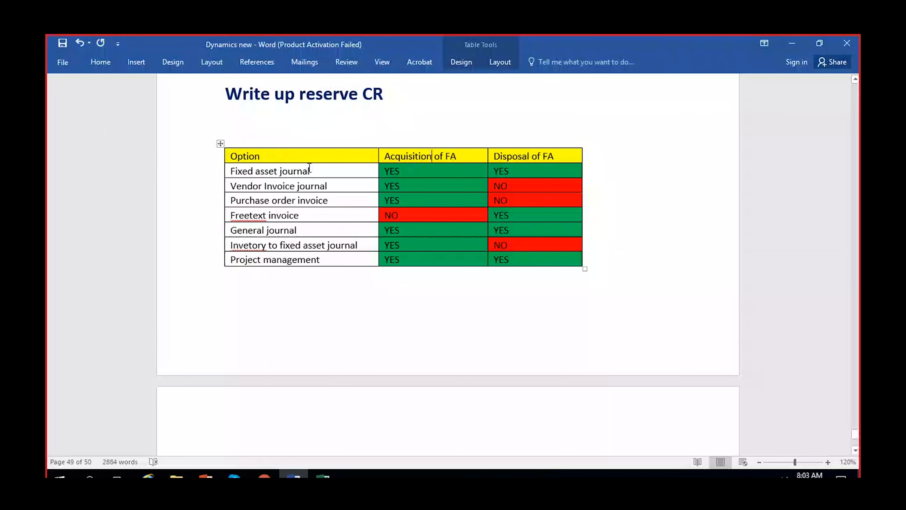
Switch to Dynamics 365 Finance and Operations in the browser and open the General ledger's Journal names page.
{"action": "left_click", "coordinate": [281, 472]}
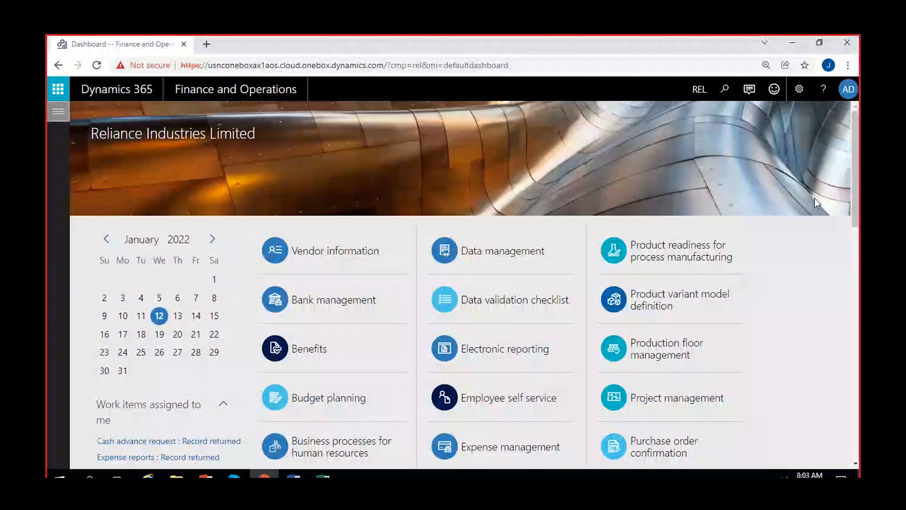
{"action": "left_click", "coordinate": [57, 111]}
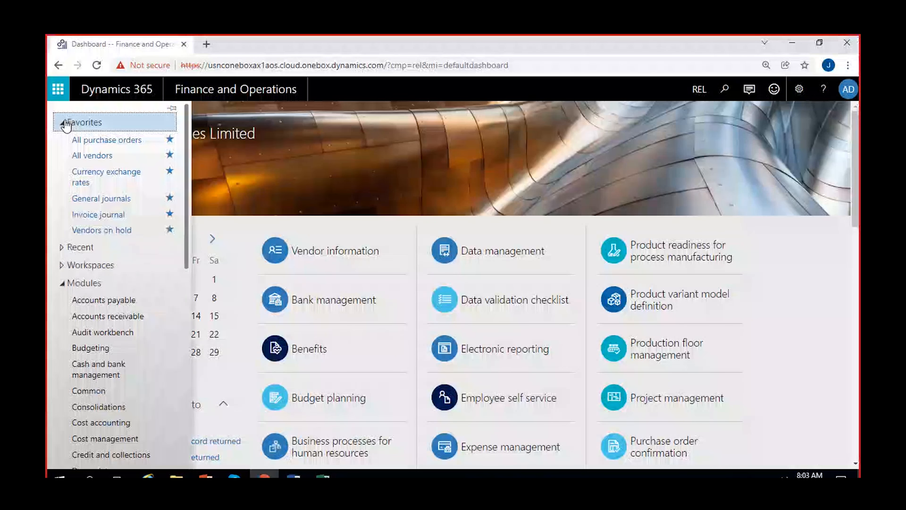
{"action": "scroll", "coordinate": [82, 222], "scroll_direction": "down", "scroll_amount": 2}
{"action": "scroll", "coordinate": [102, 375], "scroll_direction": "down", "scroll_amount": 3}
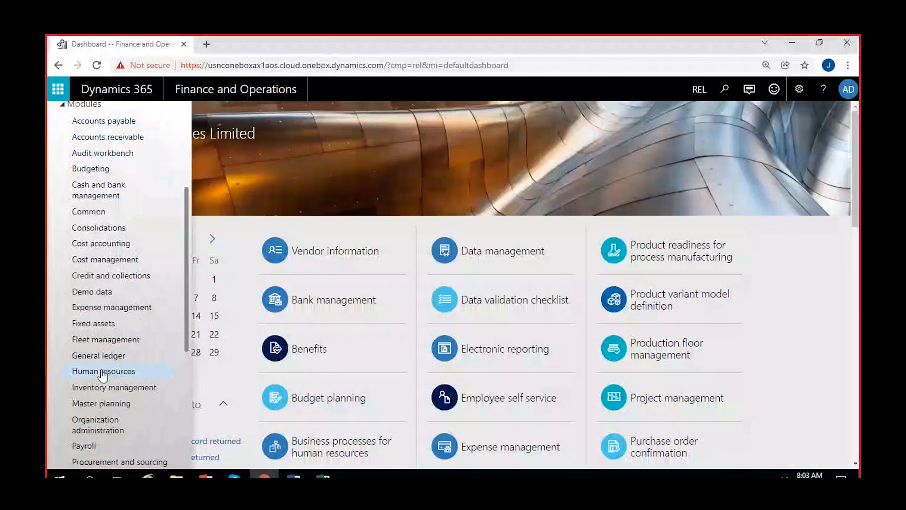
{"action": "left_click", "coordinate": [98, 356]}
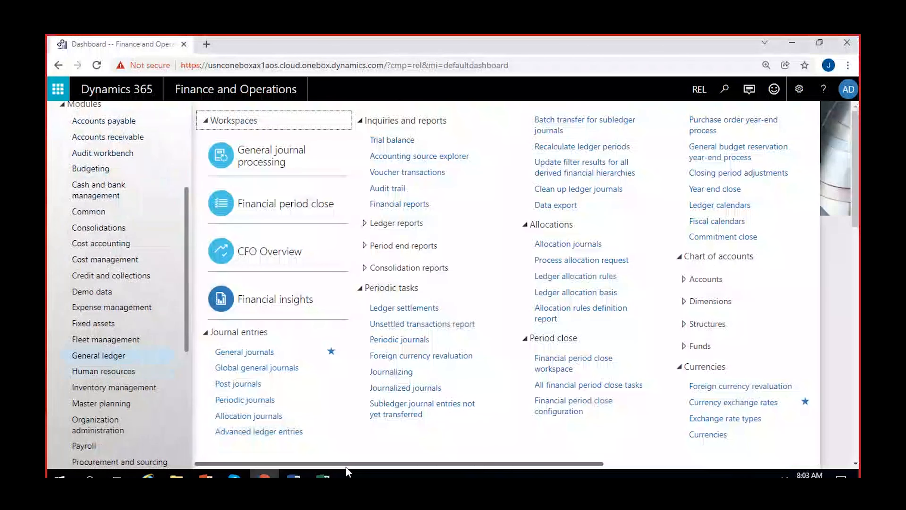
{"action": "left_click_drag", "start_coordinate": [345, 464], "coordinate": [560, 464]}
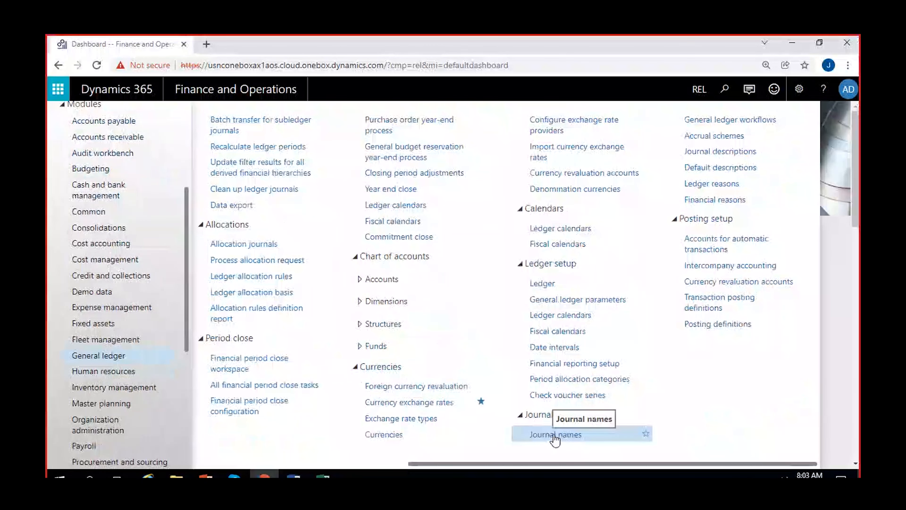
{"action": "left_click", "coordinate": [555, 435]}
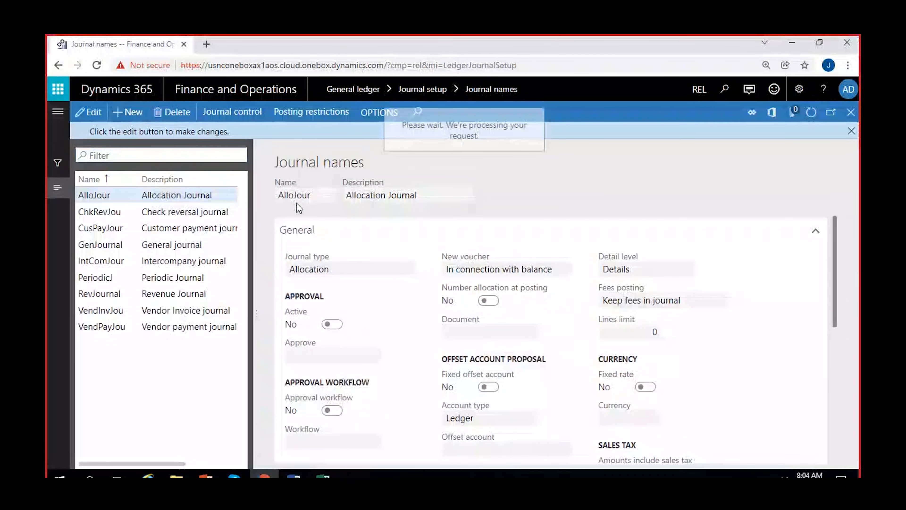
Create a journal name "FAjournal" with the description "Fixed asset journal".
{"action": "type", "text": "FA"}
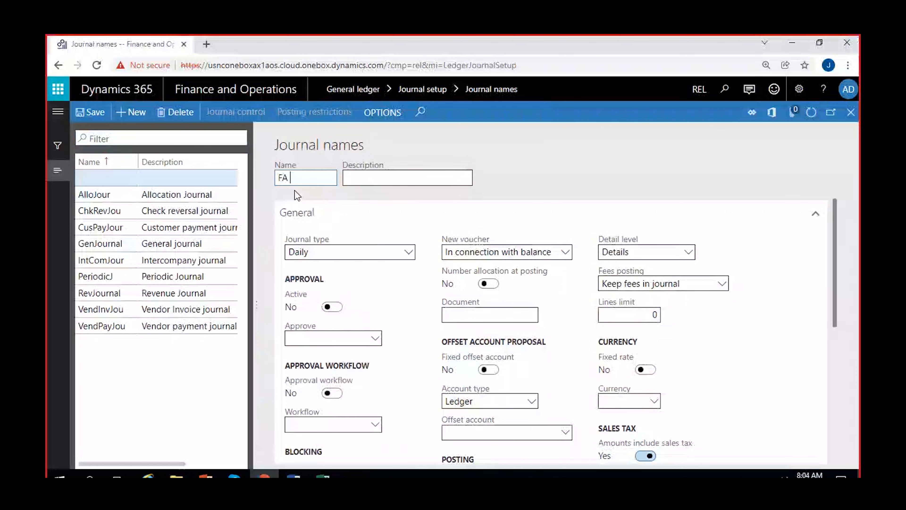
{"action": "type", "text": "journal"}
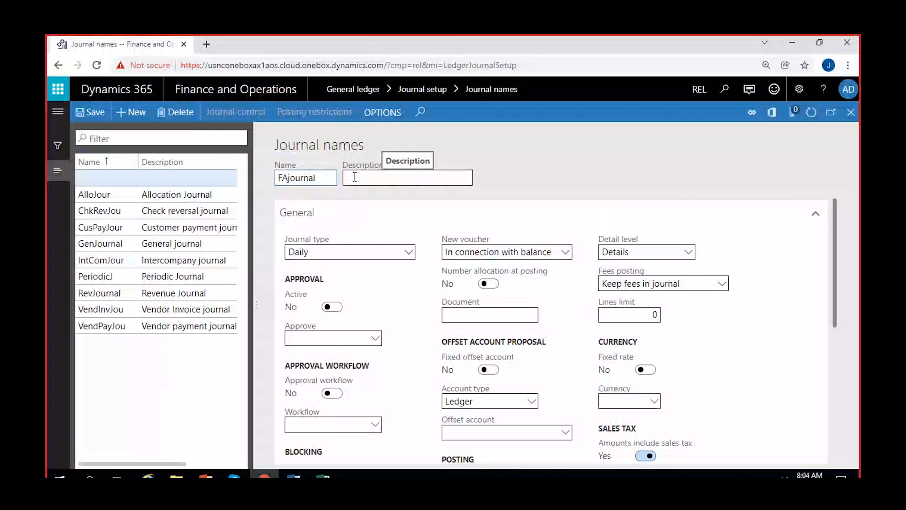
{"action": "left_click", "coordinate": [355, 177]}
{"action": "type", "text": "Fixed asset journal"}
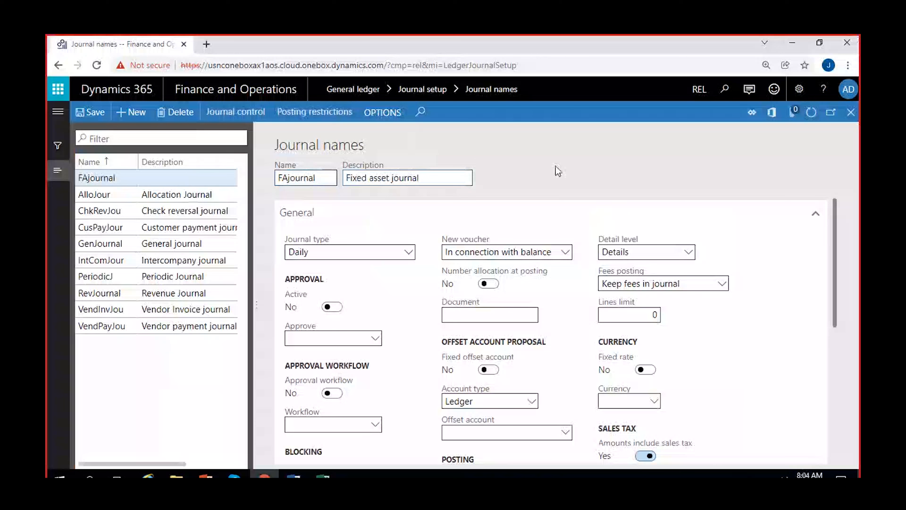
Set the FAjournal record's journal type to Post fixed assets.
{"action": "left_click", "coordinate": [321, 252]}
{"action": "scroll", "coordinate": [357, 325], "scroll_direction": "down", "scroll_amount": 10}
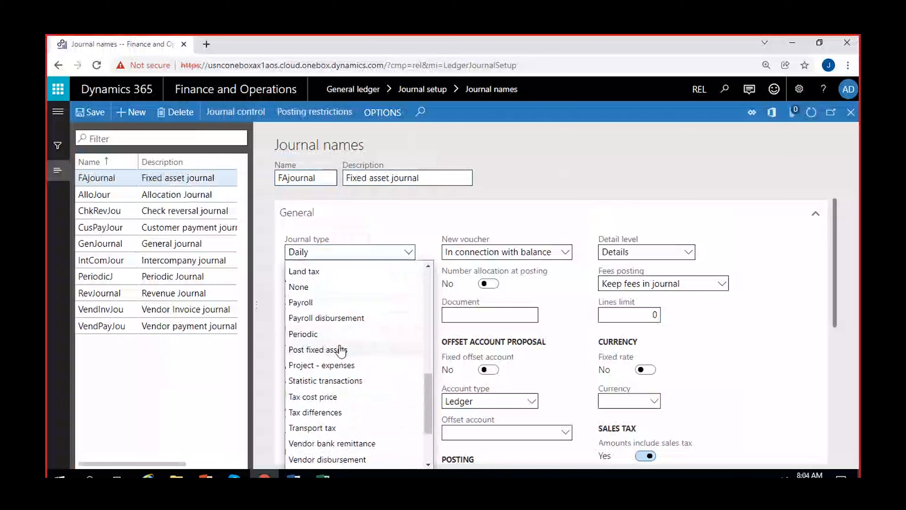
{"action": "left_click", "coordinate": [340, 350]}
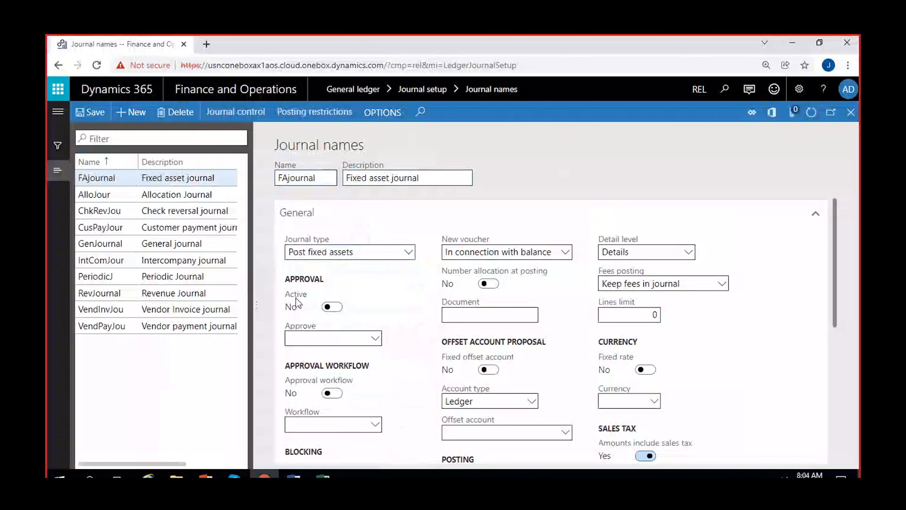
Open the number sequence details from the journal's Voucher series field.
{"action": "scroll", "coordinate": [357, 298], "scroll_direction": "down", "scroll_amount": 3}
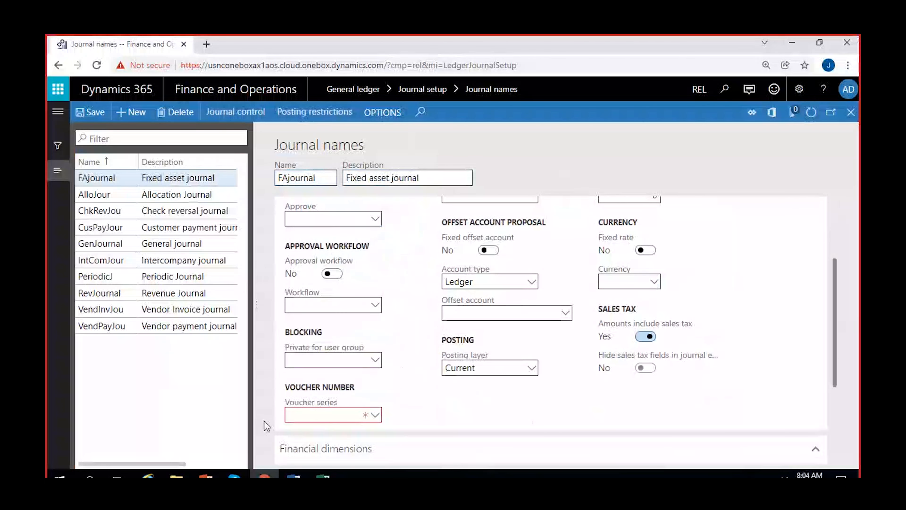
{"action": "right_click", "coordinate": [372, 415]}
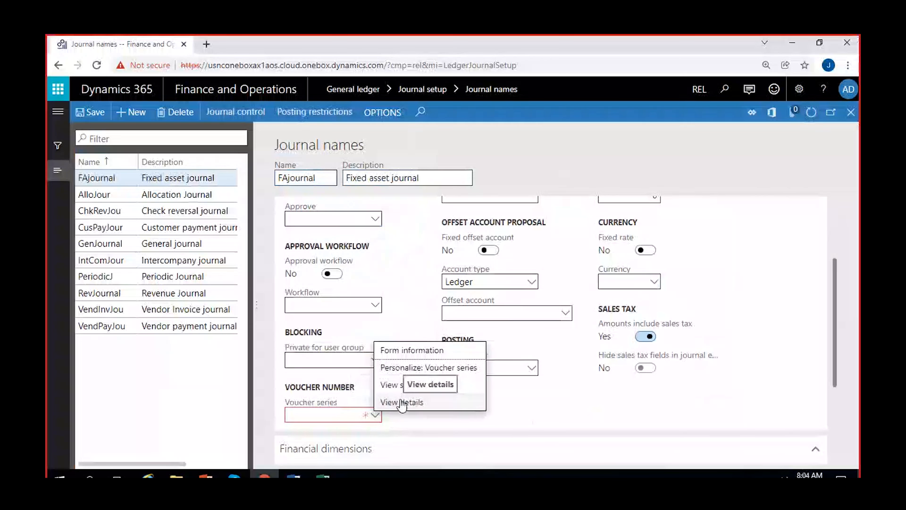
{"action": "left_click", "coordinate": [405, 403]}
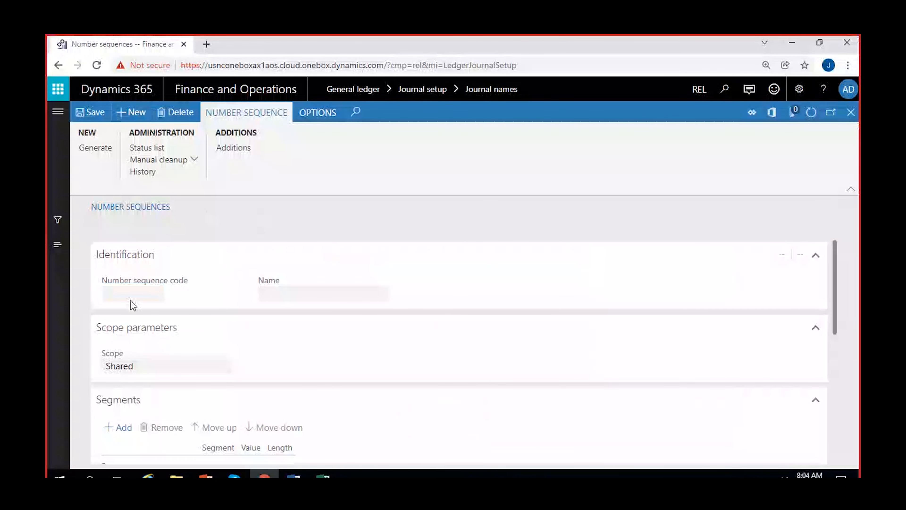
Give the new number sequence the code "FAjournal" and the same text as its name.
{"action": "type", "text": "FA"}
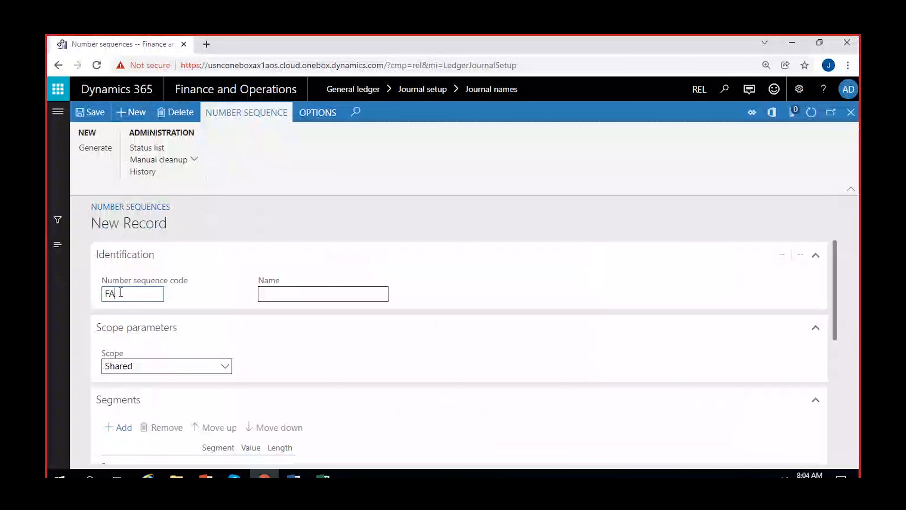
{"action": "type", "text": "journal"}
{"action": "double_click", "coordinate": [121, 291]}
{"action": "key", "text": "ctrl+c"}
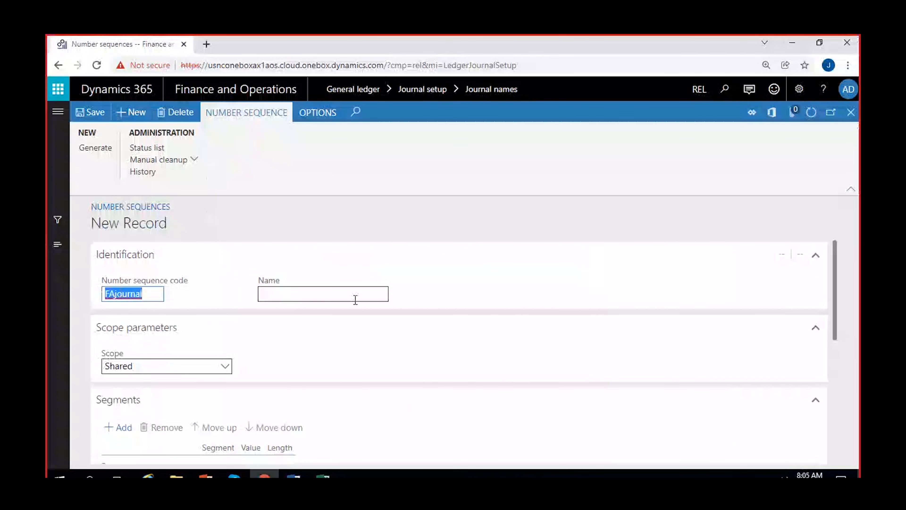
{"action": "left_click", "coordinate": [347, 300]}
{"action": "key", "text": "ctrl+v"}
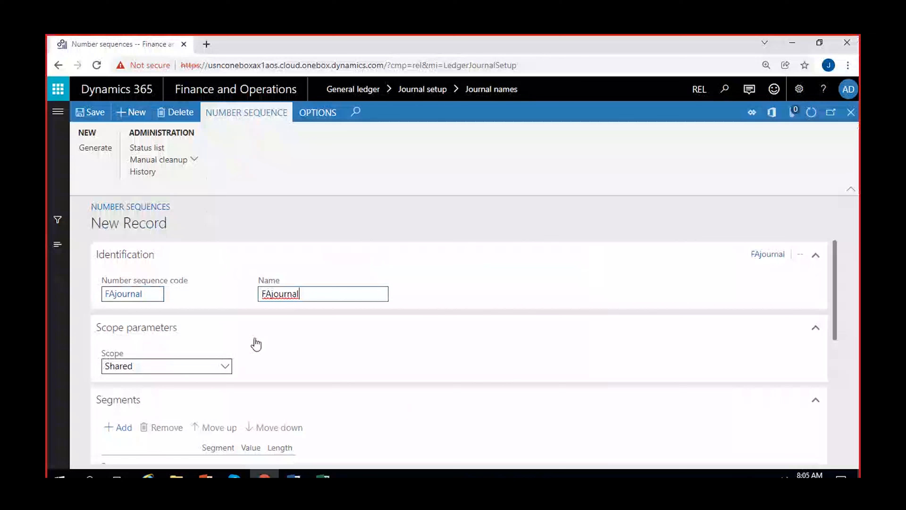
Set the number sequence's scope to Company and assign it to company REL.
{"action": "left_click", "coordinate": [220, 364]}
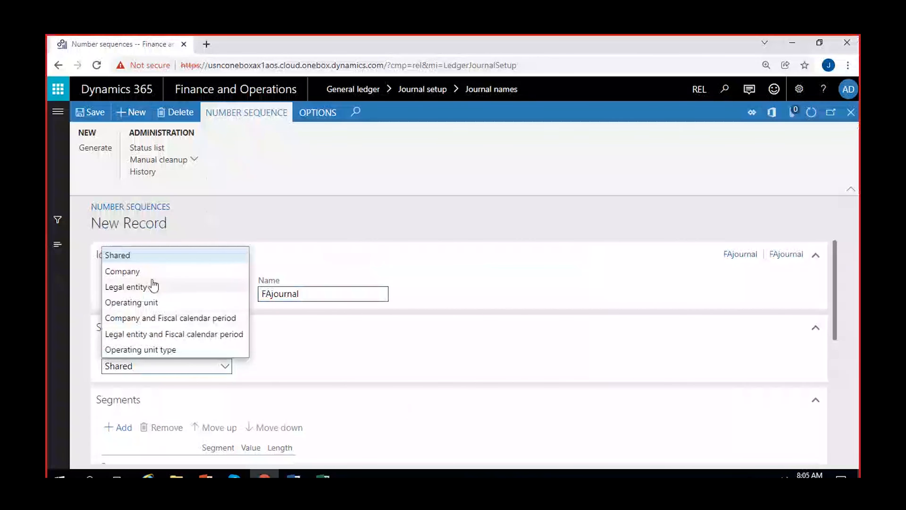
{"action": "left_click", "coordinate": [145, 272]}
{"action": "left_click", "coordinate": [284, 365]}
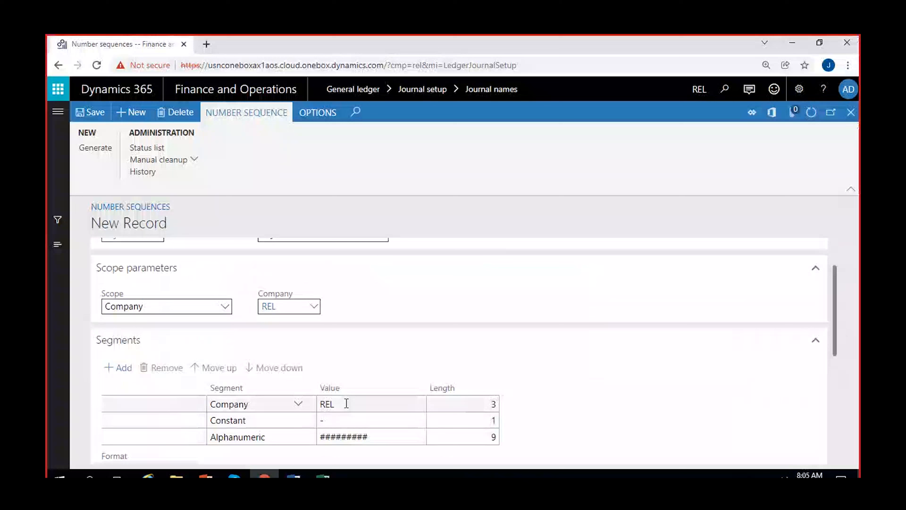
Remove the Company segment from the number sequence and set the Constant segment's value to "FAJ-".
{"action": "left_click", "coordinate": [345, 403]}
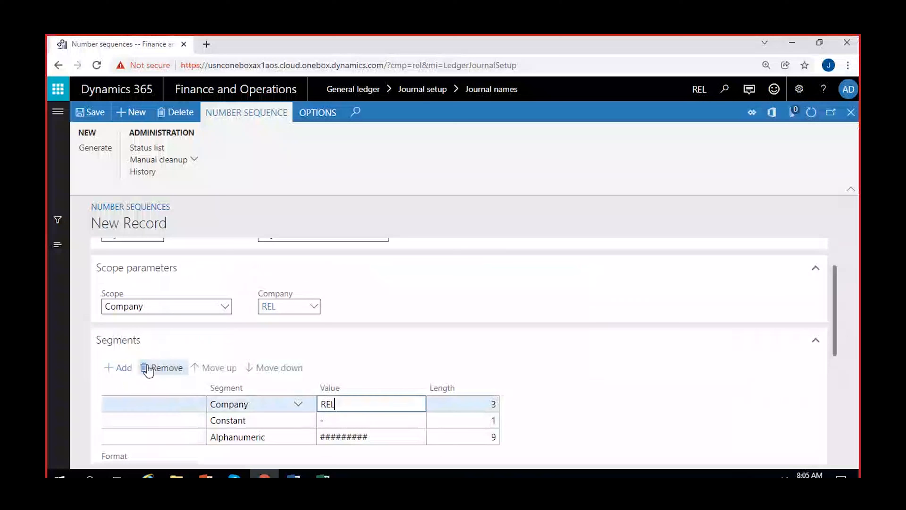
{"action": "left_click", "coordinate": [148, 370]}
{"action": "type", "text": "FAJ"}
{"action": "left_click", "coordinate": [570, 400]}
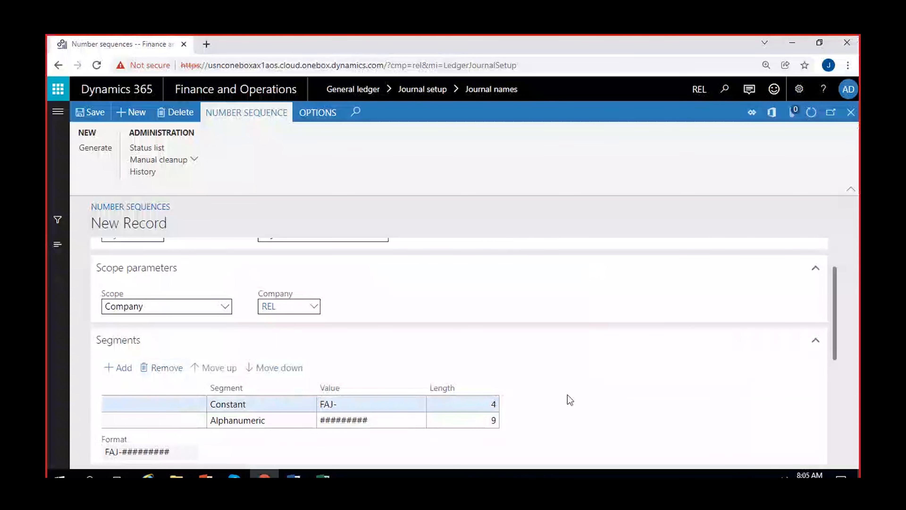
{"action": "scroll", "coordinate": [569, 399], "scroll_direction": "down", "scroll_amount": 3}
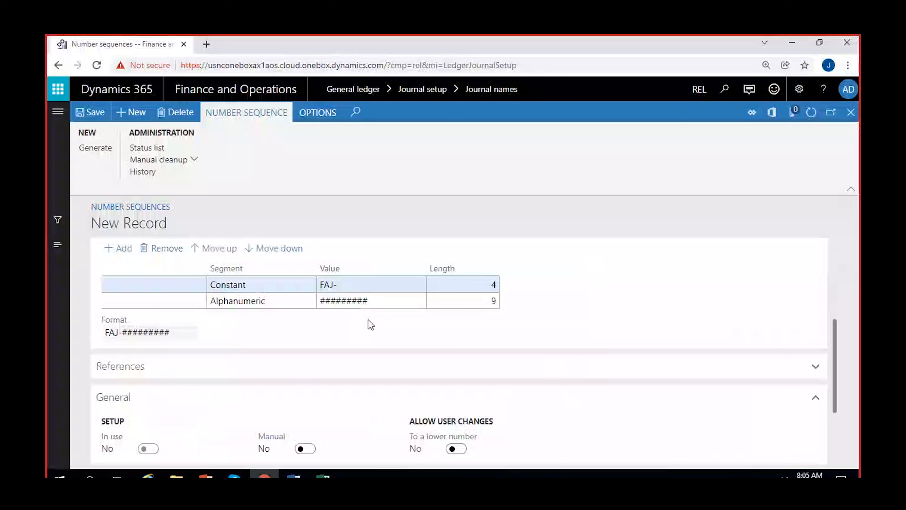
Shorten the Alphanumeric segment of the FAjournal number sequence to six placeholder characters (######).
{"action": "left_click", "coordinate": [379, 302]}
{"action": "key", "text": "BackSpace"}
{"action": "key", "text": "BackSpace"}
{"action": "key", "text": "BackSpace"}
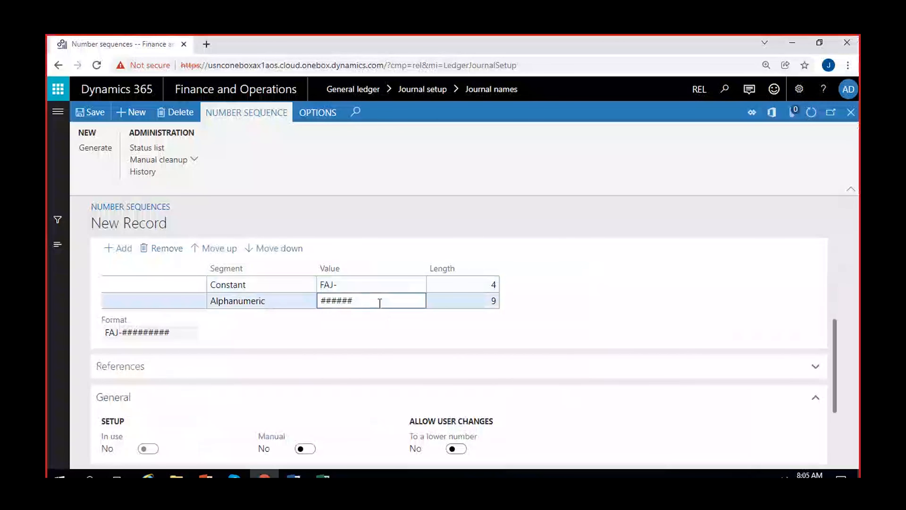
{"action": "left_click", "coordinate": [622, 298]}
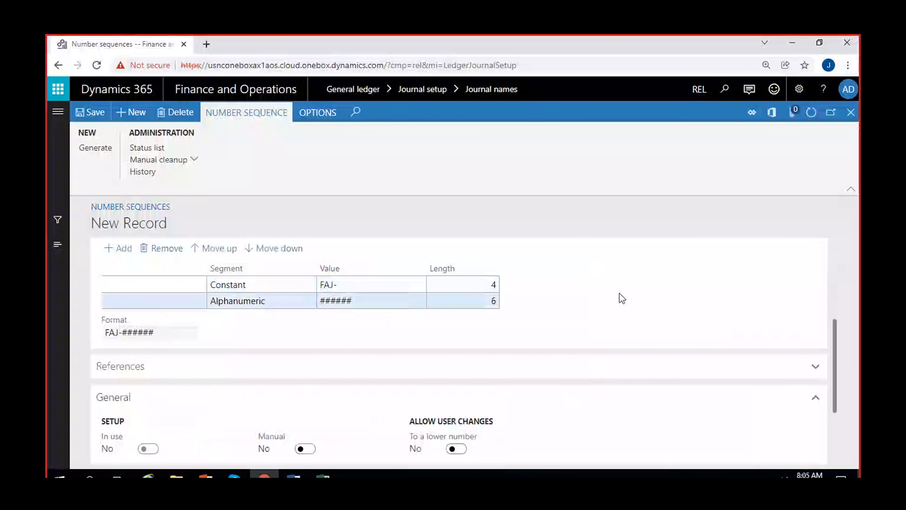
Set the sequence's largest number to 999999, make it continuous, then save it and return to the journal names.
{"action": "scroll", "coordinate": [622, 298], "scroll_direction": "down", "scroll_amount": 3}
{"action": "left_click", "coordinate": [228, 416]}
{"action": "key", "text": "BackSpace"}
{"action": "key", "text": "BackSpace"}
{"action": "key", "text": "BackSpace"}
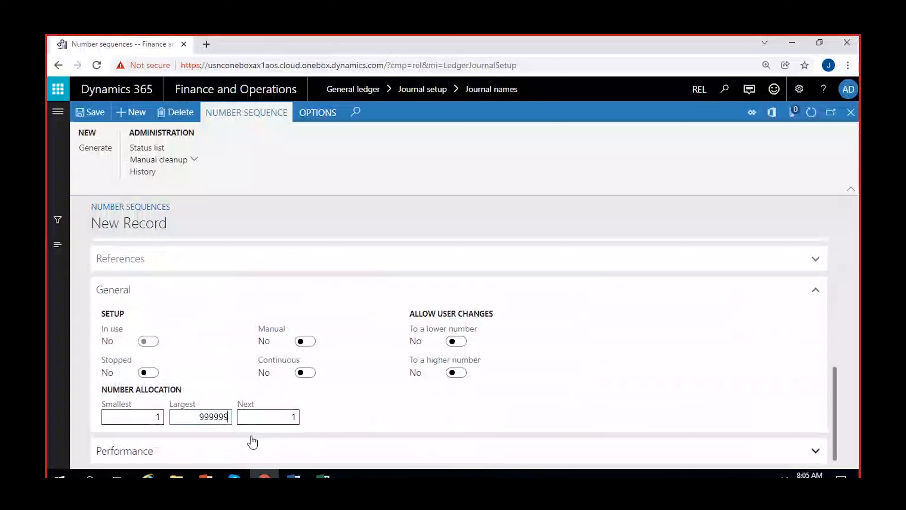
{"action": "left_click", "coordinate": [310, 375]}
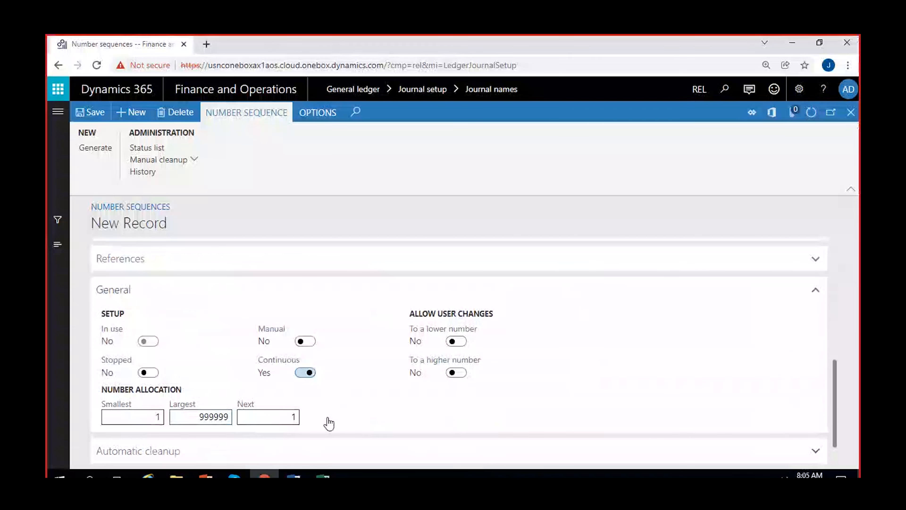
{"action": "left_click", "coordinate": [95, 114]}
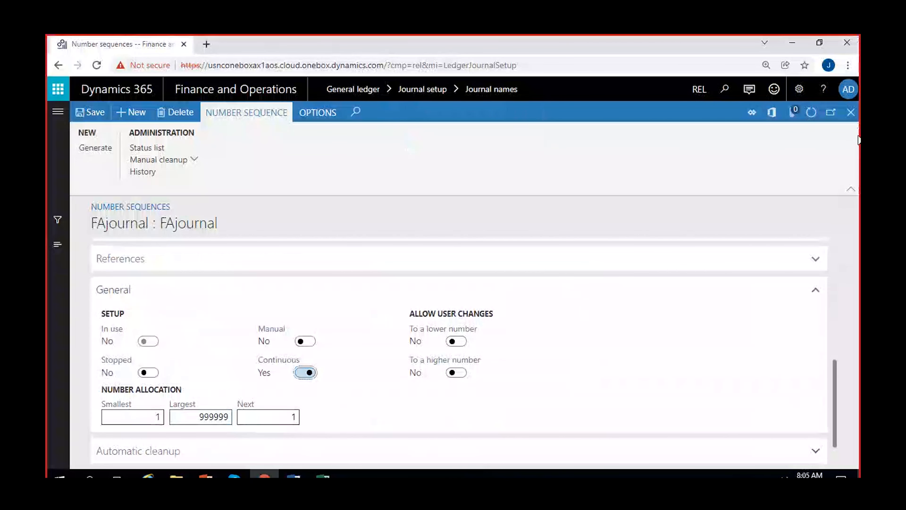
{"action": "left_click", "coordinate": [850, 112]}
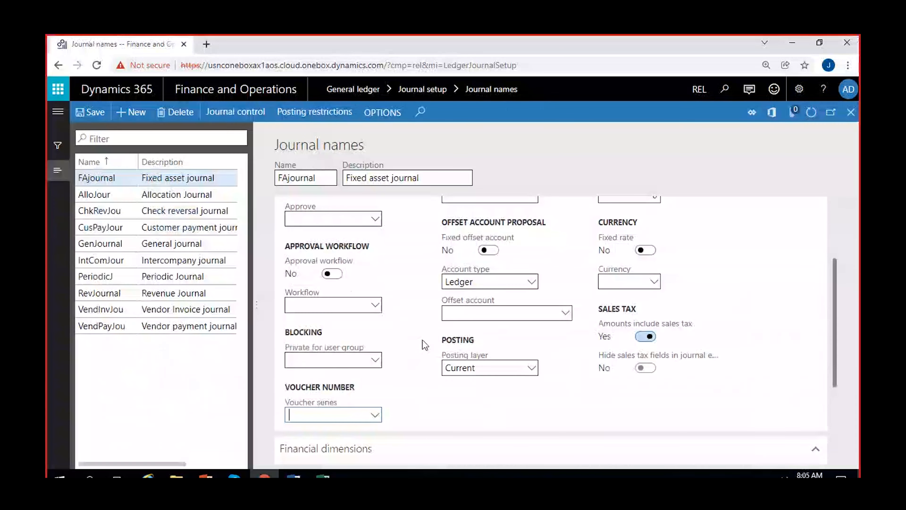
Assign the FAjournal number sequence as the fixed asset journal's voucher series and save the journal name.
{"action": "left_click", "coordinate": [361, 407]}
{"action": "type", "text": "FAjou"}
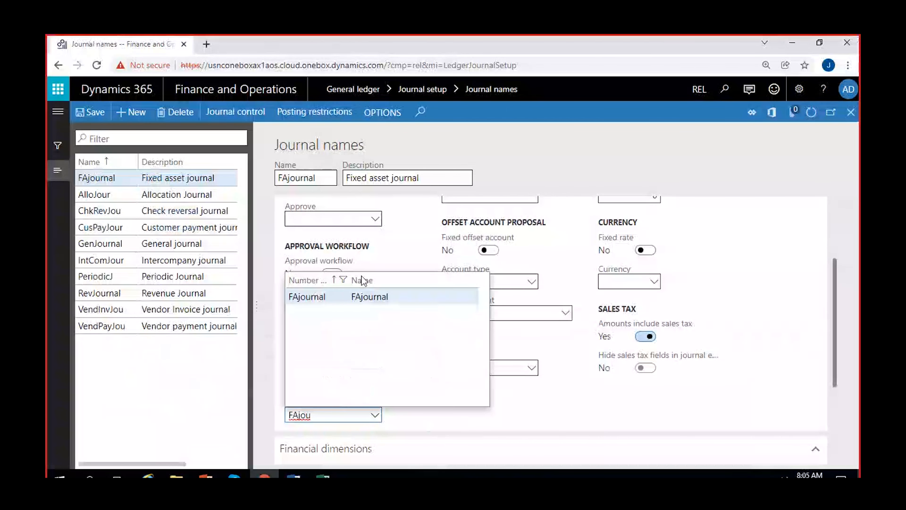
{"action": "left_click", "coordinate": [386, 301]}
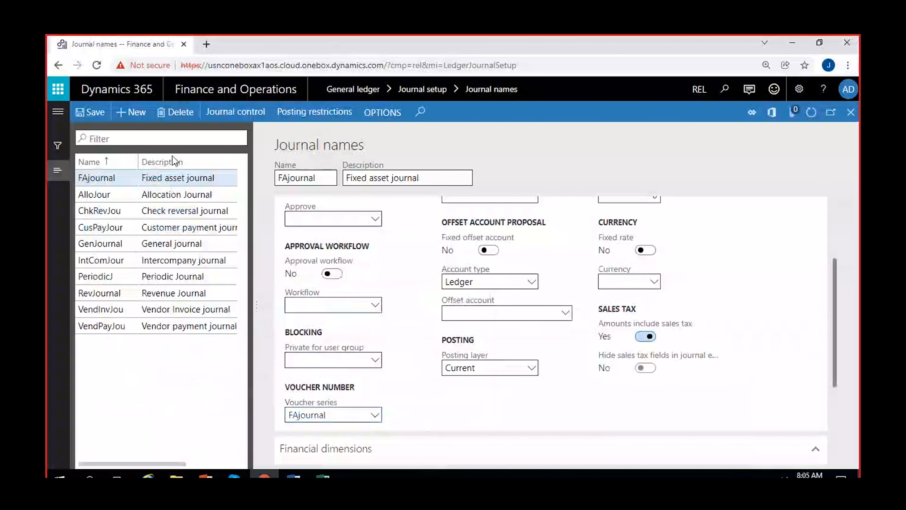
{"action": "left_click", "coordinate": [89, 111]}
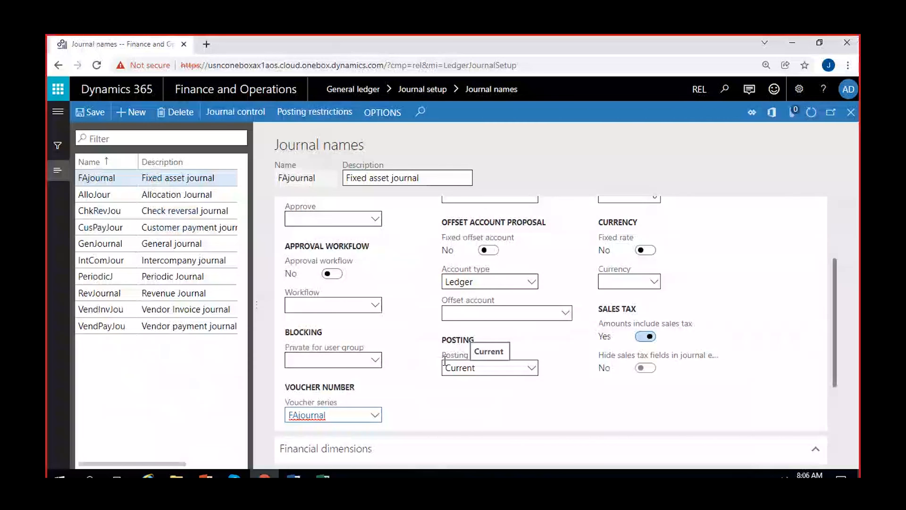
{"action": "left_click", "coordinate": [385, 395]}
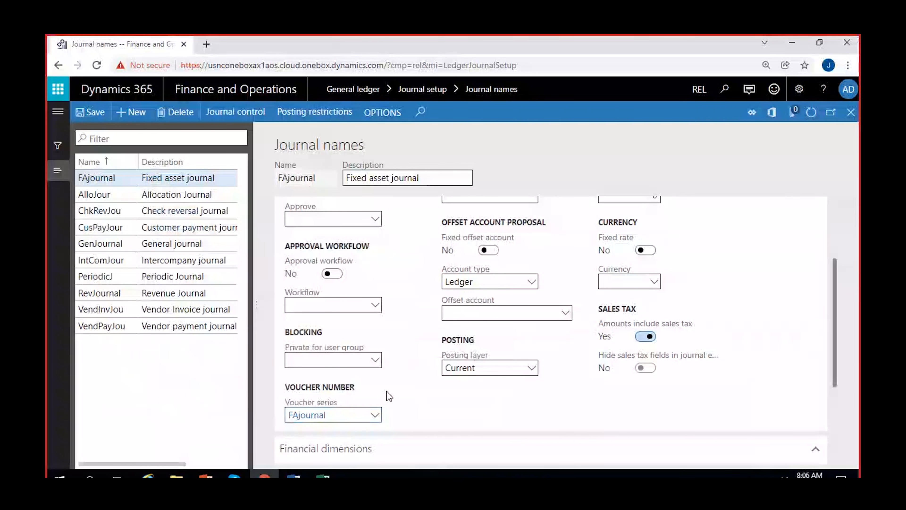
Create another journal name record called "FA_Tax_Jou".
{"action": "left_click", "coordinate": [131, 112]}
{"action": "type", "text": "FA"}
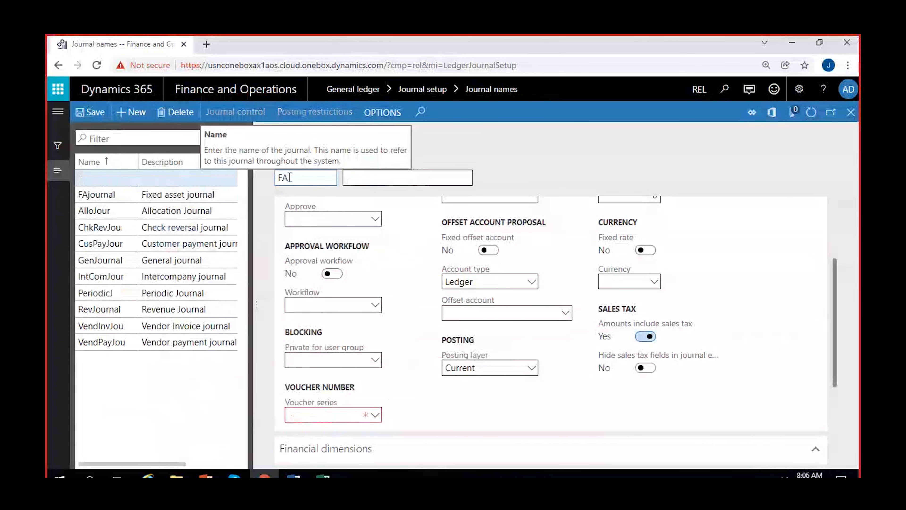
{"action": "type", "text": "Tax"}
{"action": "key", "text": "BackSpace"}
{"action": "key", "text": "BackSpace"}
{"action": "key", "text": "BackSpace"}
{"action": "type", "text": "tax-Jou"}
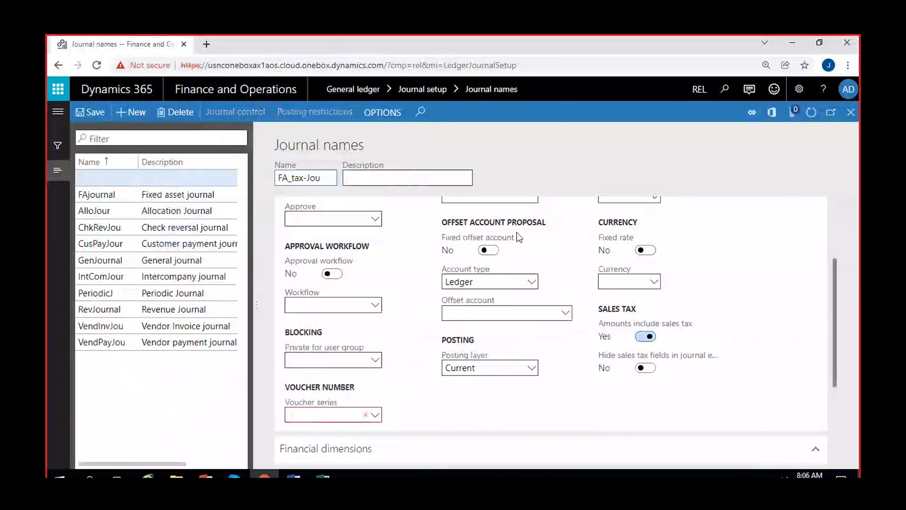
{"action": "left_click", "coordinate": [297, 177]}
{"action": "key", "text": "BackSpace"}
{"action": "type", "text": "T"}
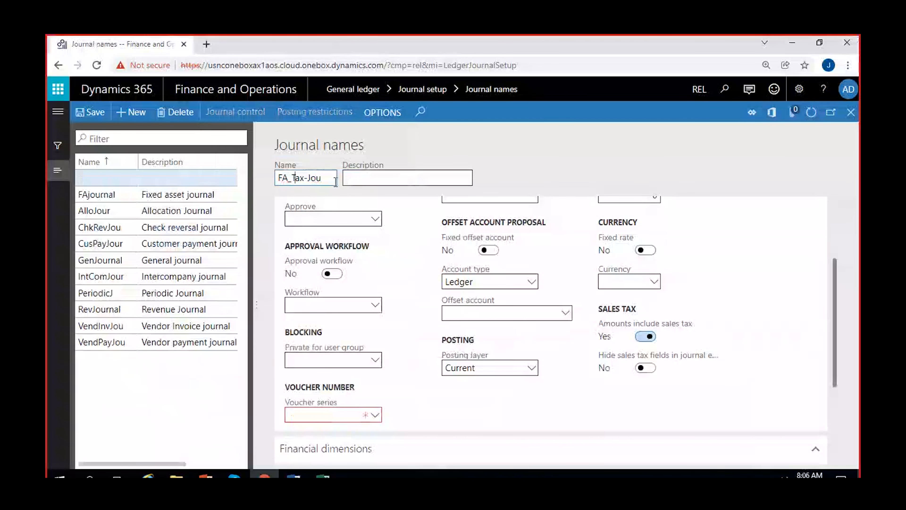
{"action": "left_click", "coordinate": [306, 177]}
{"action": "key", "text": "BackSpace"}
{"action": "type", "text": "_"}
Describe the new journal as "Fixed assets tax act journal" and set its journal type to Post fixed assets.
{"action": "left_click", "coordinate": [371, 179]}
{"action": "type", "text": "Fi"}
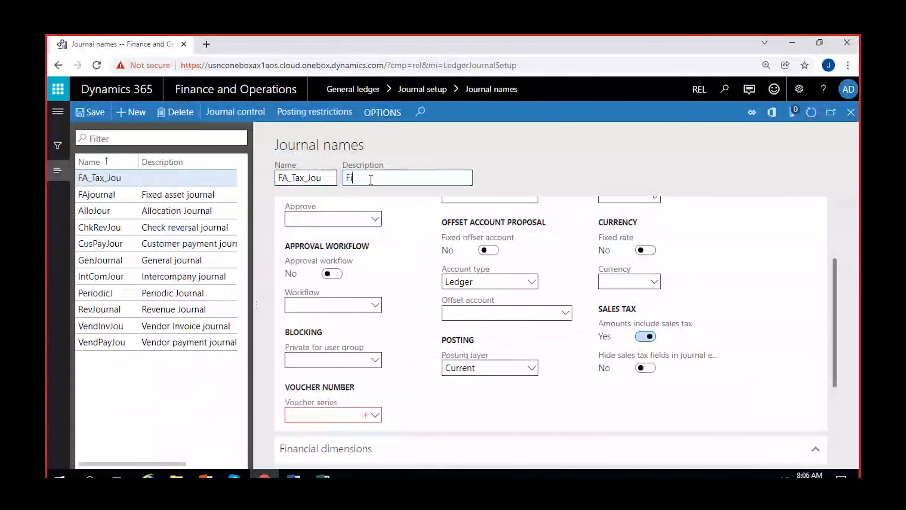
{"action": "type", "text": "xed assets tax act journal"}
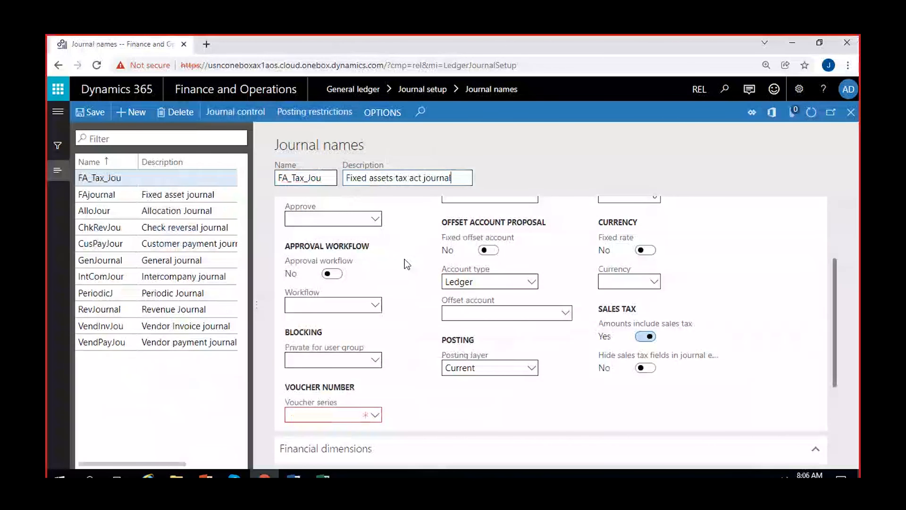
{"action": "scroll", "coordinate": [406, 264], "scroll_direction": "up", "scroll_amount": 3}
{"action": "left_click", "coordinate": [394, 252]}
{"action": "scroll", "coordinate": [384, 344], "scroll_direction": "down", "scroll_amount": 15}
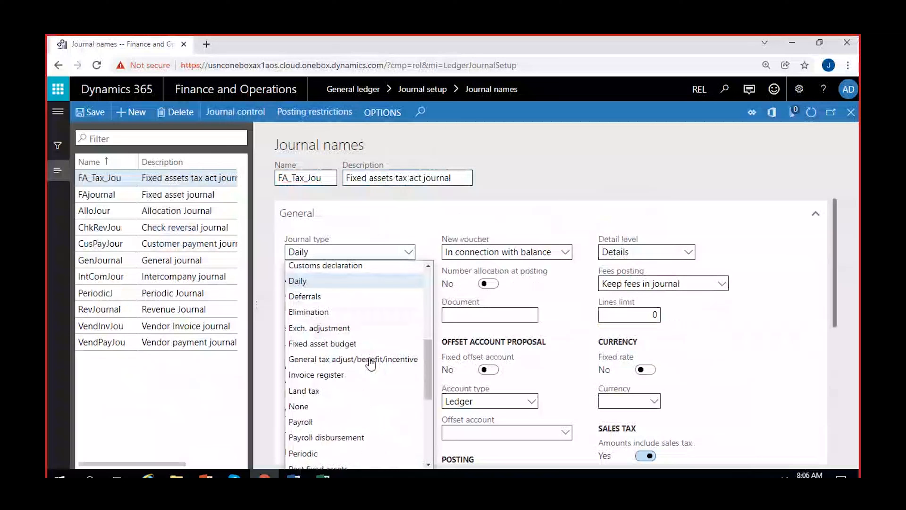
{"action": "scroll", "coordinate": [332, 342], "scroll_direction": "up", "scroll_amount": 2}
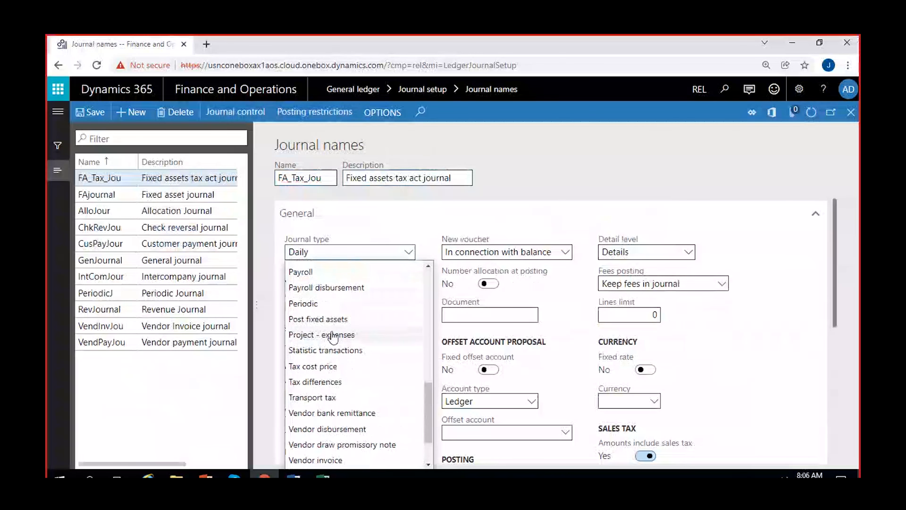
{"action": "left_click", "coordinate": [328, 317]}
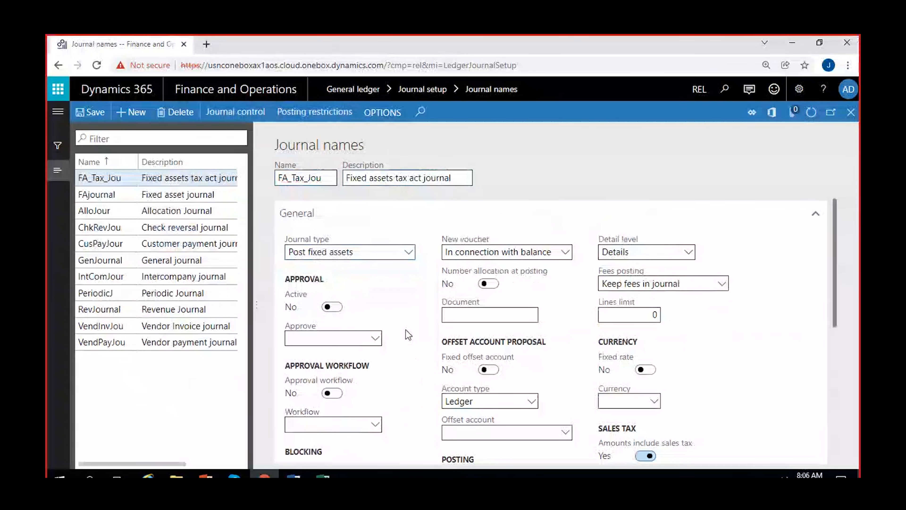
Open the number sequence details from the tax journal's Voucher series field.
{"action": "scroll", "coordinate": [405, 330], "scroll_direction": "down", "scroll_amount": 3}
{"action": "right_click", "coordinate": [375, 415]}
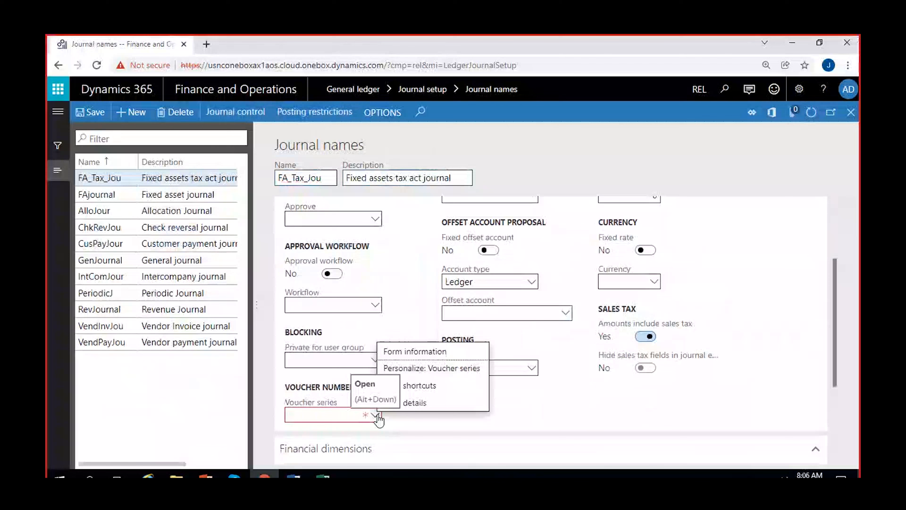
{"action": "left_click", "coordinate": [413, 404]}
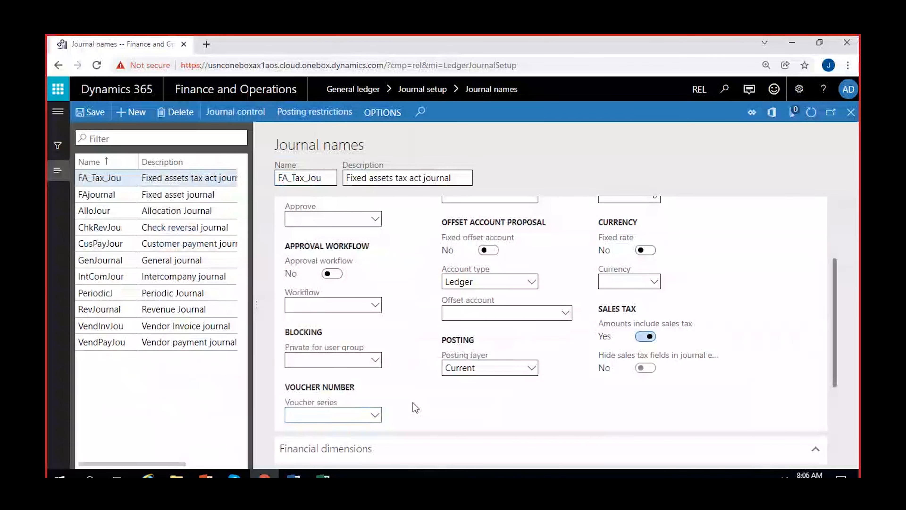
Give the new number sequence the code "FA_Tax_jou" and use the same text as its name.
{"action": "type", "text": "FAT"}
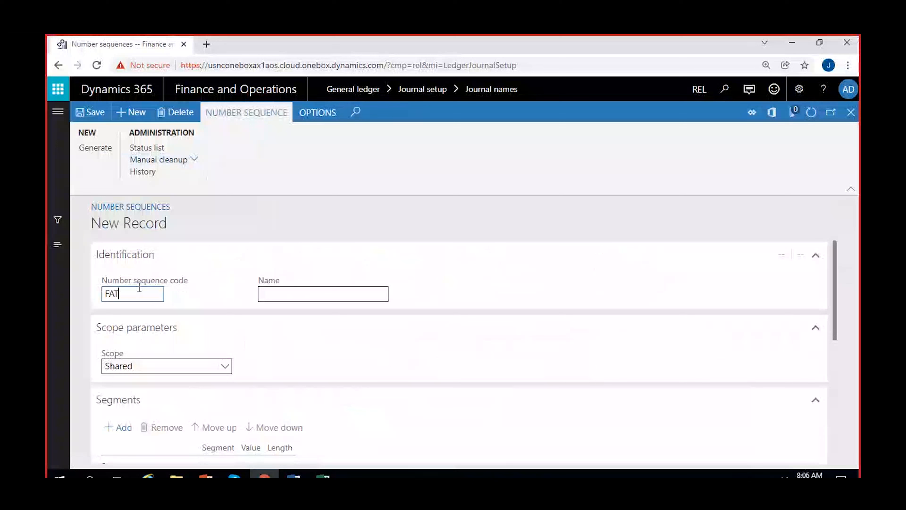
{"action": "key", "text": "BackSpace"}
{"action": "type", "text": "_Tax_jou"}
{"action": "double_click", "coordinate": [139, 292]}
{"action": "key", "text": "ctrl+c"}
{"action": "left_click", "coordinate": [338, 299]}
{"action": "key", "text": "ctrl+v"}
Scope the FA_Tax_jou number sequence to Company and assign it to company REL.
{"action": "left_click", "coordinate": [202, 368]}
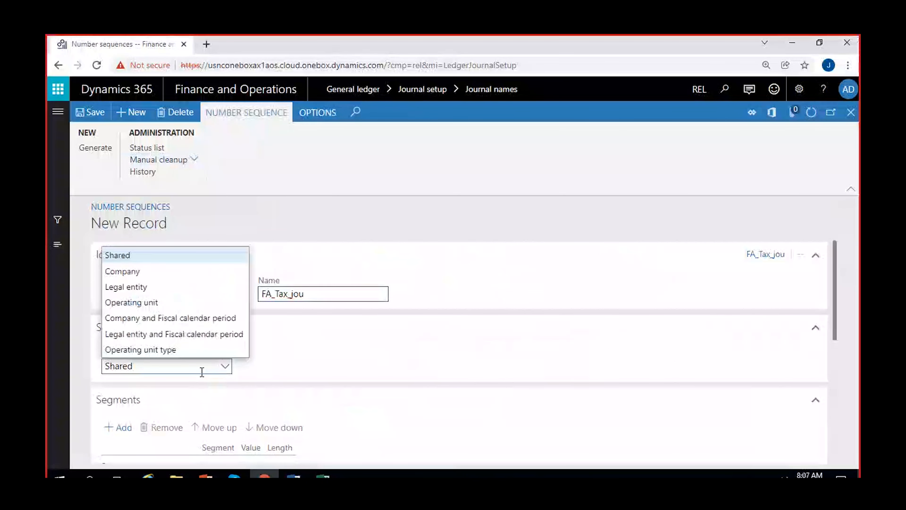
{"action": "left_click", "coordinate": [172, 276]}
{"action": "left_click", "coordinate": [265, 368]}
{"action": "type", "text": "REL"}
{"action": "left_click", "coordinate": [49, 358]}
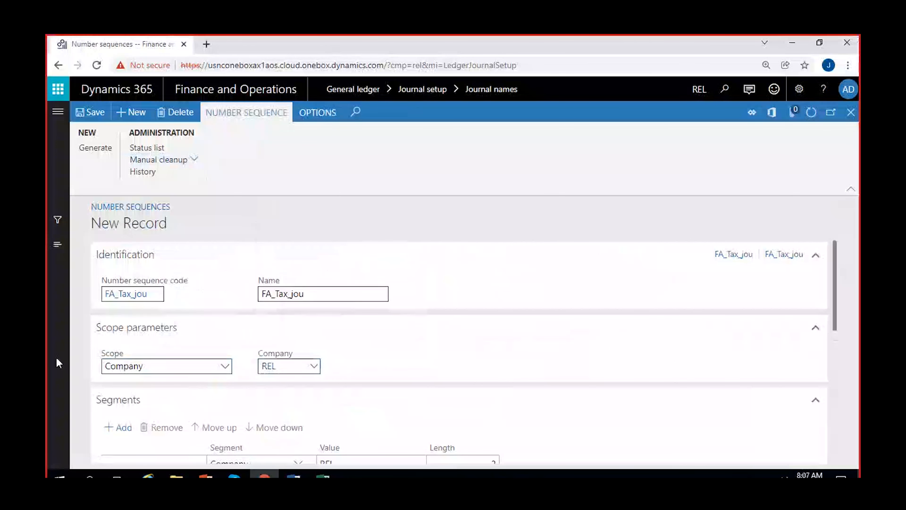
Remove the Company segment from the FA_Tax_jou sequence and add "FATJ" to the Constant segment's value.
{"action": "scroll", "coordinate": [100, 373], "scroll_direction": "down", "scroll_amount": 2}
{"action": "left_click", "coordinate": [241, 347]}
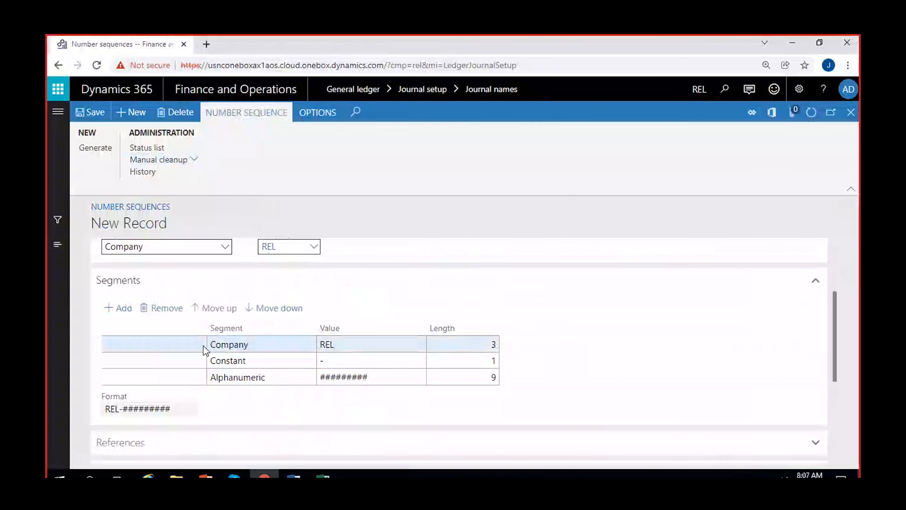
{"action": "key", "text": "alt+Delete"}
{"action": "left_click", "coordinate": [323, 344]}
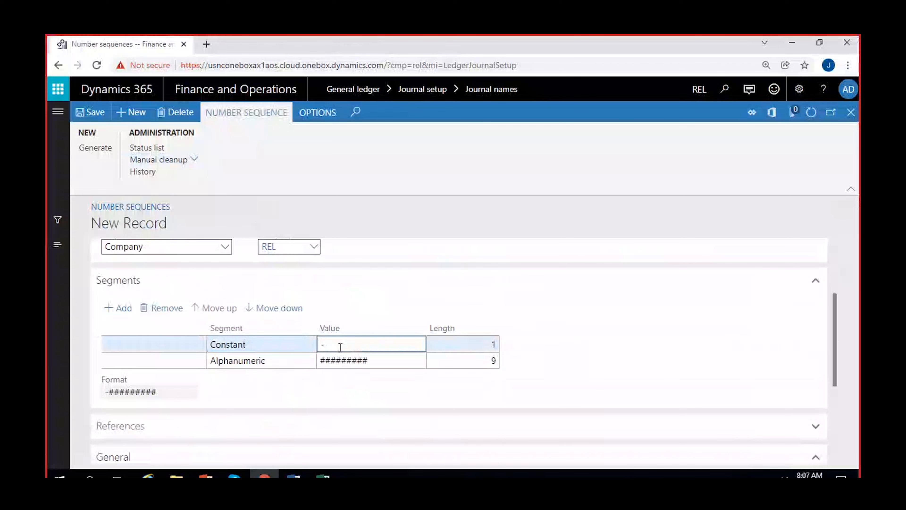
{"action": "type", "text": "FATJ"}
Shorten the Alphanumeric segment of the FA_Tax_jou sequence and set its largest number to 999999.
{"action": "left_click", "coordinate": [387, 358]}
{"action": "key", "text": "BackSpace"}
{"action": "key", "text": "BackSpace"}
{"action": "left_click", "coordinate": [394, 391]}
{"action": "scroll", "coordinate": [394, 390], "scroll_direction": "down", "scroll_amount": 4}
{"action": "left_click", "coordinate": [230, 416]}
{"action": "key", "text": "BackSpace"}
{"action": "key", "text": "BackSpace"}
{"action": "key", "text": "BackSpace"}
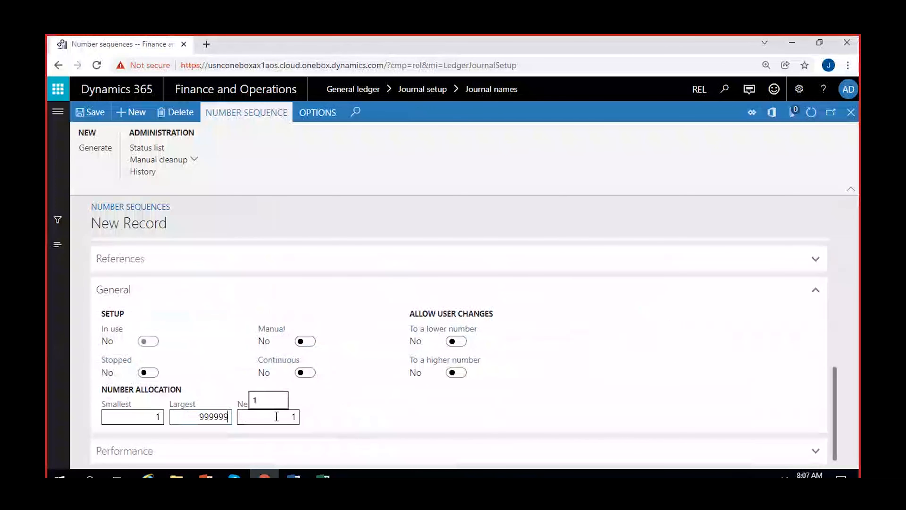
Make the FA_Tax_jou sequence continuous, save it and return to the journal names.
{"action": "left_click", "coordinate": [305, 372]}
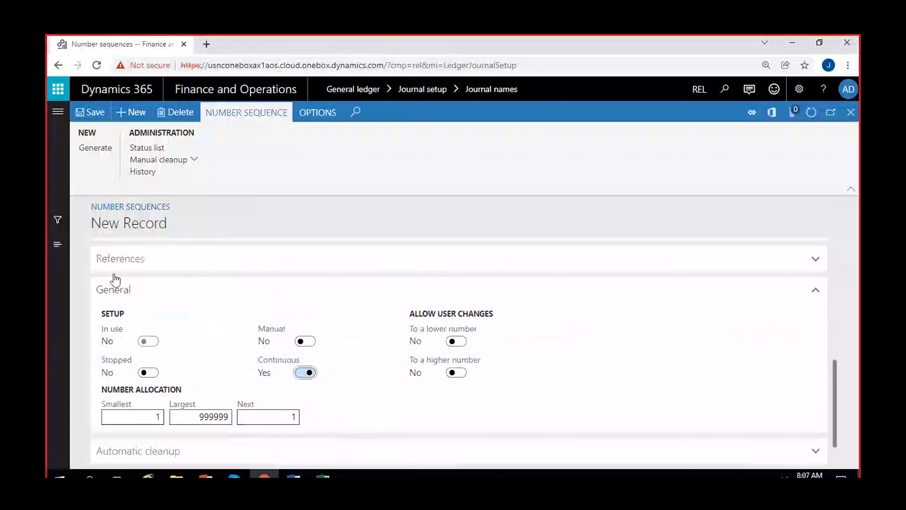
{"action": "left_click", "coordinate": [91, 112]}
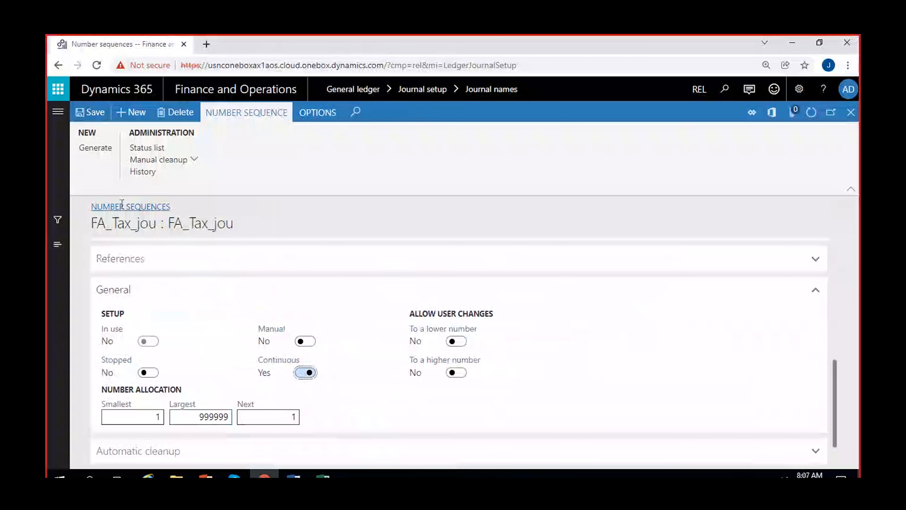
{"action": "left_click", "coordinate": [850, 112]}
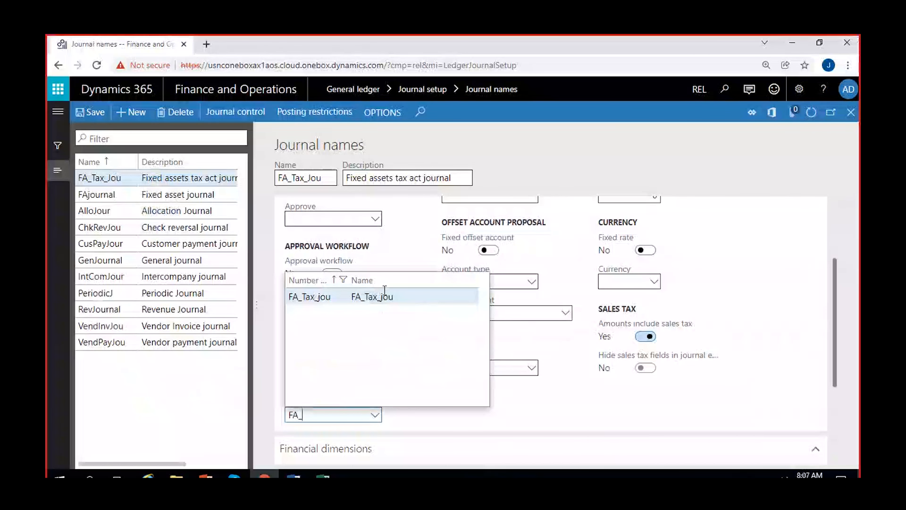
Give the tax journal name the voucher series FA_Tax_jou and the posting layer Tax, and save it.
{"action": "left_click", "coordinate": [385, 292]}
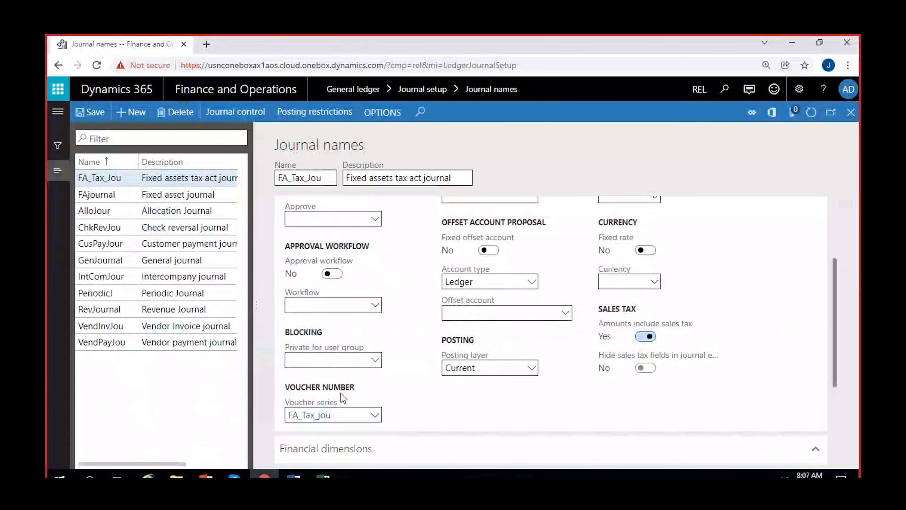
{"action": "left_click", "coordinate": [532, 368]}
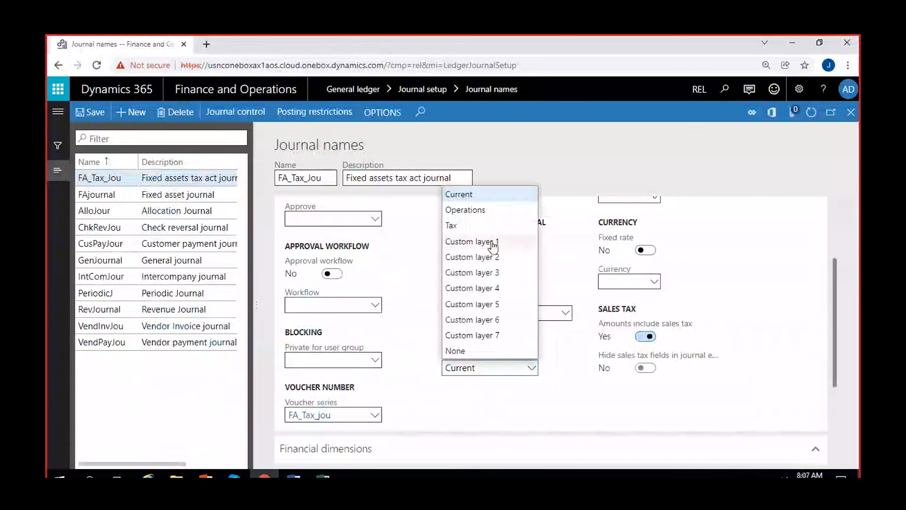
{"action": "left_click", "coordinate": [472, 228]}
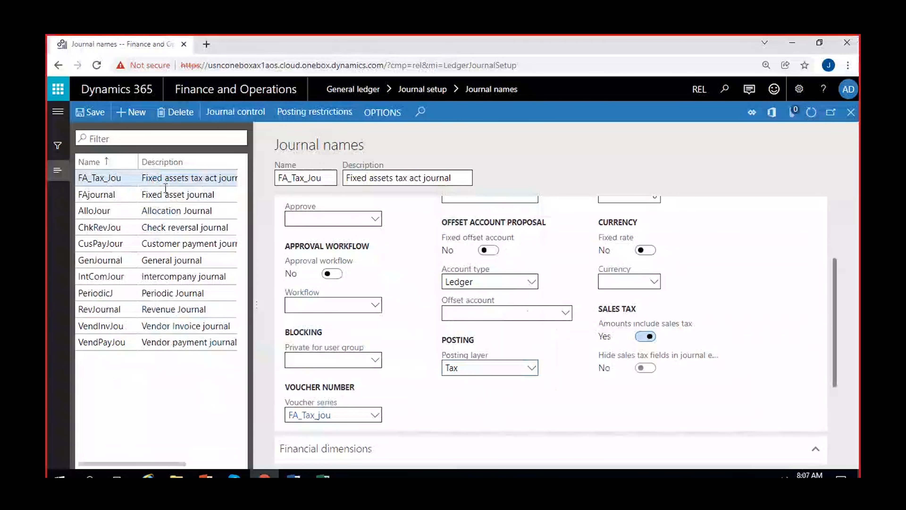
{"action": "left_click", "coordinate": [87, 113]}
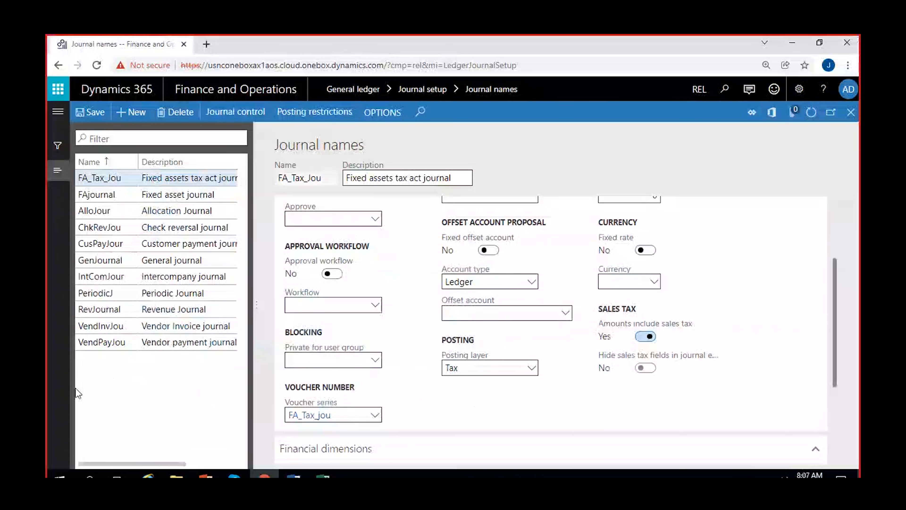
Open the list of fixed assets and select the asset VEH-0001, Benz truck.
{"action": "left_click", "coordinate": [56, 118]}
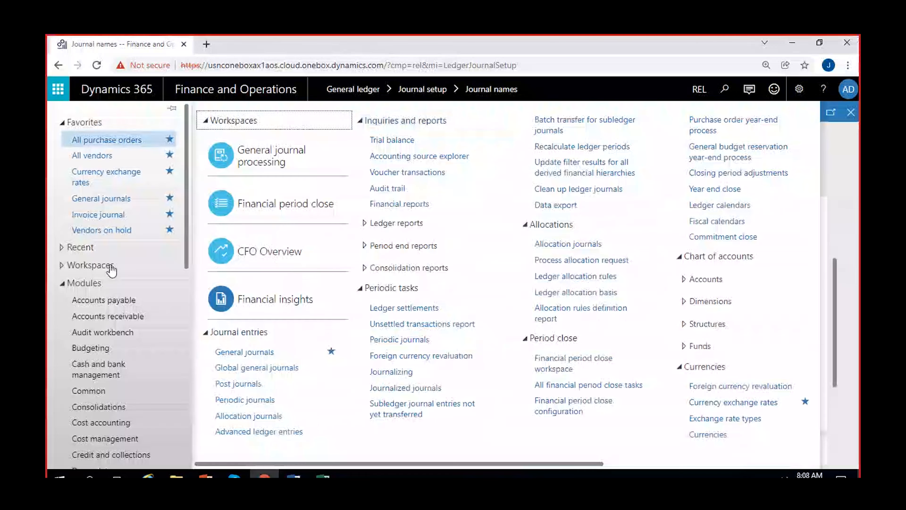
{"action": "scroll", "coordinate": [112, 271], "scroll_direction": "down", "scroll_amount": 4}
{"action": "left_click", "coordinate": [83, 270]}
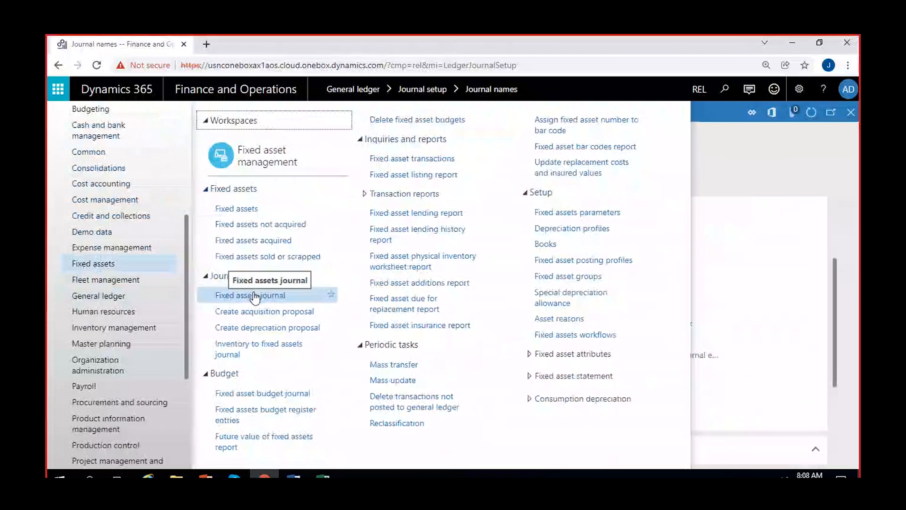
{"action": "left_click", "coordinate": [242, 211]}
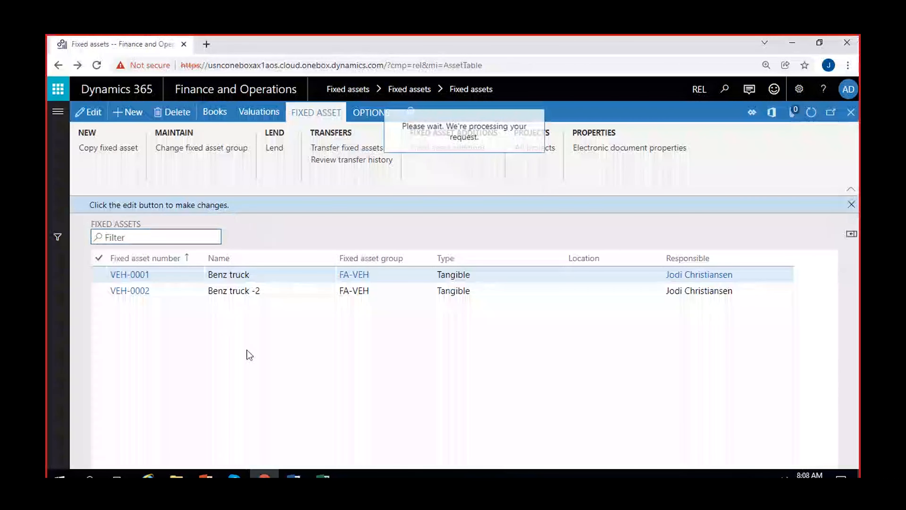
{"action": "left_click", "coordinate": [851, 204]}
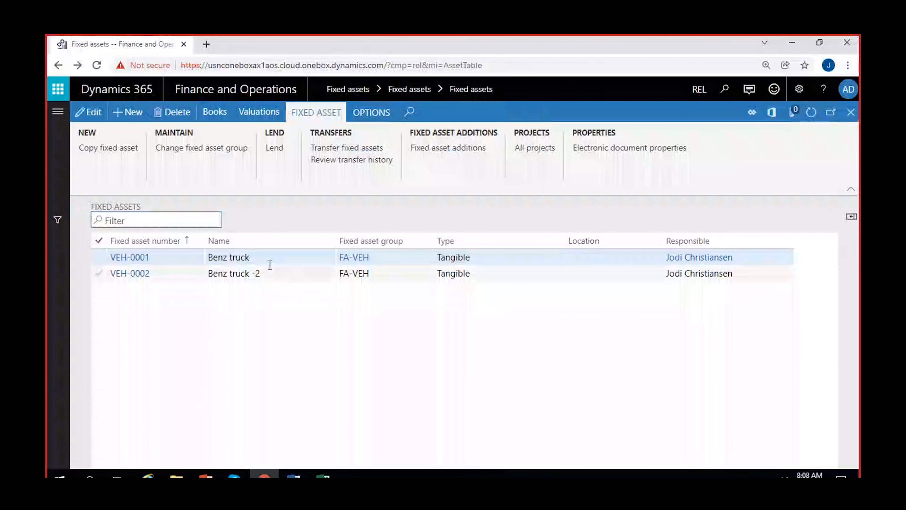
{"action": "left_click", "coordinate": [269, 256]}
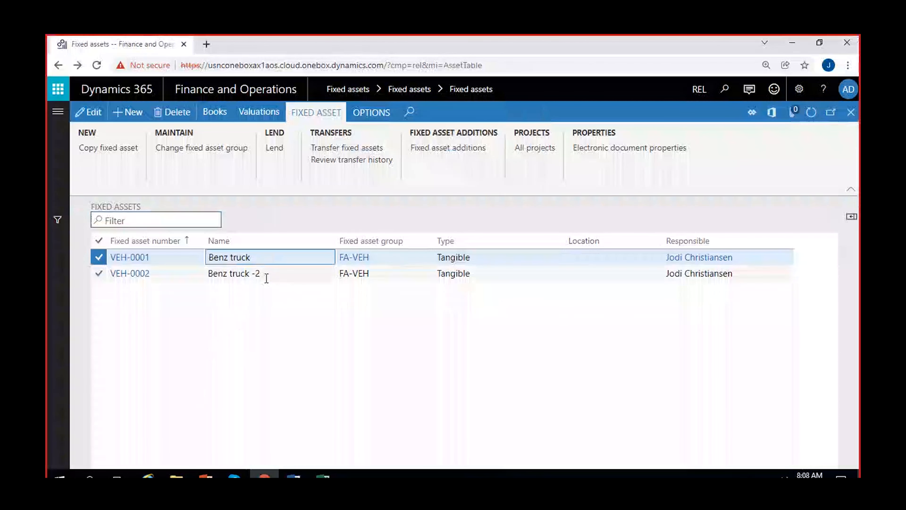
{"action": "left_click", "coordinate": [266, 278]}
{"action": "left_click", "coordinate": [267, 257]}
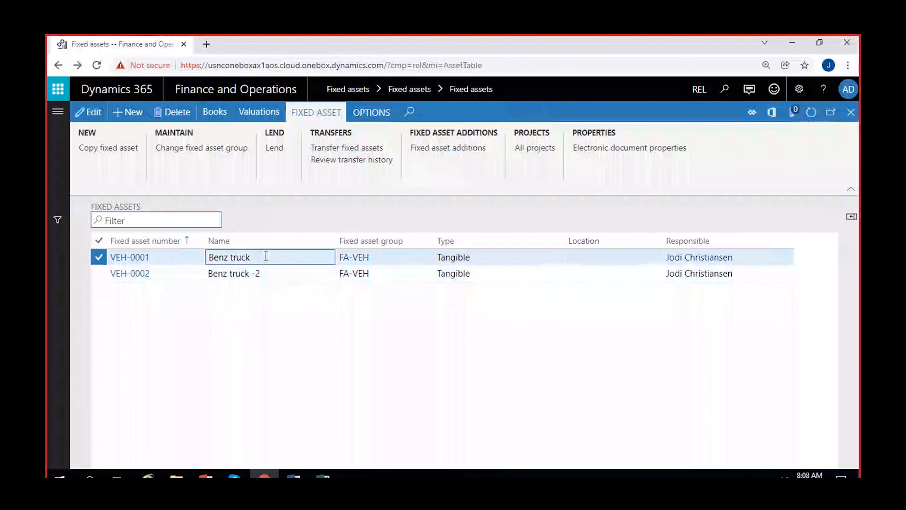
Check the acquisition date and acquisition price in the Benz truck's CA_Book, and return to the fixed assets list.
{"action": "left_click", "coordinate": [215, 112]}
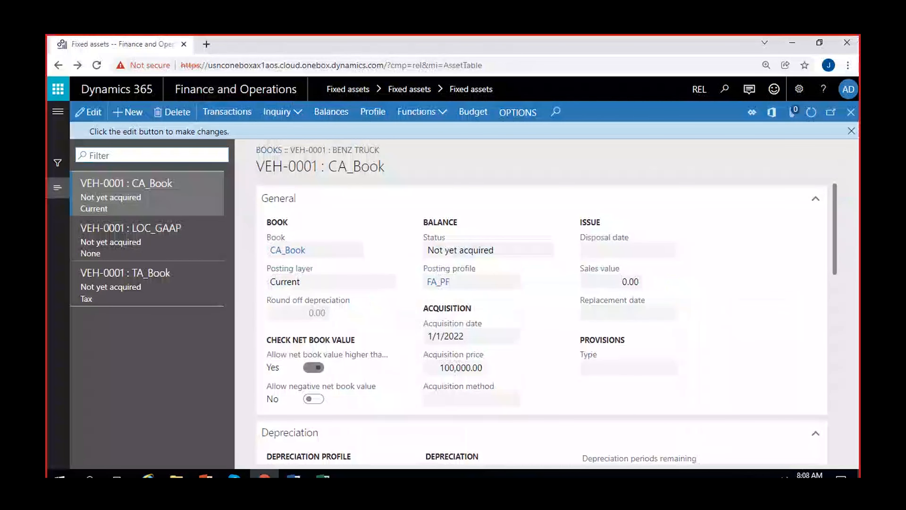
{"action": "left_click", "coordinate": [851, 131]}
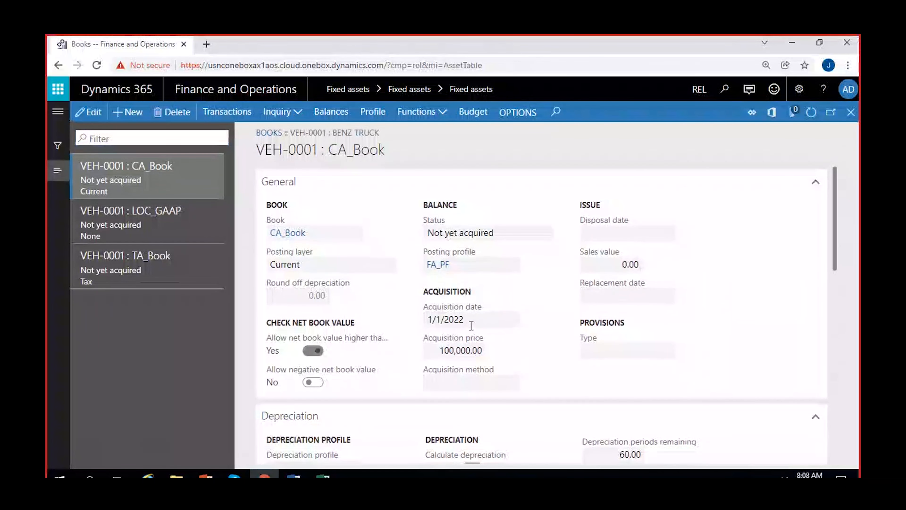
{"action": "left_click_drag", "start_coordinate": [432, 351], "coordinate": [570, 348]}
{"action": "left_click", "coordinate": [499, 357]}
{"action": "left_click", "coordinate": [851, 112]}
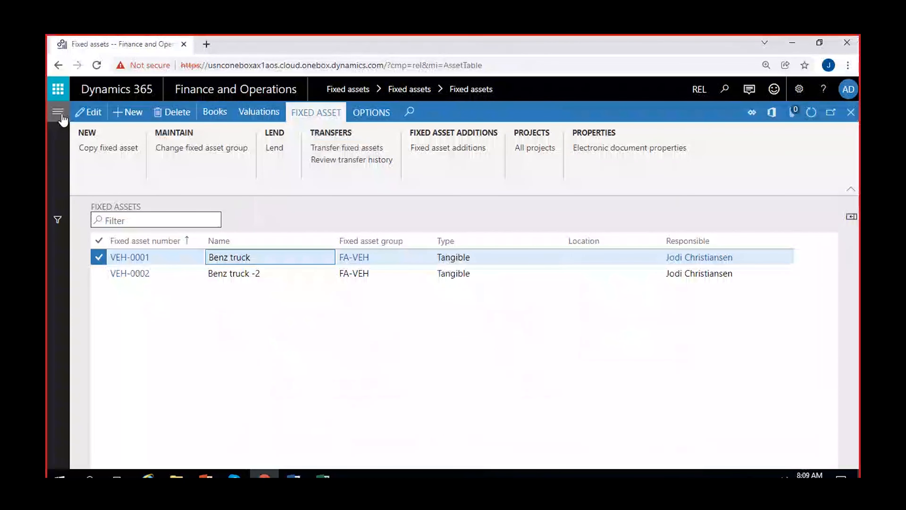
Create a fixed assets journal with the journal name FAjournal and open its lines.
{"action": "left_click", "coordinate": [58, 112]}
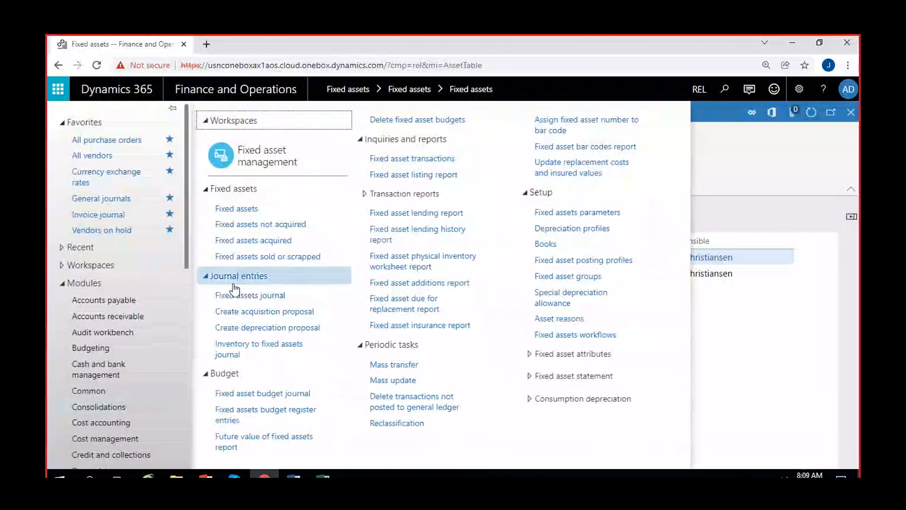
{"action": "left_click", "coordinate": [251, 296]}
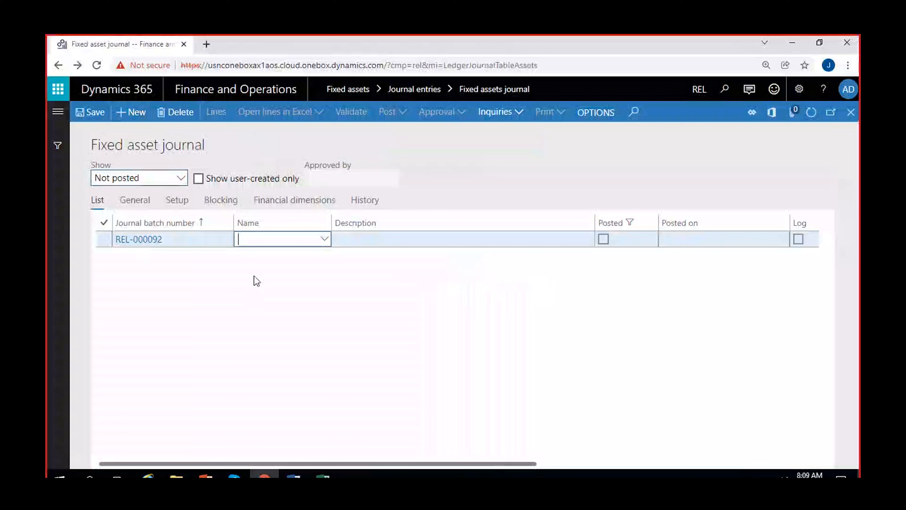
{"action": "left_click", "coordinate": [323, 239]}
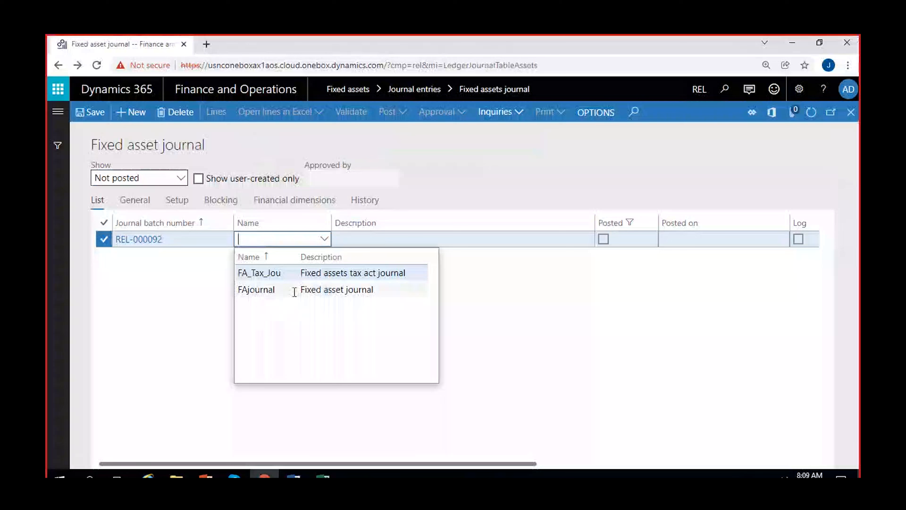
{"action": "left_click_drag", "start_coordinate": [315, 292], "coordinate": [312, 292]}
{"action": "left_click", "coordinate": [264, 293]}
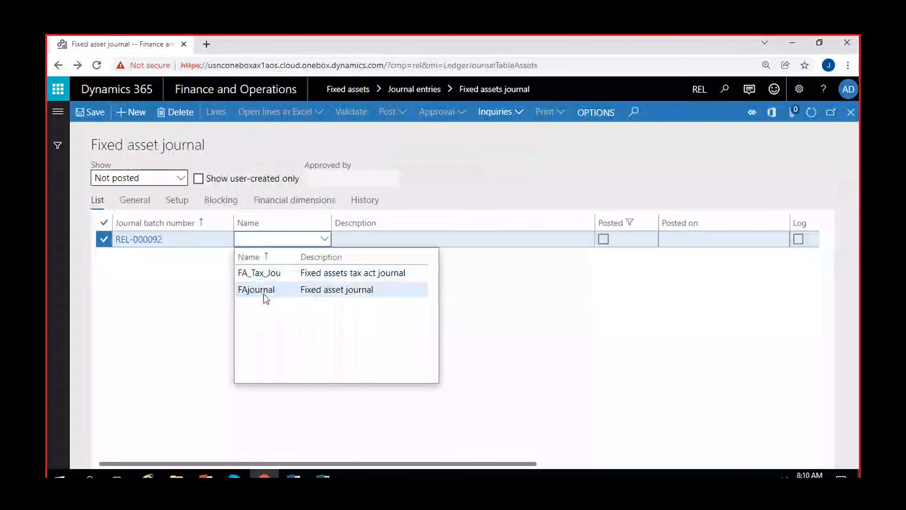
{"action": "left_click", "coordinate": [314, 300]}
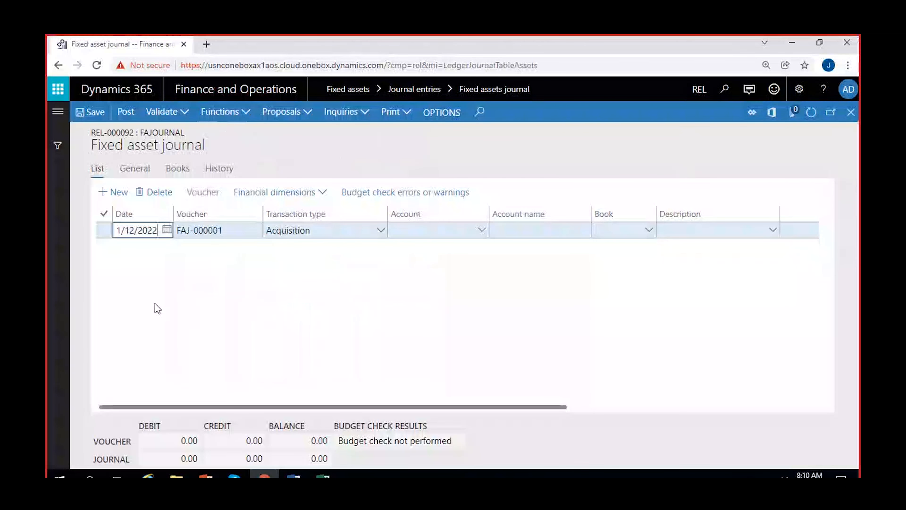
Date the journal line 1/1/2022 and keep Acquisition as its transaction type.
{"action": "left_click", "coordinate": [166, 230]}
{"action": "left_click", "coordinate": [242, 297]}
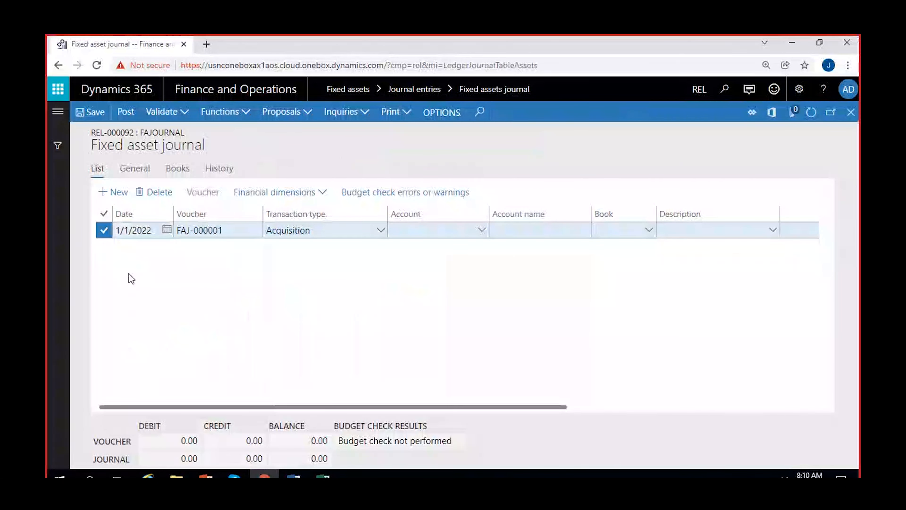
{"action": "left_click", "coordinate": [382, 231]}
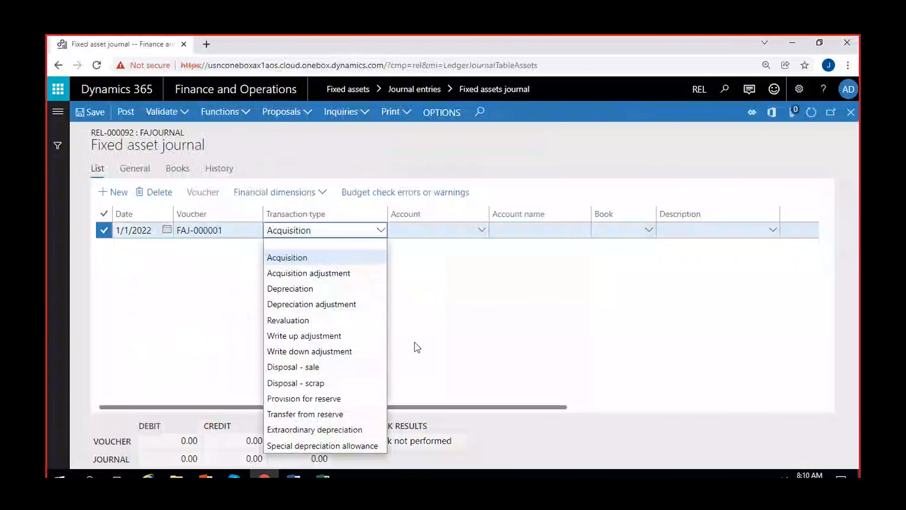
{"action": "left_click", "coordinate": [317, 258]}
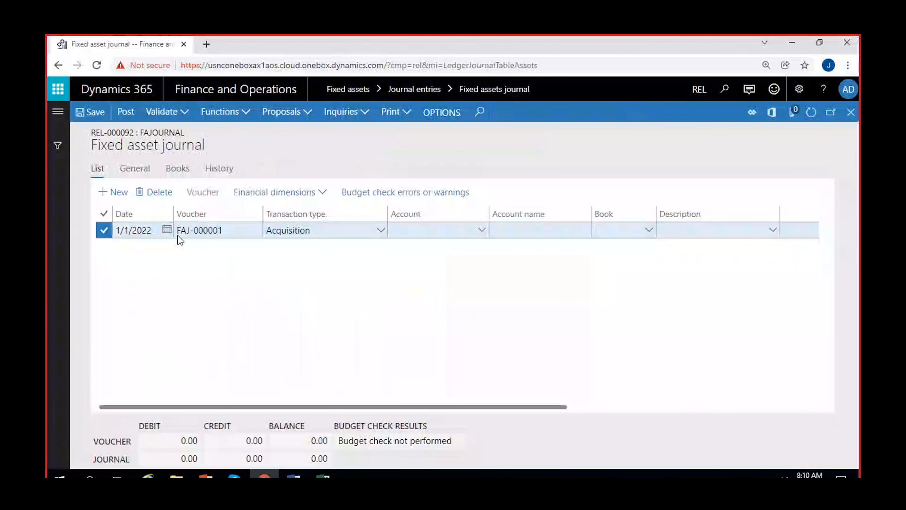
{"action": "left_click", "coordinate": [381, 230]}
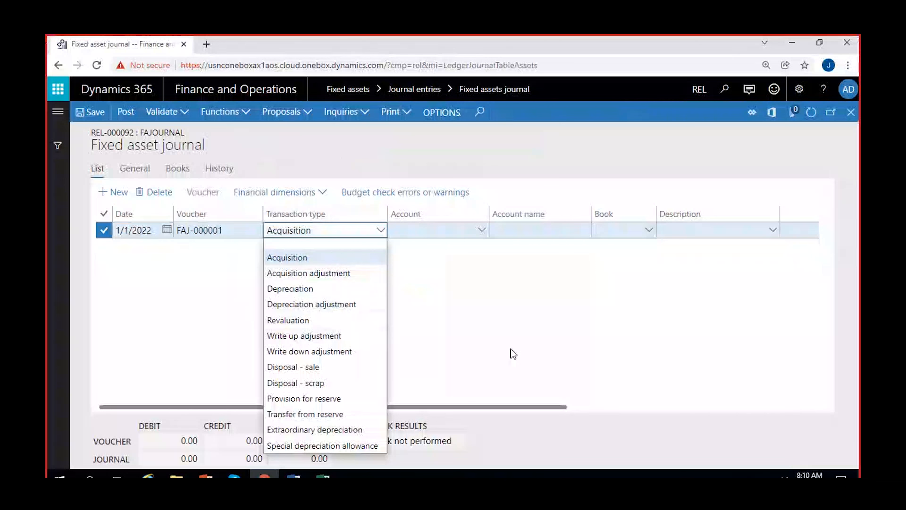
{"action": "left_click", "coordinate": [324, 264]}
{"action": "left_click", "coordinate": [447, 296]}
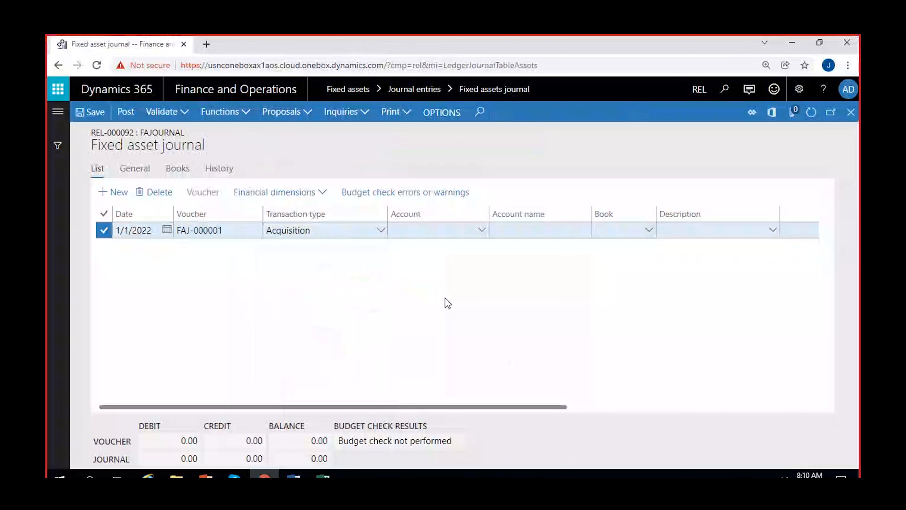
Set the account of the acquisition line to VEH-0001, the Benz truck.
{"action": "left_click", "coordinate": [483, 235]}
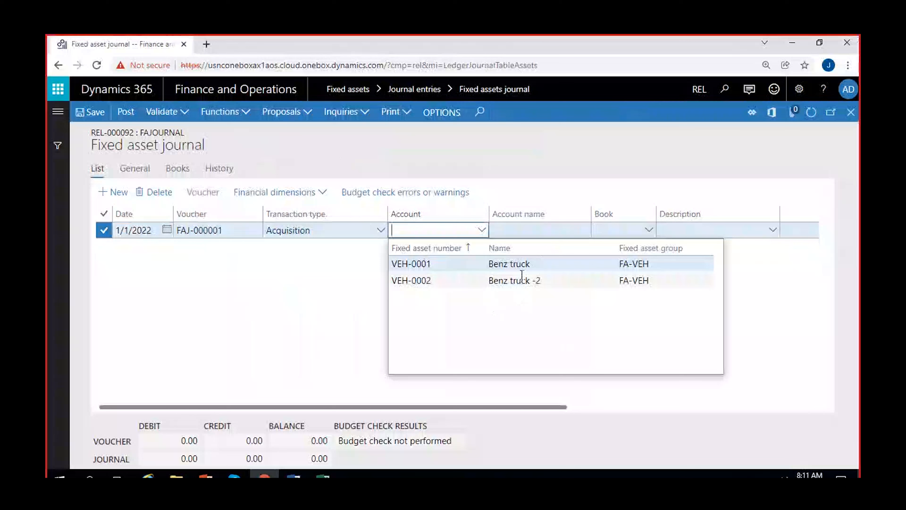
{"action": "left_click", "coordinate": [521, 265]}
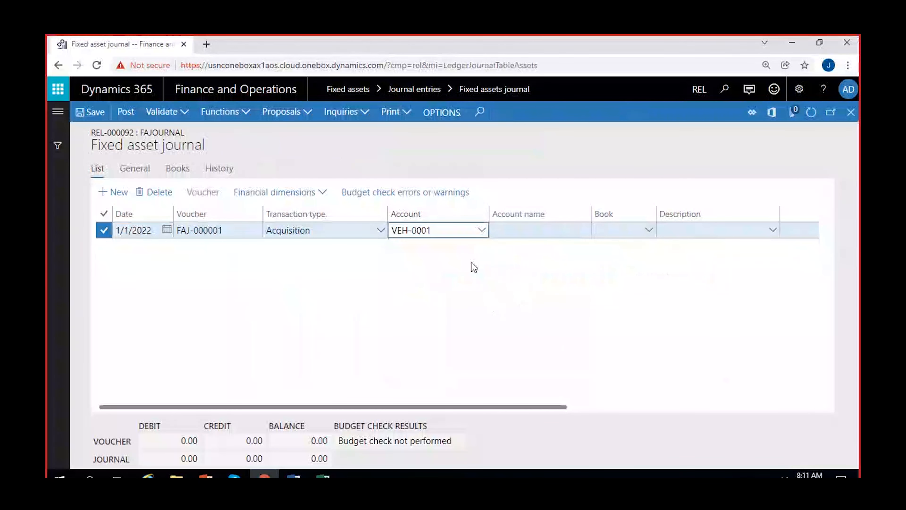
{"action": "left_click", "coordinate": [398, 211]}
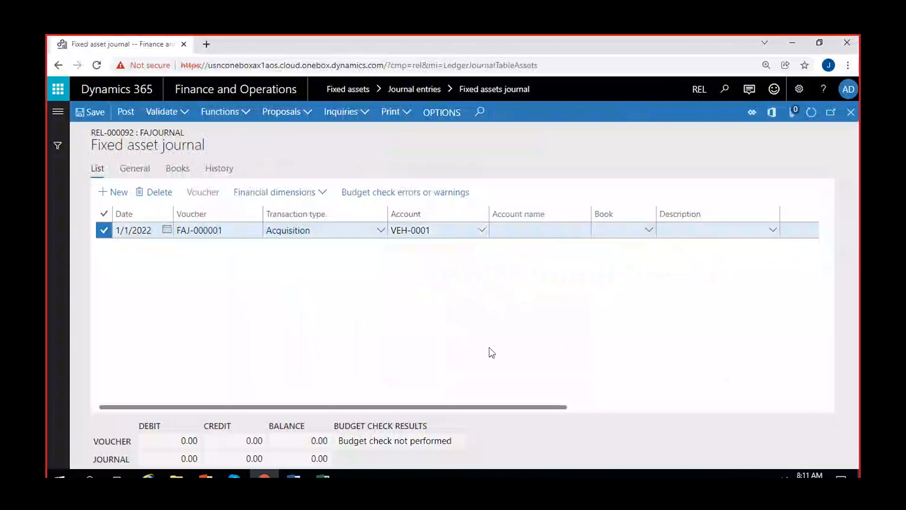
{"action": "scroll", "coordinate": [493, 348], "scroll_direction": "right", "scroll_amount": 5}
{"action": "scroll", "coordinate": [493, 347], "scroll_direction": "left", "scroll_amount": 3}
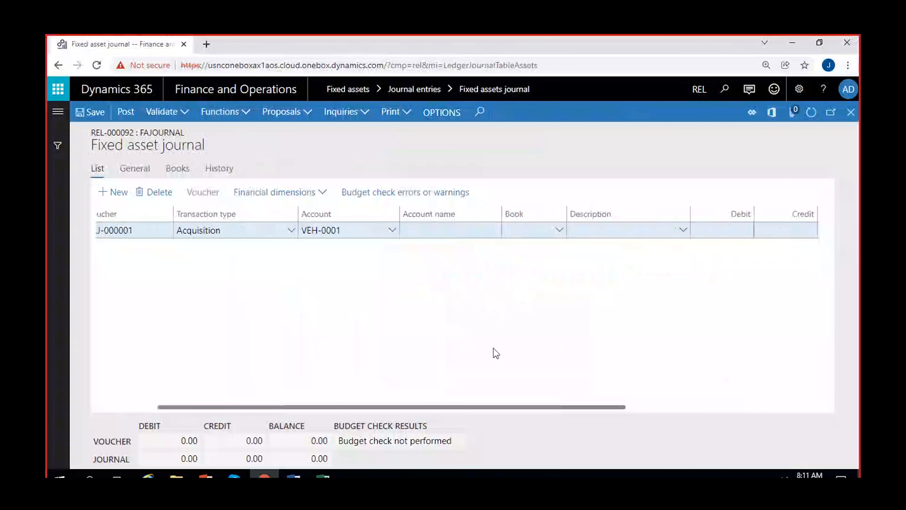
{"action": "scroll", "coordinate": [493, 351], "scroll_direction": "left", "scroll_amount": 3}
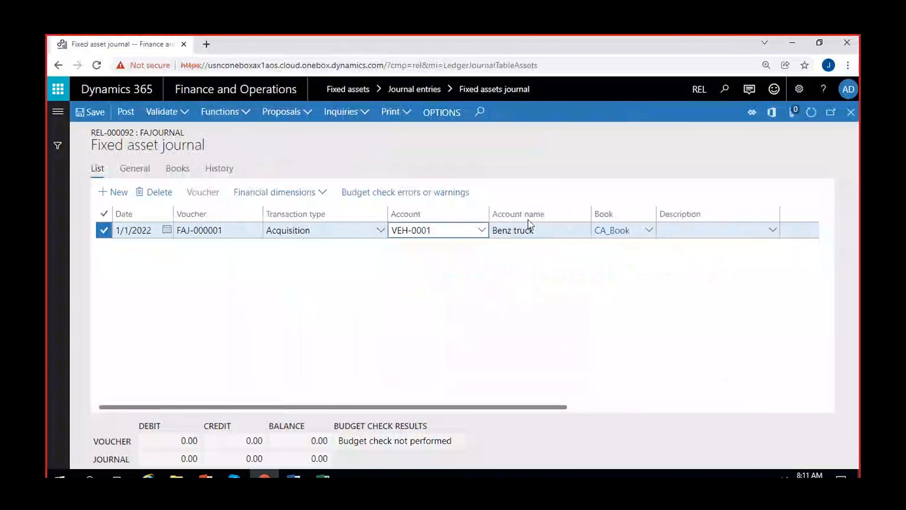
Review the acquisition line's columns and the books offered for the Benz truck in this journal.
{"action": "scroll", "coordinate": [541, 287], "scroll_direction": "right", "scroll_amount": 3}
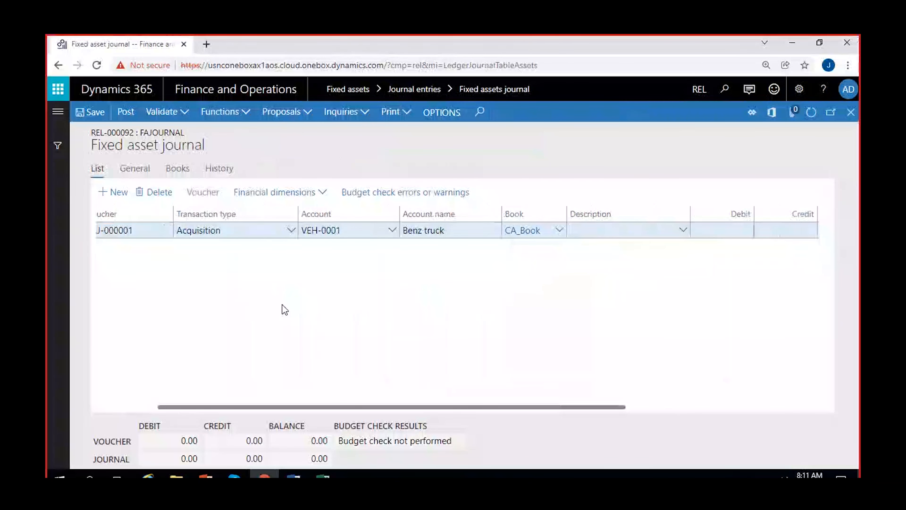
{"action": "scroll", "coordinate": [282, 306], "scroll_direction": "left", "scroll_amount": 3}
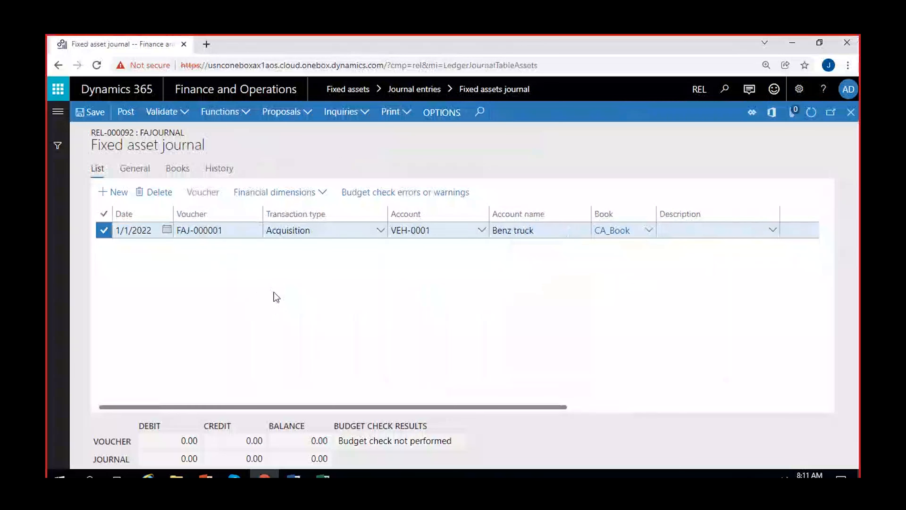
{"action": "scroll", "coordinate": [351, 295], "scroll_direction": "right", "scroll_amount": 3}
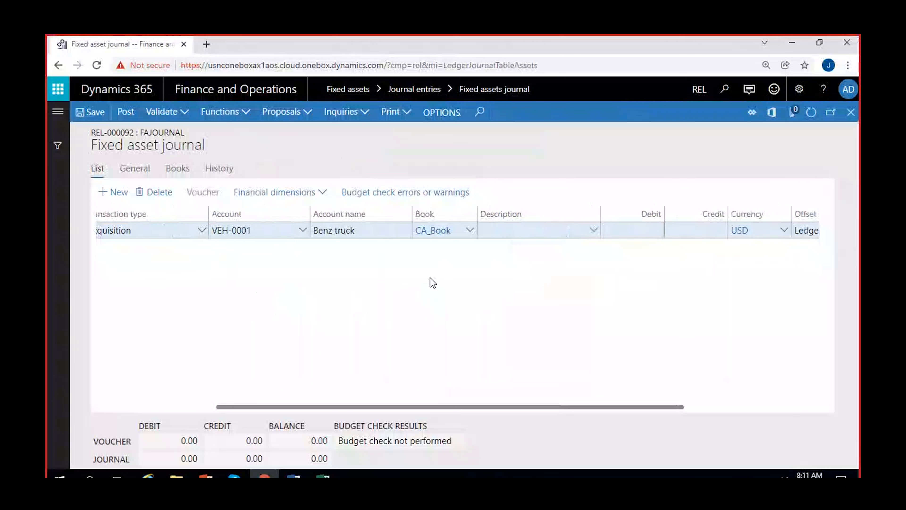
{"action": "left_click", "coordinate": [469, 230]}
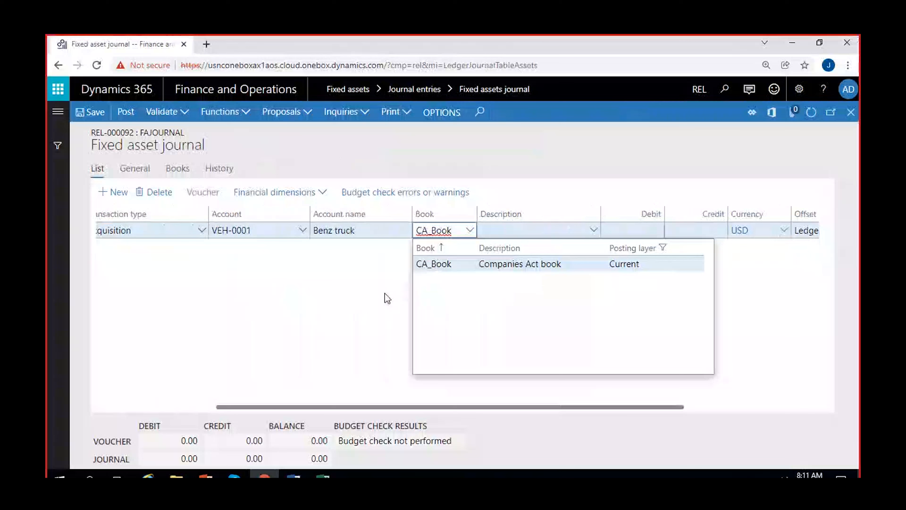
{"action": "left_click", "coordinate": [387, 303]}
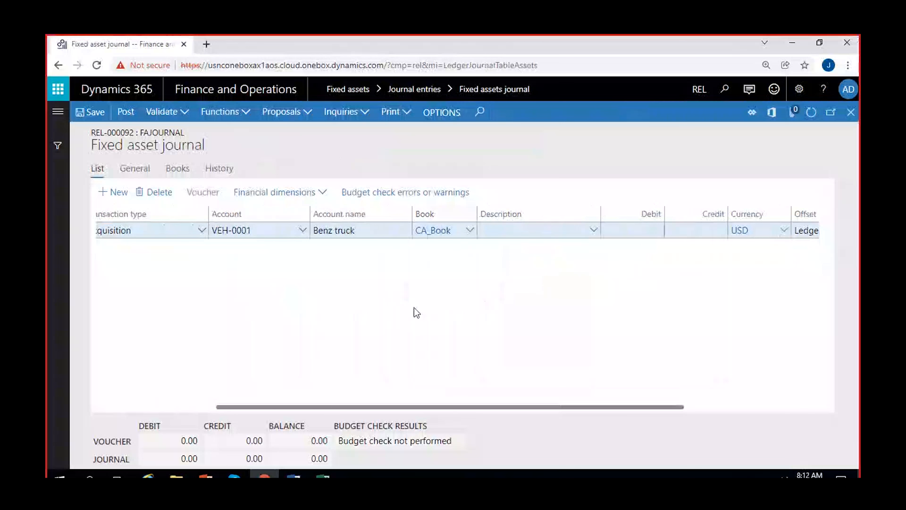
{"action": "scroll", "coordinate": [173, 270], "scroll_direction": "left", "scroll_amount": 3}
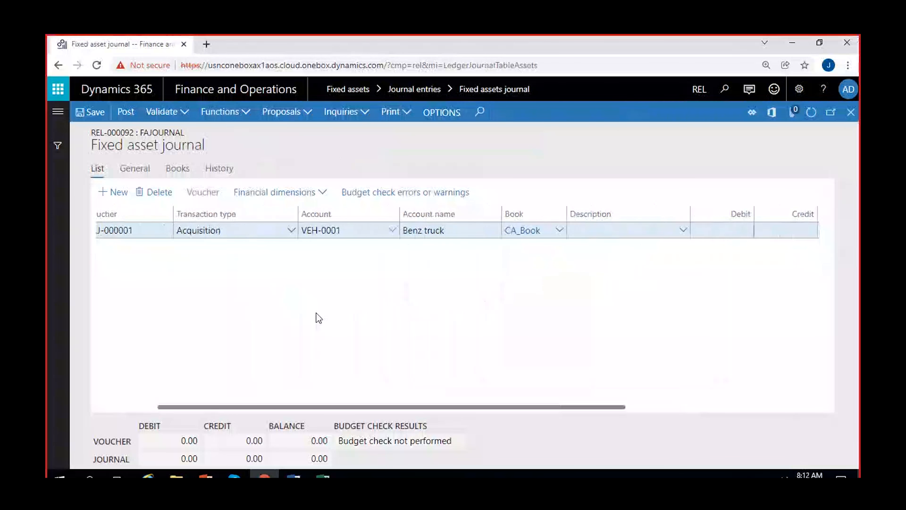
{"action": "scroll", "coordinate": [318, 318], "scroll_direction": "left", "scroll_amount": 3}
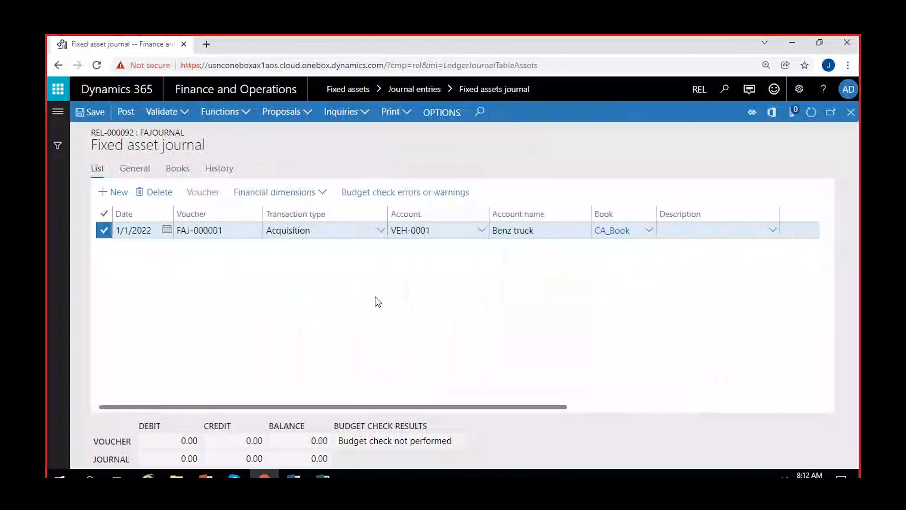
Examine the additional books attached to the acquisition line and compare them with the line's main book.
{"action": "left_click", "coordinate": [177, 171]}
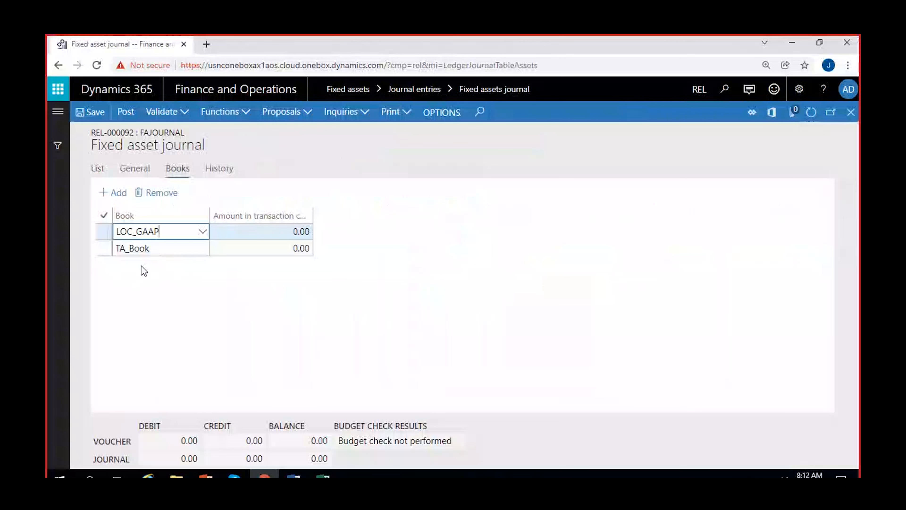
{"action": "left_click", "coordinate": [176, 298]}
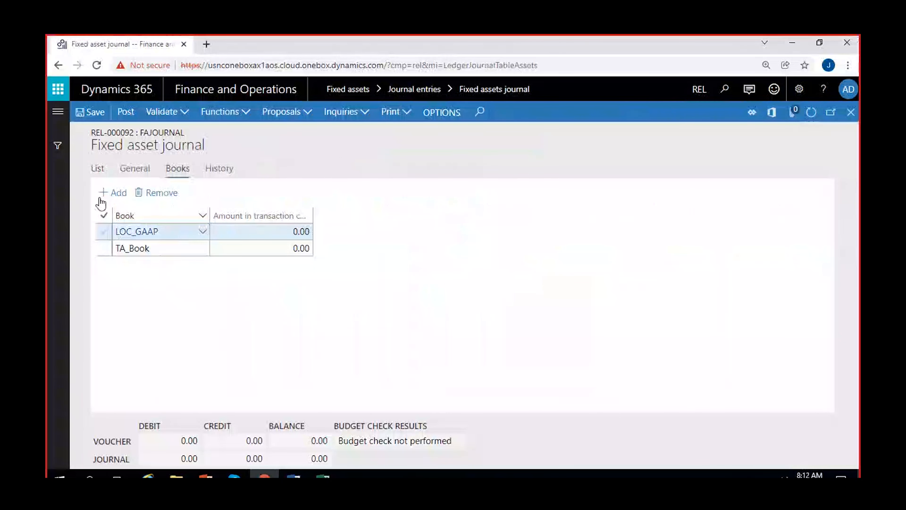
{"action": "left_click", "coordinate": [96, 169]}
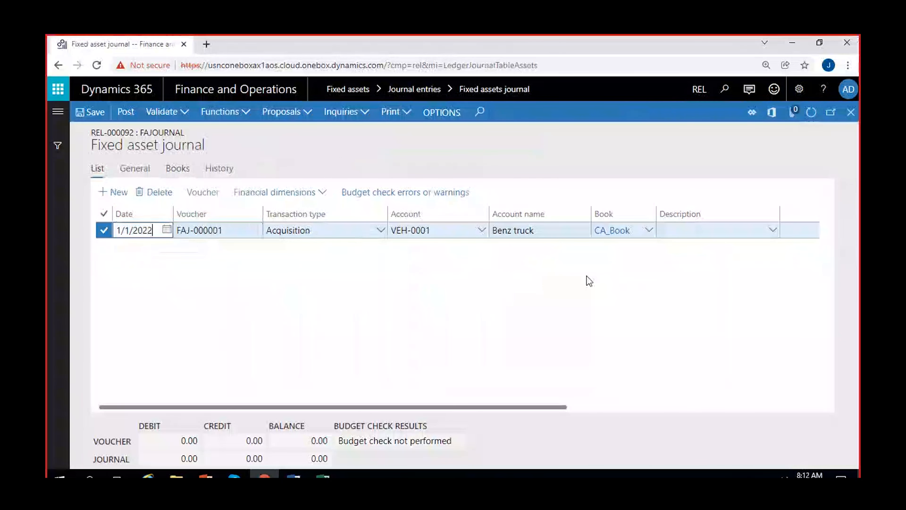
{"action": "left_click", "coordinate": [177, 169]}
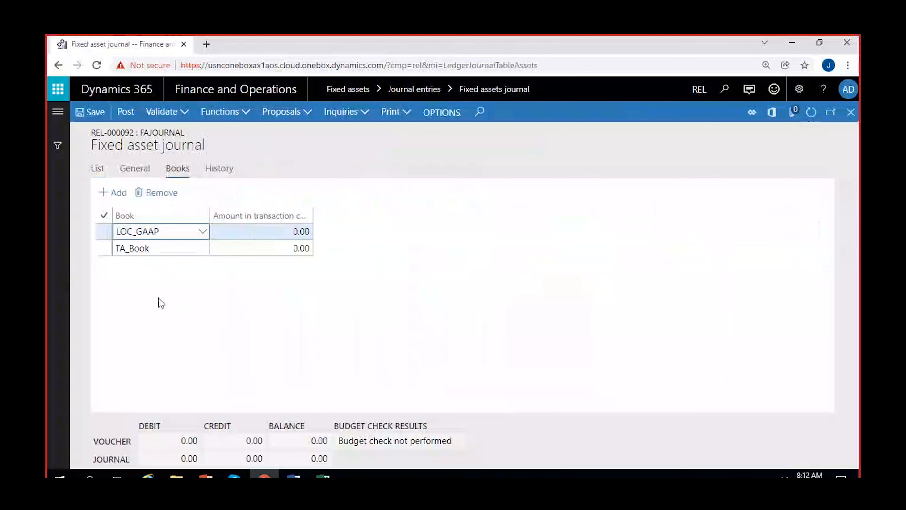
Remove the additional books LOC_GAAP and TA_Book from the acquisition line.
{"action": "left_click", "coordinate": [97, 170]}
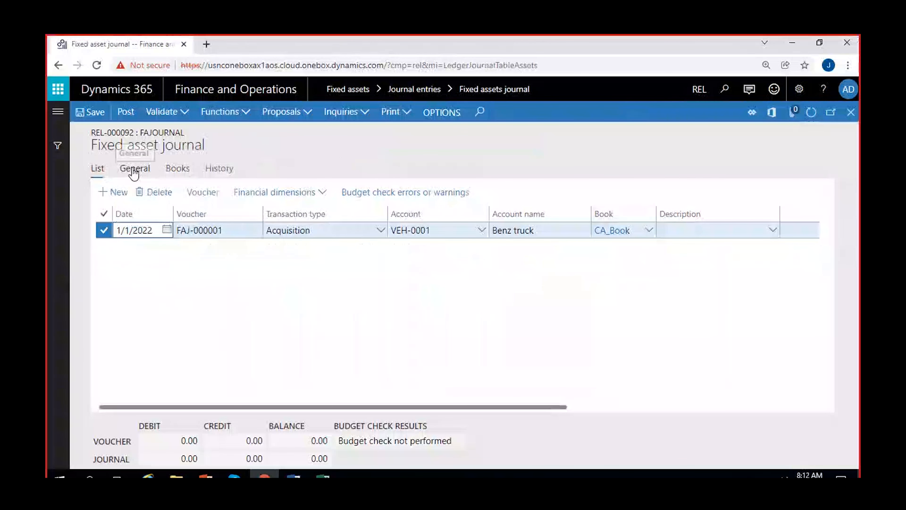
{"action": "left_click", "coordinate": [177, 168]}
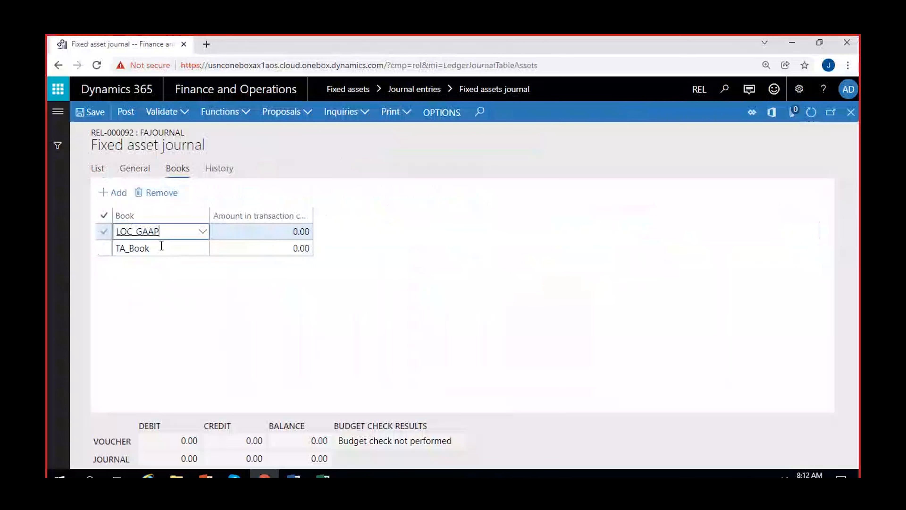
{"action": "left_click", "coordinate": [95, 174]}
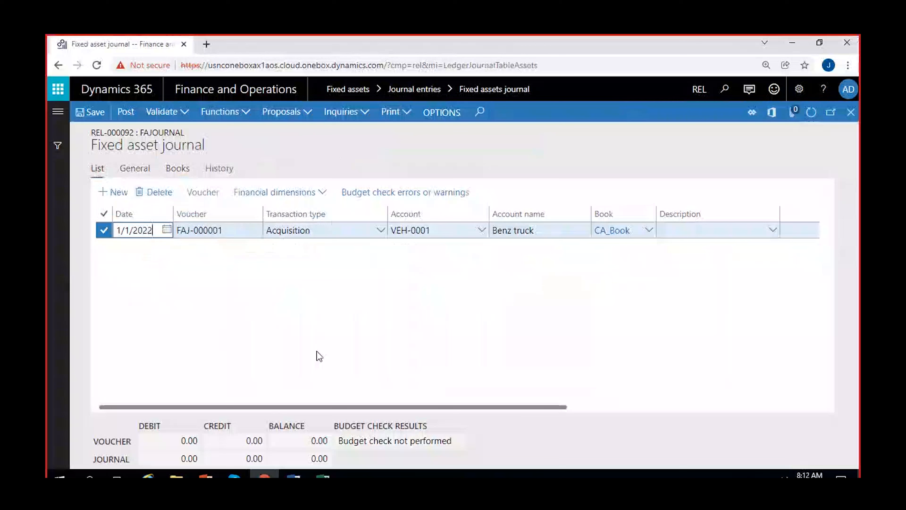
{"action": "left_click", "coordinate": [177, 169]}
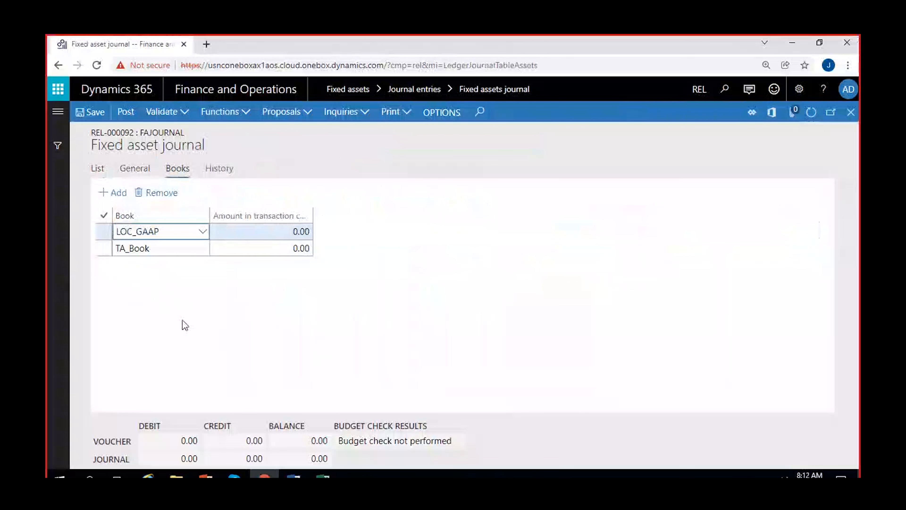
{"action": "left_click", "coordinate": [104, 216]}
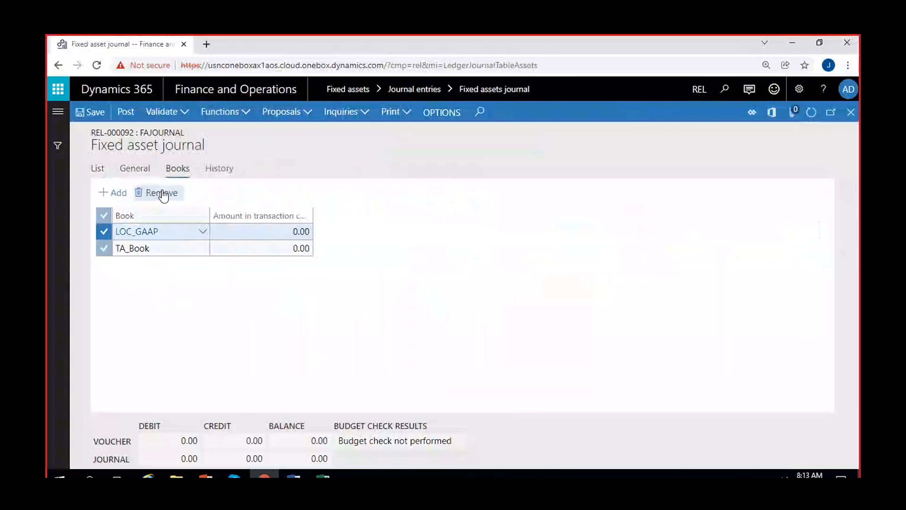
{"action": "left_click", "coordinate": [156, 198]}
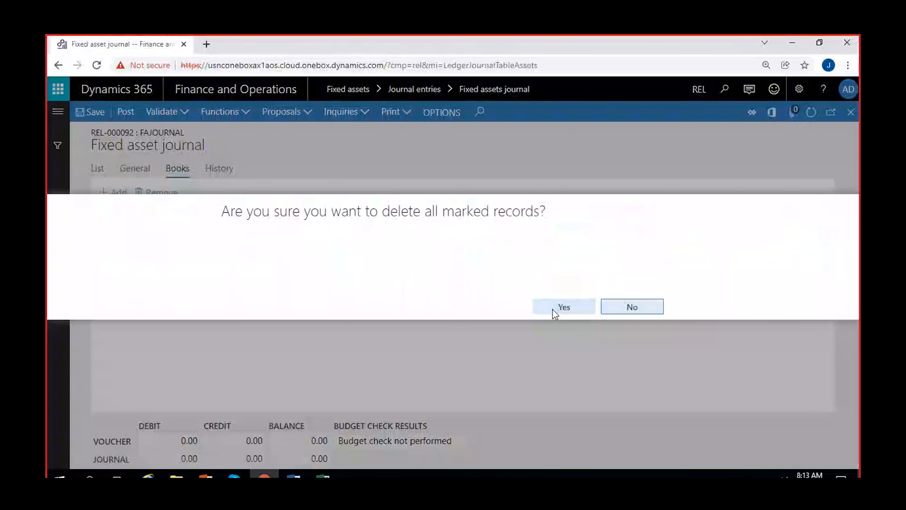
{"action": "left_click", "coordinate": [552, 310]}
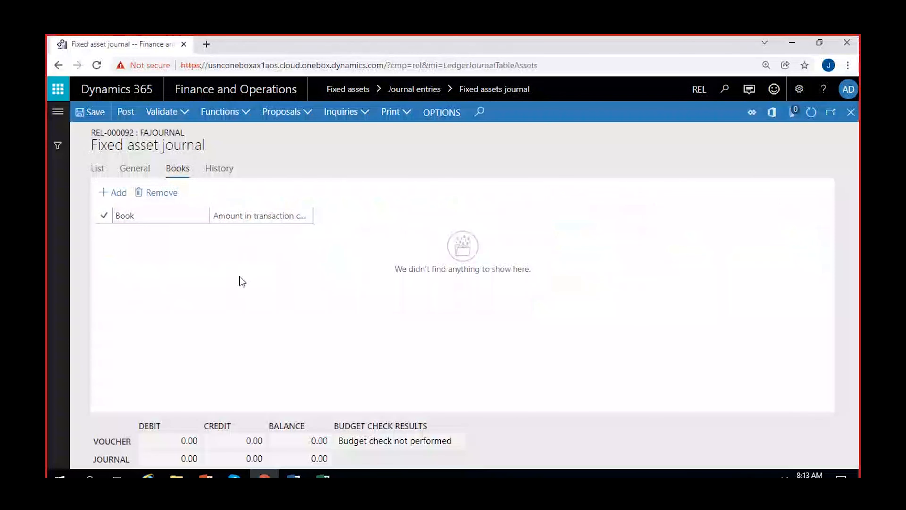
Add LOC_GAAP and TA_Book to the acquisition line as additional books.
{"action": "left_click", "coordinate": [113, 193]}
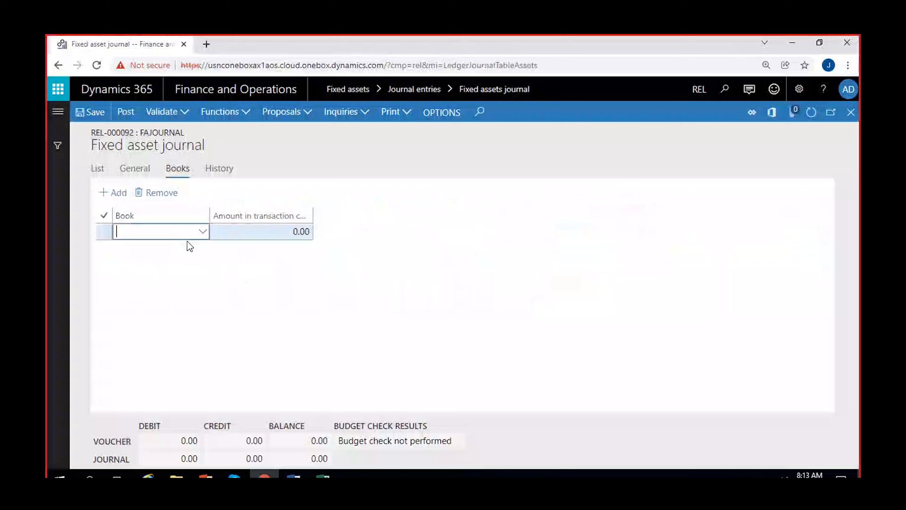
{"action": "left_click", "coordinate": [205, 232]}
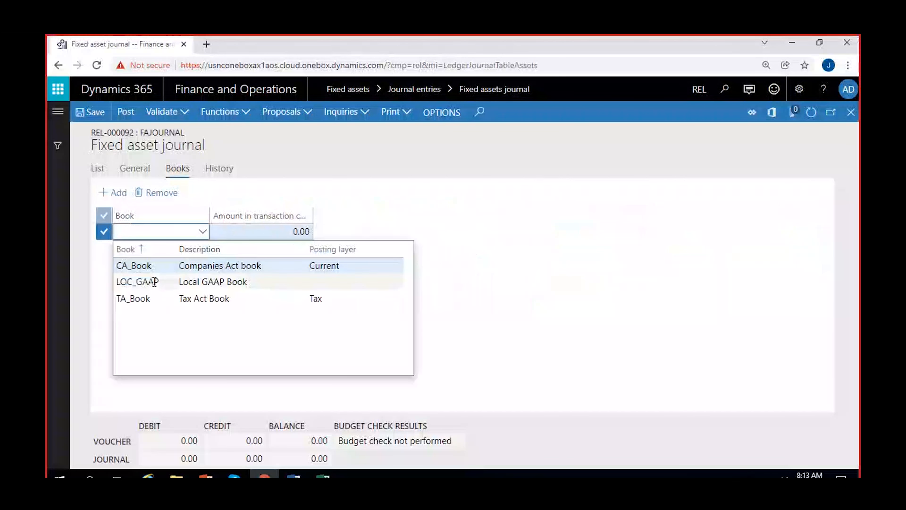
{"action": "left_click", "coordinate": [154, 282]}
{"action": "left_click", "coordinate": [117, 194]}
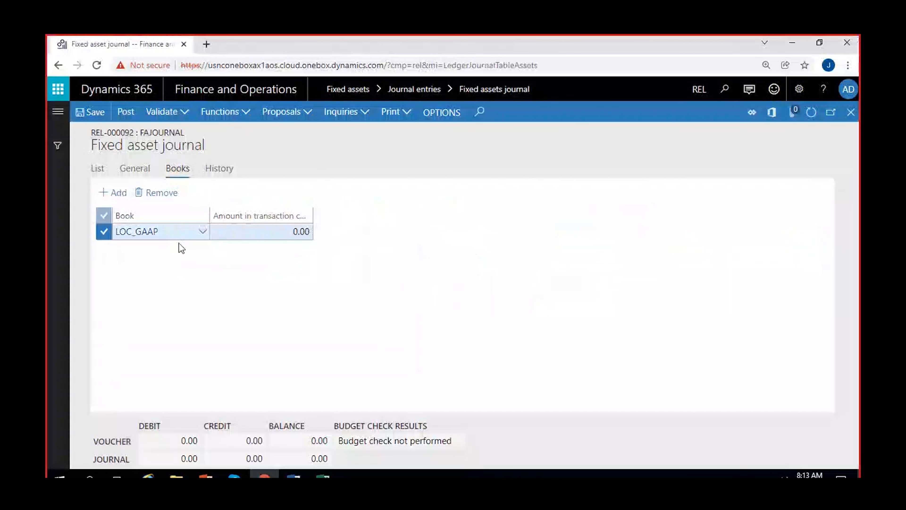
{"action": "left_click", "coordinate": [204, 232]}
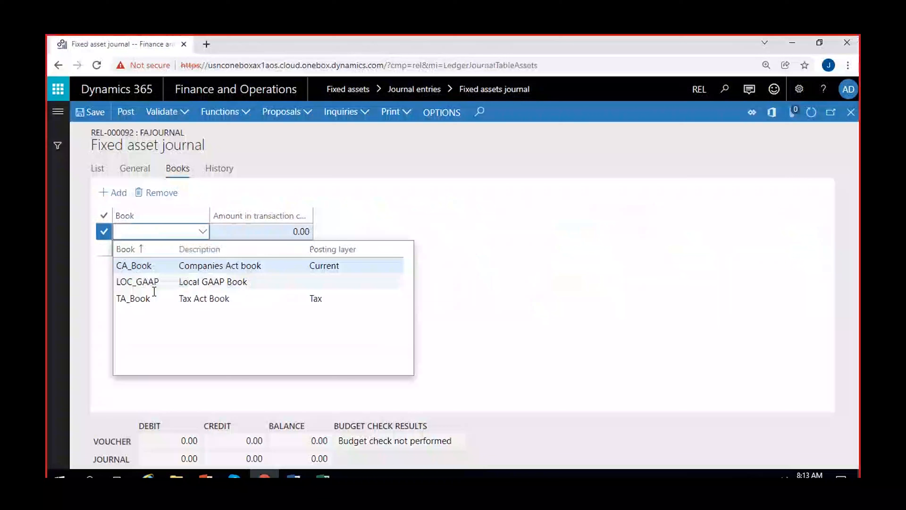
{"action": "left_click", "coordinate": [147, 302]}
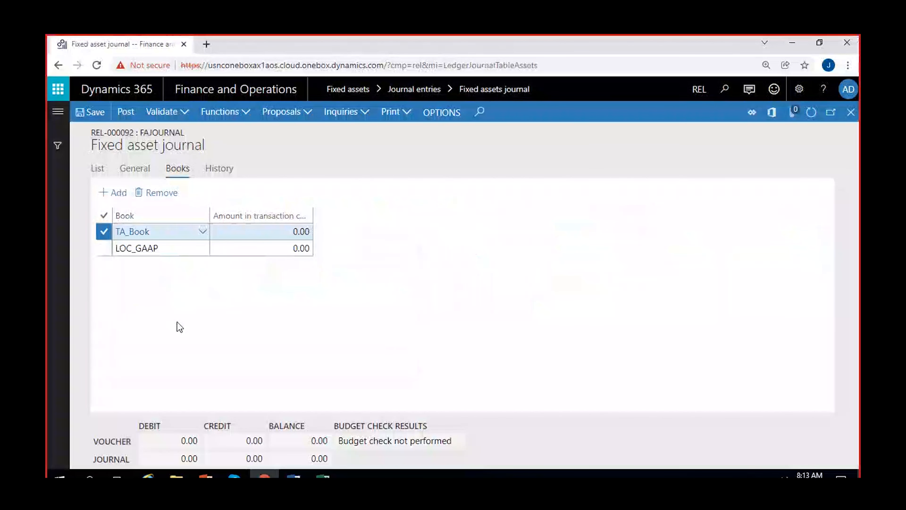
Enter a debit amount of 500,000.00 on the Benz truck's acquisition line.
{"action": "left_click", "coordinate": [99, 170]}
{"action": "scroll", "coordinate": [441, 333], "scroll_direction": "right", "scroll_amount": 5}
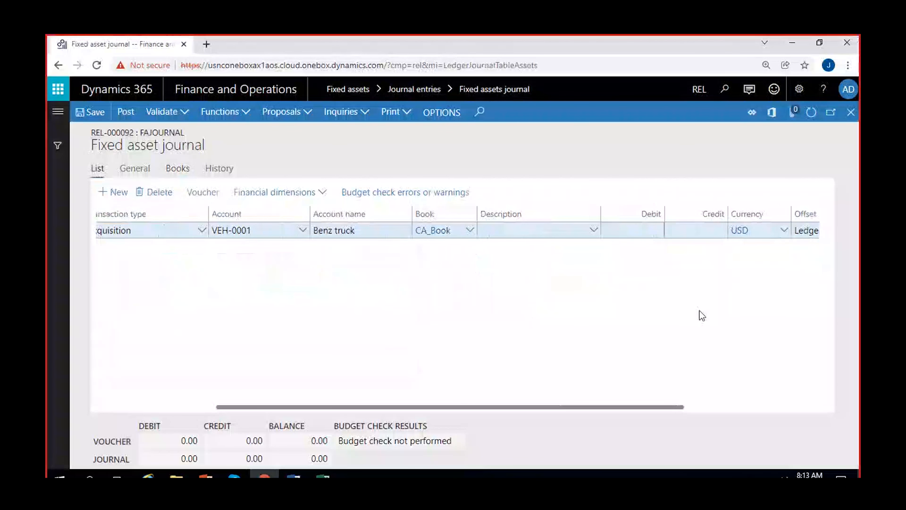
{"action": "left_click", "coordinate": [614, 230]}
{"action": "type", "text": "500,0"}
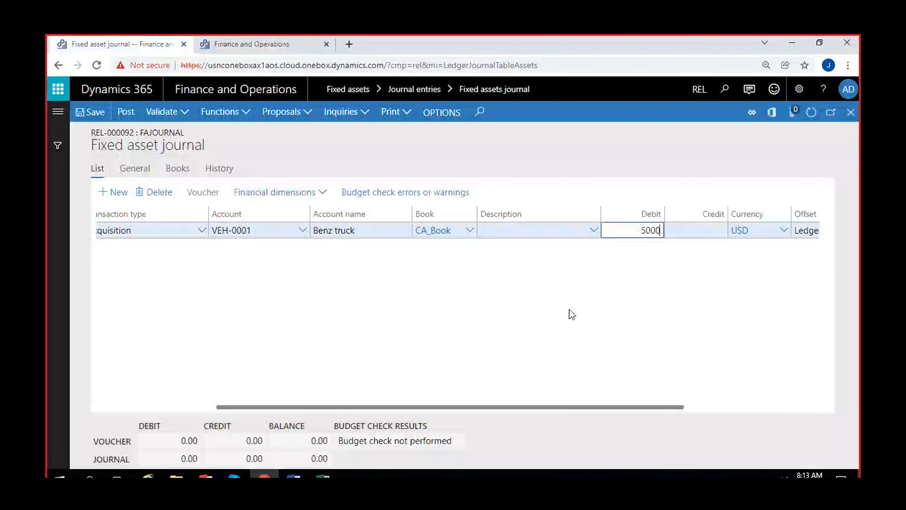
{"action": "type", "text": "00"}
{"action": "left_click", "coordinate": [569, 309]}
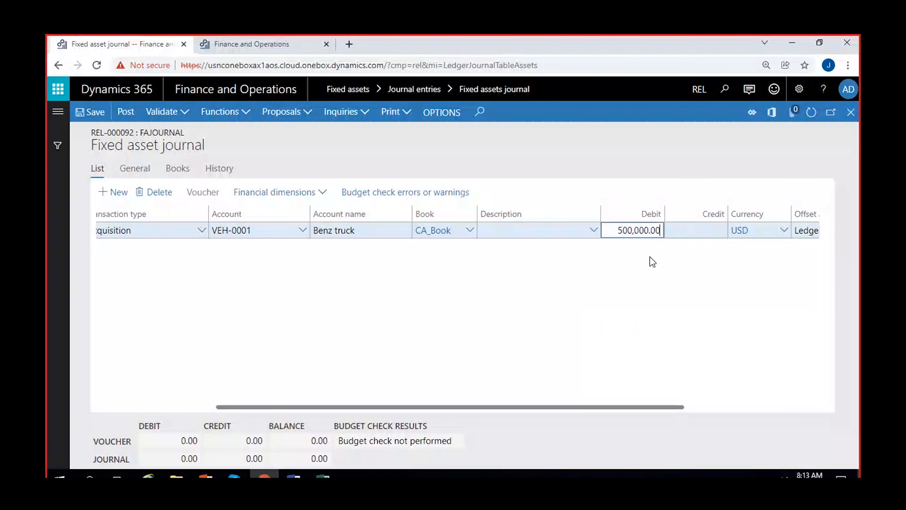
Set the acquisition line's offset account type to Bank and check which bank accounts are offered.
{"action": "scroll", "coordinate": [680, 302], "scroll_direction": "right", "scroll_amount": 5}
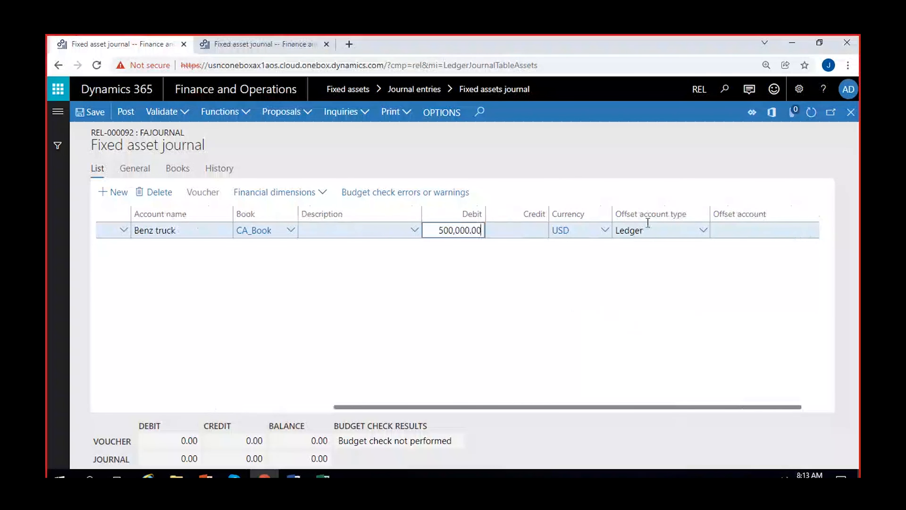
{"action": "scroll", "coordinate": [697, 300], "scroll_direction": "right", "scroll_amount": 1}
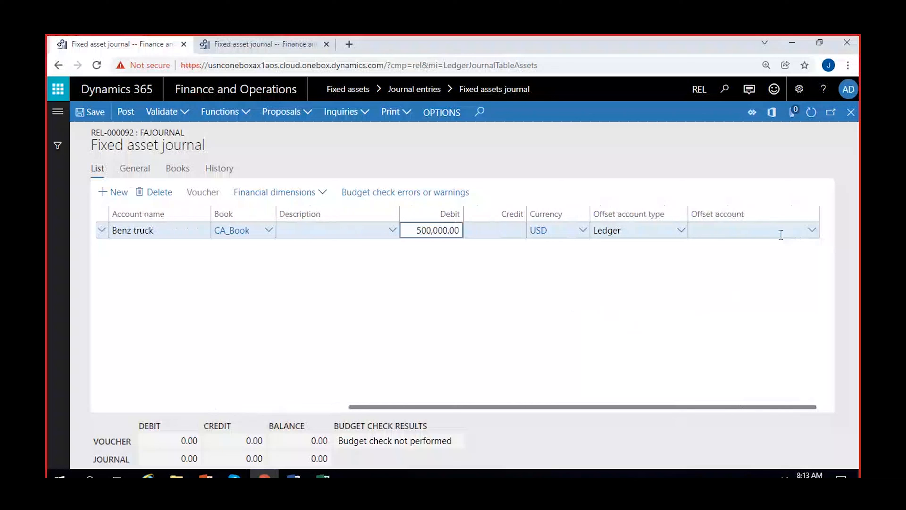
{"action": "left_click", "coordinate": [682, 232]}
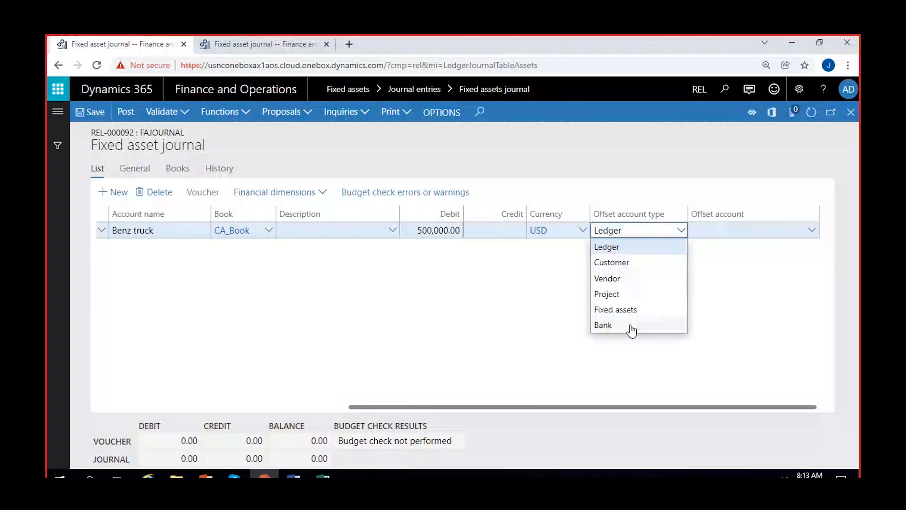
{"action": "left_click", "coordinate": [606, 325]}
{"action": "left_click", "coordinate": [812, 231]}
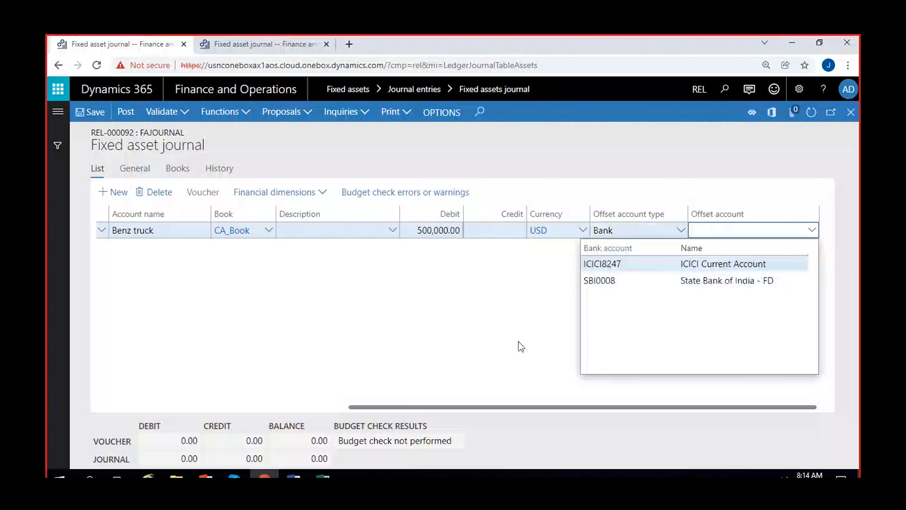
{"action": "left_click", "coordinate": [522, 348]}
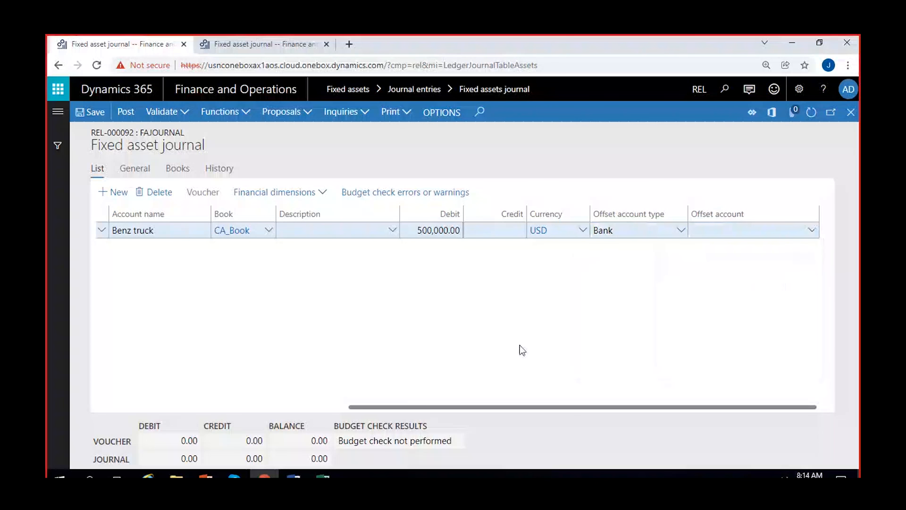
Change the offset account type to Vendor and pick the first listed vendor as the offset account.
{"action": "left_click", "coordinate": [682, 230]}
{"action": "left_click", "coordinate": [639, 275]}
{"action": "left_click", "coordinate": [813, 230]}
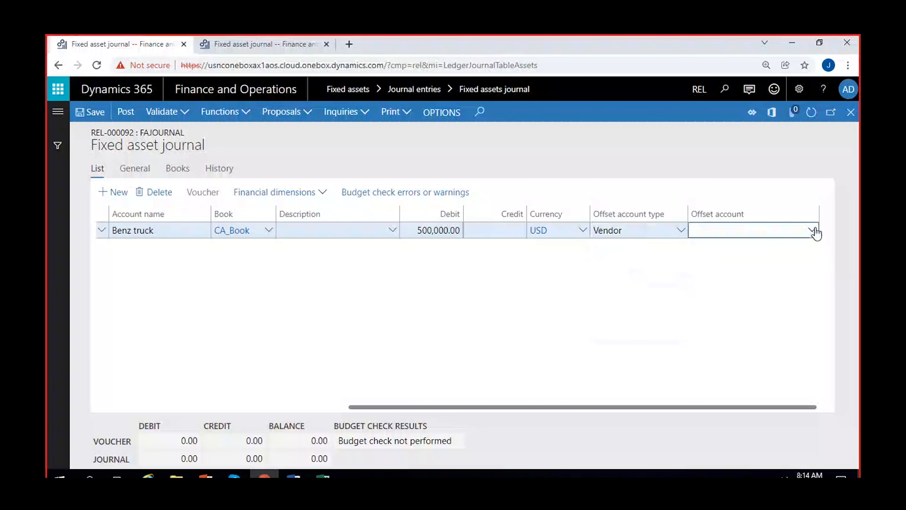
{"action": "left_click", "coordinate": [813, 230]}
{"action": "left_click", "coordinate": [394, 261]}
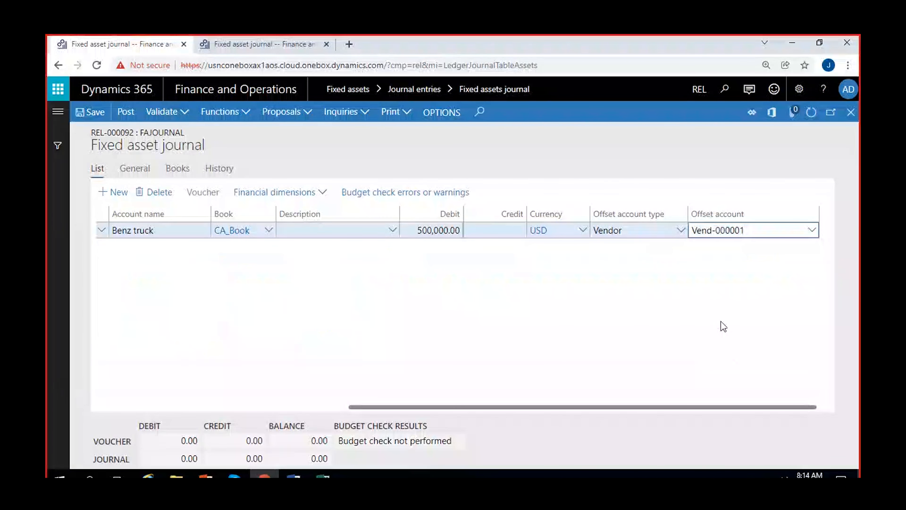
{"action": "left_click", "coordinate": [721, 322]}
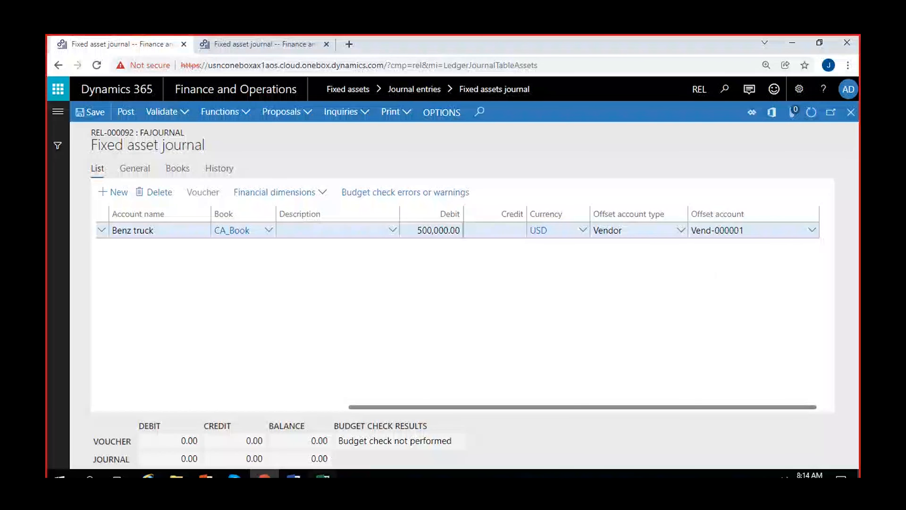
Switch to the Excel sheet of fixed asset options and review its Purchase order Invoice and Vendor Invoice journal entries.
{"action": "left_click", "coordinate": [322, 476]}
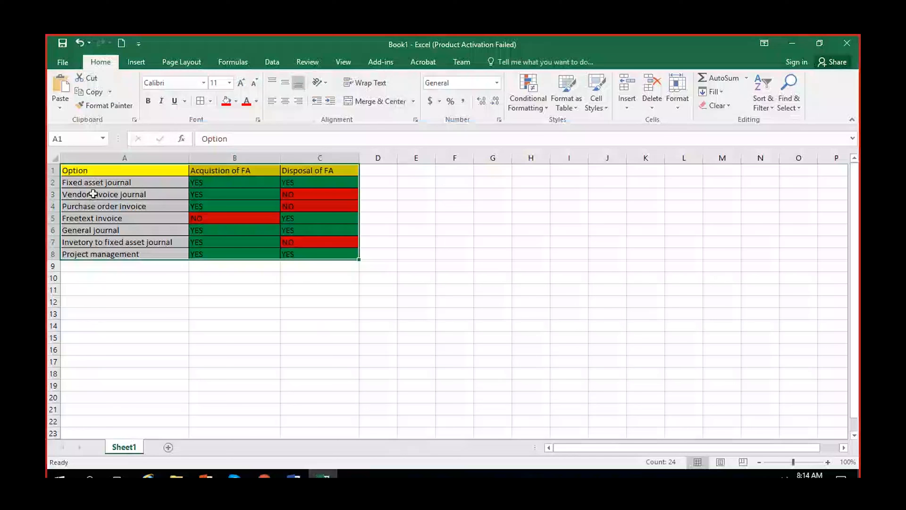
{"action": "left_click", "coordinate": [98, 205]}
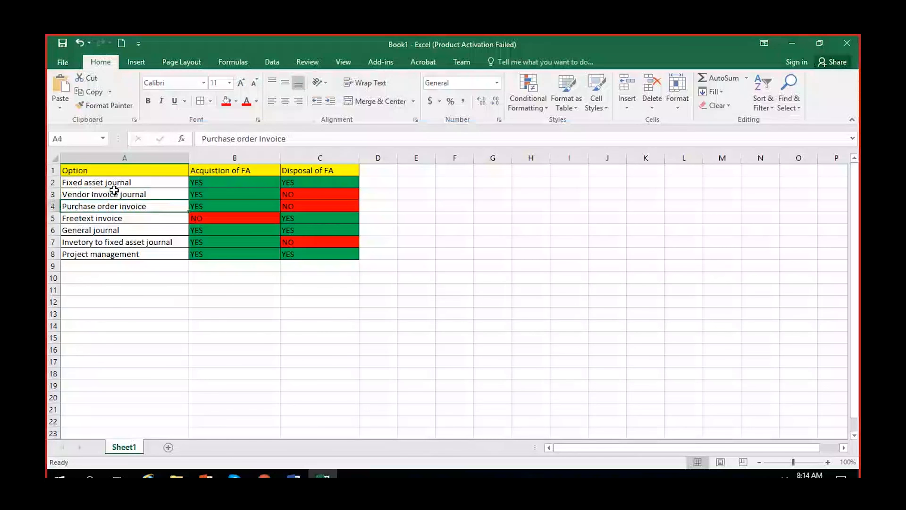
{"action": "left_click", "coordinate": [131, 193]}
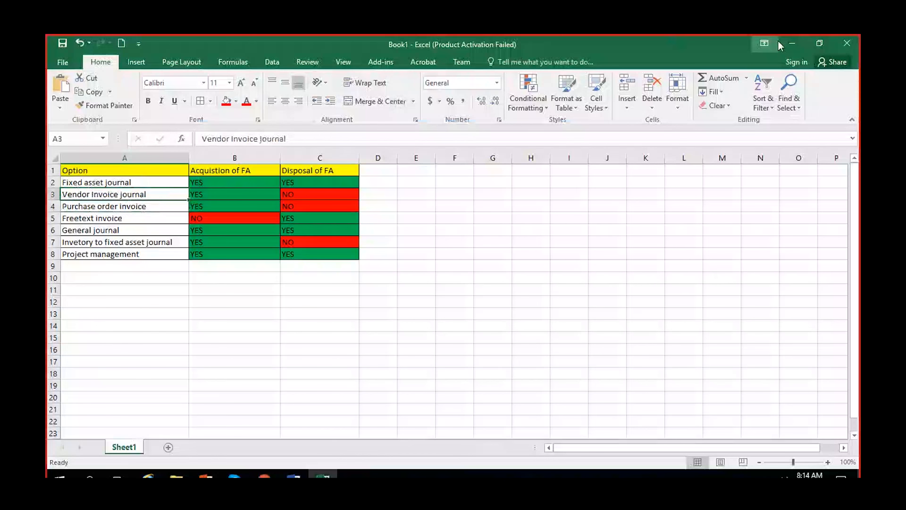
{"action": "left_click", "coordinate": [790, 44]}
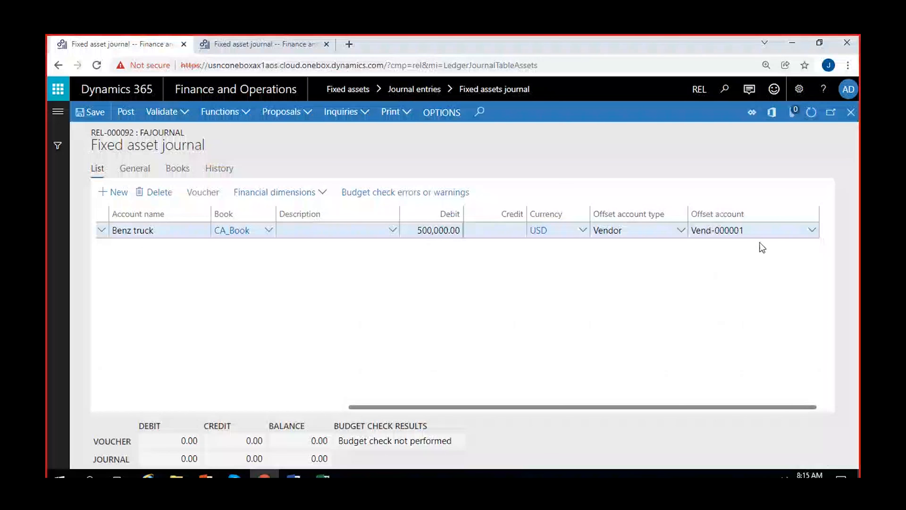
Set the line's offset account type to Bank with the ICICI Current Account as offset account, and save the journal line.
{"action": "left_click", "coordinate": [679, 232]}
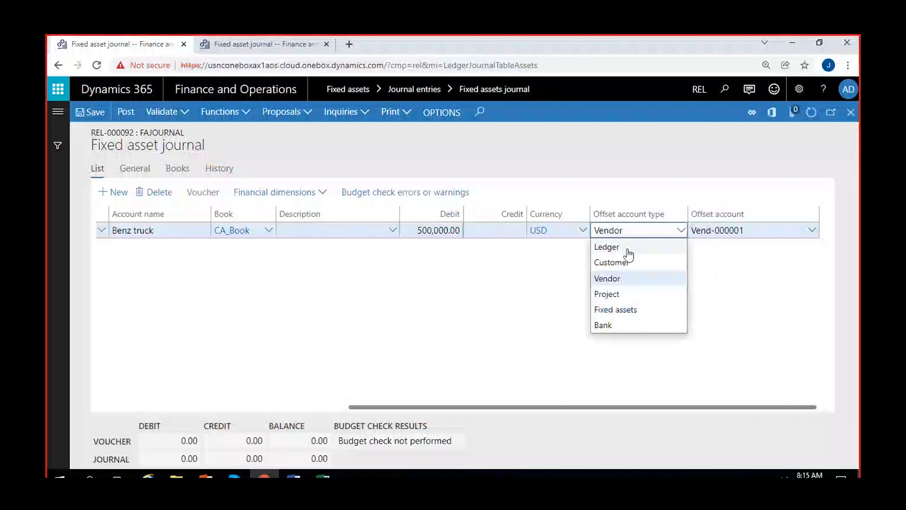
{"action": "left_click", "coordinate": [604, 324]}
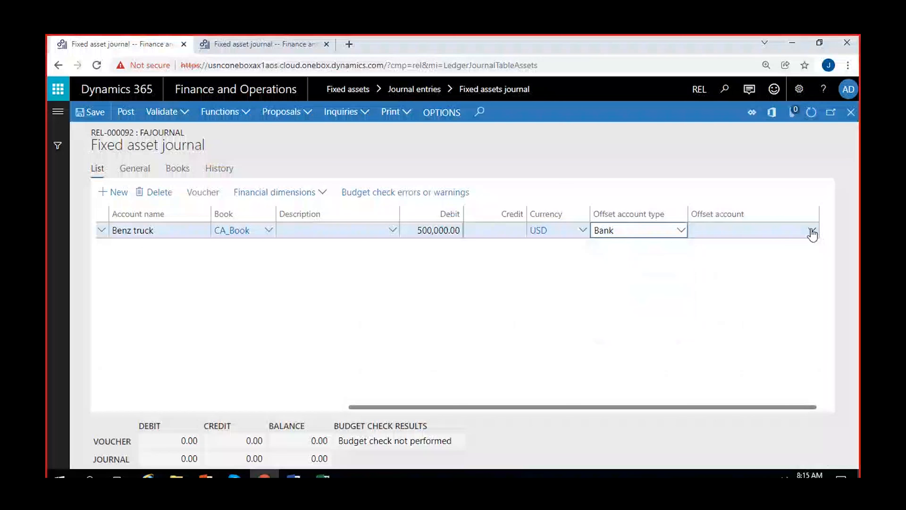
{"action": "left_click", "coordinate": [812, 232]}
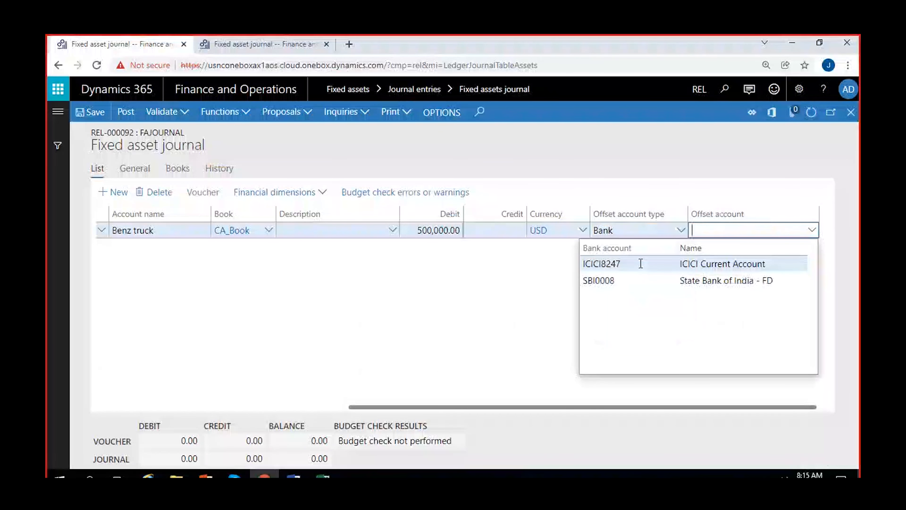
{"action": "left_click", "coordinate": [641, 264]}
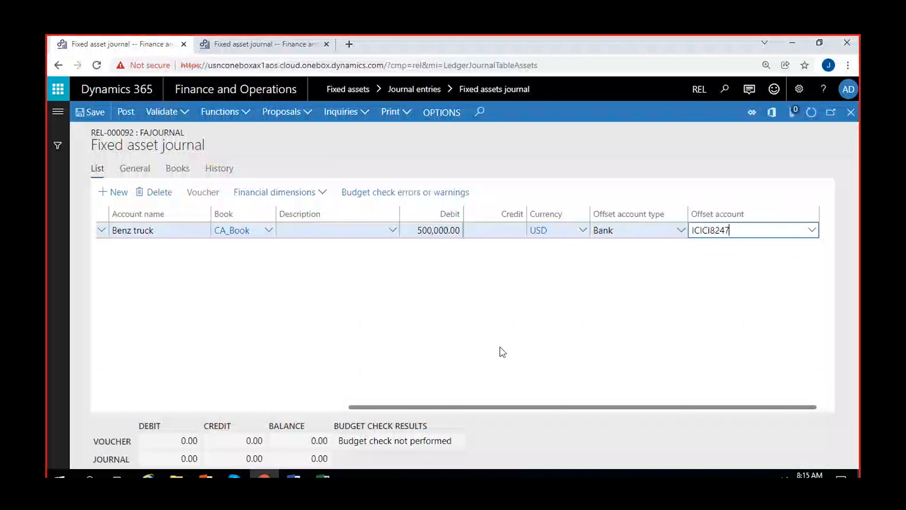
{"action": "left_click", "coordinate": [92, 119]}
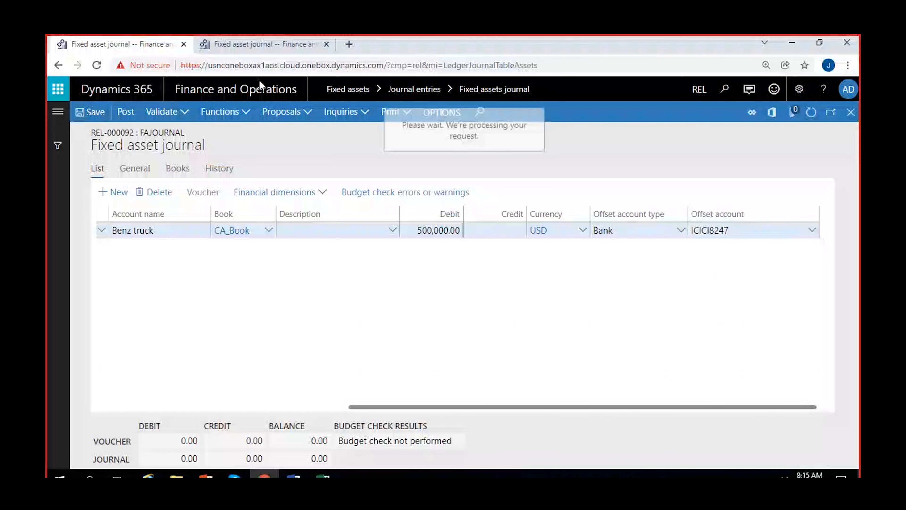
Open the fixed asset posting profiles from the second Fixed asset journal page and examine the acquisition main account for CA_Book group FA-VEH.
{"action": "left_click", "coordinate": [259, 45]}
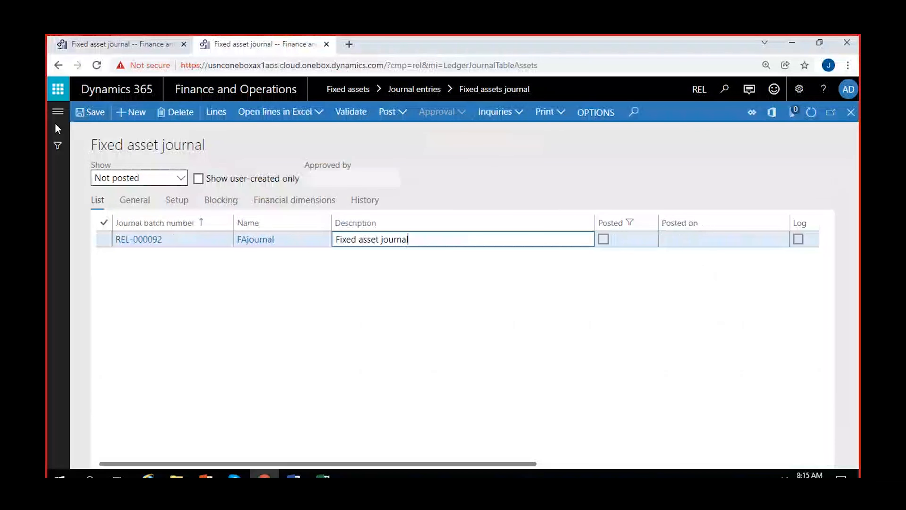
{"action": "left_click", "coordinate": [57, 111]}
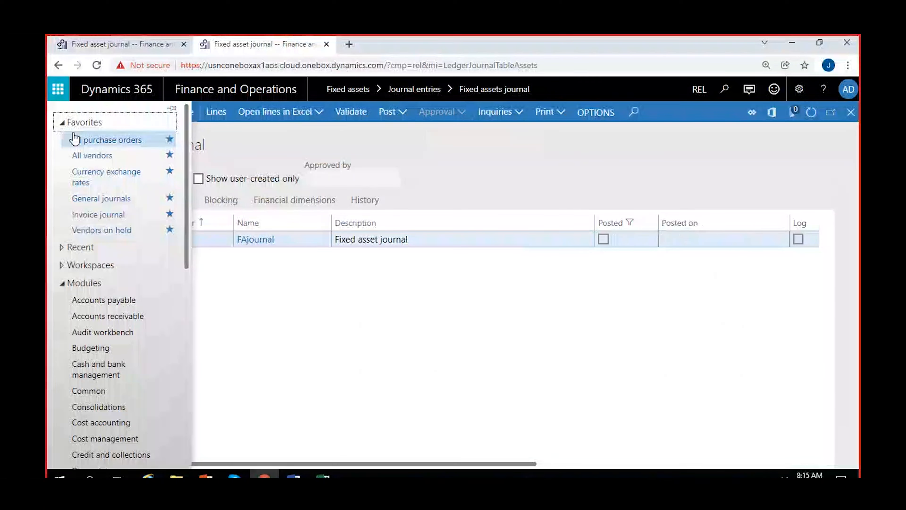
{"action": "scroll", "coordinate": [92, 286], "scroll_direction": "down", "scroll_amount": 8}
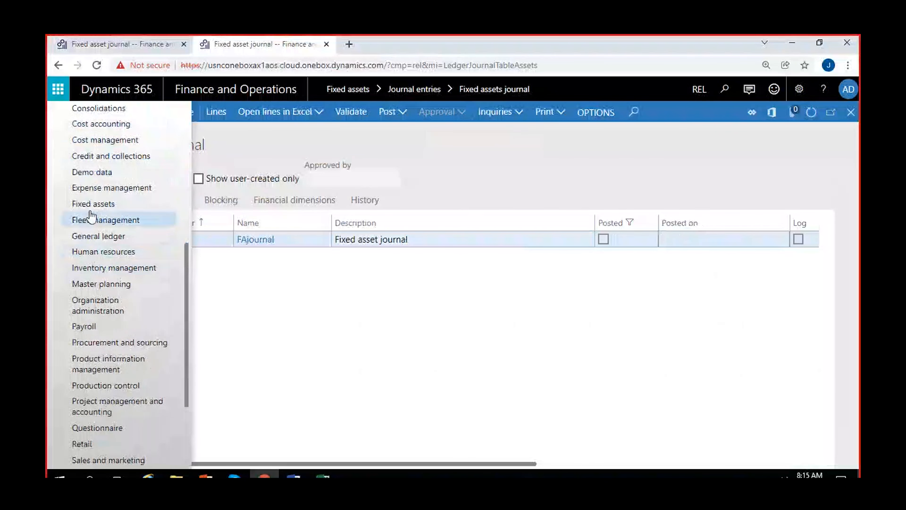
{"action": "left_click", "coordinate": [92, 210]}
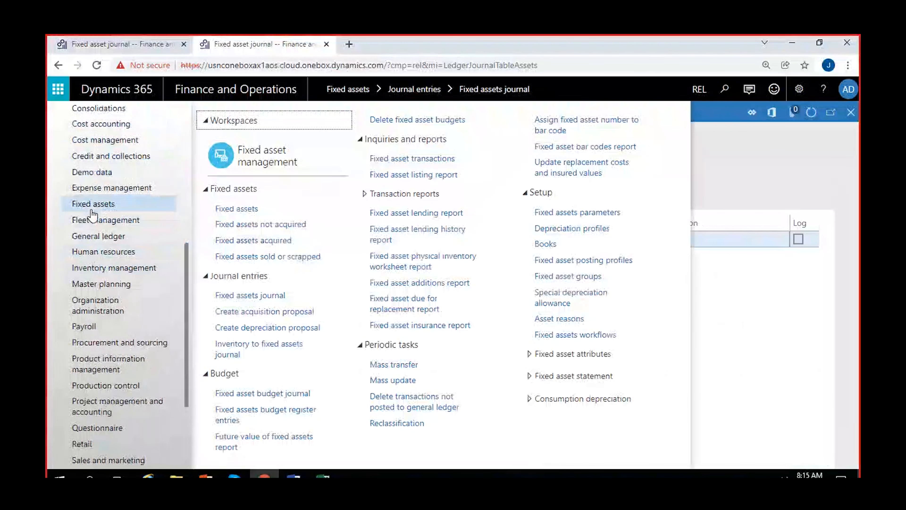
{"action": "left_click", "coordinate": [567, 260]}
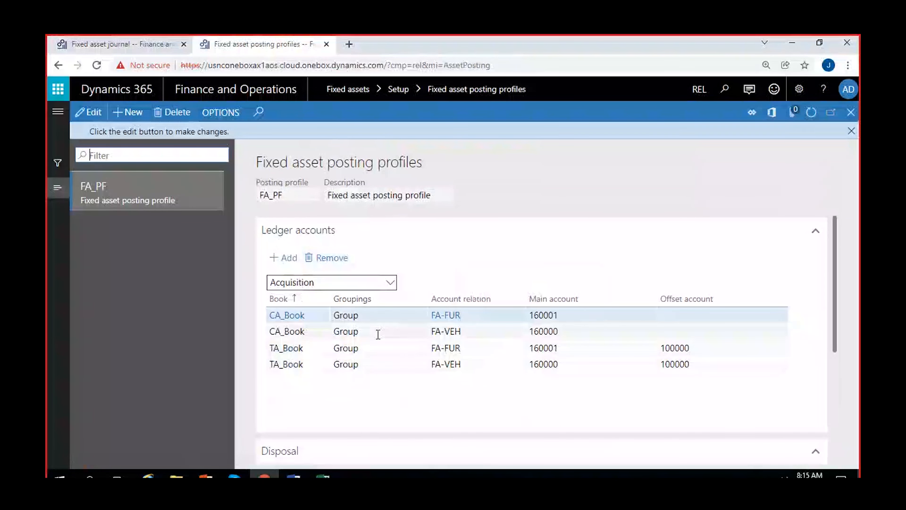
{"action": "left_click", "coordinate": [390, 331]}
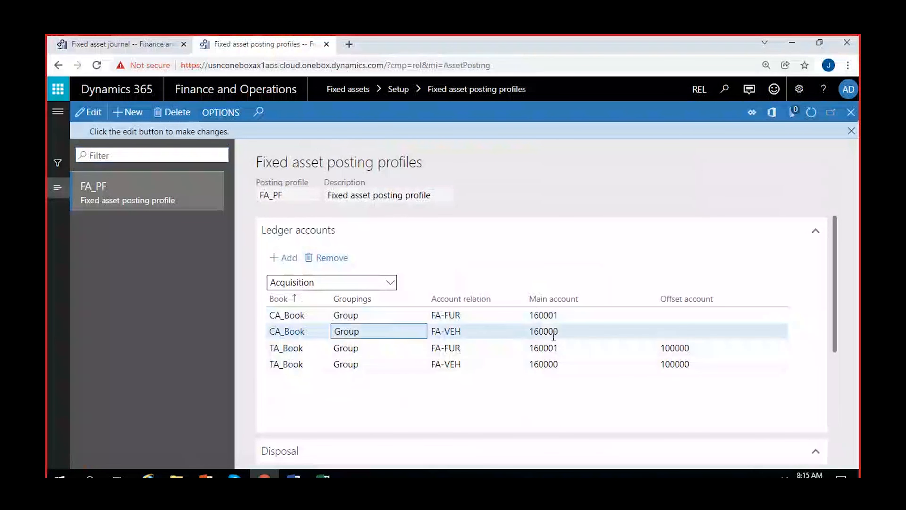
{"action": "mouse_move", "coordinate": [541, 335]}
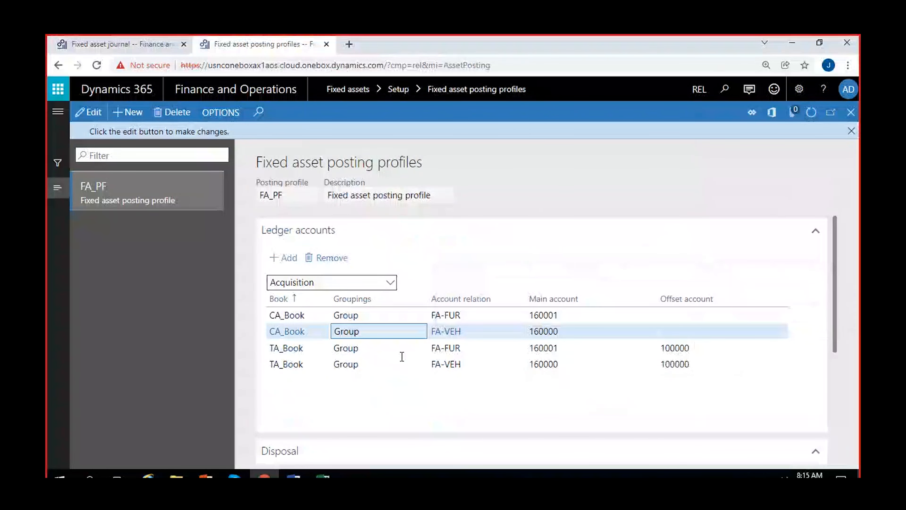
{"action": "left_click", "coordinate": [529, 332]}
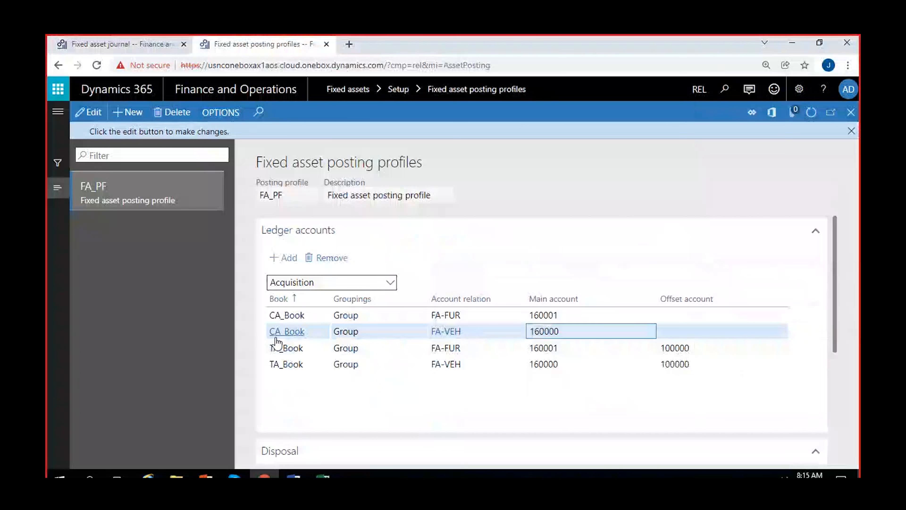
{"action": "double_click", "coordinate": [543, 330]}
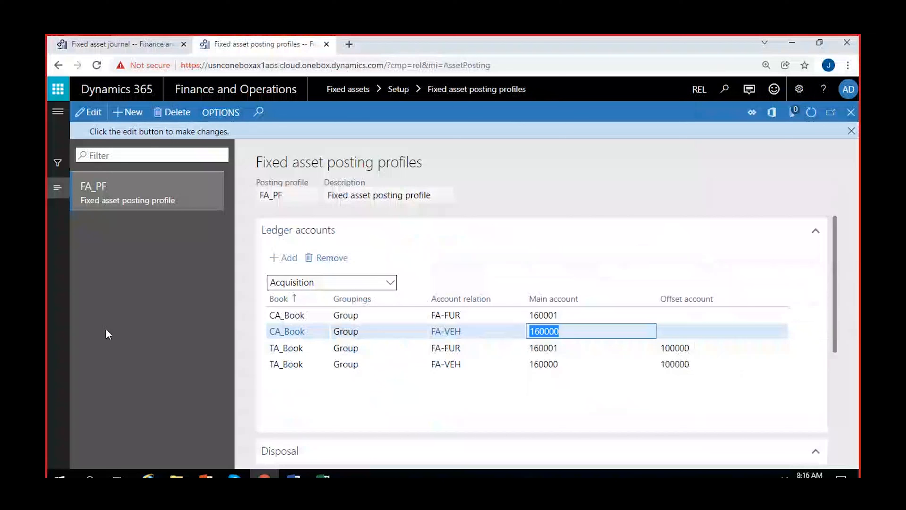
{"action": "left_click_drag", "start_coordinate": [579, 330], "coordinate": [515, 331]}
Compare the journal line's bank offset account with the TA_Book offset account in the FA_PF acquisition posting profile.
{"action": "left_click", "coordinate": [74, 34]}
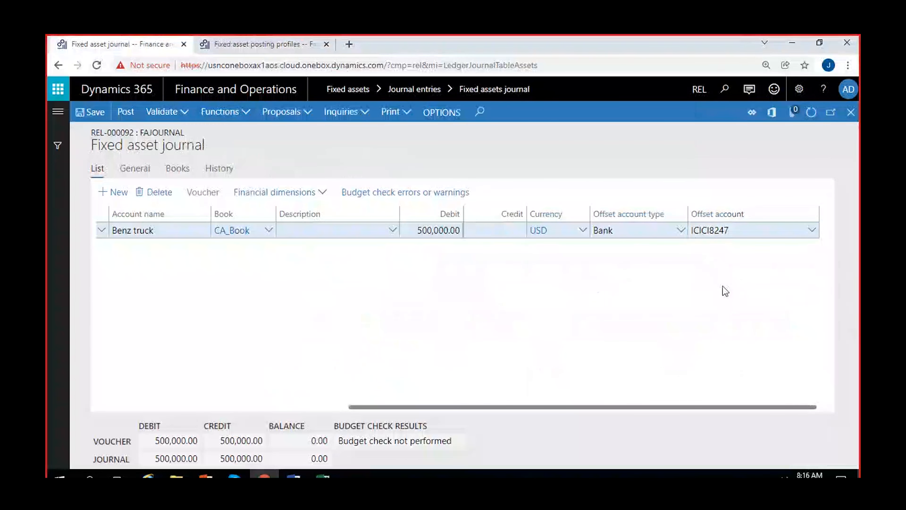
{"action": "key", "text": "ctrl+Tab"}
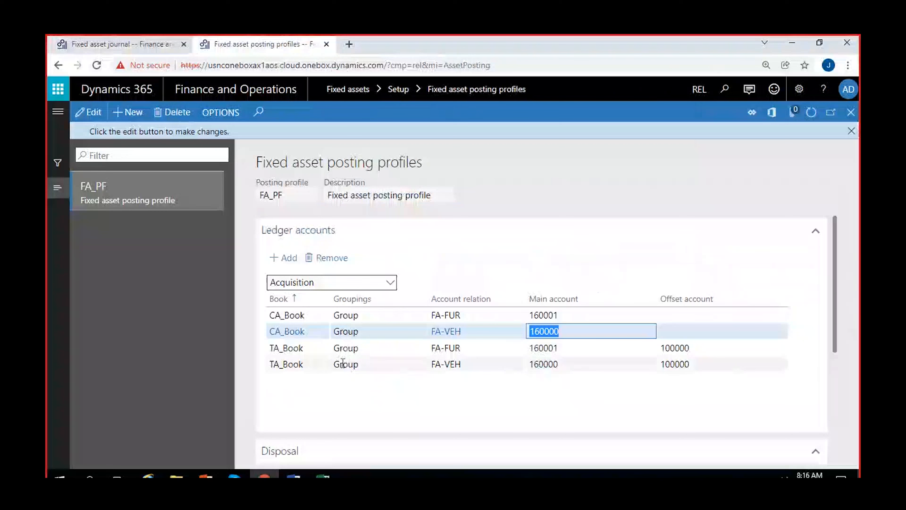
{"action": "left_click", "coordinate": [697, 348]}
{"action": "left_click_drag", "start_coordinate": [697, 346], "coordinate": [649, 345]}
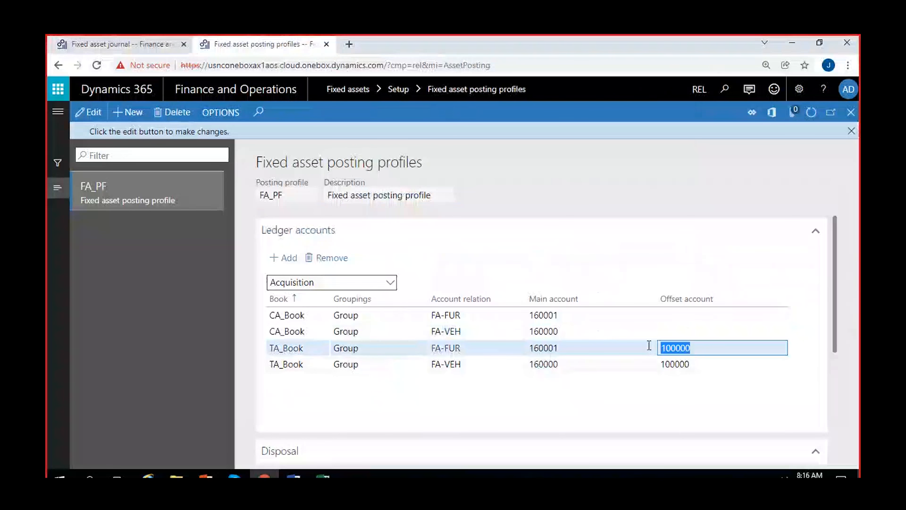
Review the books and amounts on the journal line against the TA_Book rows of the posting profile, and dismiss the edit notice.
{"action": "left_click", "coordinate": [107, 54]}
{"action": "left_click", "coordinate": [177, 168]}
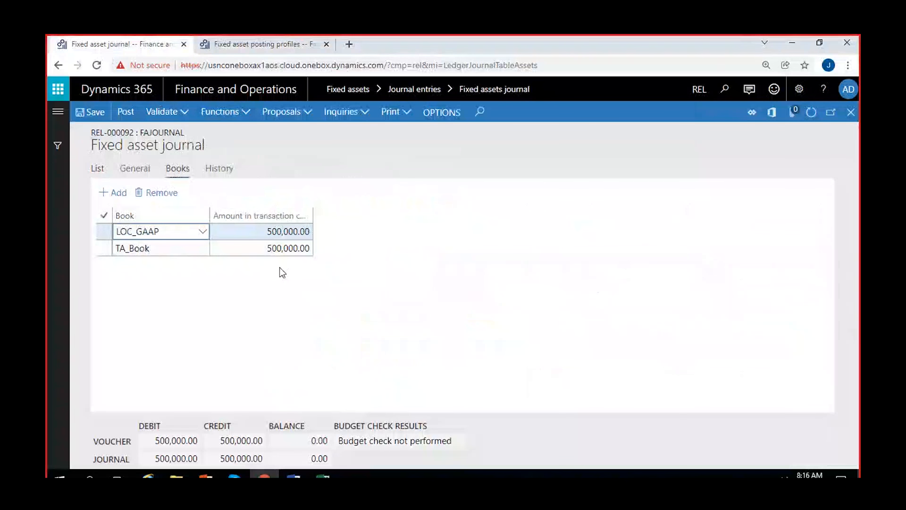
{"action": "key", "text": "ctrl+Tab"}
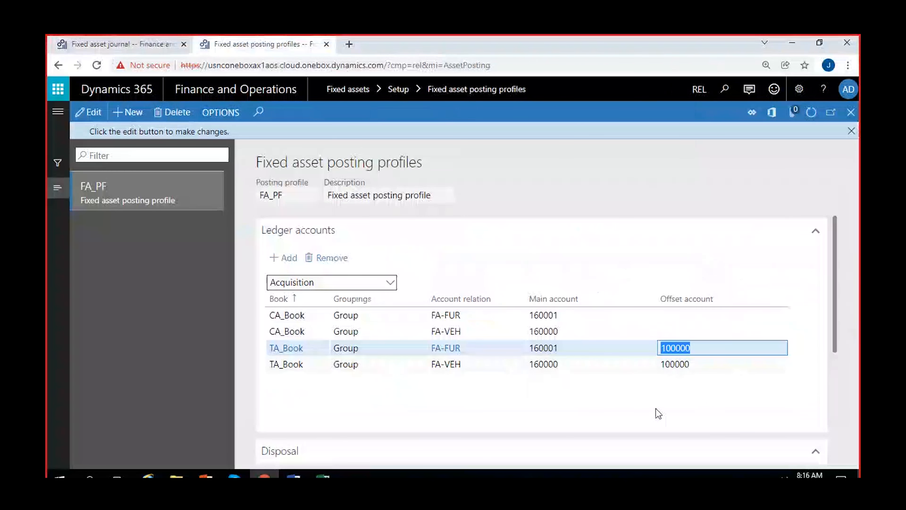
{"action": "left_click", "coordinate": [647, 384]}
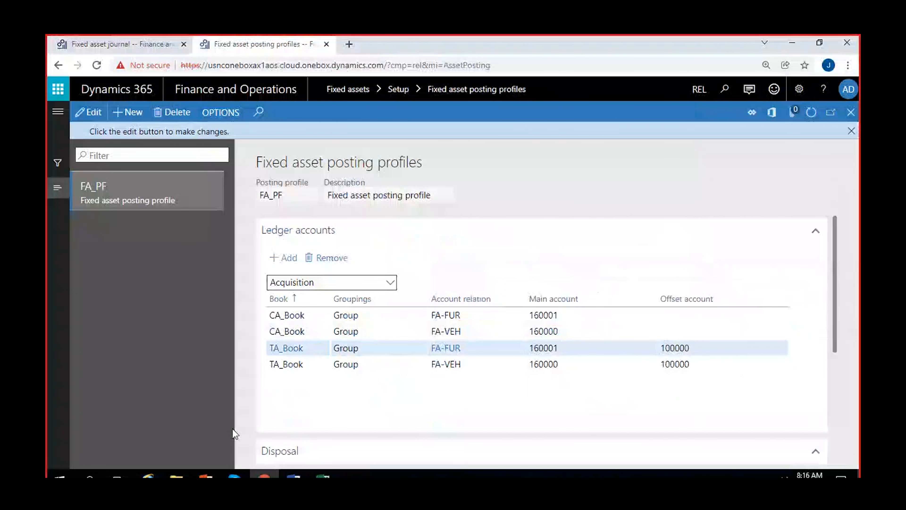
{"action": "left_click", "coordinate": [851, 131]}
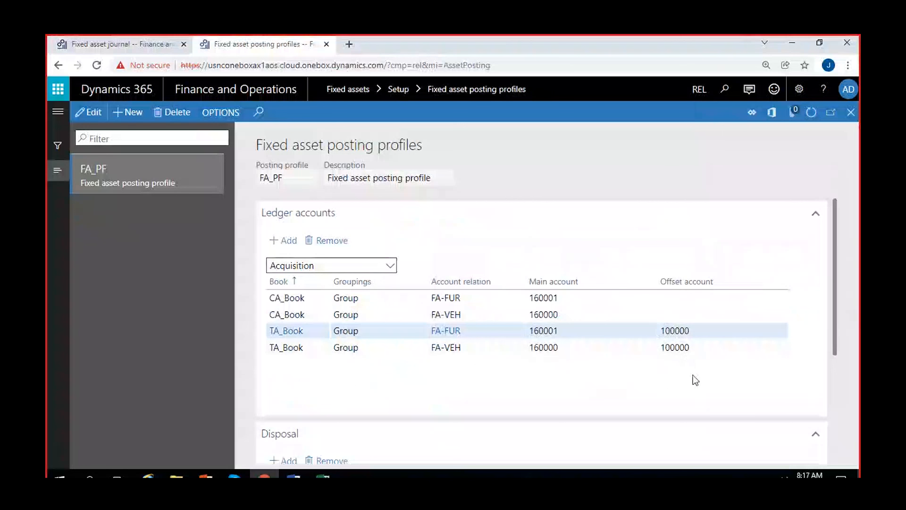
Return to the journal line list, validate the fixed asset journal, and read and dismiss the validation messages.
{"action": "left_click", "coordinate": [94, 51]}
{"action": "left_click", "coordinate": [97, 168]}
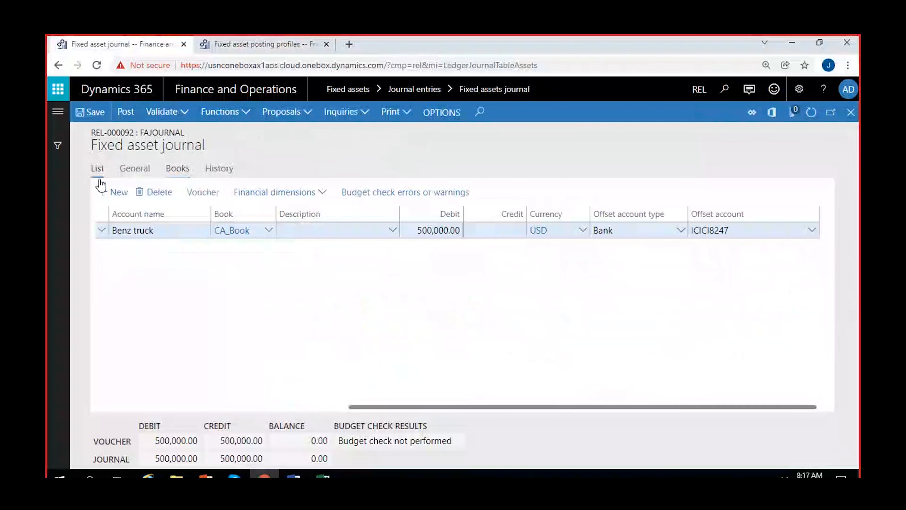
{"action": "left_click", "coordinate": [164, 113]}
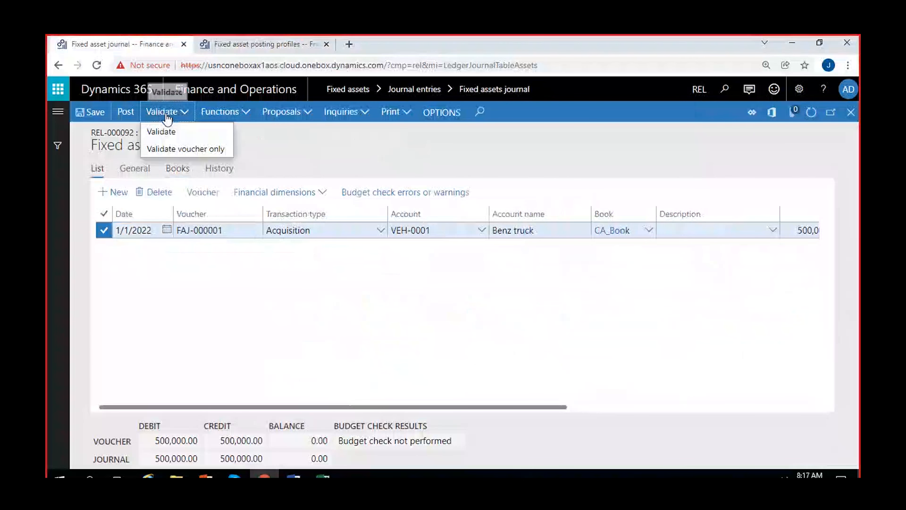
{"action": "left_click", "coordinate": [178, 135]}
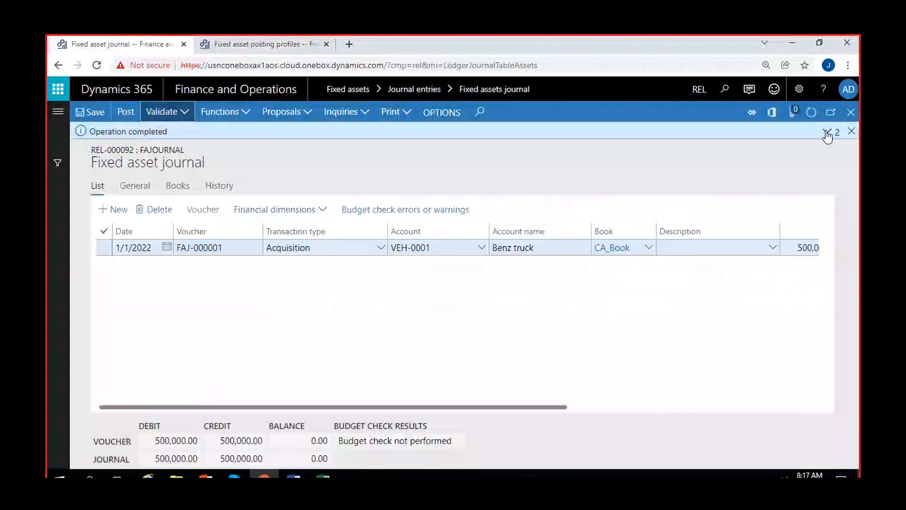
{"action": "left_click", "coordinate": [828, 131]}
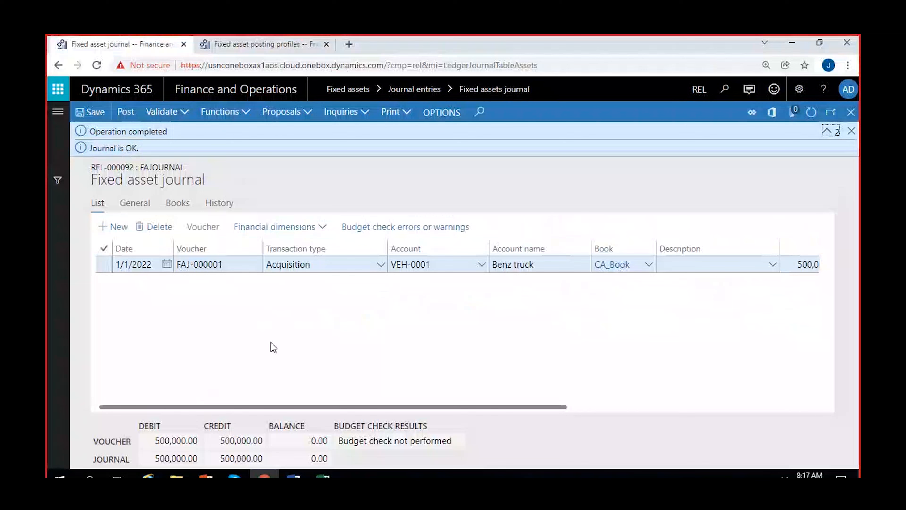
{"action": "left_click", "coordinate": [851, 131]}
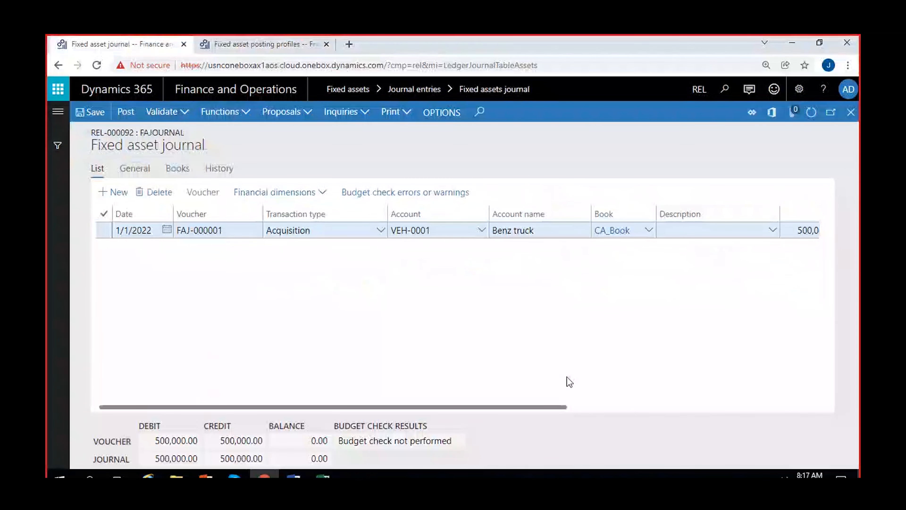
Review the Benz truck acquisition line's debit and offset account, and its additional books.
{"action": "scroll", "coordinate": [479, 346], "scroll_direction": "right", "scroll_amount": 5}
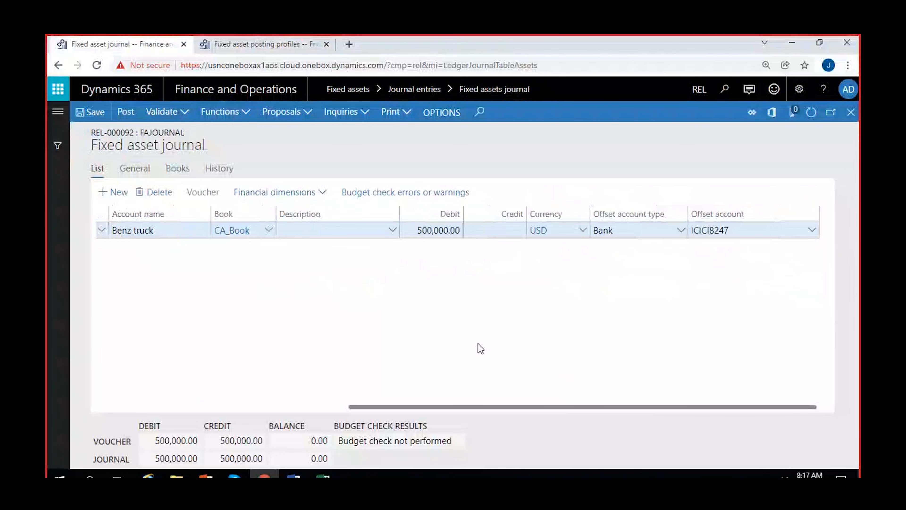
{"action": "scroll", "coordinate": [478, 345], "scroll_direction": "left", "scroll_amount": 5}
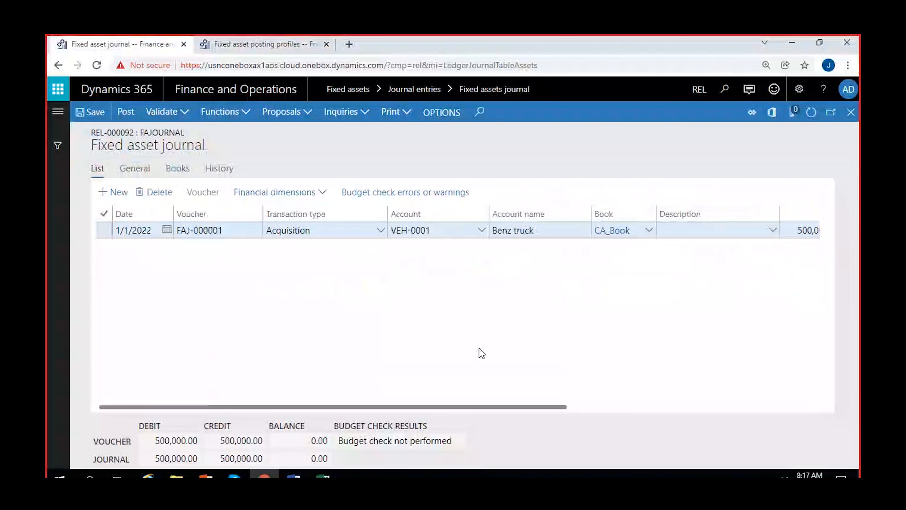
{"action": "left_click", "coordinate": [177, 169]}
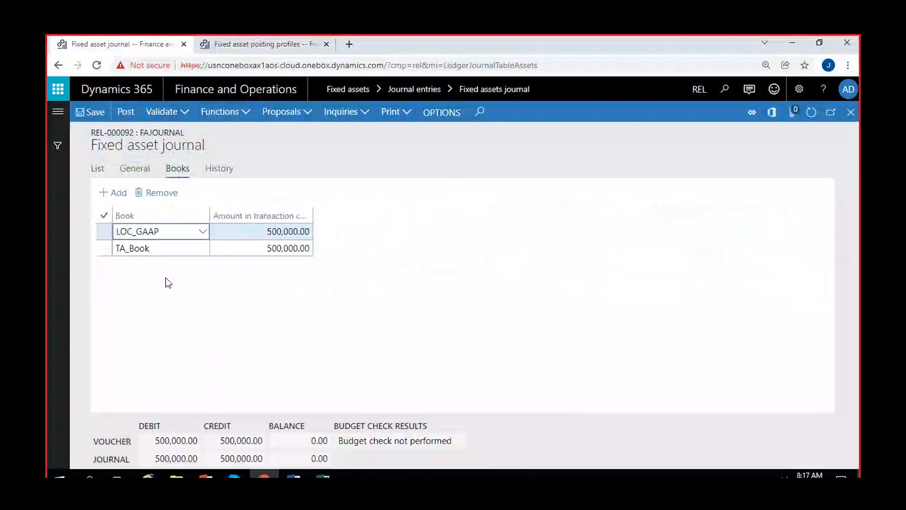
Post the Benz truck acquisition journal from the line list, and read and dismiss the posting messages.
{"action": "left_click", "coordinate": [98, 168]}
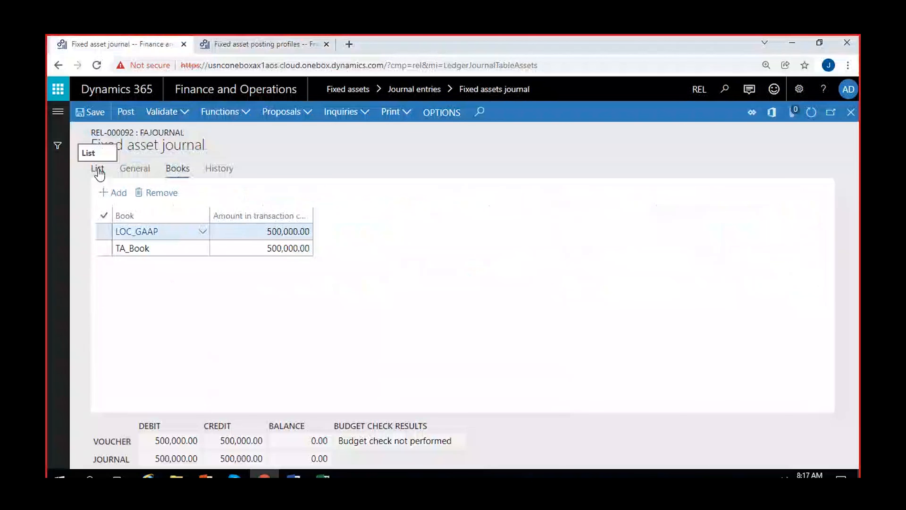
{"action": "left_click", "coordinate": [122, 114]}
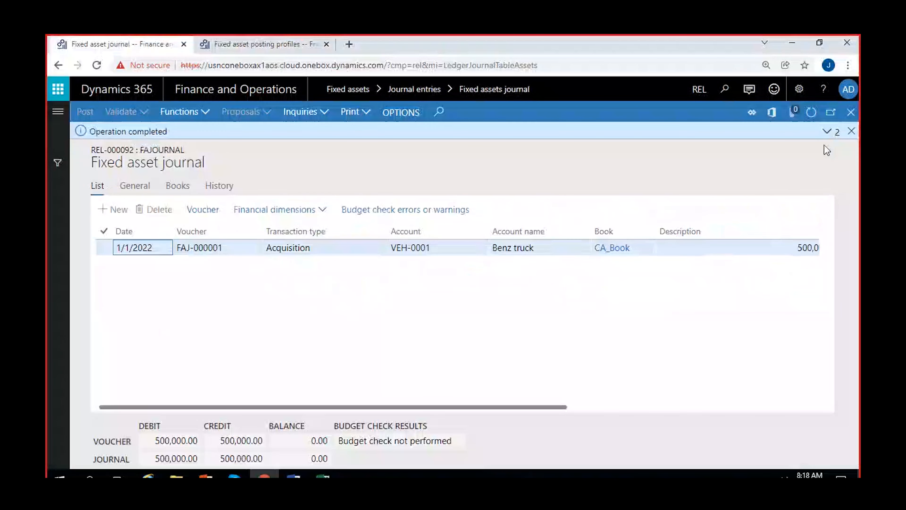
{"action": "left_click", "coordinate": [827, 131]}
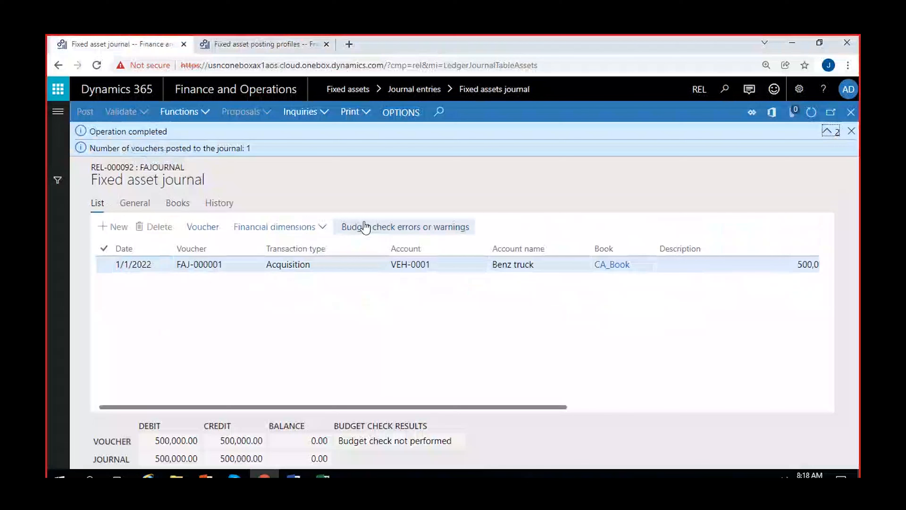
{"action": "left_click", "coordinate": [852, 131]}
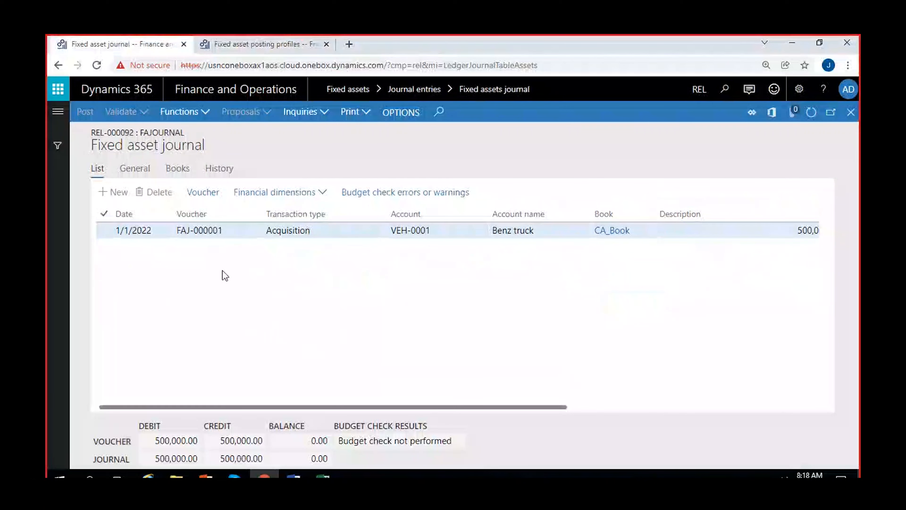
Open the posted line's voucher transactions and compare the posting layers of the two Fixed assets, debit entries.
{"action": "left_click", "coordinate": [202, 195]}
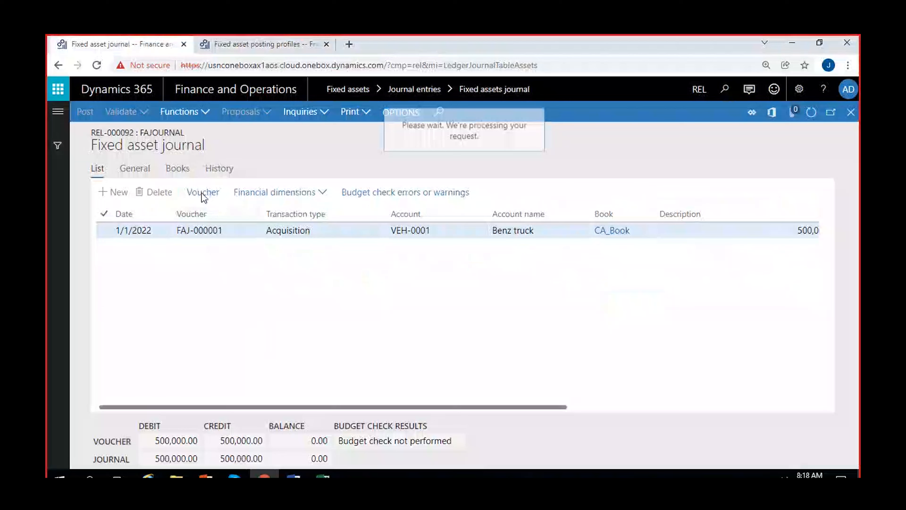
{"action": "scroll", "coordinate": [631, 239], "scroll_direction": "right", "scroll_amount": 5}
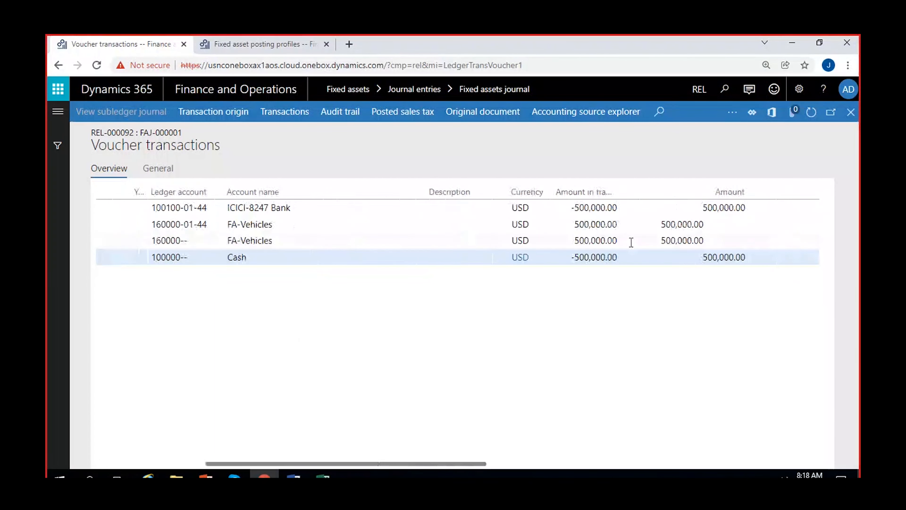
{"action": "scroll", "coordinate": [714, 228], "scroll_direction": "right", "scroll_amount": 3}
{"action": "left_click", "coordinate": [798, 224]}
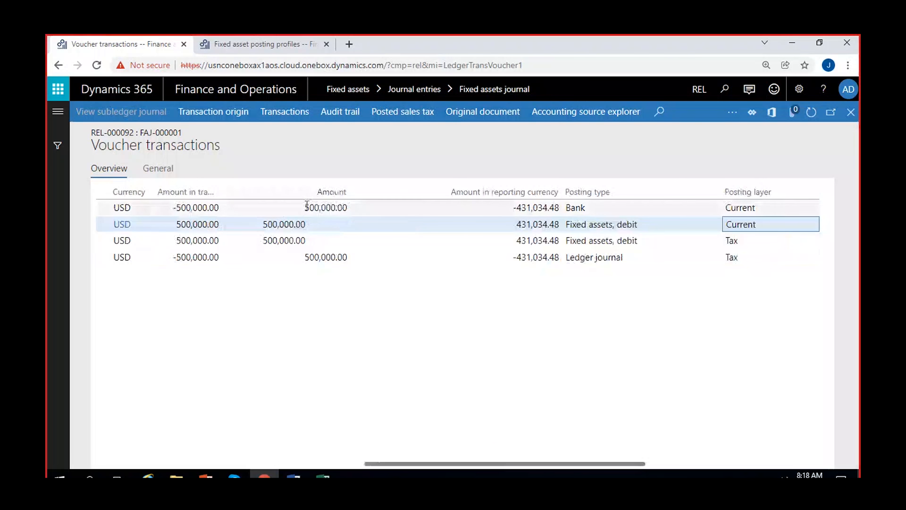
{"action": "left_click", "coordinate": [745, 240]}
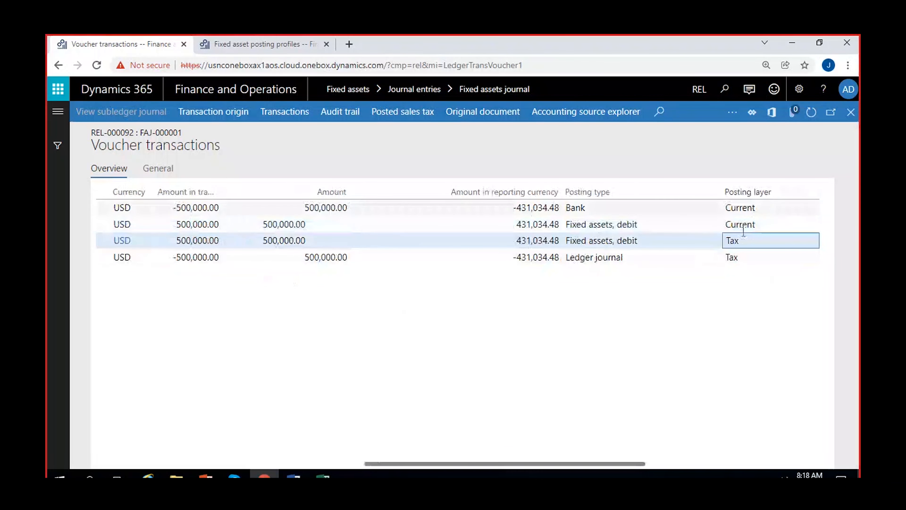
Narrow the Account name column of the voucher transactions and examine the ledger account and amount of the current-layer FA-Vehicles entry.
{"action": "left_click_drag", "start_coordinate": [587, 464], "coordinate": [409, 452]}
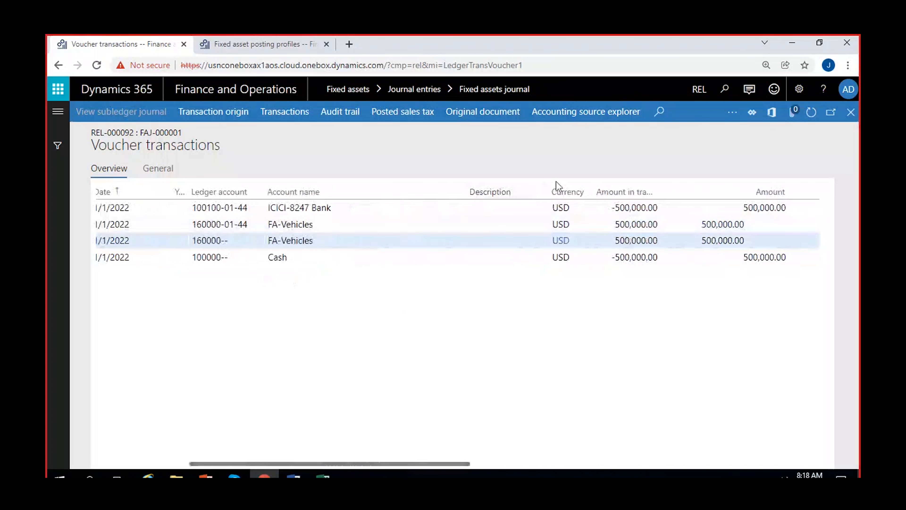
{"action": "left_click_drag", "start_coordinate": [462, 187], "coordinate": [349, 189]}
{"action": "scroll", "coordinate": [291, 305], "scroll_direction": "left", "scroll_amount": 2}
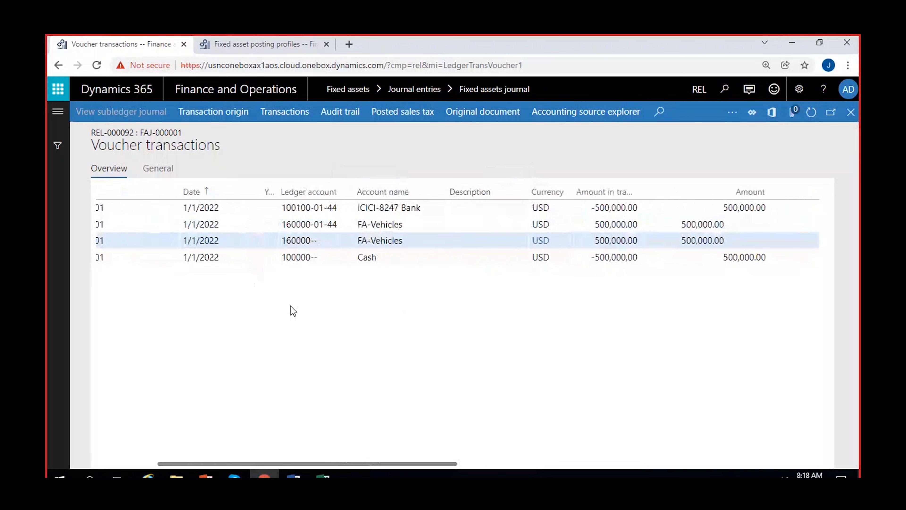
{"action": "left_click", "coordinate": [379, 228]}
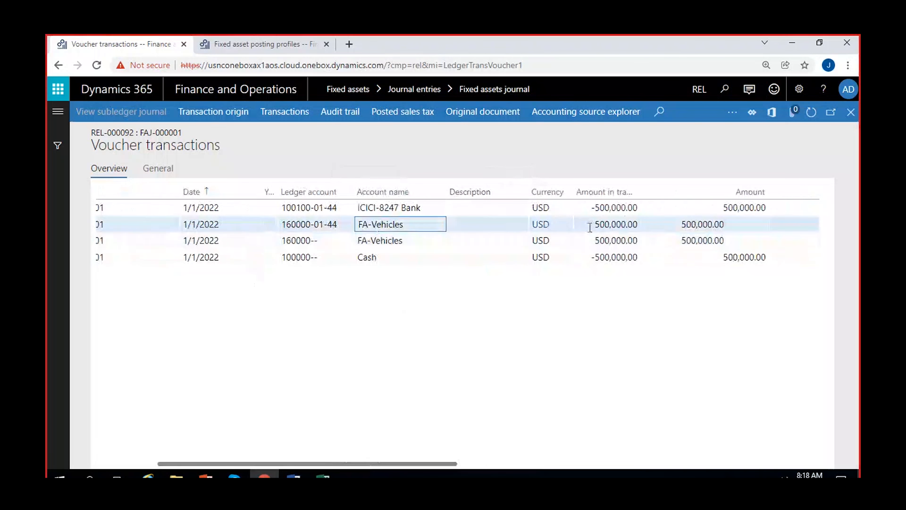
Compare the amounts and accounts of the current-layer FA-Vehicles entry and the bank entry in the voucher transactions.
{"action": "left_click_drag", "start_coordinate": [592, 226], "coordinate": [655, 227]}
{"action": "left_click", "coordinate": [460, 207]}
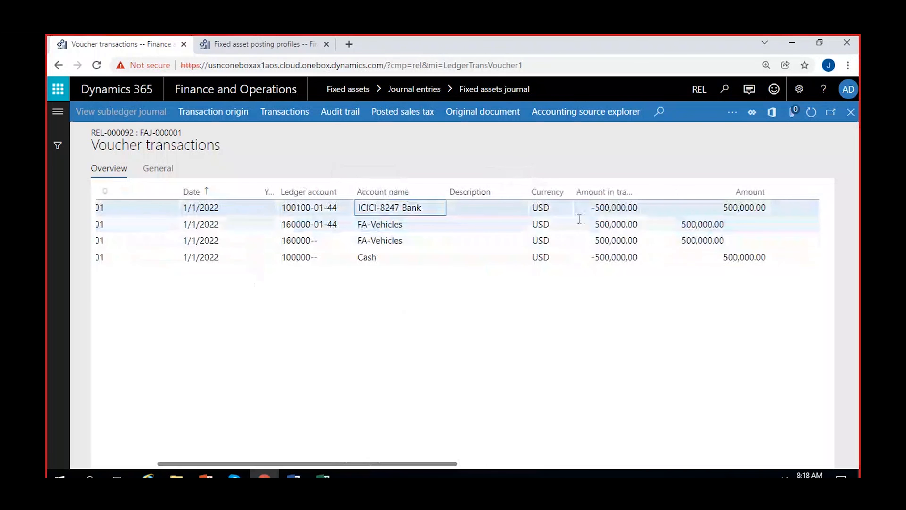
{"action": "left_click", "coordinate": [603, 210]}
{"action": "left_click", "coordinate": [387, 211]}
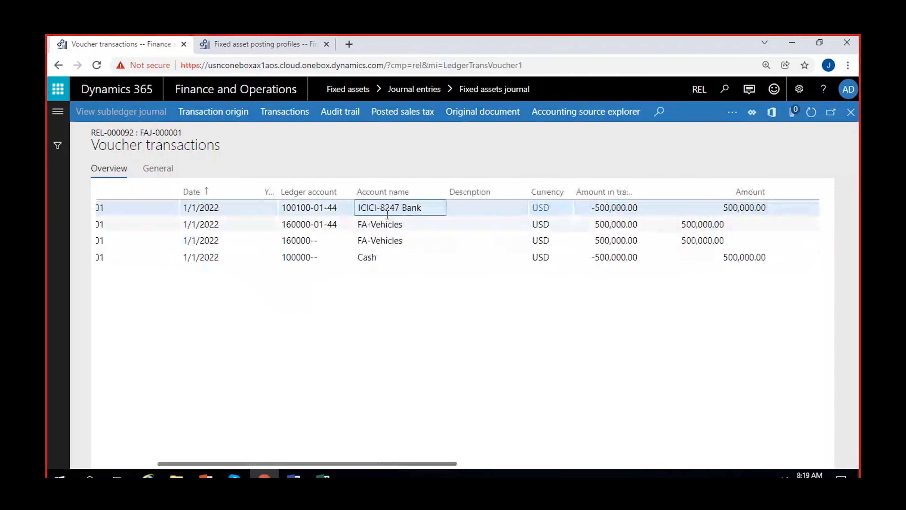
{"action": "mouse_move", "coordinate": [304, 225]}
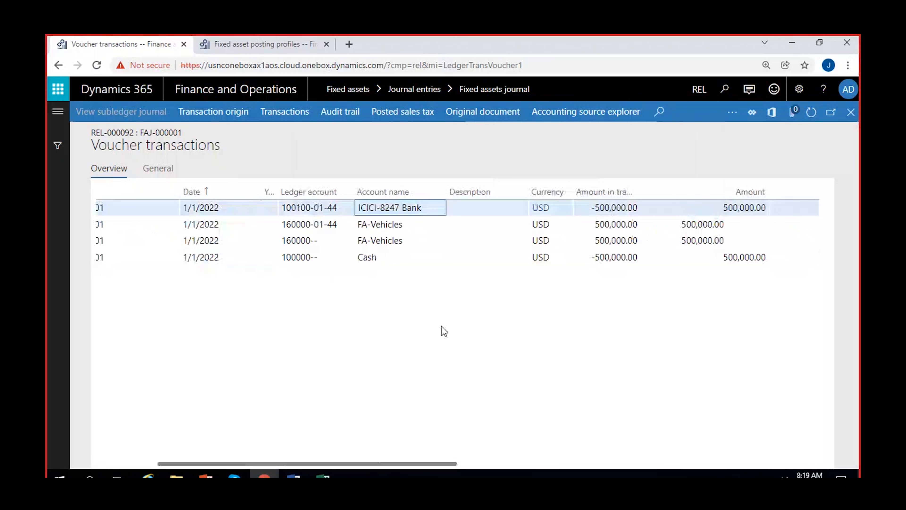
Compare the second FA-Vehicles voucher entry with TA_Book's FA-VEH main and offset accounts in the FA_PF acquisition posting profile.
{"action": "left_click", "coordinate": [273, 49]}
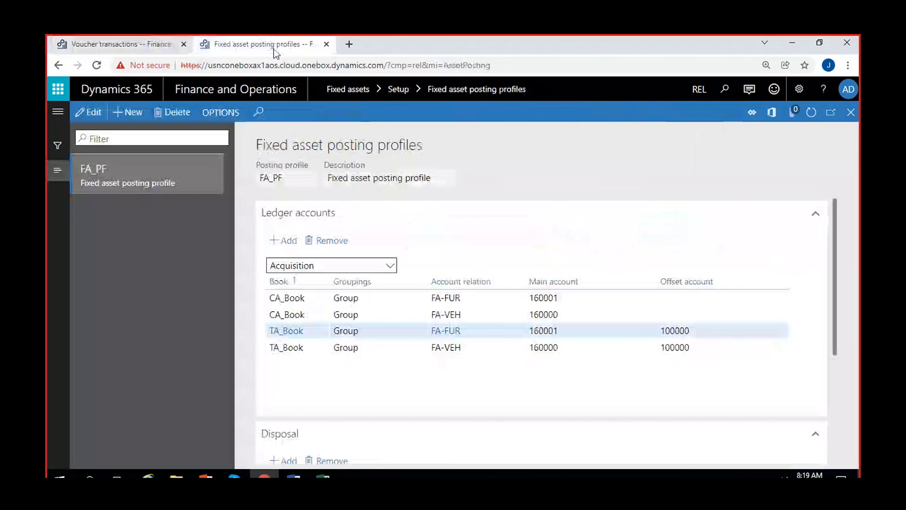
{"action": "left_click", "coordinate": [132, 51]}
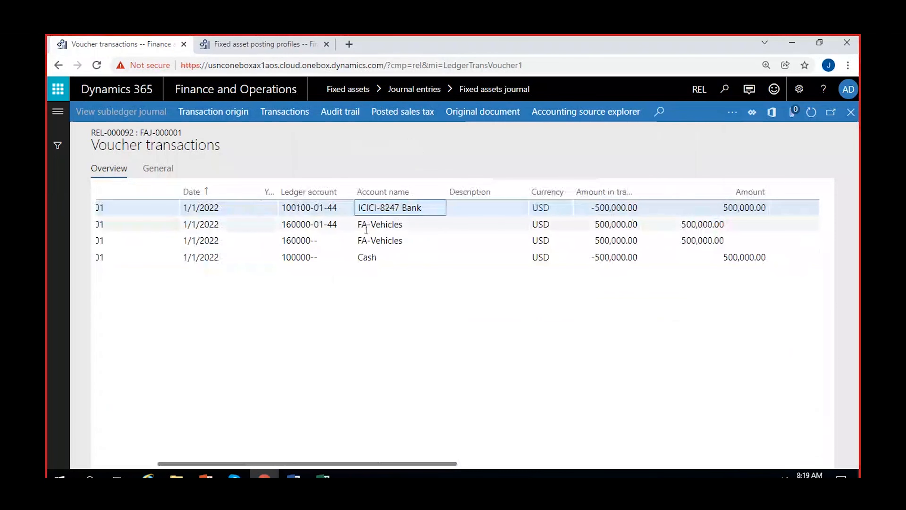
{"action": "left_click", "coordinate": [391, 244]}
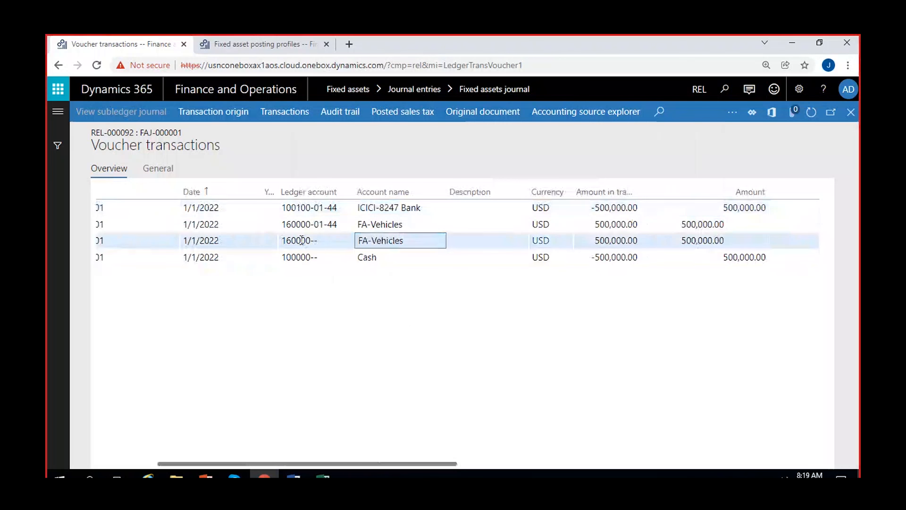
{"action": "left_click", "coordinate": [296, 35]}
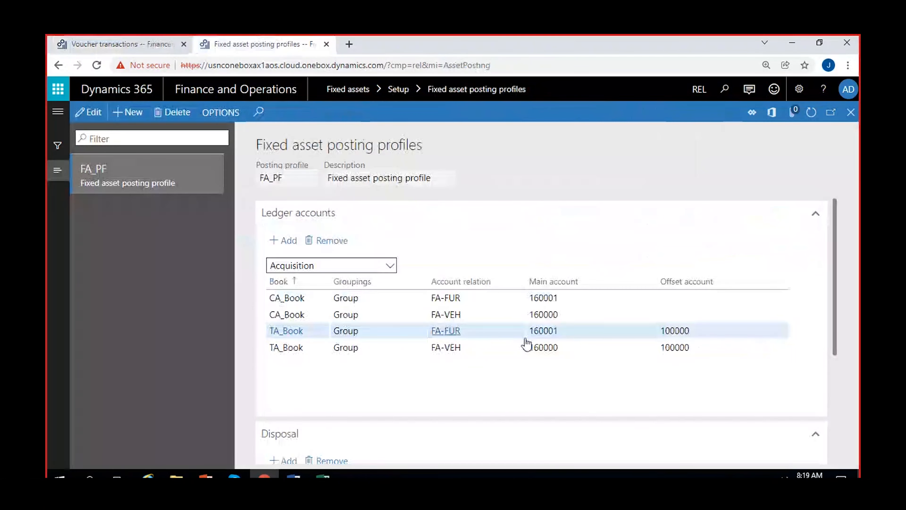
{"action": "double_click", "coordinate": [556, 347]}
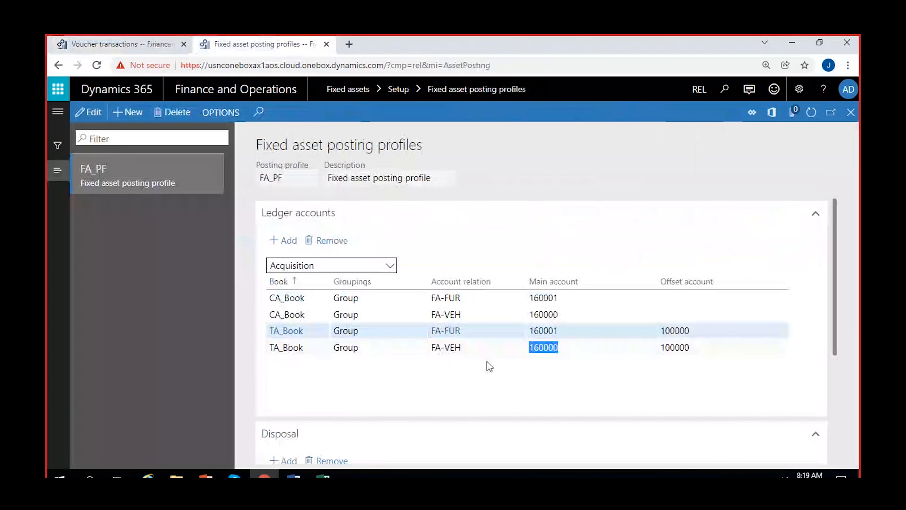
{"action": "left_click", "coordinate": [669, 348]}
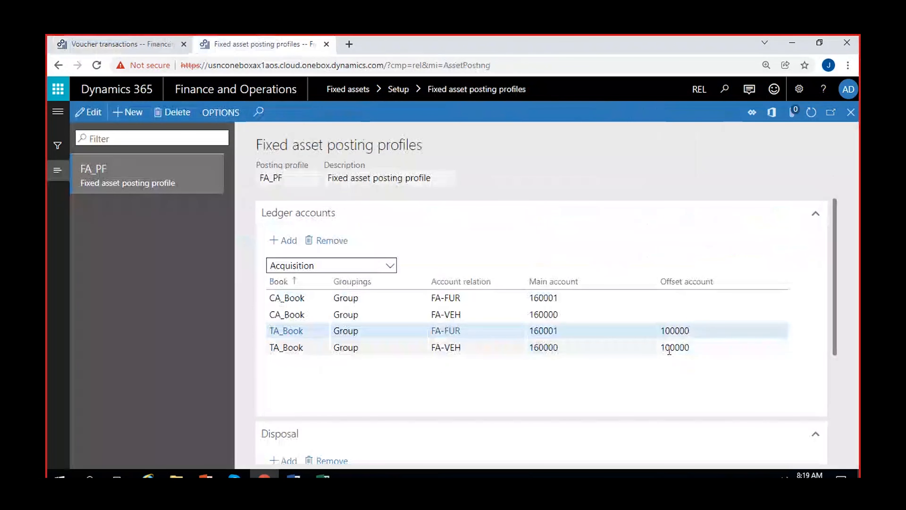
Return to the voucher transactions and examine the Cash entry's posting type and posting layer.
{"action": "left_click", "coordinate": [114, 39]}
{"action": "left_click", "coordinate": [368, 257]}
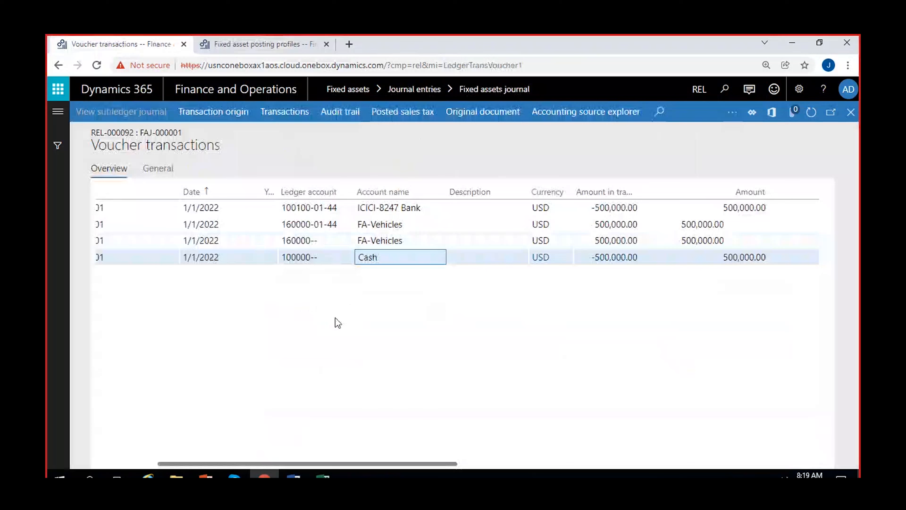
{"action": "scroll", "coordinate": [335, 317], "scroll_direction": "right", "scroll_amount": 5}
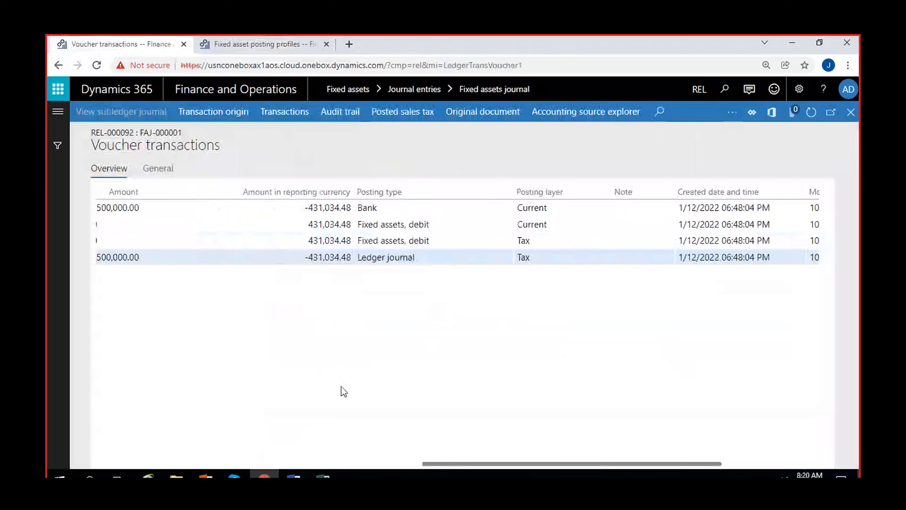
{"action": "scroll", "coordinate": [340, 386], "scroll_direction": "left", "scroll_amount": 10}
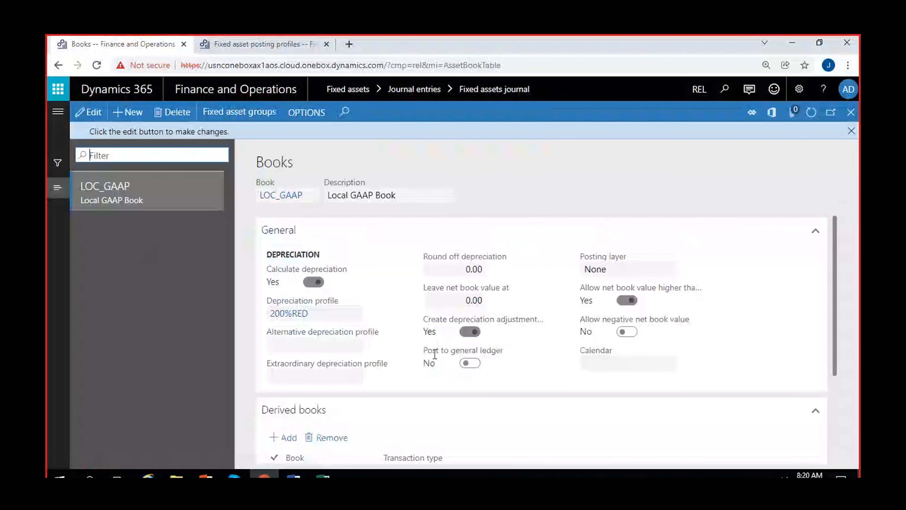
Check the LOC_GAAP book's general ledger posting option and its amount on the journal line, and return to the journal list.
{"action": "left_click", "coordinate": [485, 358]}
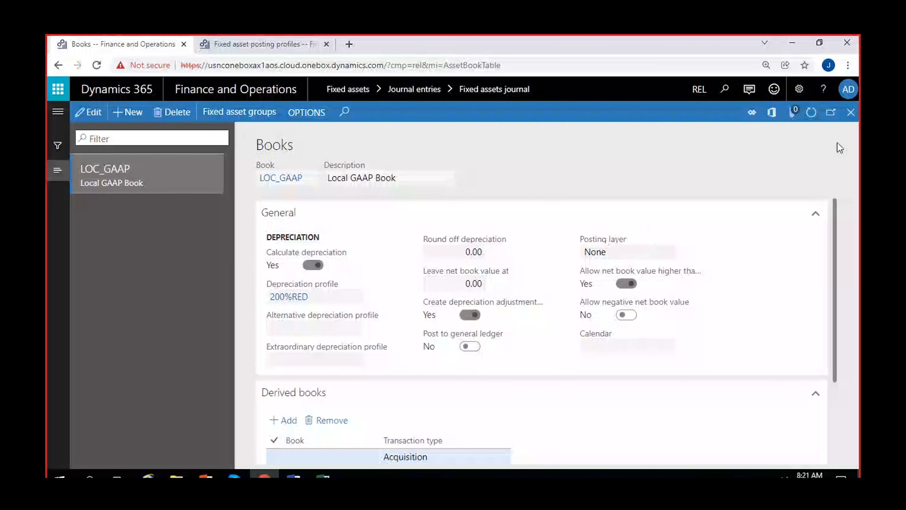
{"action": "left_click", "coordinate": [850, 114]}
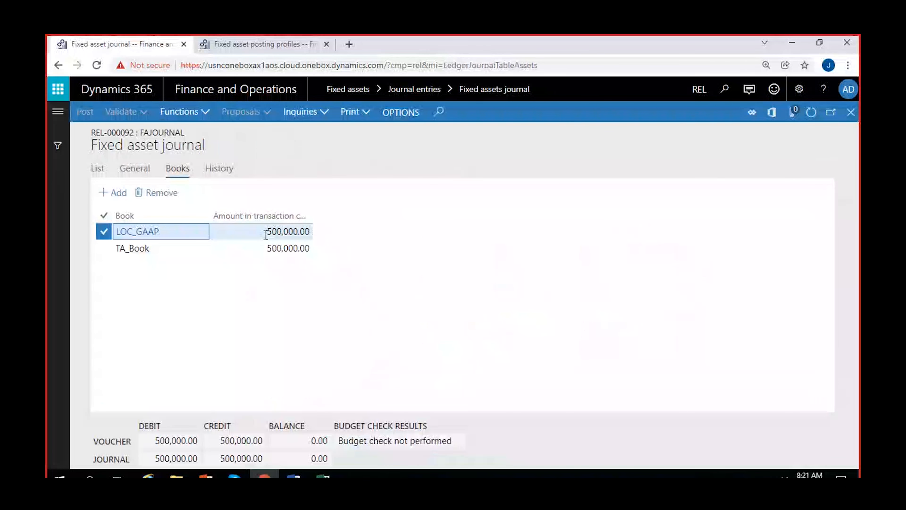
{"action": "left_click", "coordinate": [265, 234]}
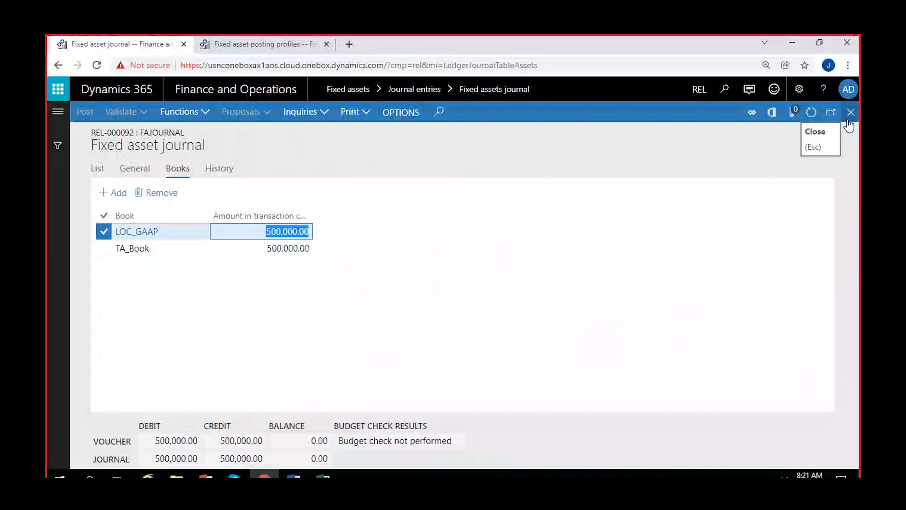
{"action": "left_click", "coordinate": [850, 113]}
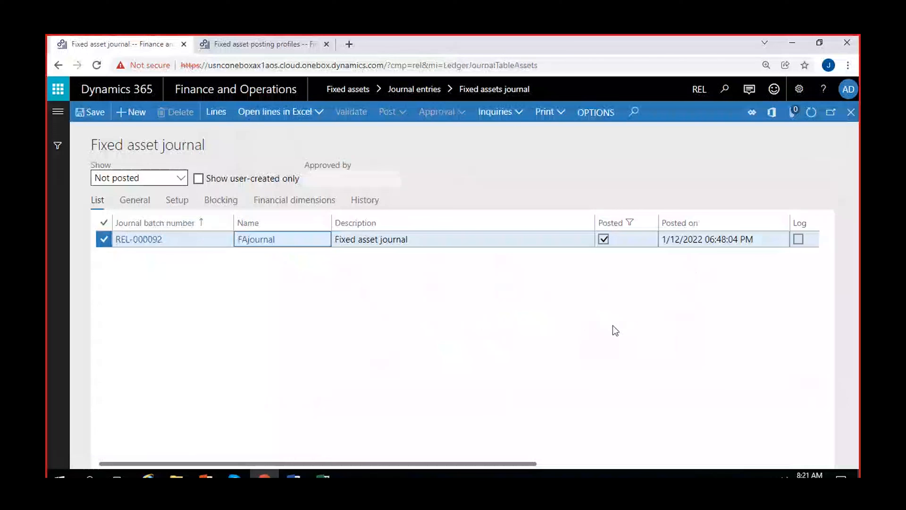
Open the books of the Benz truck (VEH-0001) from the fixed assets list and dismiss the edit notice.
{"action": "left_click", "coordinate": [58, 112]}
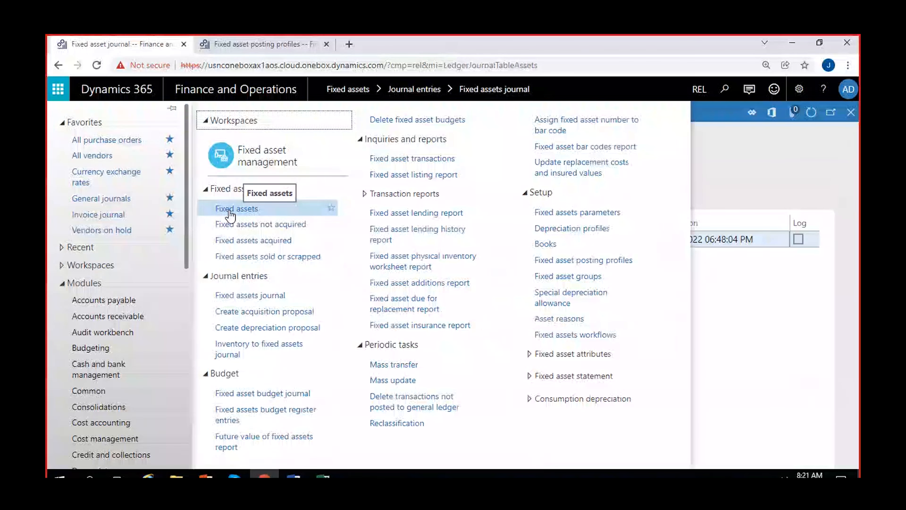
{"action": "left_click", "coordinate": [235, 208]}
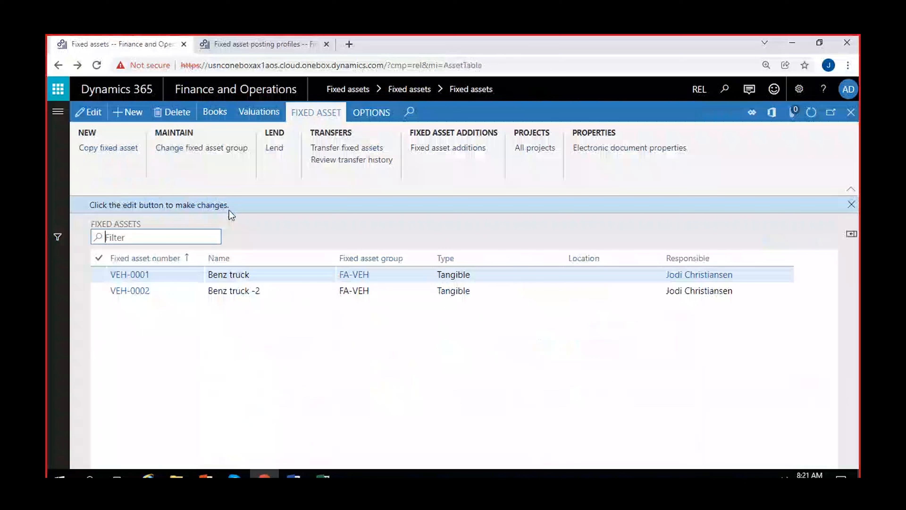
{"action": "left_click", "coordinate": [214, 120]}
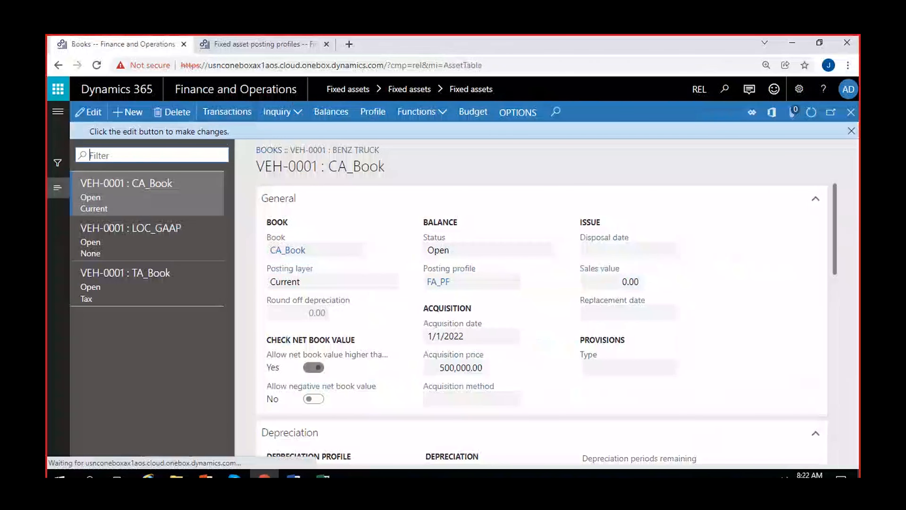
{"action": "left_click", "coordinate": [851, 131]}
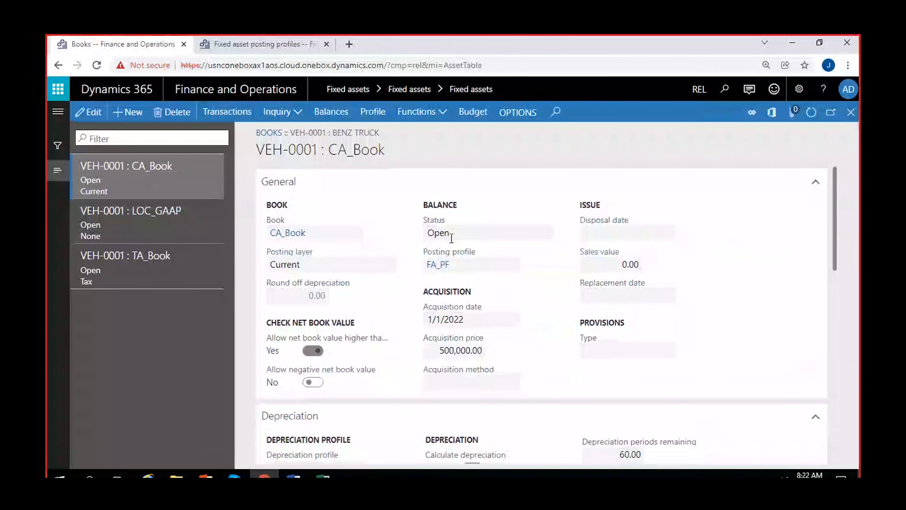
Put the Benz truck's CA_Book in edit mode and look through the available status options without changing the status.
{"action": "double_click", "coordinate": [451, 238]}
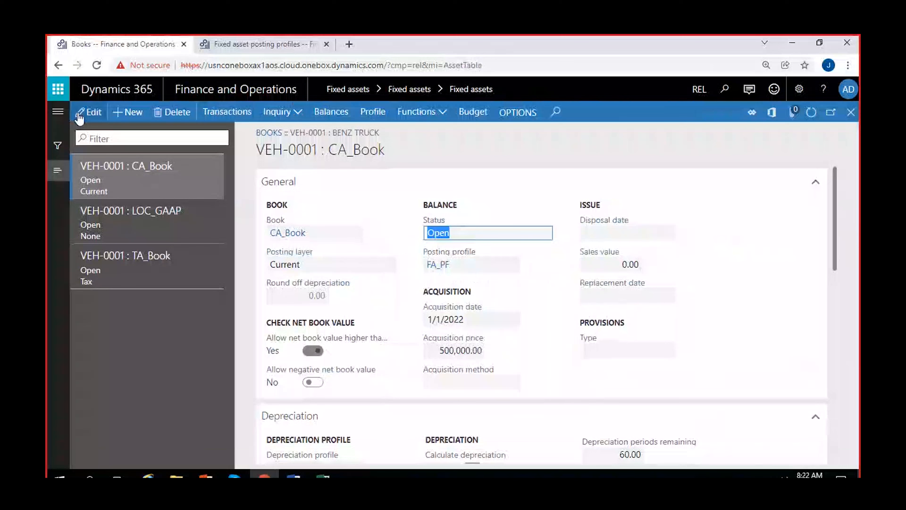
{"action": "left_click", "coordinate": [544, 234]}
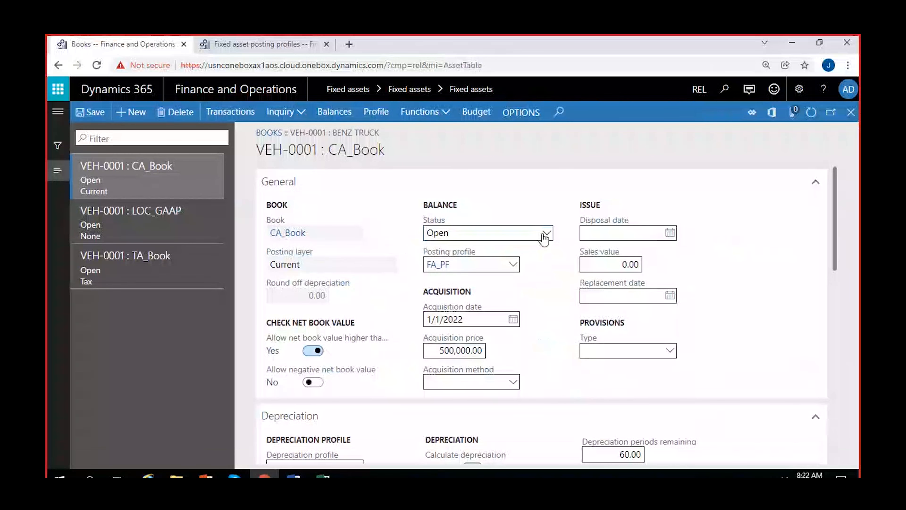
{"action": "left_click", "coordinate": [545, 234]}
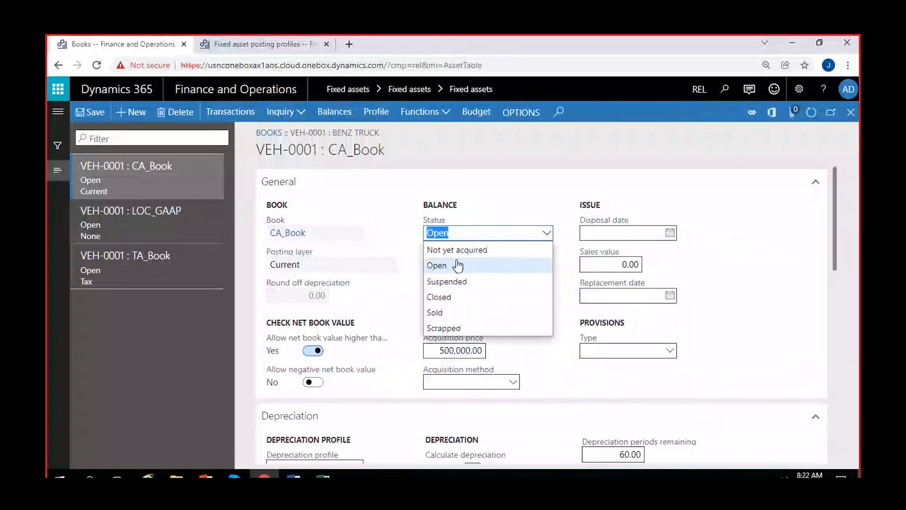
{"action": "left_click", "coordinate": [380, 241]}
{"action": "left_click", "coordinate": [407, 243]}
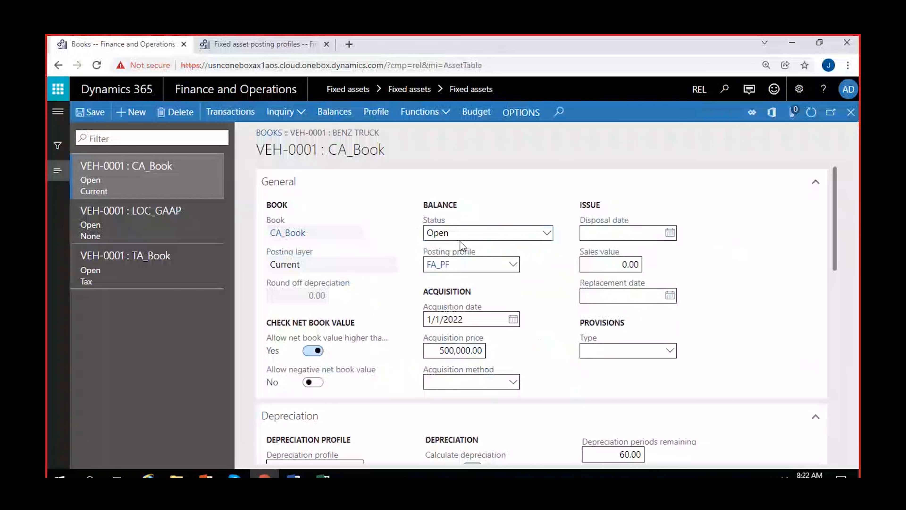
{"action": "left_click", "coordinate": [547, 233]}
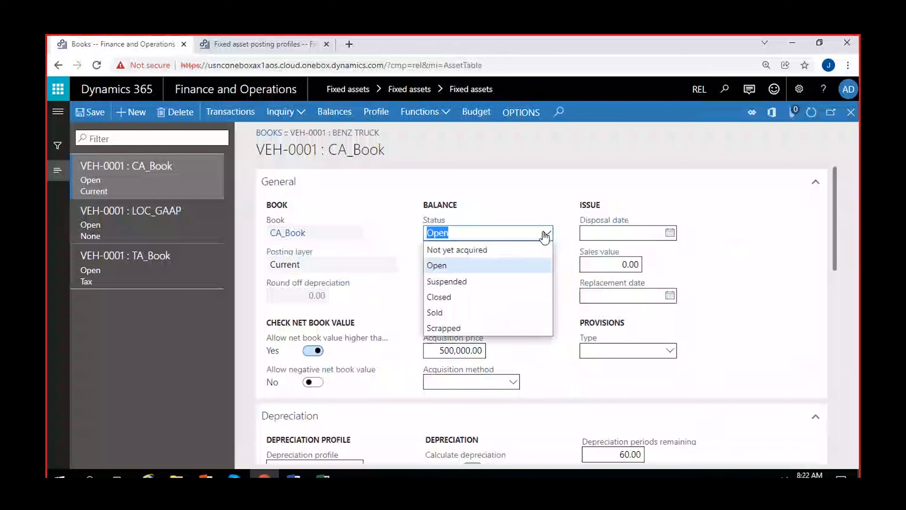
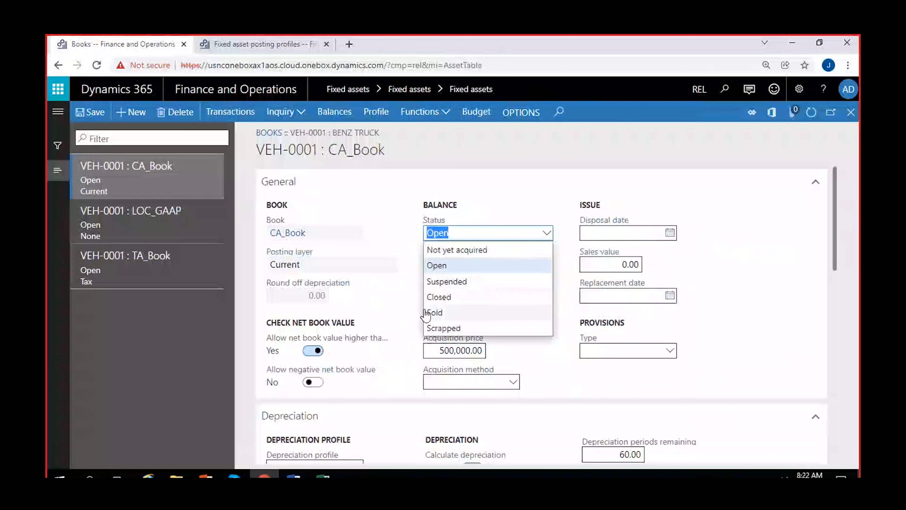
{"action": "left_click", "coordinate": [409, 255]}
{"action": "left_click", "coordinate": [416, 240]}
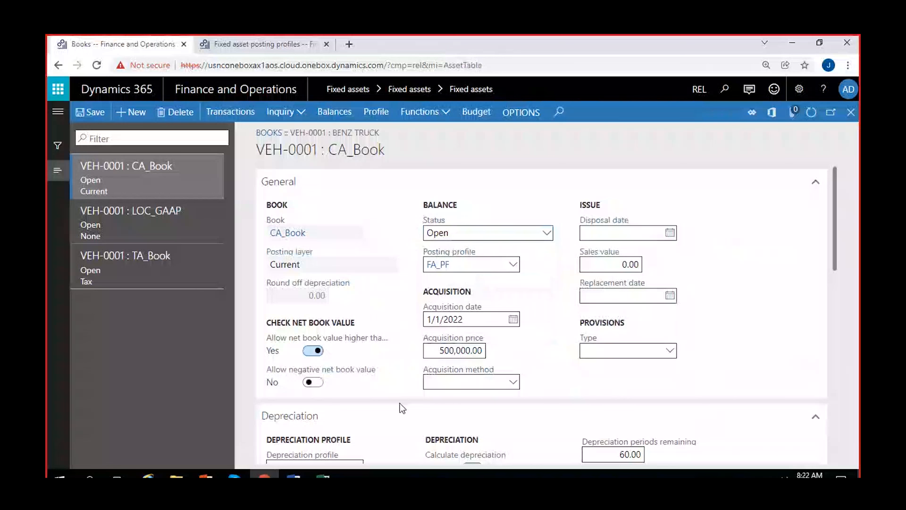
Review CA_Book's acquisition price and its depreciation settings for the Benz truck.
{"action": "left_click_drag", "start_coordinate": [435, 352], "coordinate": [566, 346]}
{"action": "left_click", "coordinate": [567, 346]}
{"action": "scroll", "coordinate": [396, 322], "scroll_direction": "down", "scroll_amount": 5}
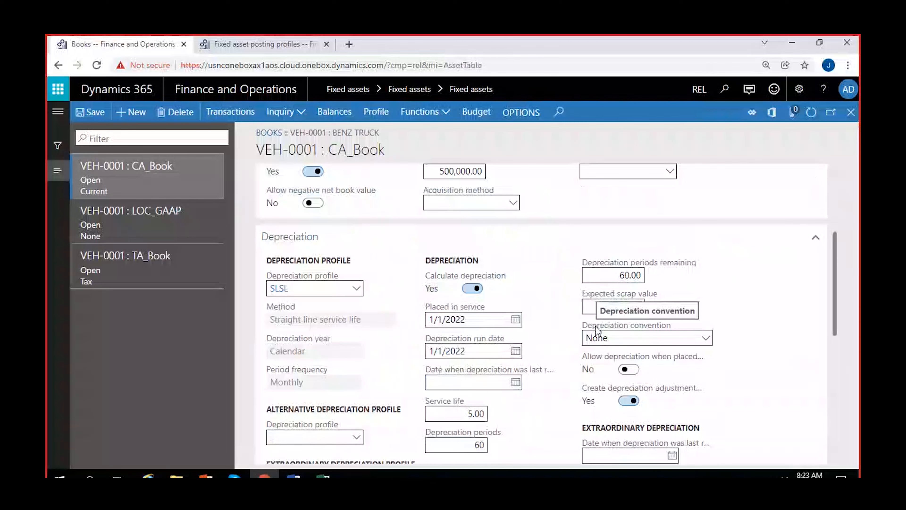
{"action": "scroll", "coordinate": [595, 330], "scroll_direction": "up", "scroll_amount": 2}
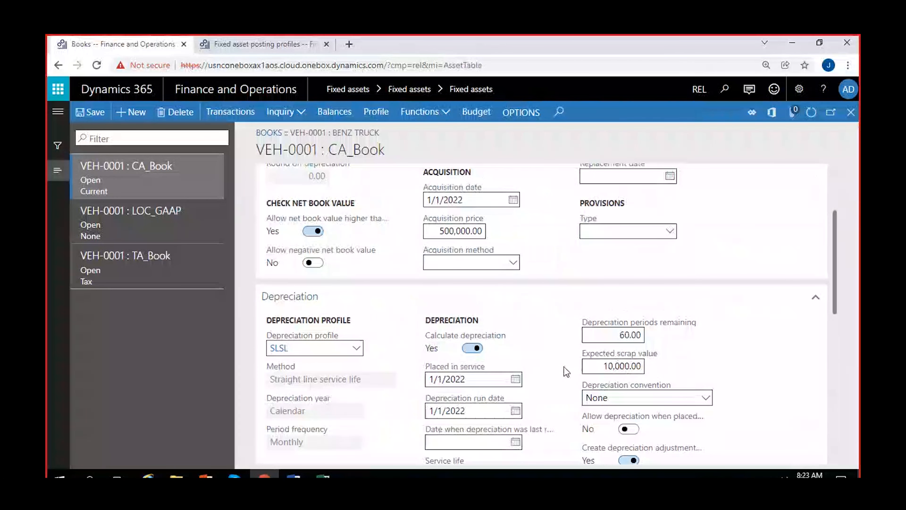
Set the expected scrap value in the Benz truck's CA_Book to 25,000.00.
{"action": "left_click", "coordinate": [608, 365]}
{"action": "key", "text": "BackSpace"}
{"action": "key", "text": "Delete"}
{"action": "type", "text": "2"}
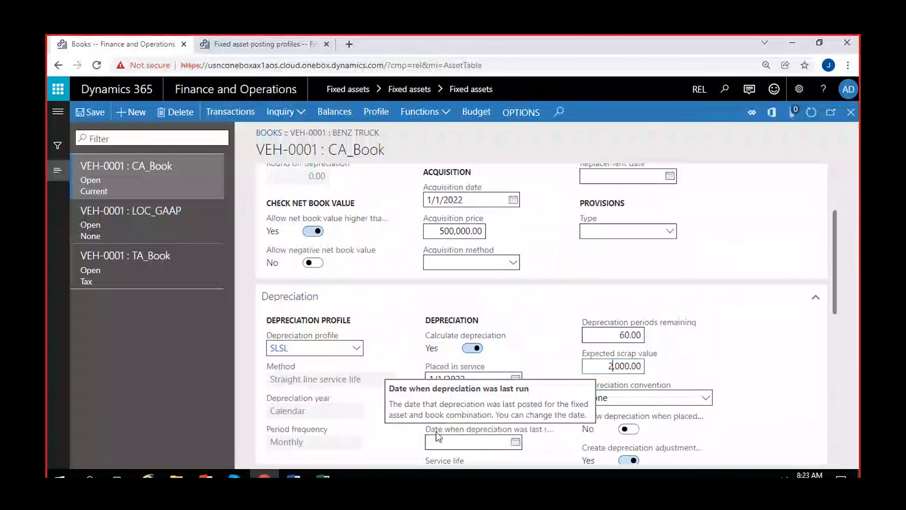
{"action": "type", "text": "5"}
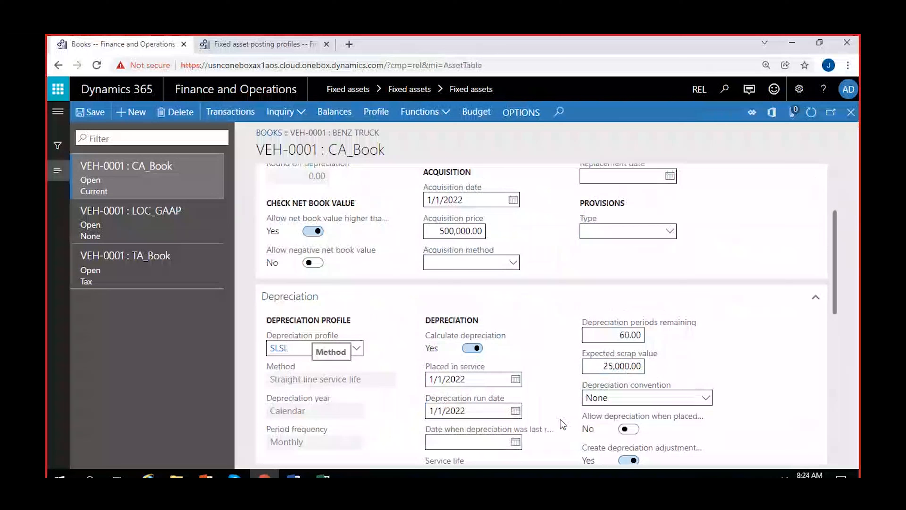
{"action": "left_click", "coordinate": [614, 367]}
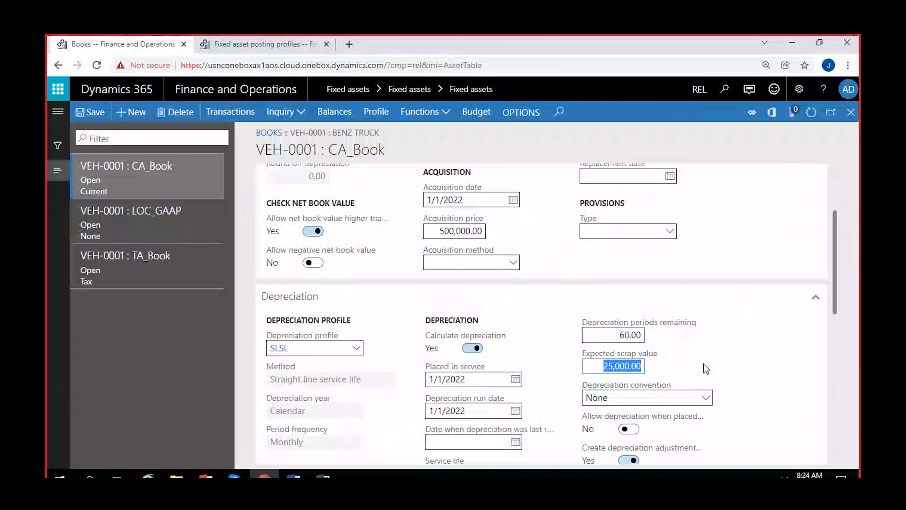
{"action": "left_click", "coordinate": [548, 345]}
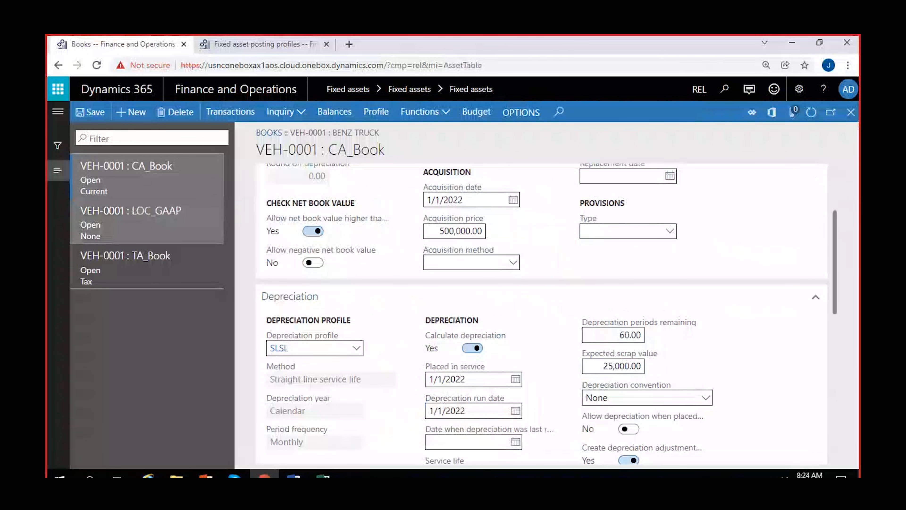
Set the expected scrap value in the Benz truck's LOC_GAAP book to 25,000.00.
{"action": "left_click", "coordinate": [142, 219]}
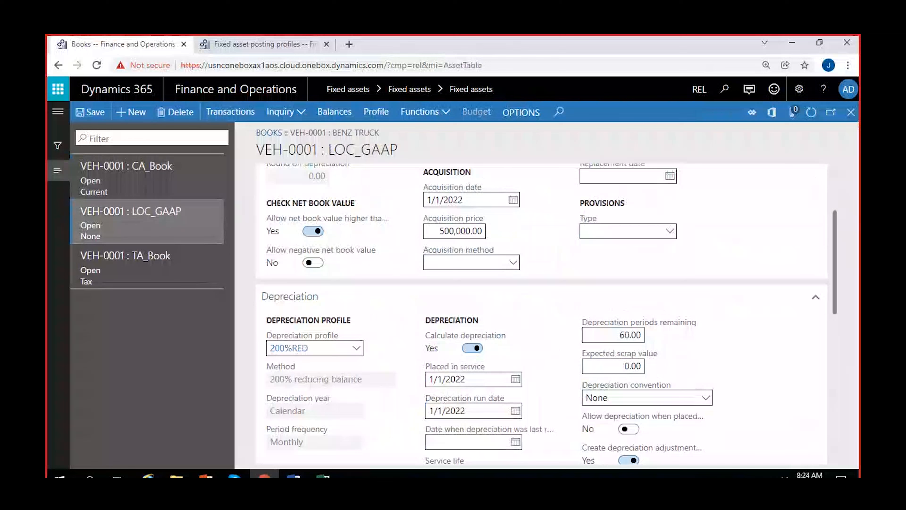
{"action": "scroll", "coordinate": [401, 337], "scroll_direction": "up", "scroll_amount": 3}
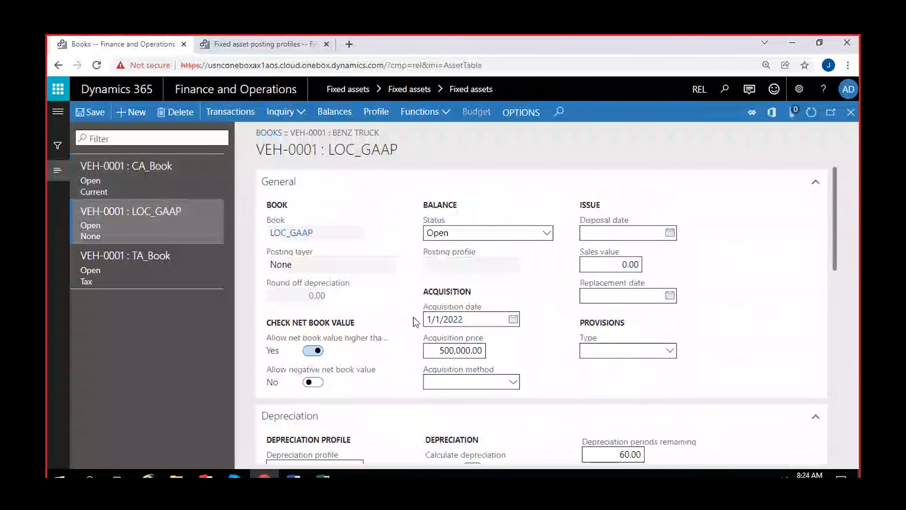
{"action": "scroll", "coordinate": [451, 307], "scroll_direction": "down", "scroll_amount": 2}
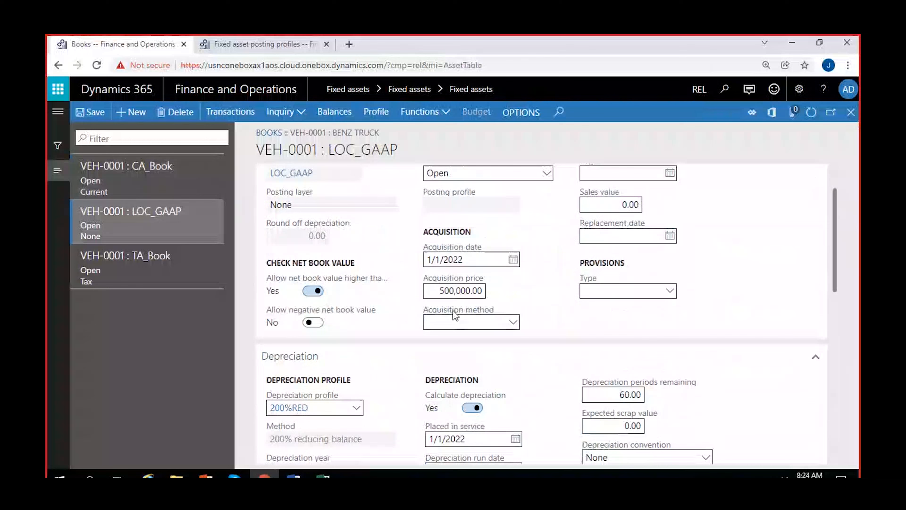
{"action": "scroll", "coordinate": [453, 314], "scroll_direction": "down", "scroll_amount": 4}
{"action": "left_click", "coordinate": [614, 305]}
{"action": "type", "text": "25000"}
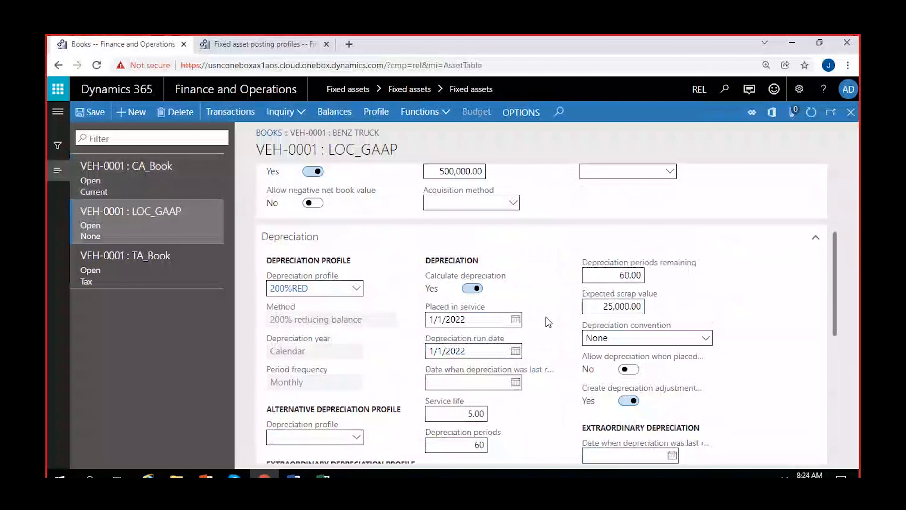
Set the expected scrap value in the Benz truck's TA_Book to 25,000.00 and save the books.
{"action": "left_click", "coordinate": [151, 267]}
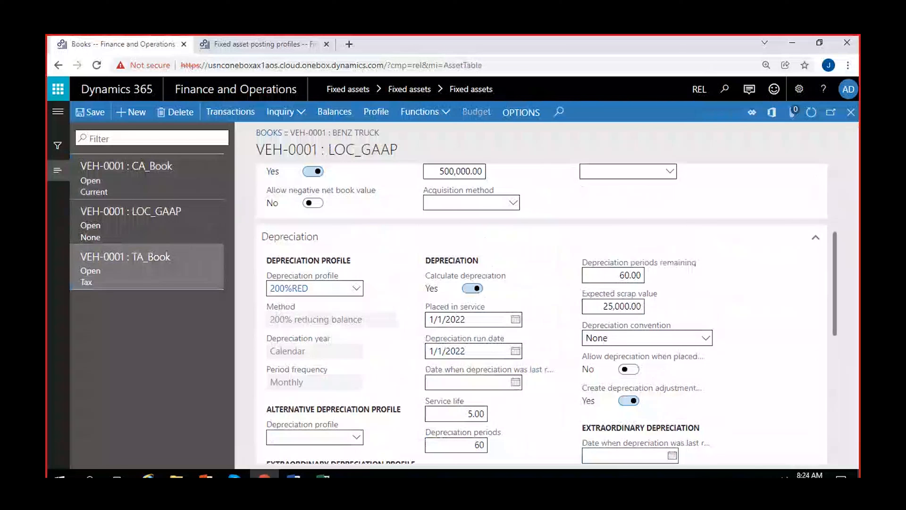
{"action": "scroll", "coordinate": [522, 261], "scroll_direction": "up", "scroll_amount": 5}
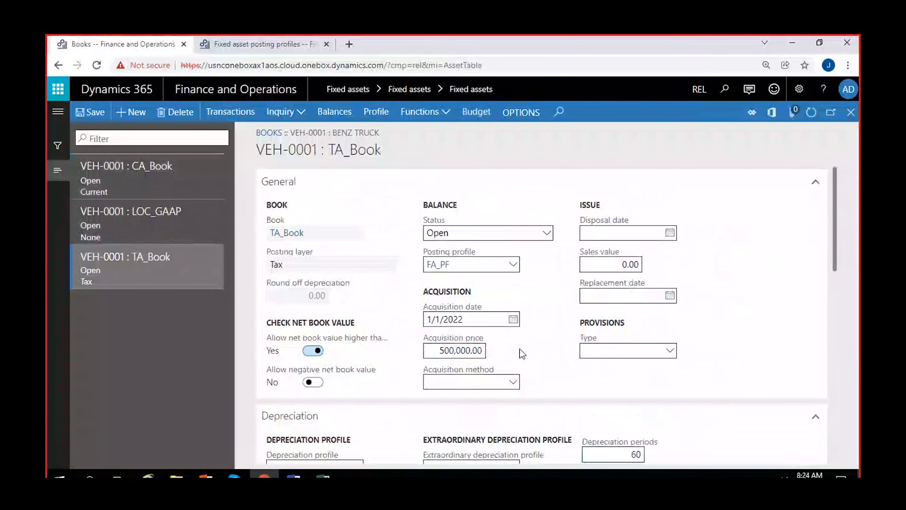
{"action": "scroll", "coordinate": [522, 353], "scroll_direction": "down", "scroll_amount": 5}
{"action": "left_click", "coordinate": [610, 338]}
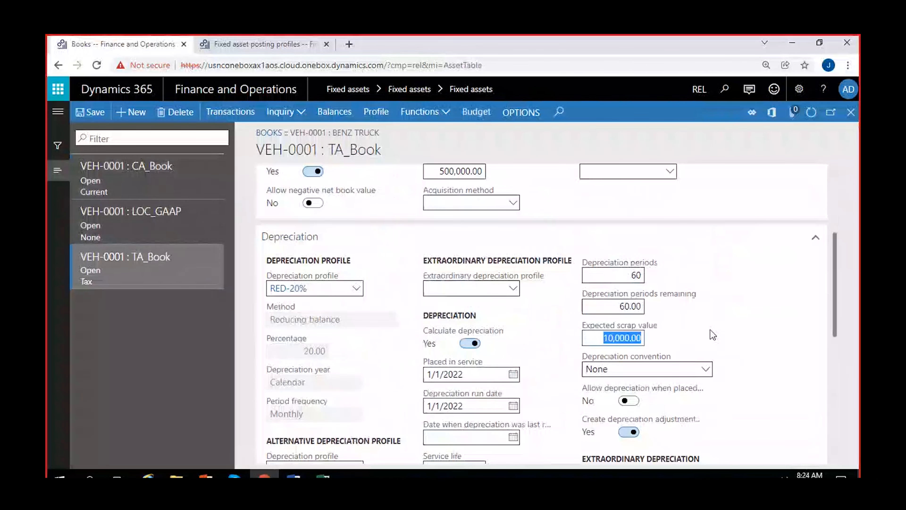
{"action": "type", "text": "25000"}
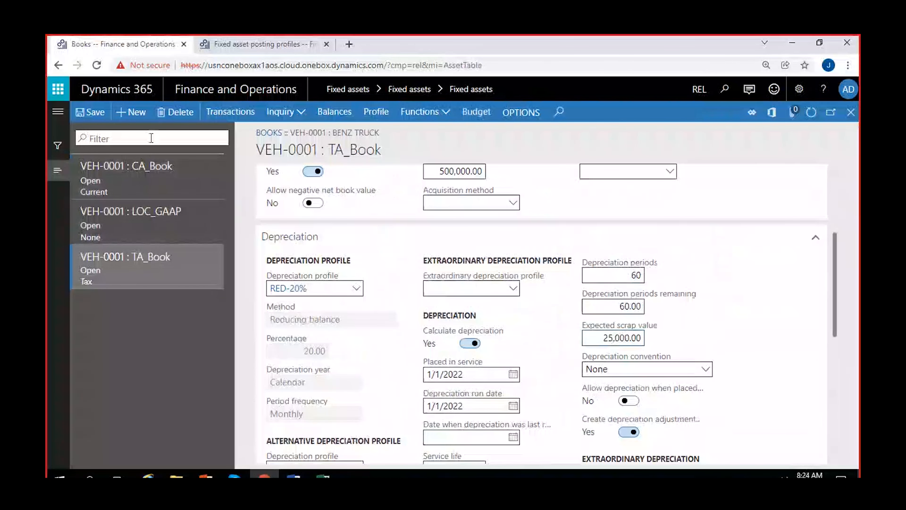
{"action": "left_click", "coordinate": [91, 113]}
Open CA_Book's fixed asset transactions and check the acquisition entry's date, transaction type and amount.
{"action": "left_click", "coordinate": [143, 177]}
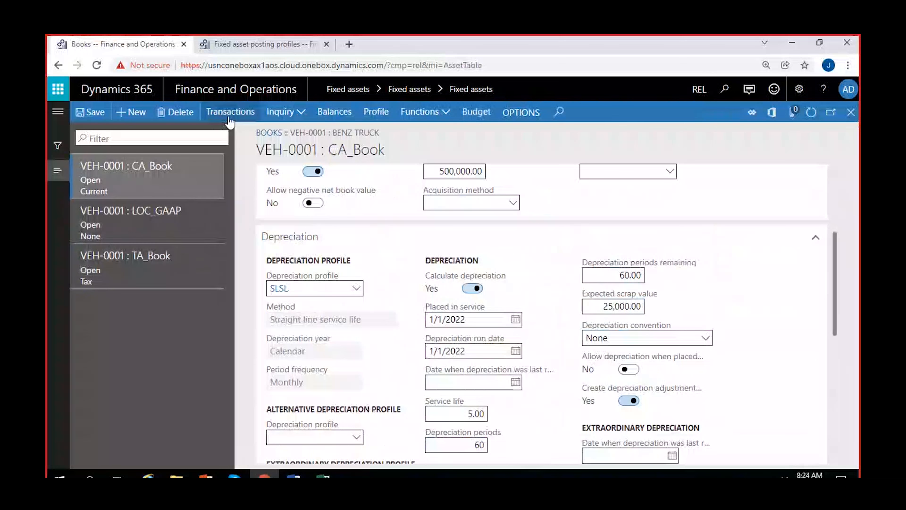
{"action": "left_click", "coordinate": [236, 107]}
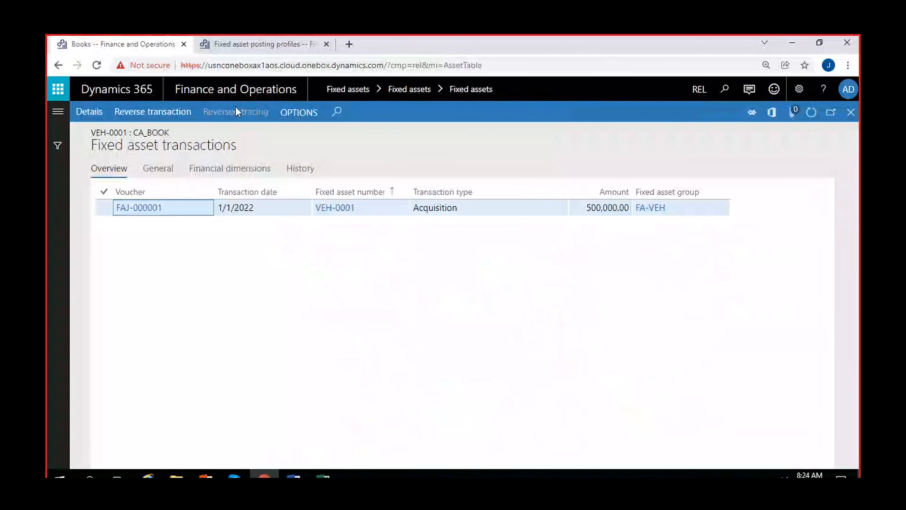
{"action": "left_click", "coordinate": [470, 207]}
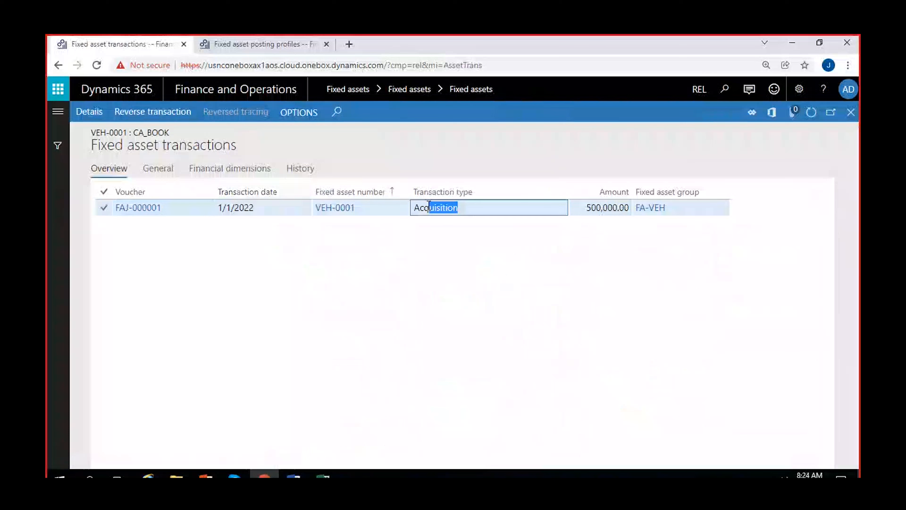
{"action": "left_click", "coordinate": [278, 210]}
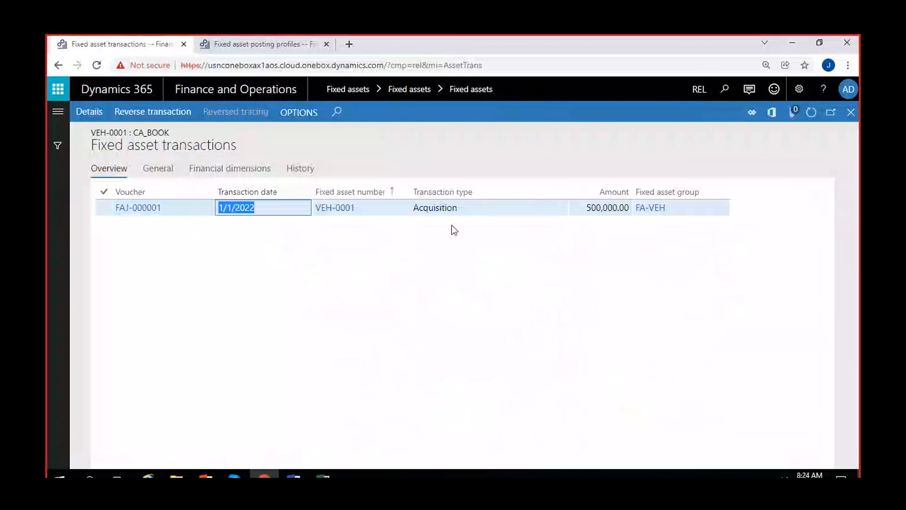
{"action": "left_click", "coordinate": [474, 207]}
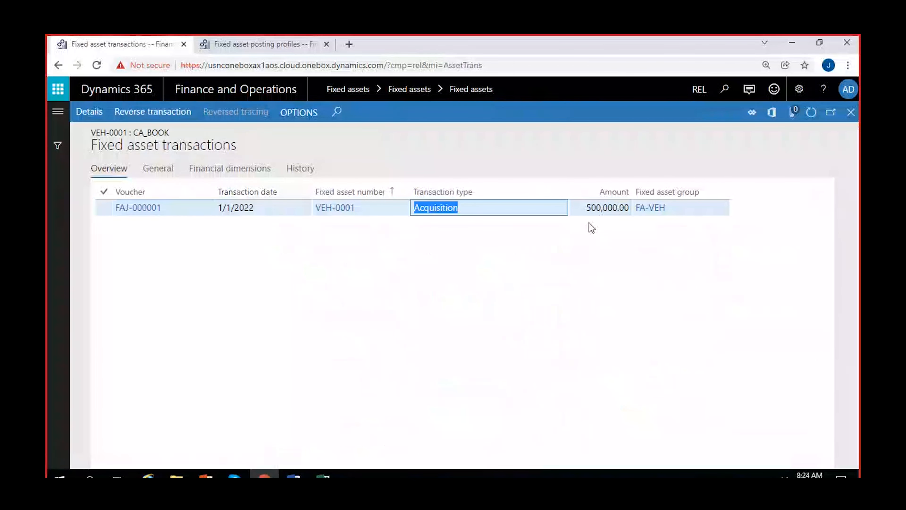
{"action": "left_click", "coordinate": [578, 206]}
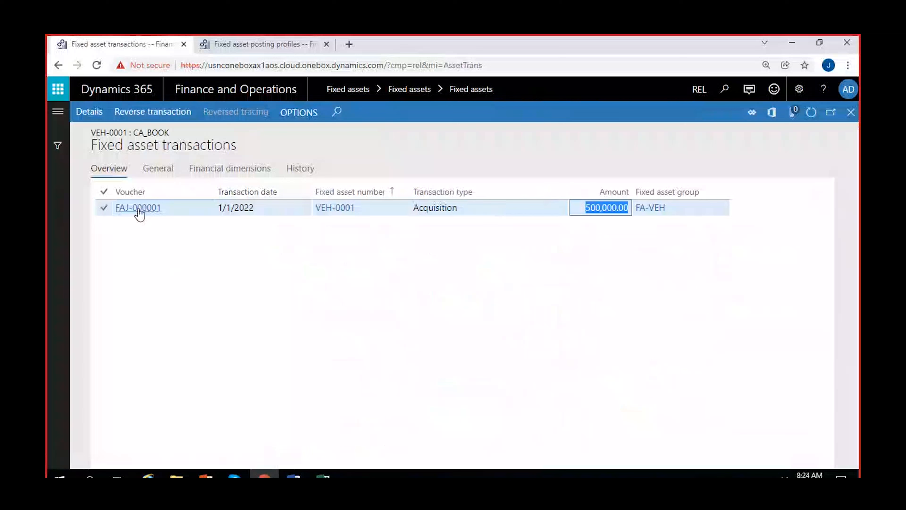
Review the voucher entries behind CA_Book's acquisition, including their accounts, amounts and posting layers, and return to the books.
{"action": "left_click", "coordinate": [83, 113]}
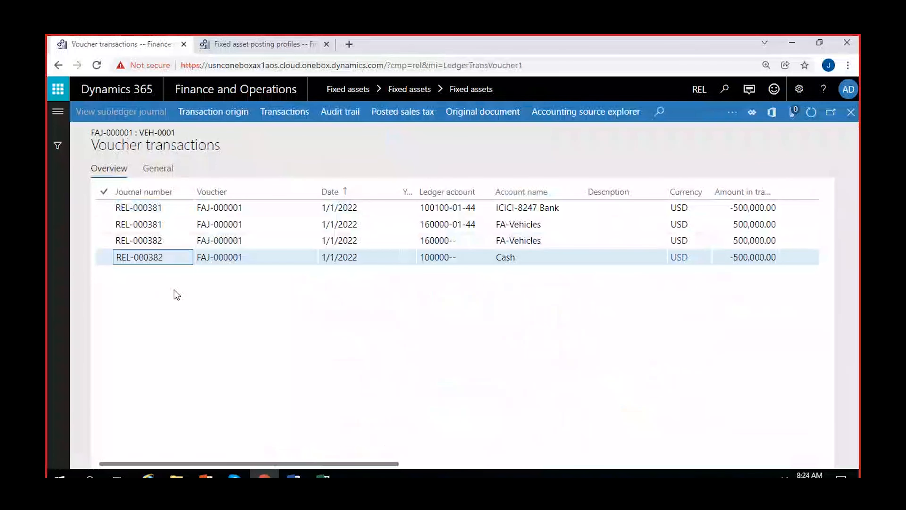
{"action": "scroll", "coordinate": [173, 289], "scroll_direction": "right", "scroll_amount": 3}
{"action": "scroll", "coordinate": [164, 317], "scroll_direction": "left", "scroll_amount": 3}
{"action": "scroll", "coordinate": [455, 315], "scroll_direction": "right", "scroll_amount": 5}
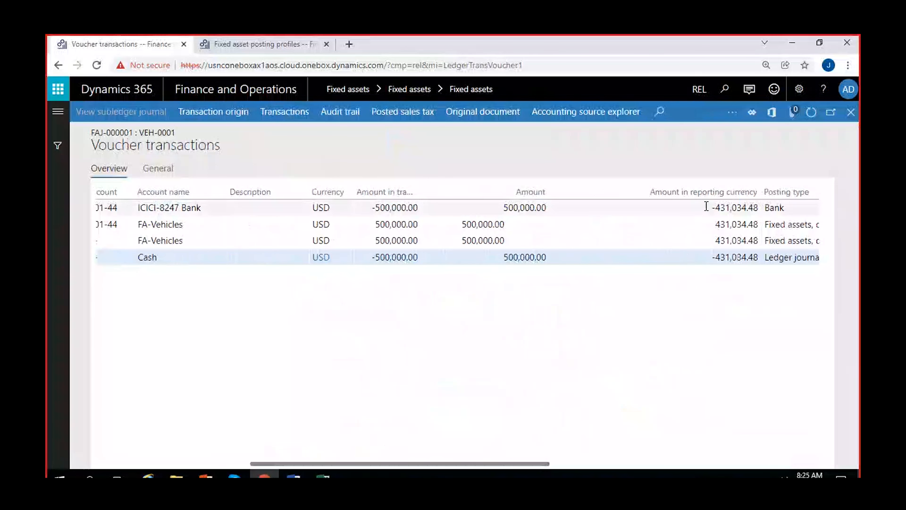
{"action": "scroll", "coordinate": [682, 224], "scroll_direction": "right", "scroll_amount": 3}
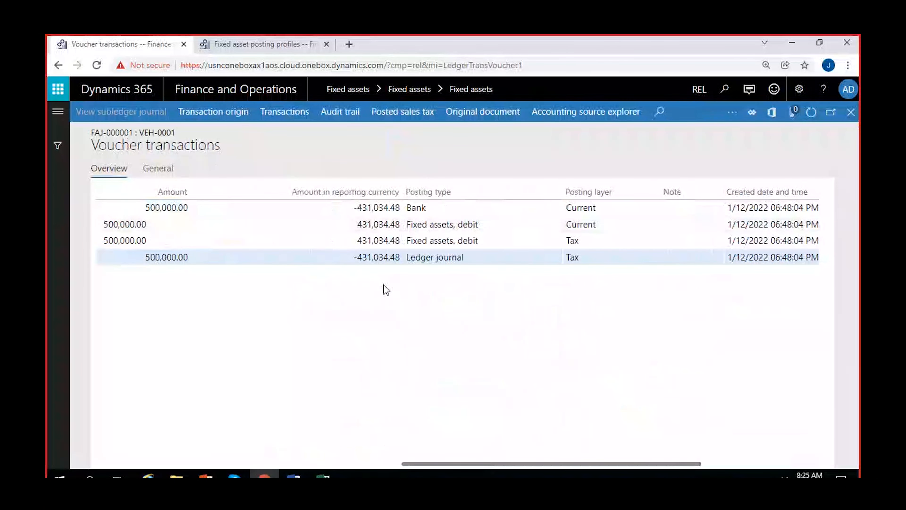
{"action": "scroll", "coordinate": [214, 298], "scroll_direction": "left", "scroll_amount": 5}
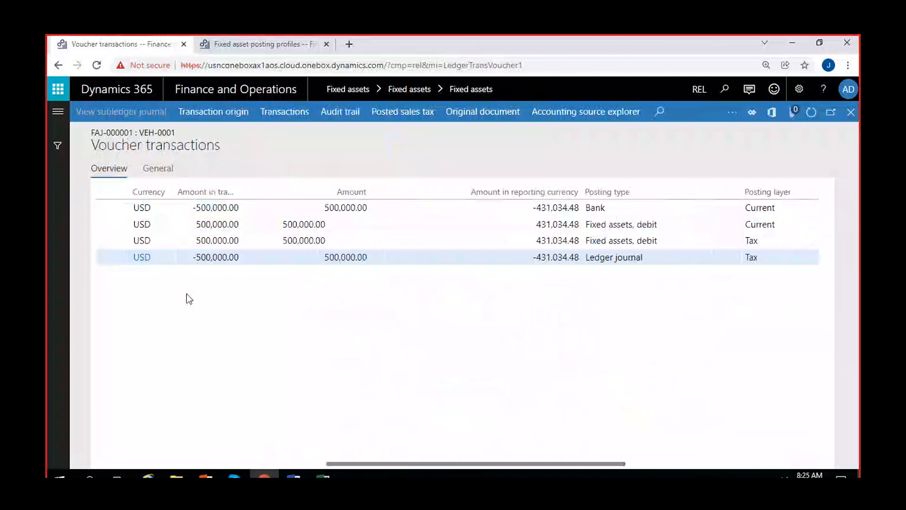
{"action": "left_click", "coordinate": [851, 113]}
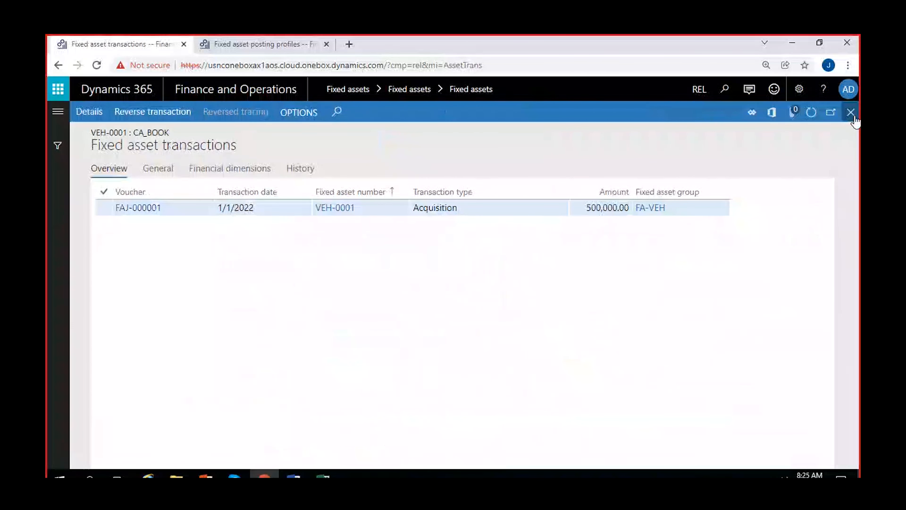
{"action": "left_click", "coordinate": [851, 113]}
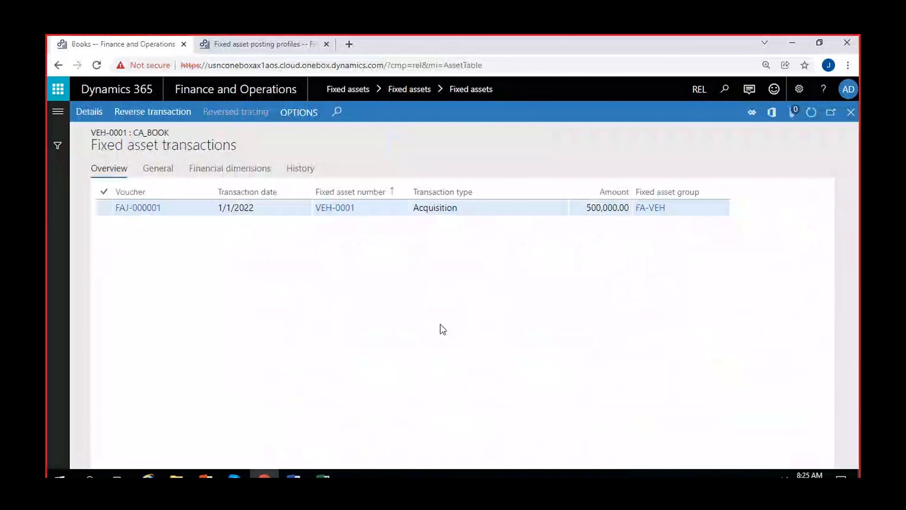
Examine the acquisition amount and net book value in CA_Book's fixed asset balances, and close the balances.
{"action": "left_click", "coordinate": [335, 113]}
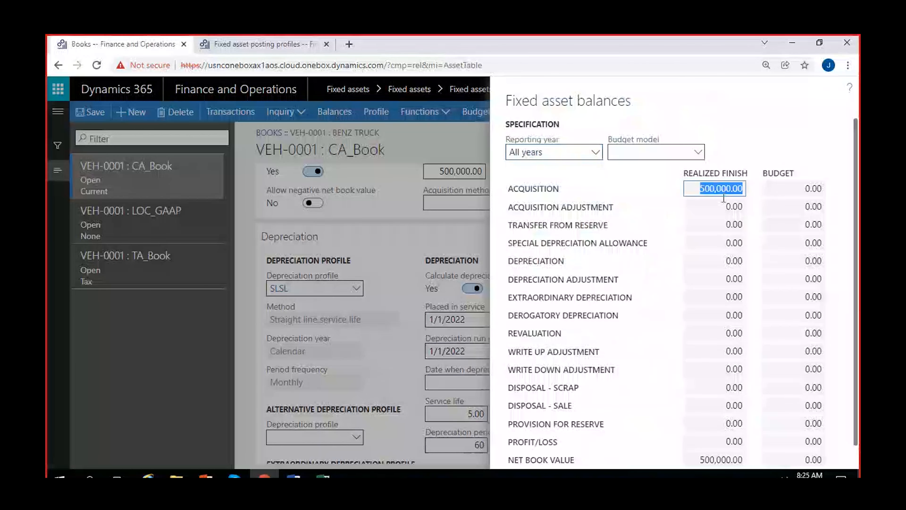
{"action": "scroll", "coordinate": [739, 250], "scroll_direction": "down", "scroll_amount": 1}
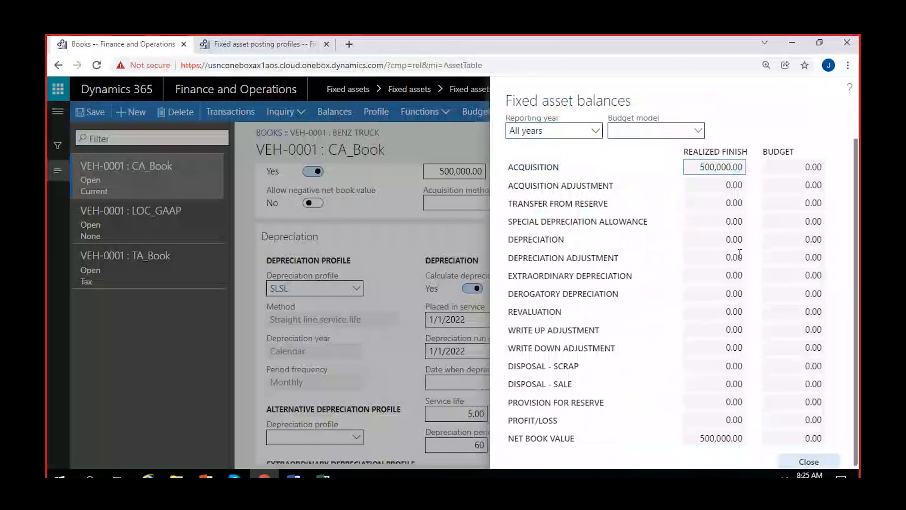
{"action": "left_click_drag", "start_coordinate": [694, 440], "coordinate": [759, 446]}
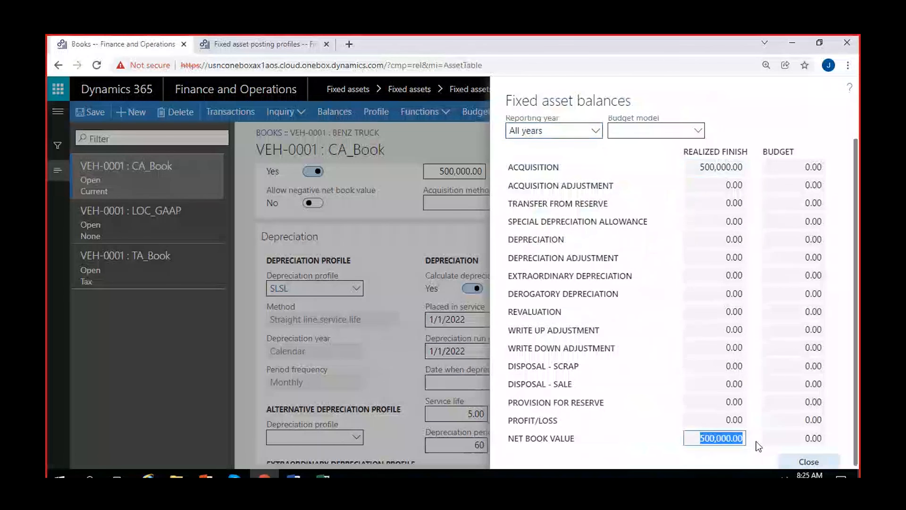
{"action": "scroll", "coordinate": [736, 244], "scroll_direction": "up", "scroll_amount": 1}
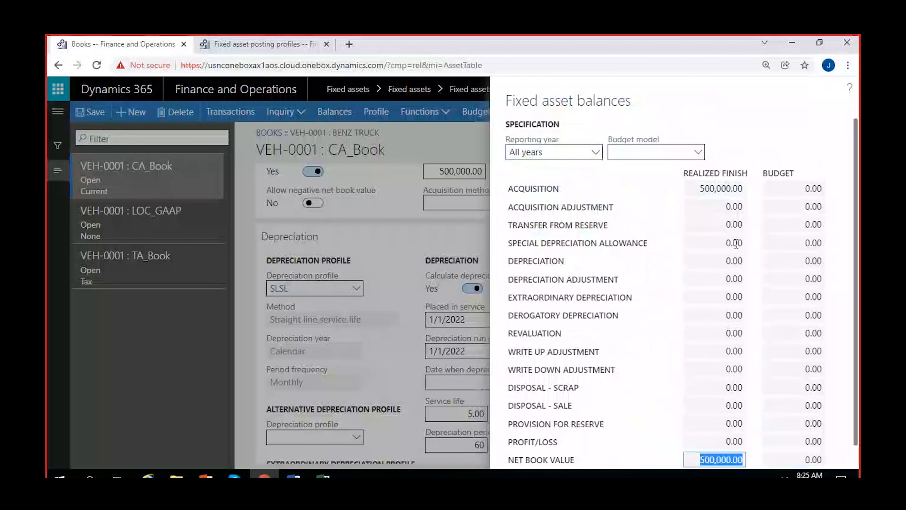
{"action": "left_click", "coordinate": [706, 189]}
{"action": "scroll", "coordinate": [712, 296], "scroll_direction": "down", "scroll_amount": 1}
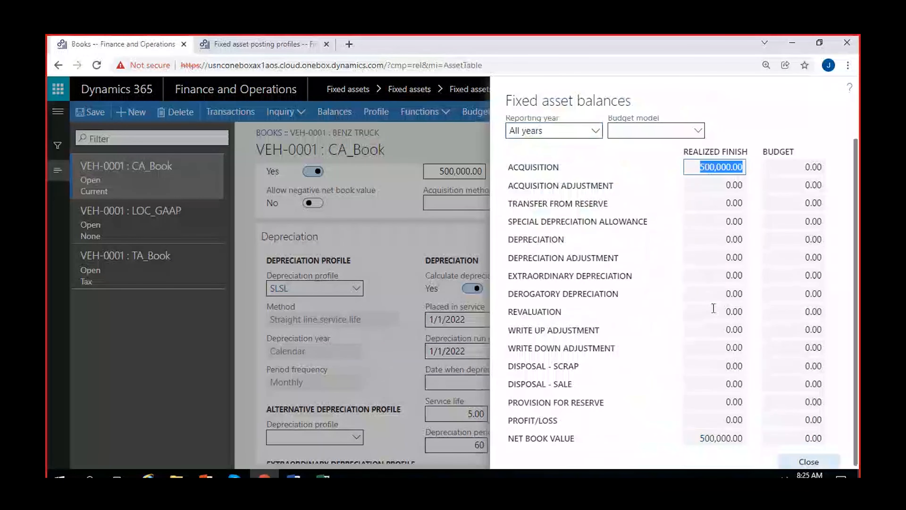
{"action": "left_click", "coordinate": [720, 437]}
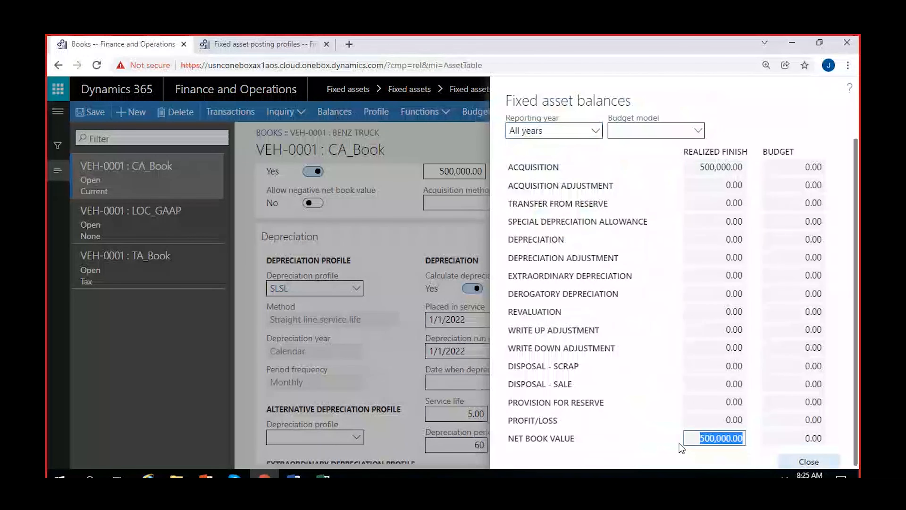
{"action": "left_click", "coordinate": [818, 455]}
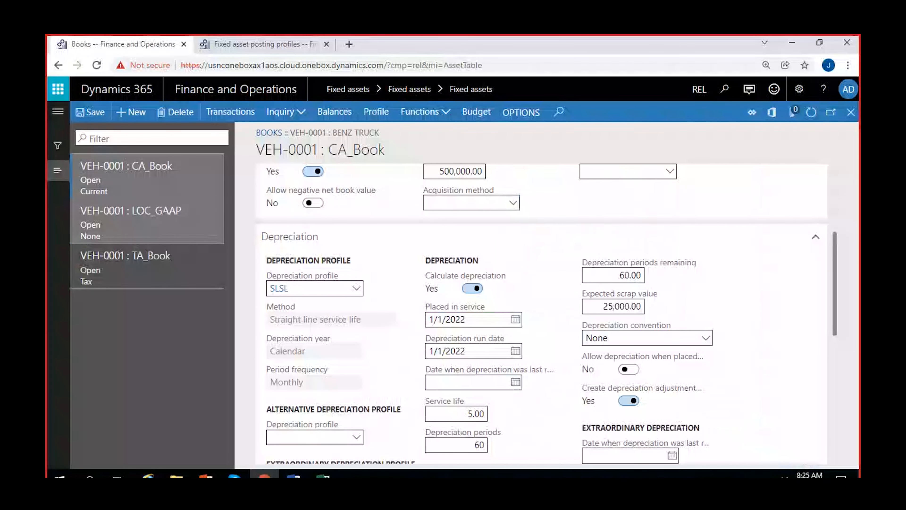
Check the posting layers on the voucher behind LOC_GAAP's acquisition transaction, and view the book's fixed asset balances.
{"action": "left_click", "coordinate": [164, 212]}
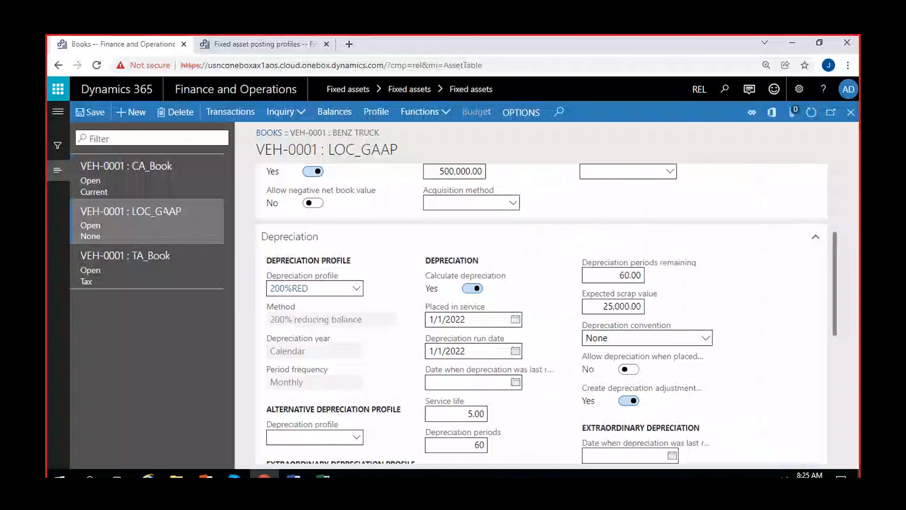
{"action": "left_click", "coordinate": [233, 108]}
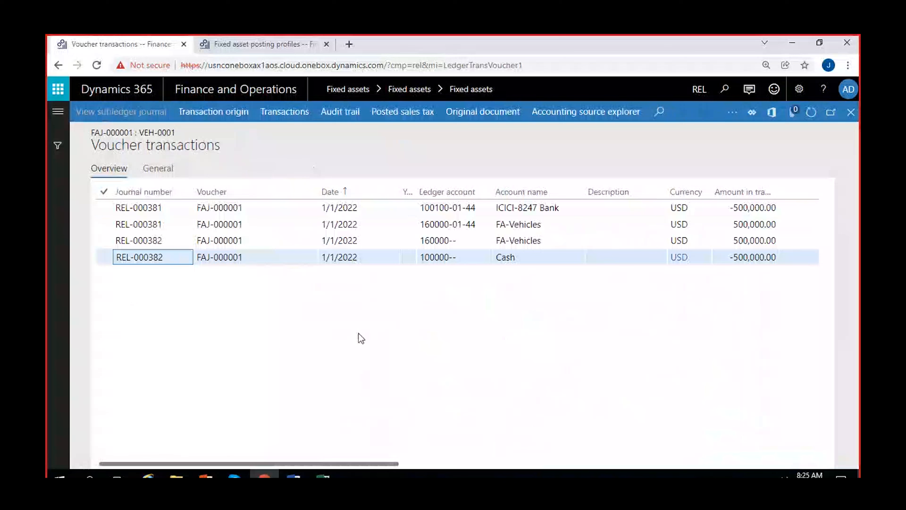
{"action": "scroll", "coordinate": [463, 314], "scroll_direction": "right", "scroll_amount": 5}
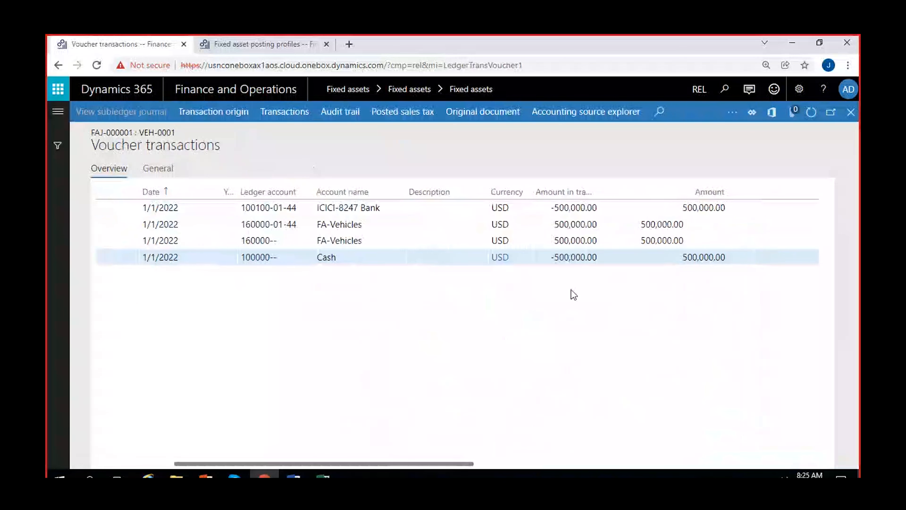
{"action": "scroll", "coordinate": [573, 295], "scroll_direction": "right", "scroll_amount": 5}
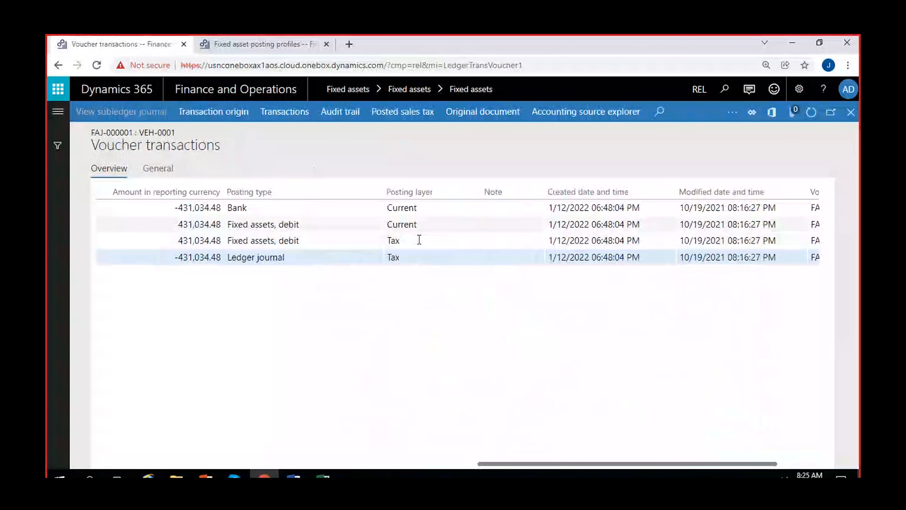
{"action": "left_click", "coordinate": [852, 113]}
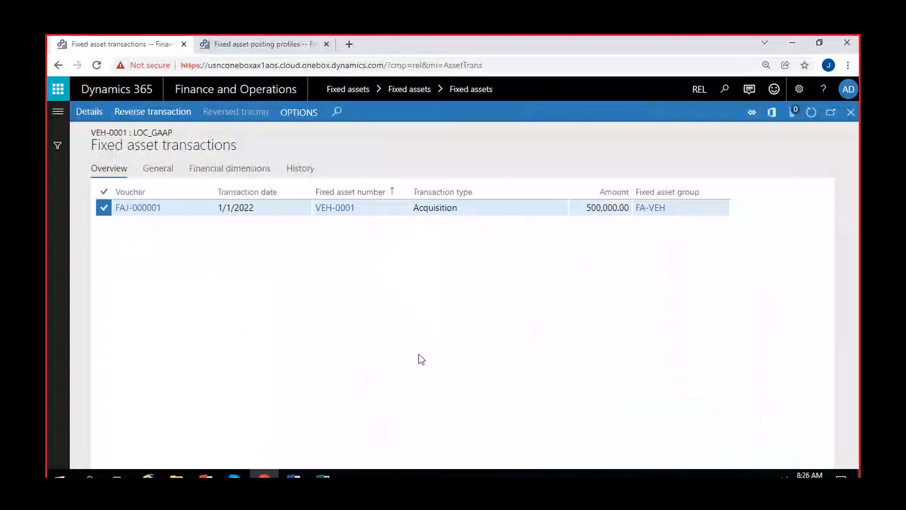
{"action": "left_click", "coordinate": [851, 112]}
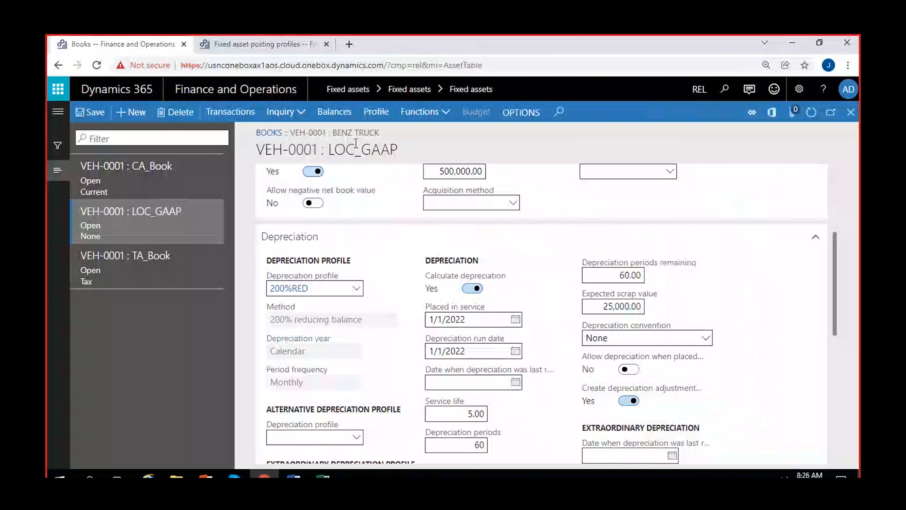
{"action": "left_click", "coordinate": [340, 107]}
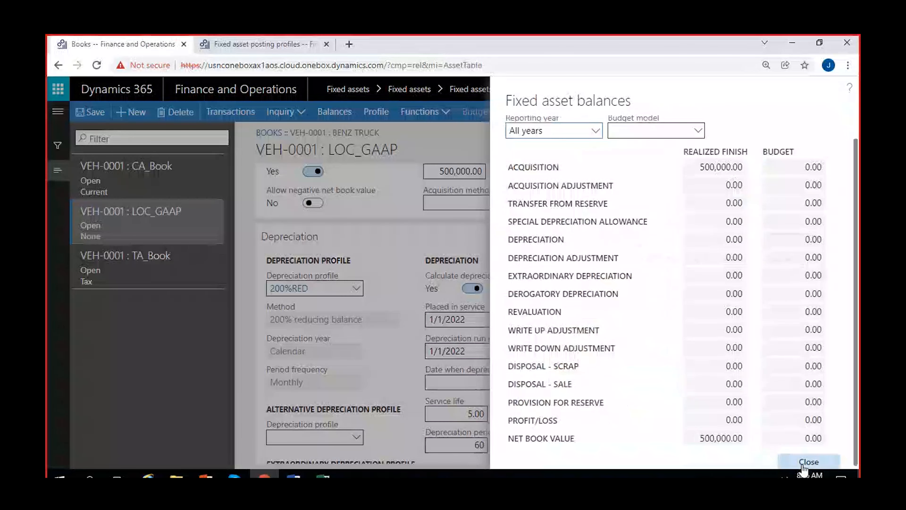
{"action": "left_click", "coordinate": [808, 461]}
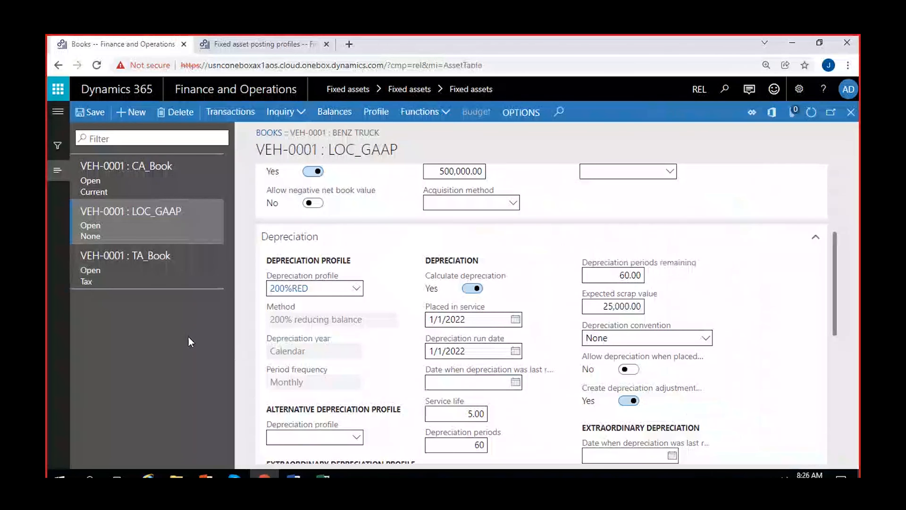
Check the acquisition entry in TA_Book's fixed asset transactions, including its date, type and amount, and return to the books.
{"action": "left_click", "coordinate": [168, 257]}
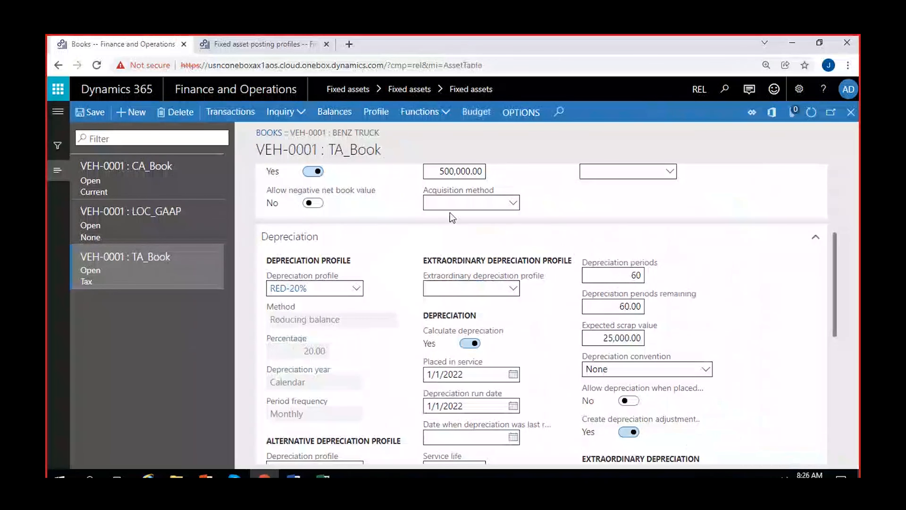
{"action": "left_click", "coordinate": [233, 115]}
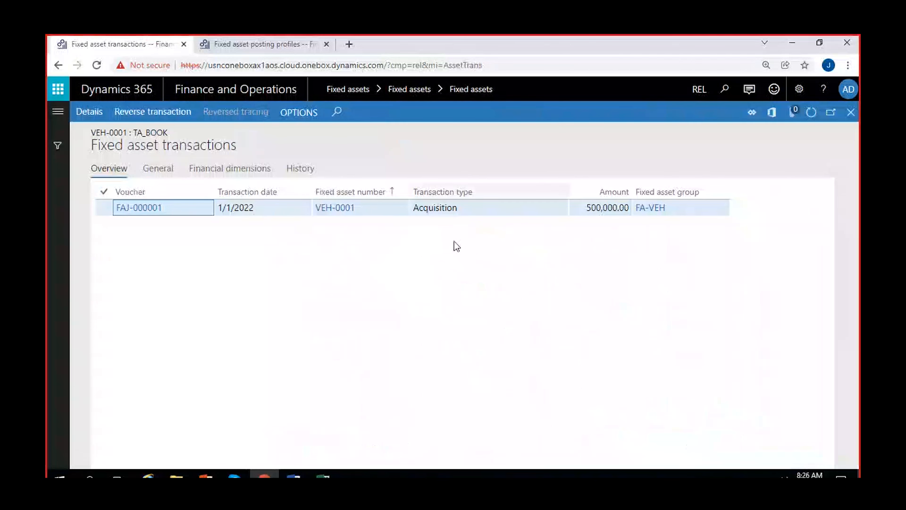
{"action": "left_click", "coordinate": [455, 208]}
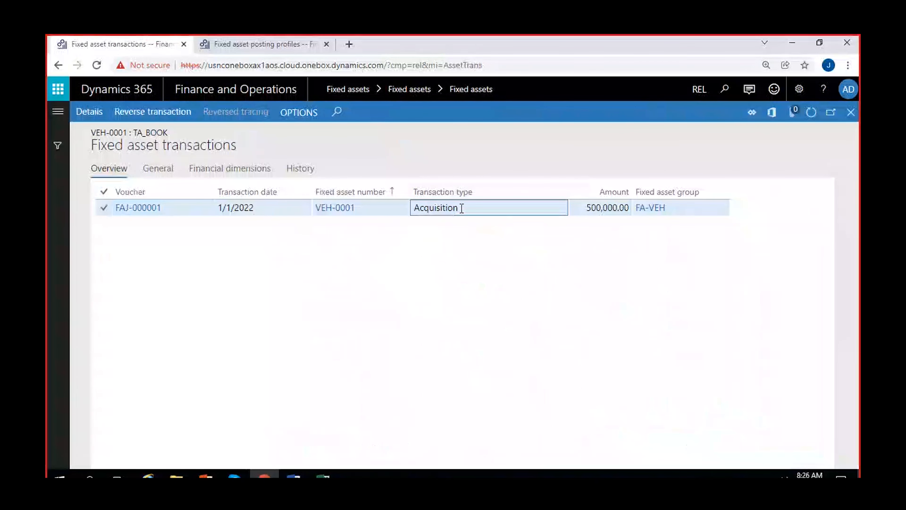
{"action": "left_click", "coordinate": [850, 112]}
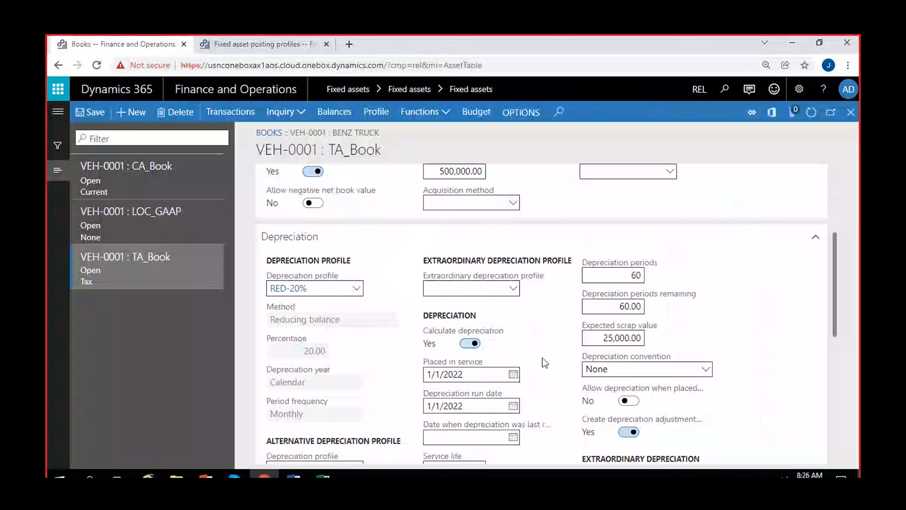
Open TA_Book's depreciation profile to examine the monthly amounts, and start the Calculator app.
{"action": "scroll", "coordinate": [545, 362], "scroll_direction": "up", "scroll_amount": 5}
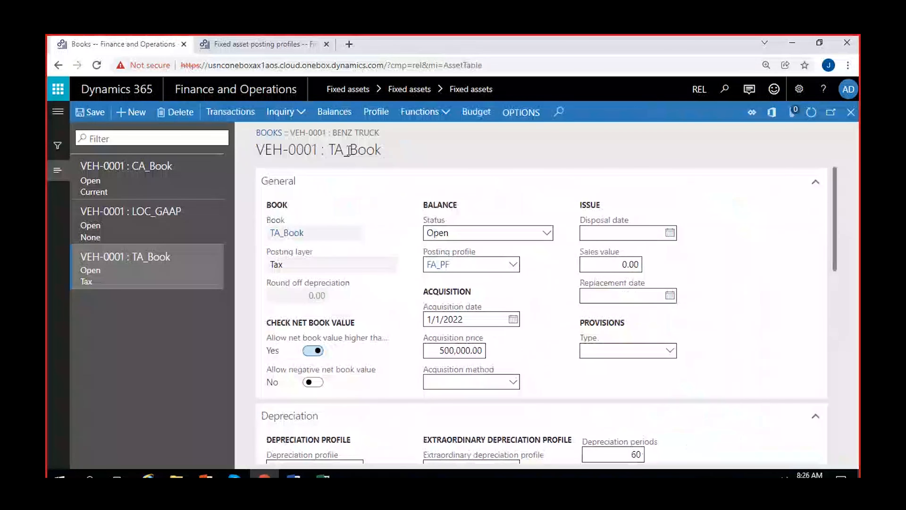
{"action": "left_click", "coordinate": [377, 112]}
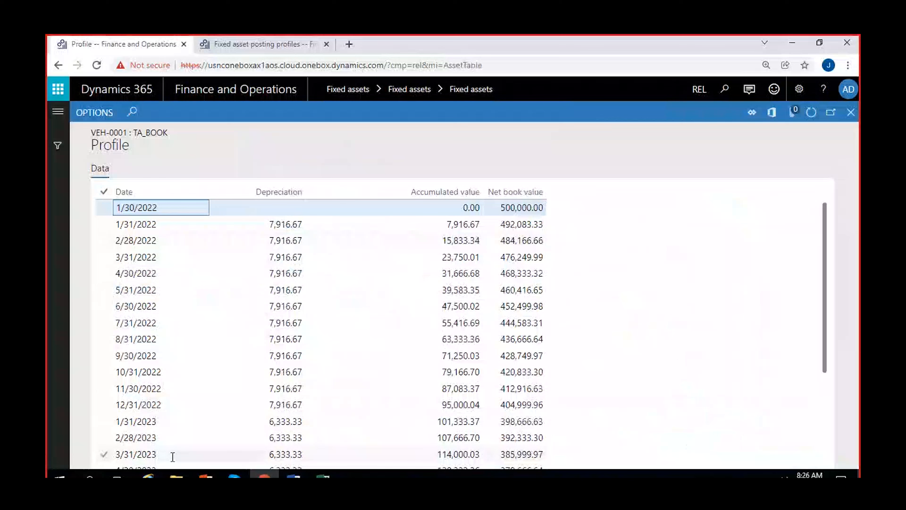
{"action": "left_click", "coordinate": [90, 476]}
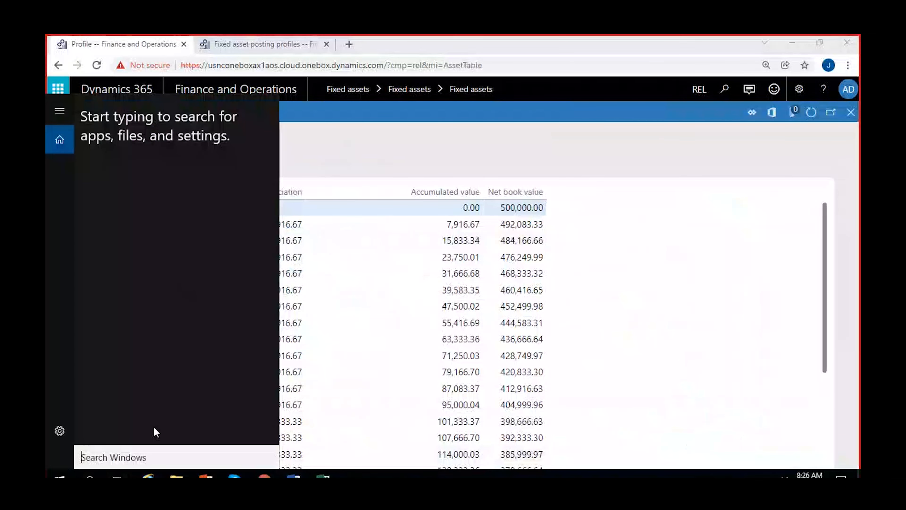
{"action": "type", "text": "cal"}
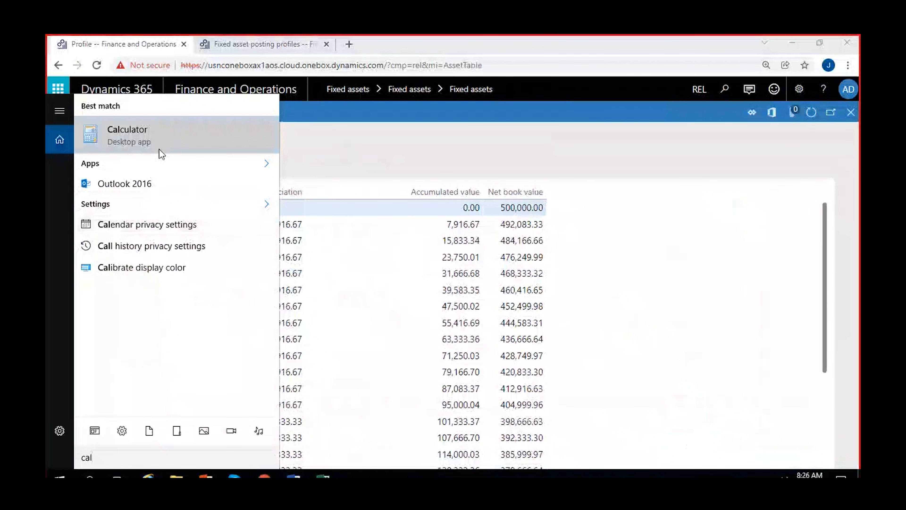
{"action": "left_click", "coordinate": [160, 150]}
Calculate 20 percent of 475000 for the first year's reducing balance depreciation.
{"action": "left_click", "coordinate": [701, 299]}
{"action": "left_click", "coordinate": [701, 280]}
{"action": "left_click", "coordinate": [725, 299]}
{"action": "left_click", "coordinate": [720, 336]}
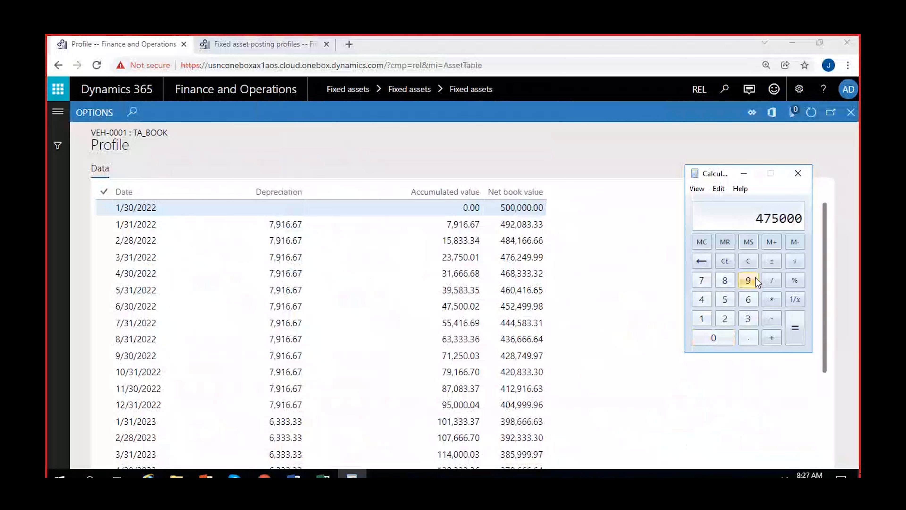
{"action": "left_click", "coordinate": [772, 314]}
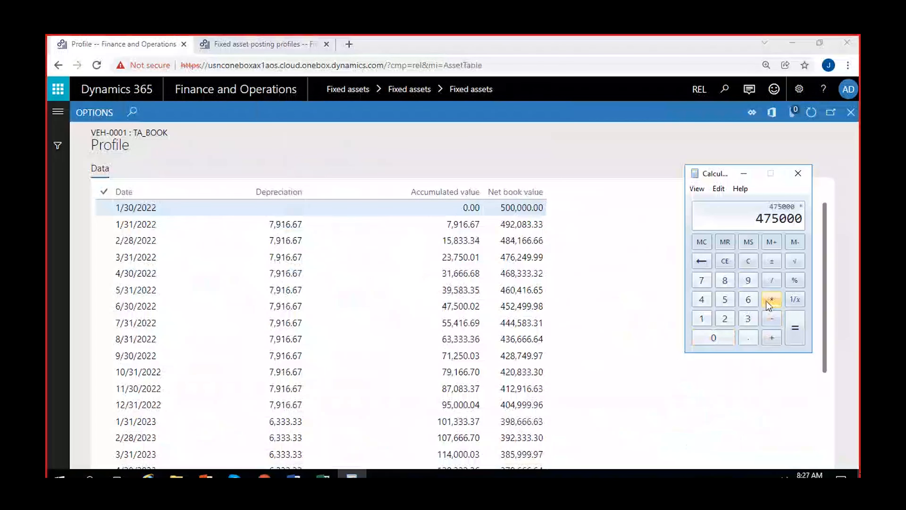
{"action": "left_click", "coordinate": [724, 321]}
{"action": "left_click", "coordinate": [722, 334]}
{"action": "left_click", "coordinate": [795, 280]}
{"action": "left_click", "coordinate": [773, 280]}
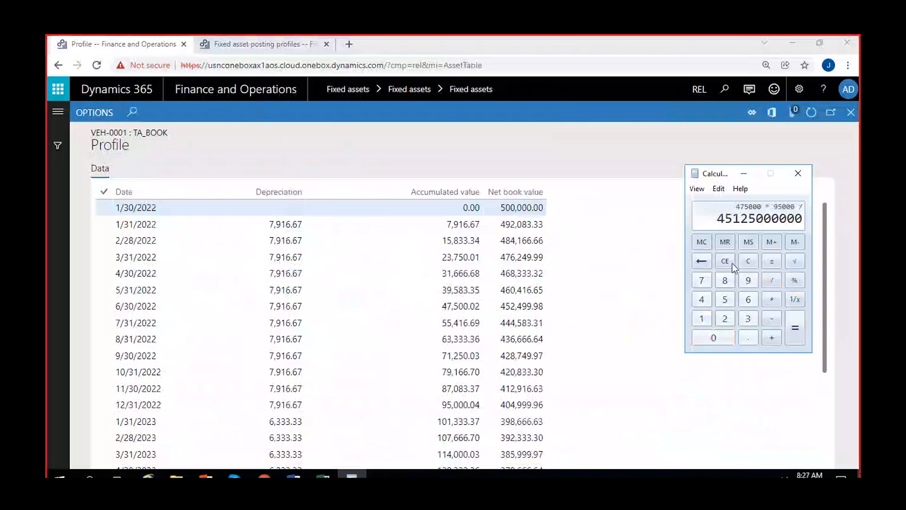
Clear the calculation and divide 95000 by 12 to check the first year's monthly depreciation.
{"action": "left_click", "coordinate": [748, 261]}
{"action": "left_click", "coordinate": [751, 283]}
{"action": "left_click", "coordinate": [729, 299]}
{"action": "triple_click", "coordinate": [708, 336]}
{"action": "left_click", "coordinate": [777, 281]}
{"action": "left_click", "coordinate": [701, 319]}
{"action": "left_click", "coordinate": [725, 318]}
{"action": "left_click", "coordinate": [792, 325]}
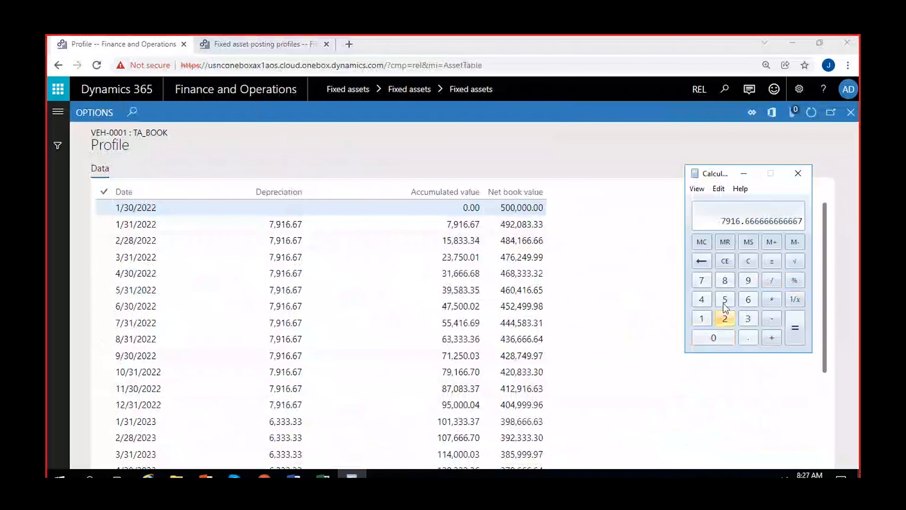
Subtract 95000 from 475000 to work out the second year's depreciable base.
{"action": "left_click", "coordinate": [748, 260]}
{"action": "left_click", "coordinate": [702, 296]}
{"action": "left_click", "coordinate": [705, 283]}
{"action": "left_click", "coordinate": [724, 299]}
{"action": "left_click", "coordinate": [715, 337]}
{"action": "double_click", "coordinate": [719, 339]}
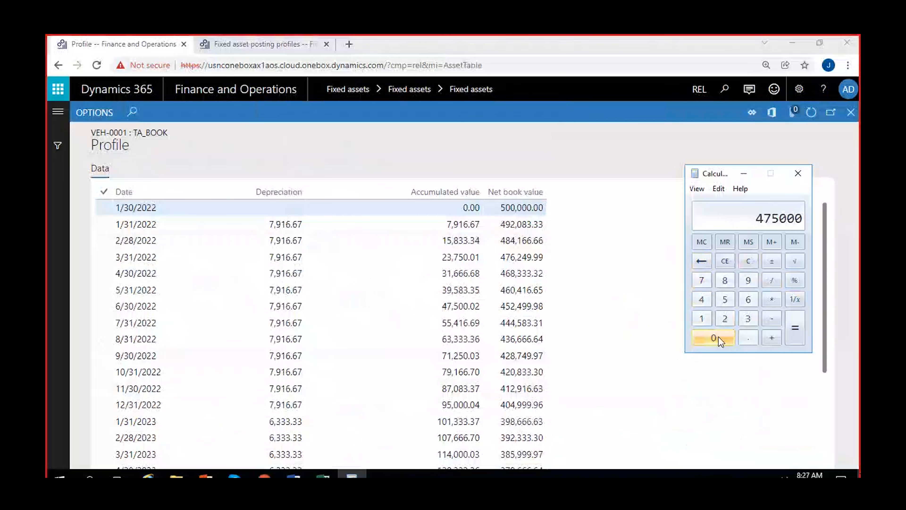
{"action": "left_click", "coordinate": [771, 318]}
{"action": "left_click", "coordinate": [748, 280]}
{"action": "left_click", "coordinate": [733, 295]}
{"action": "left_click", "coordinate": [716, 337]}
{"action": "left_click", "coordinate": [715, 336]}
{"action": "left_click", "coordinate": [715, 336]}
{"action": "left_click", "coordinate": [797, 335]}
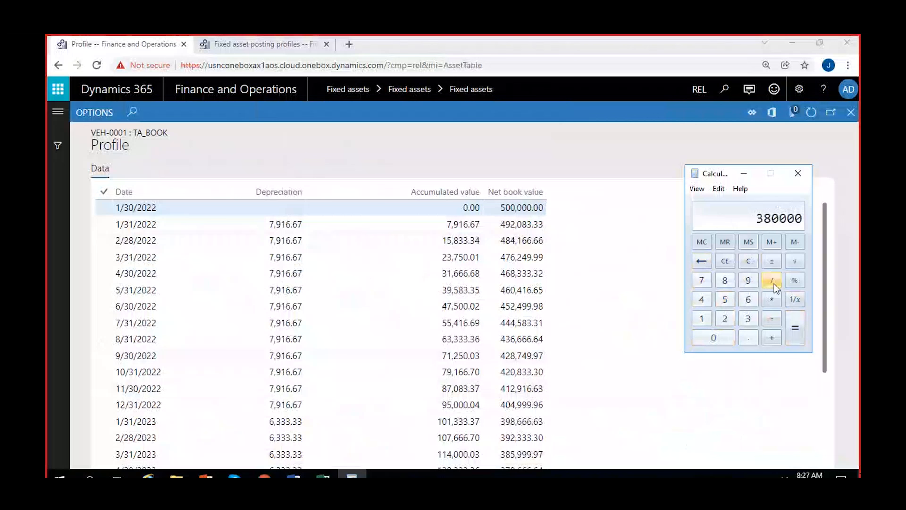
Take 20 percent of the reduced base for the second year's depreciation.
{"action": "left_click", "coordinate": [773, 300]}
{"action": "left_click", "coordinate": [728, 317]}
{"action": "left_click", "coordinate": [715, 336]}
{"action": "left_click", "coordinate": [794, 282]}
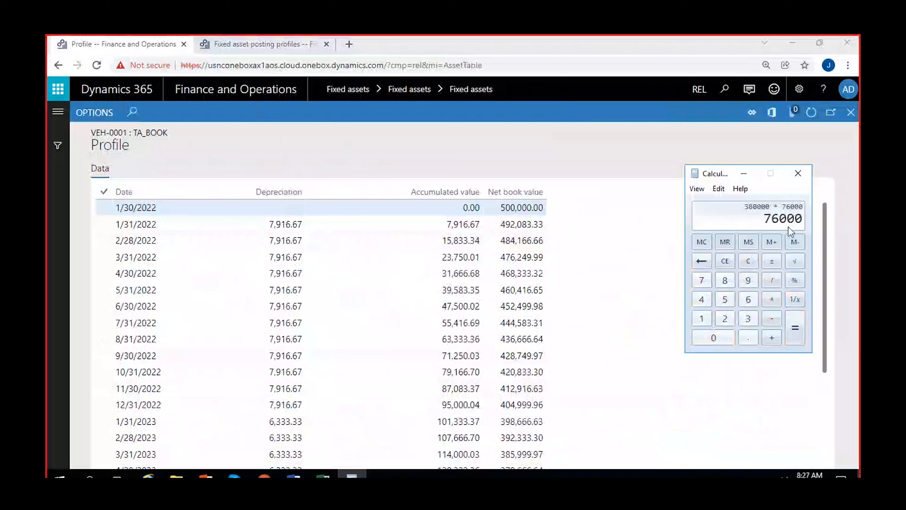
Clear the calculation and divide 76000 by 12 to check the second year's monthly depreciation.
{"action": "left_click", "coordinate": [748, 261]}
{"action": "left_click", "coordinate": [703, 280]}
{"action": "left_click", "coordinate": [748, 299]}
{"action": "left_click", "coordinate": [714, 338]}
{"action": "left_click", "coordinate": [712, 337]}
{"action": "left_click", "coordinate": [712, 337]}
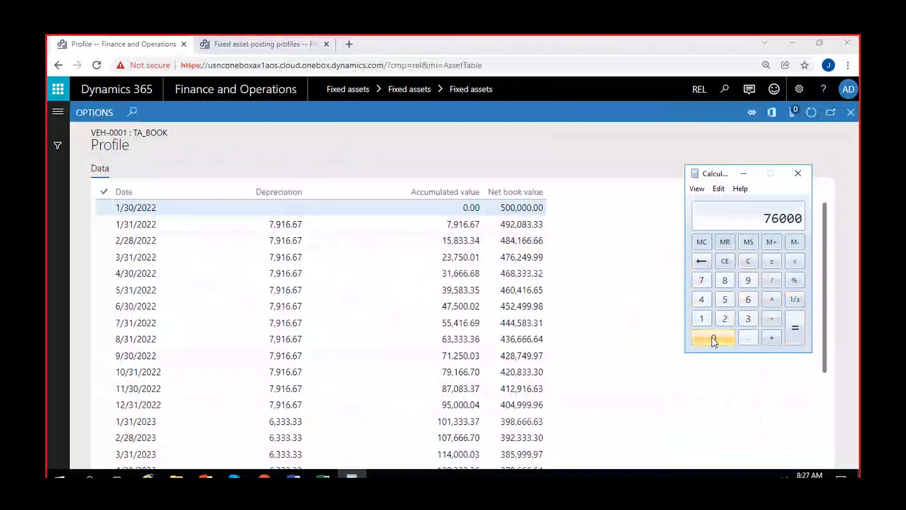
{"action": "left_click", "coordinate": [772, 279]}
{"action": "left_click", "coordinate": [702, 319]}
{"action": "left_click", "coordinate": [724, 319]}
{"action": "left_click", "coordinate": [795, 330]}
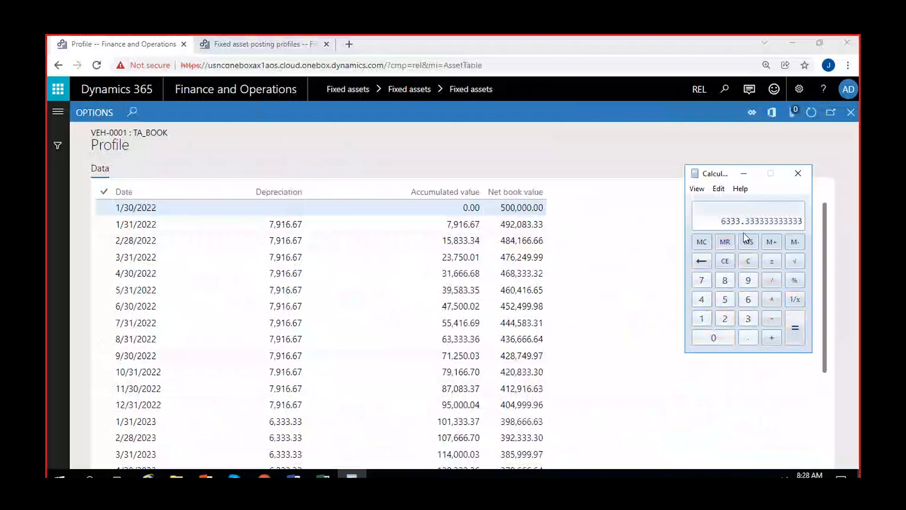
Examine how the monthly depreciation changes from year to year in TA_Book's profile through 2026, and return to its first row.
{"action": "scroll", "coordinate": [380, 371], "scroll_direction": "down", "scroll_amount": 3}
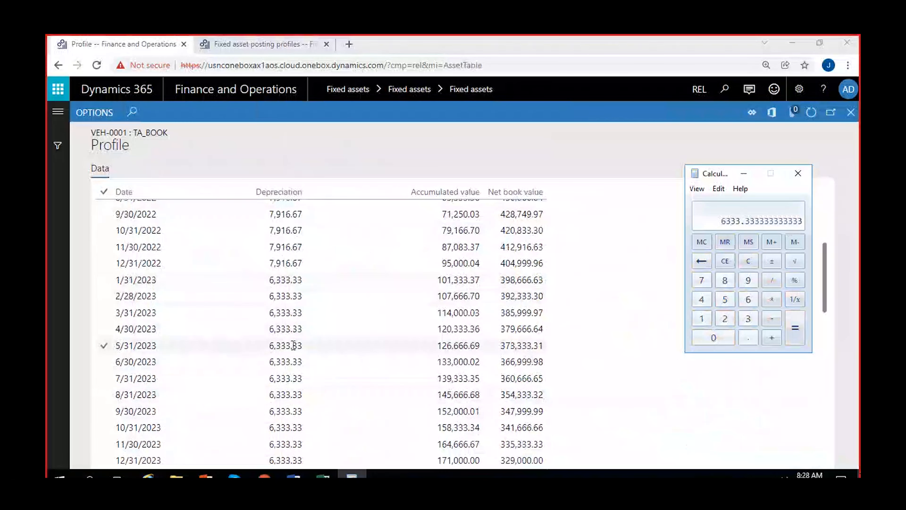
{"action": "scroll", "coordinate": [293, 344], "scroll_direction": "down", "scroll_amount": 2}
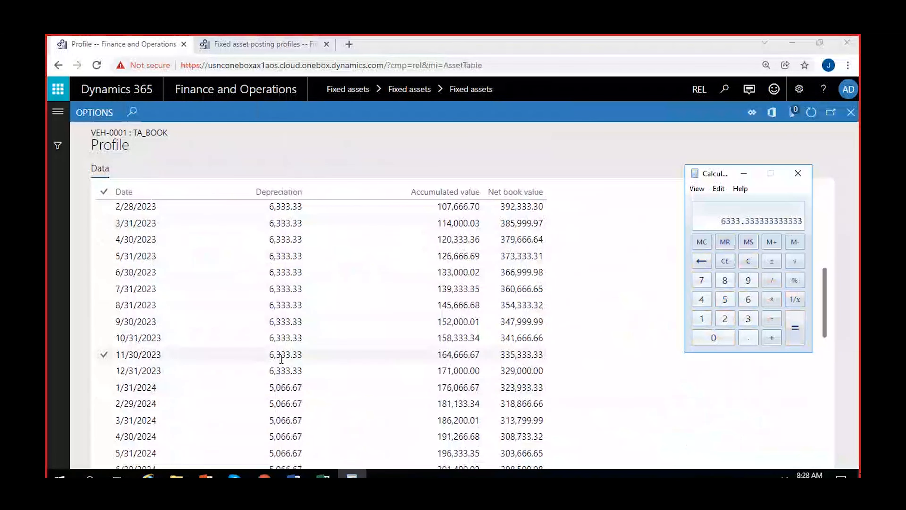
{"action": "scroll", "coordinate": [296, 338], "scroll_direction": "up", "scroll_amount": 2}
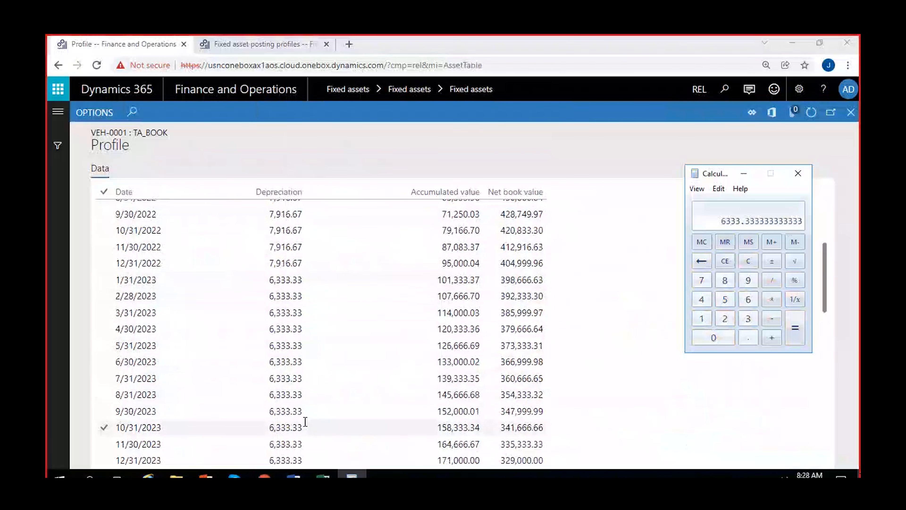
{"action": "scroll", "coordinate": [305, 422], "scroll_direction": "down", "scroll_amount": 2}
{"action": "scroll", "coordinate": [299, 370], "scroll_direction": "down", "scroll_amount": 2}
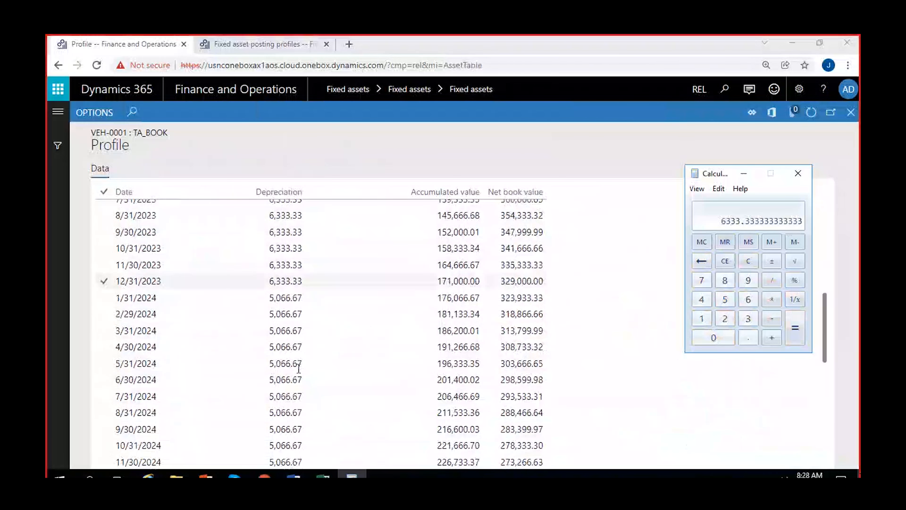
{"action": "left_click", "coordinate": [295, 373]}
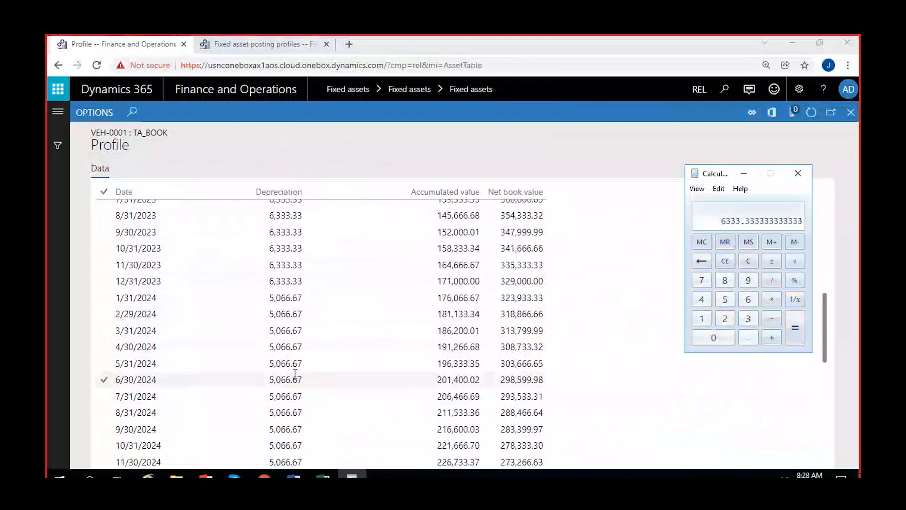
{"action": "scroll", "coordinate": [304, 372], "scroll_direction": "down", "scroll_amount": 5}
{"action": "left_click", "coordinate": [309, 347]}
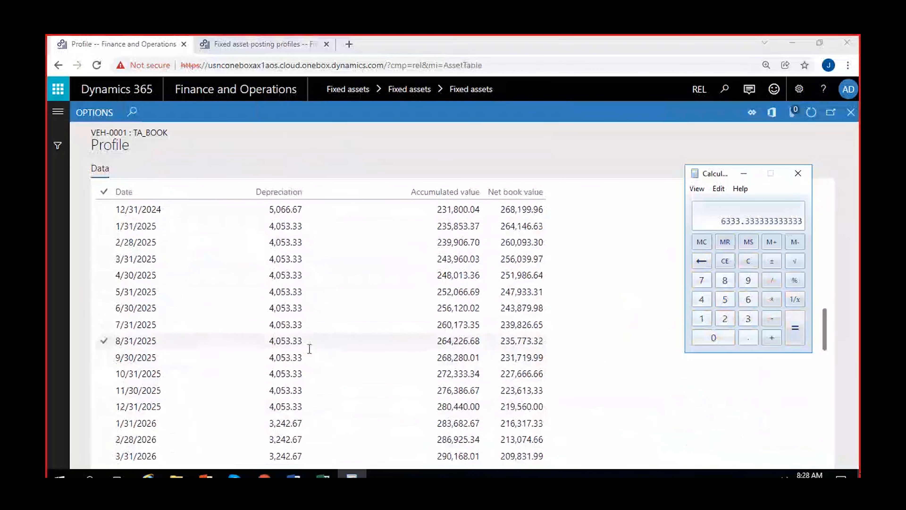
{"action": "scroll", "coordinate": [309, 348], "scroll_direction": "down", "scroll_amount": 2}
{"action": "left_click", "coordinate": [287, 381]}
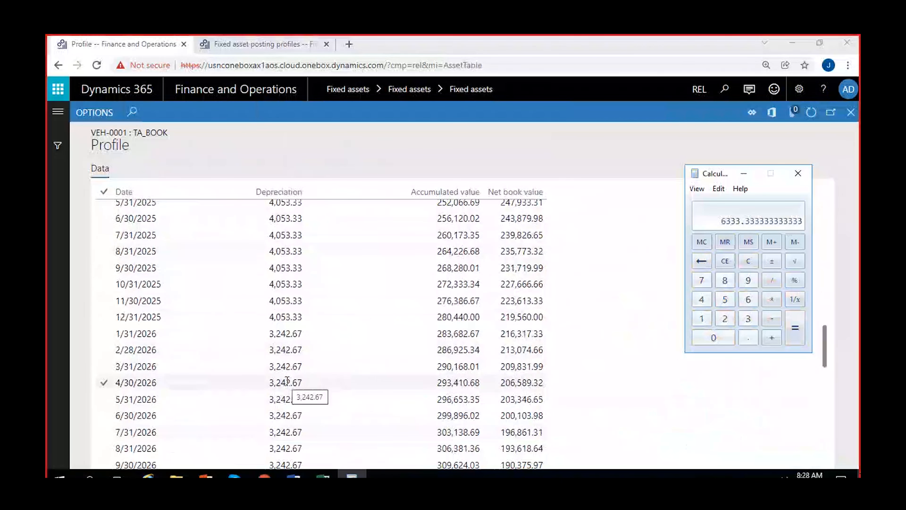
{"action": "scroll", "coordinate": [287, 380], "scroll_direction": "up", "scroll_amount": 9}
{"action": "left_click", "coordinate": [287, 381]}
{"action": "key", "text": "ctrl+Home"}
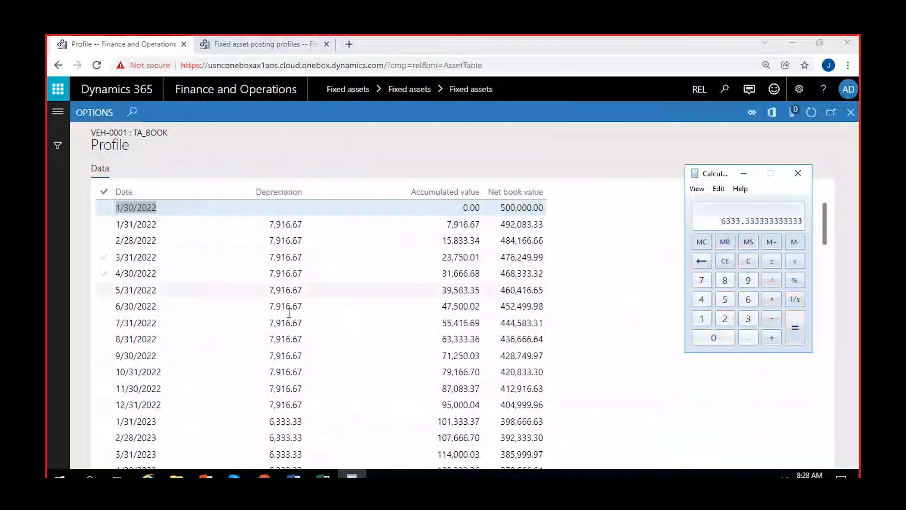
Review the accumulated and net book values for 2022 and 2023 in the profile, and close the profile and the books.
{"action": "left_click", "coordinate": [351, 206]}
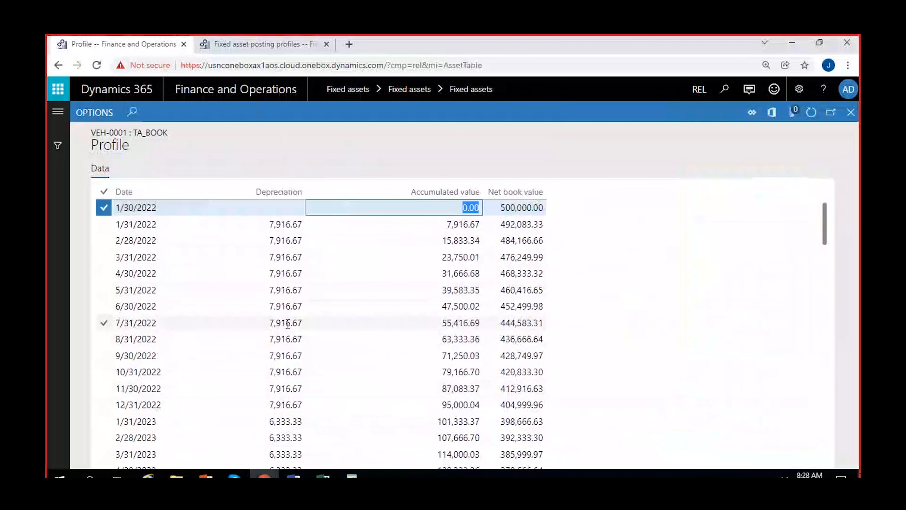
{"action": "scroll", "coordinate": [275, 350], "scroll_direction": "down", "scroll_amount": 3}
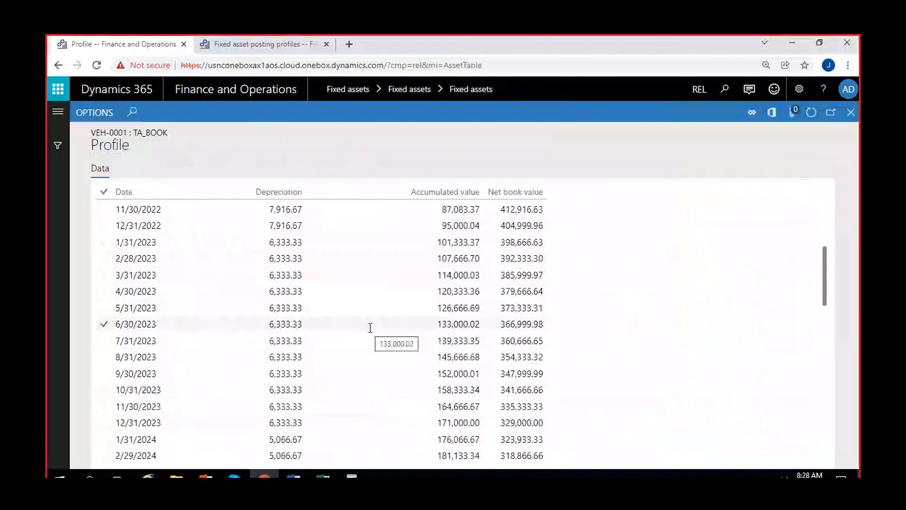
{"action": "left_click", "coordinate": [357, 320]}
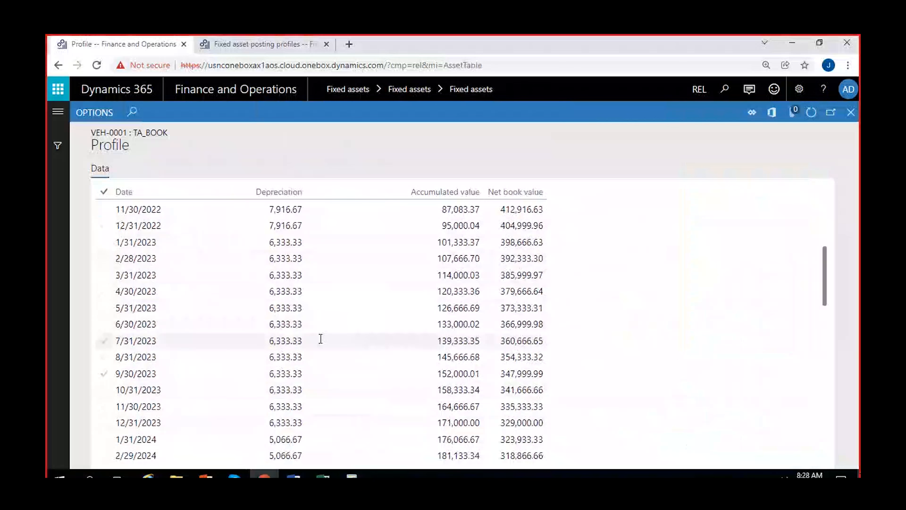
{"action": "left_click", "coordinate": [851, 112]}
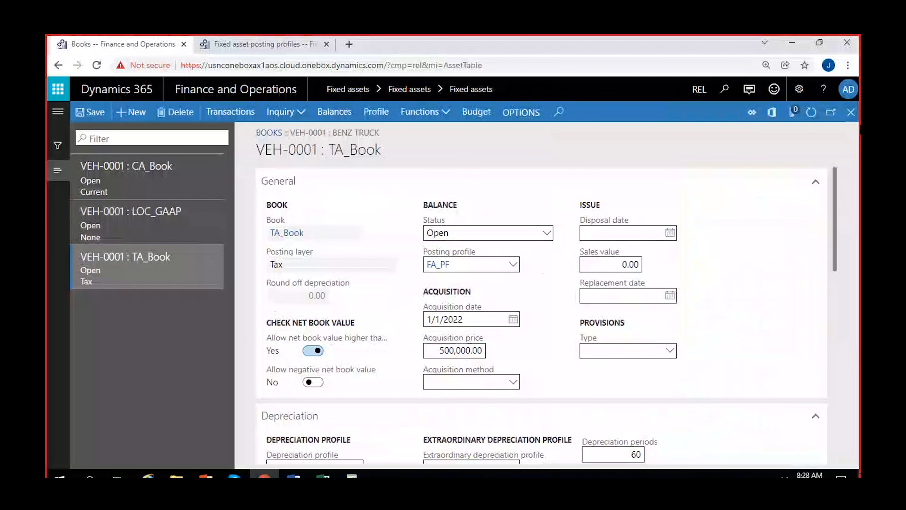
{"action": "left_click", "coordinate": [851, 113]}
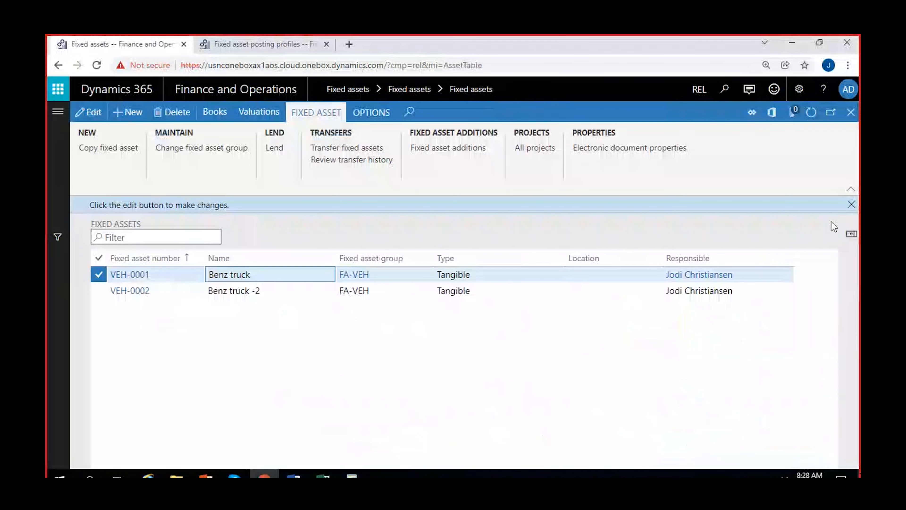
Open the valuations of the Benz truck VEH-0001 and examine its asset details and the balances of each book.
{"action": "left_click", "coordinate": [497, 256]}
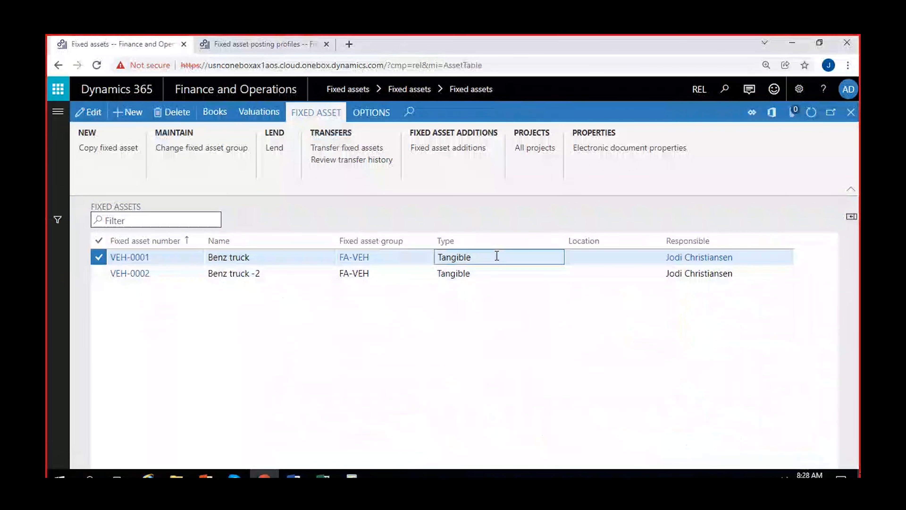
{"action": "left_click", "coordinate": [264, 115]}
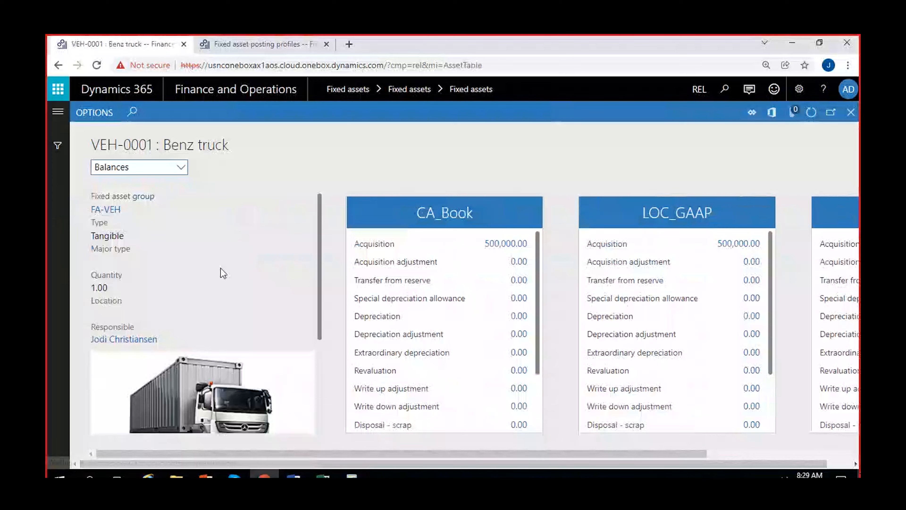
{"action": "scroll", "coordinate": [221, 269], "scroll_direction": "right", "scroll_amount": 4}
{"action": "scroll", "coordinate": [221, 268], "scroll_direction": "left", "scroll_amount": 4}
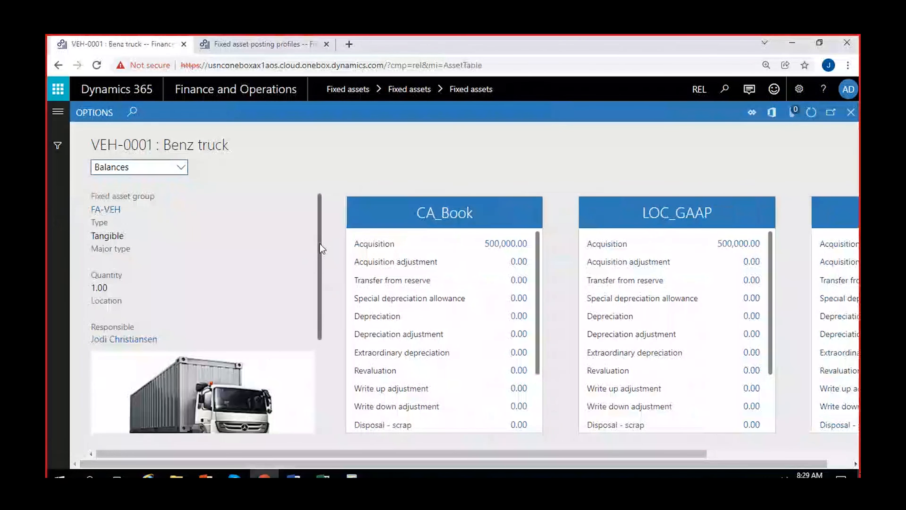
{"action": "scroll", "coordinate": [324, 308], "scroll_direction": "up", "scroll_amount": 3}
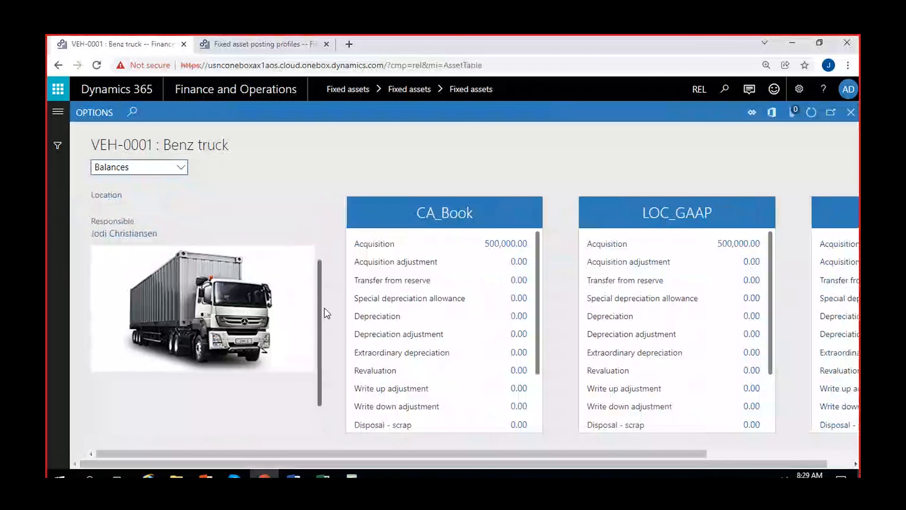
{"action": "scroll", "coordinate": [324, 277], "scroll_direction": "up", "scroll_amount": 3}
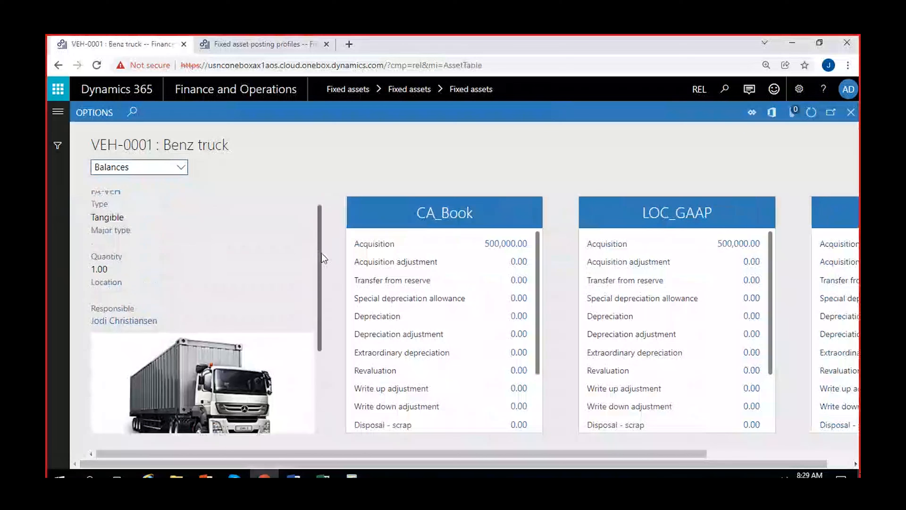
Review the Benz truck's balances down to the net book value in CA_Book, LOC_GAAP and TA_Book.
{"action": "left_click_drag", "start_coordinate": [419, 459], "coordinate": [601, 463]}
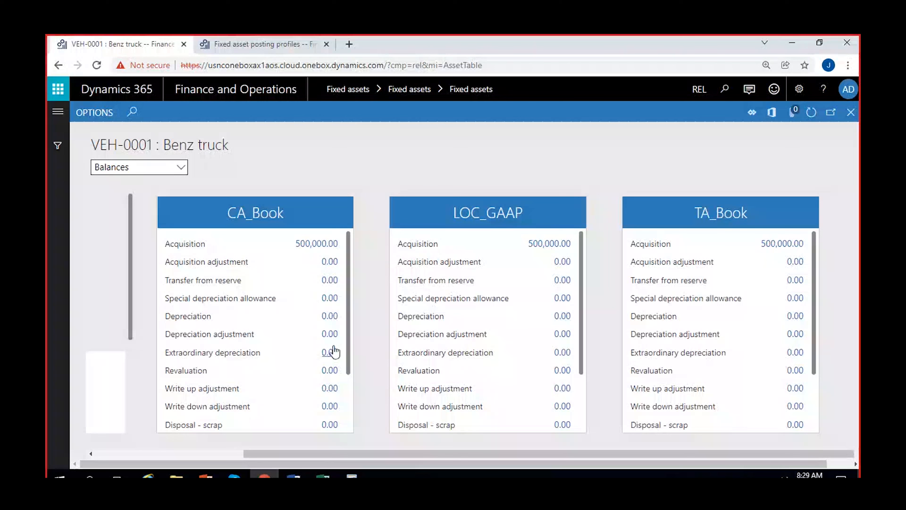
{"action": "scroll", "coordinate": [334, 352], "scroll_direction": "down", "scroll_amount": 5}
{"action": "scroll", "coordinate": [550, 424], "scroll_direction": "down", "scroll_amount": 5}
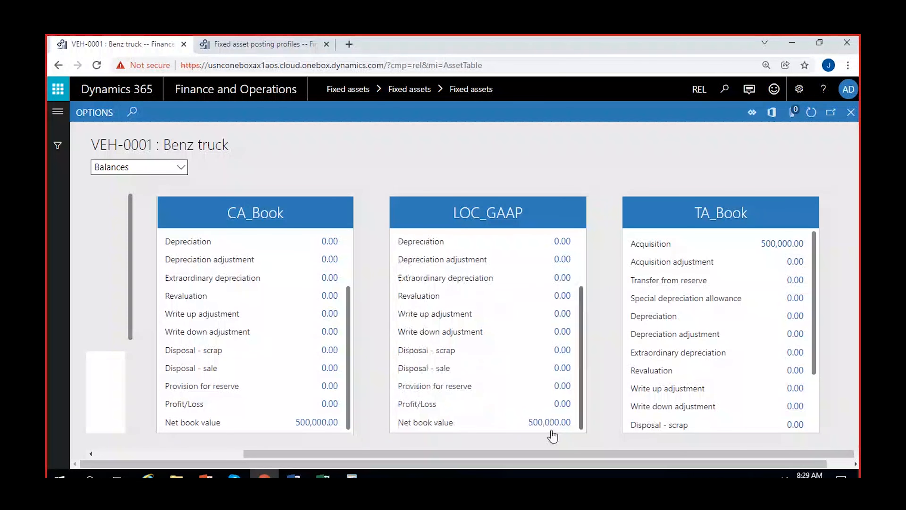
{"action": "scroll", "coordinate": [815, 278], "scroll_direction": "down", "scroll_amount": 5}
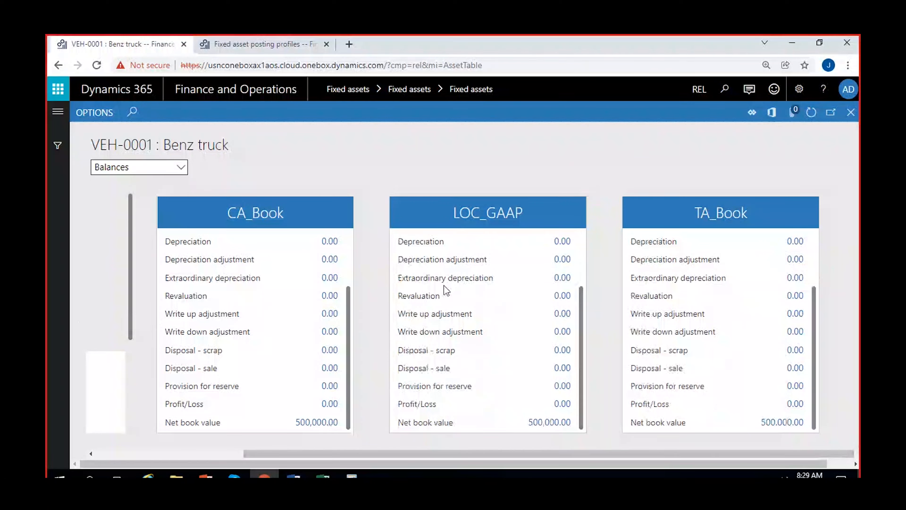
{"action": "scroll", "coordinate": [249, 329], "scroll_direction": "left", "scroll_amount": 4}
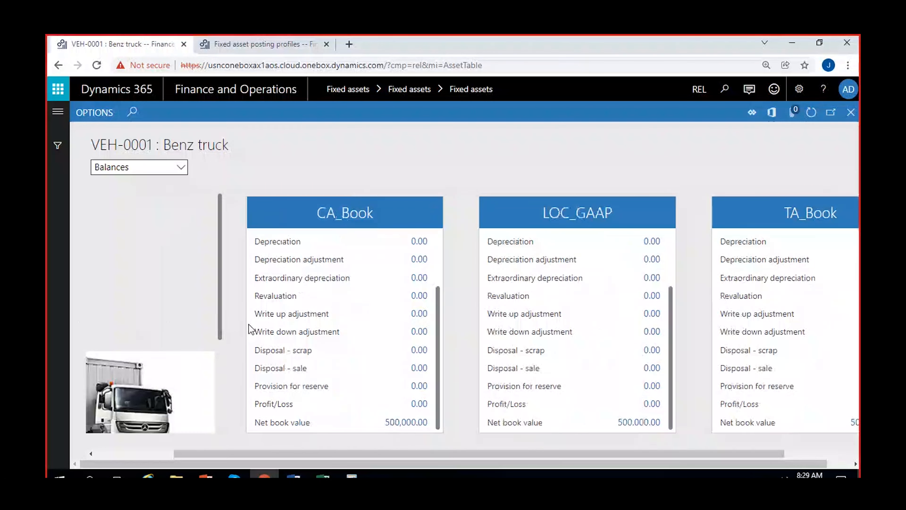
{"action": "scroll", "coordinate": [249, 329], "scroll_direction": "right", "scroll_amount": 4}
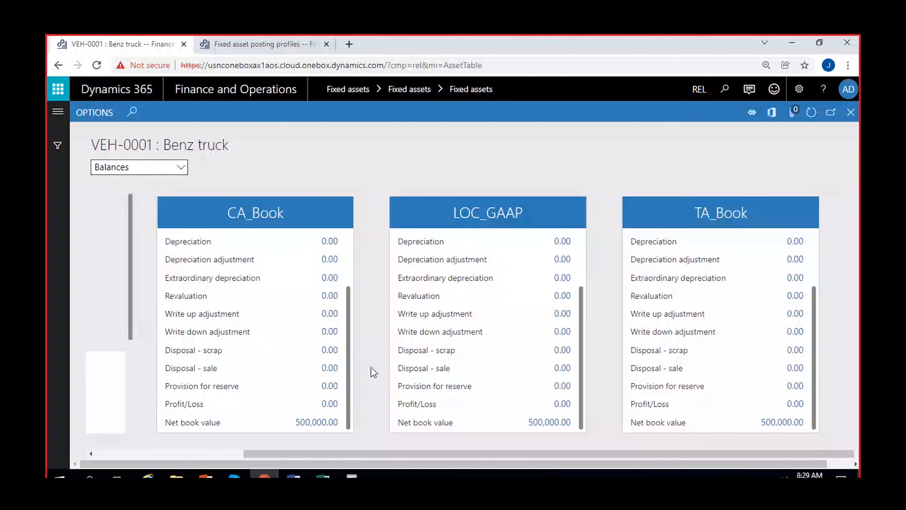
Check the transaction behind CA_Book's acquisition balance, compare the acquisition balances of the other books, and close the valuations.
{"action": "left_click_drag", "start_coordinate": [348, 335], "coordinate": [353, 241]}
{"action": "left_click", "coordinate": [321, 243]}
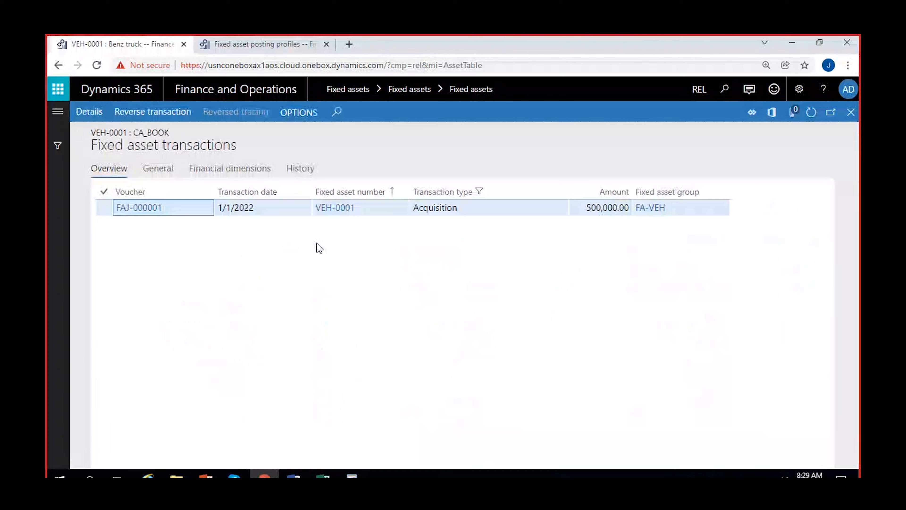
{"action": "left_click", "coordinate": [851, 113]}
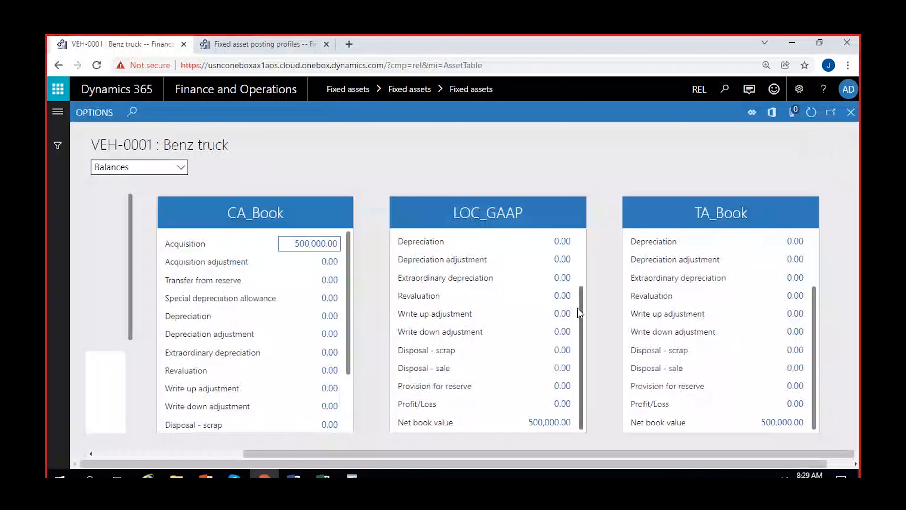
{"action": "scroll", "coordinate": [579, 311], "scroll_direction": "up", "scroll_amount": 3}
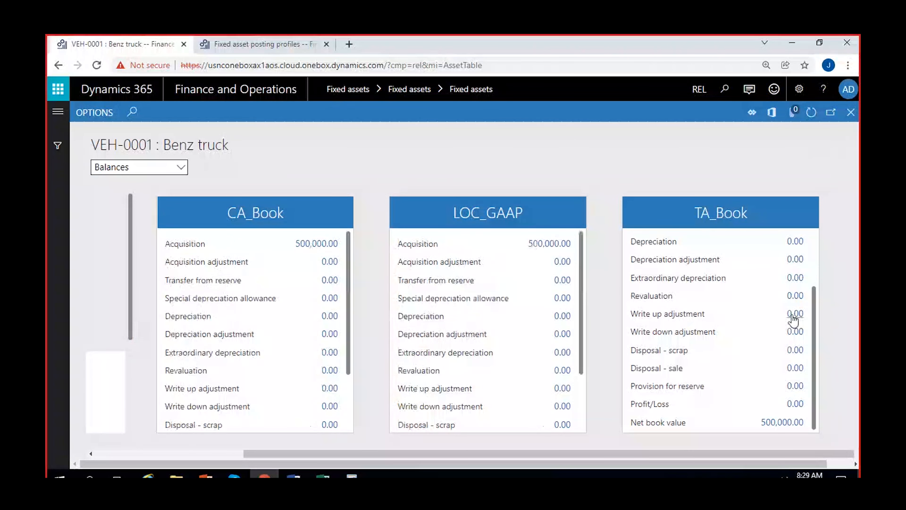
{"action": "scroll", "coordinate": [817, 308], "scroll_direction": "up", "scroll_amount": 3}
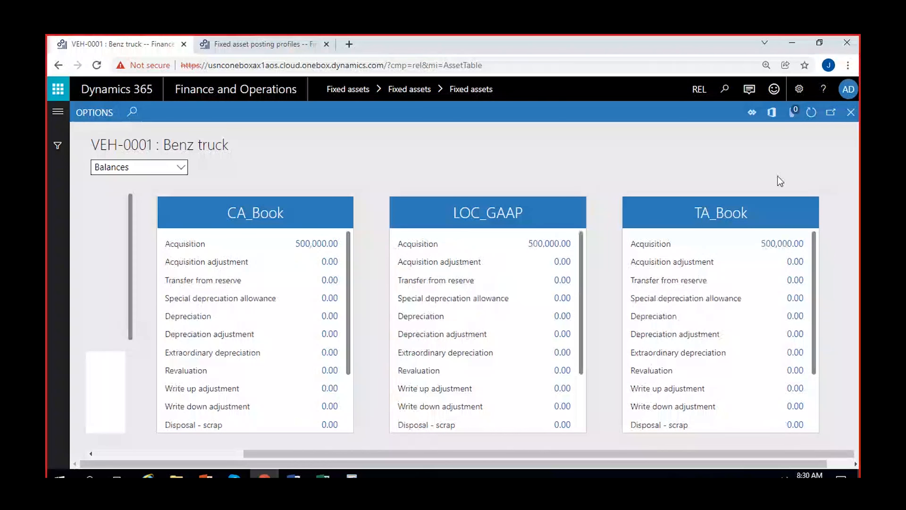
{"action": "left_click", "coordinate": [850, 112]}
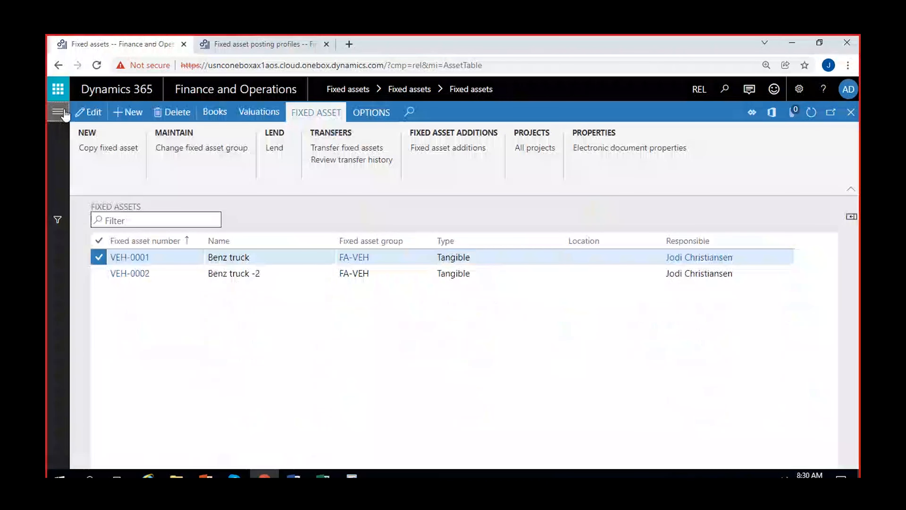
Create a new fixed assets journal with the journal name FAjournal.
{"action": "left_click", "coordinate": [58, 112]}
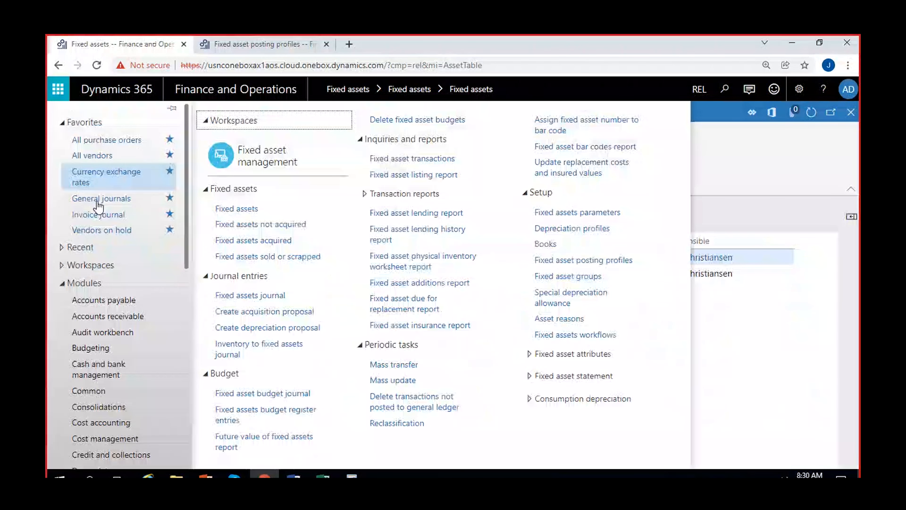
{"action": "left_click", "coordinate": [229, 294]}
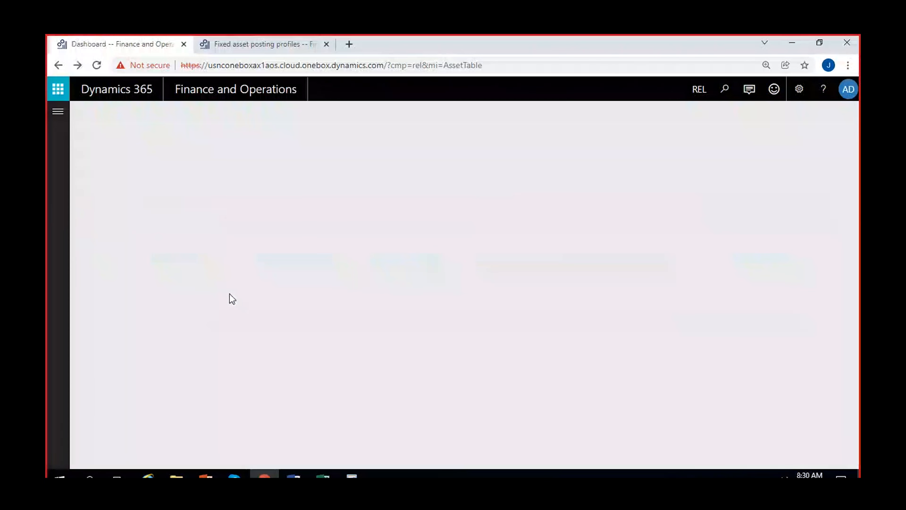
{"action": "key", "text": "alt+n"}
{"action": "left_click", "coordinate": [324, 240]}
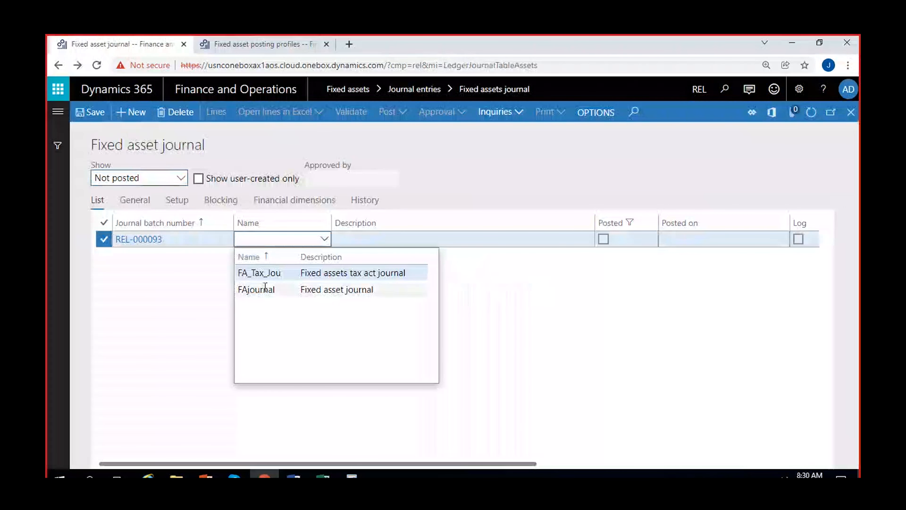
{"action": "left_click", "coordinate": [293, 289]}
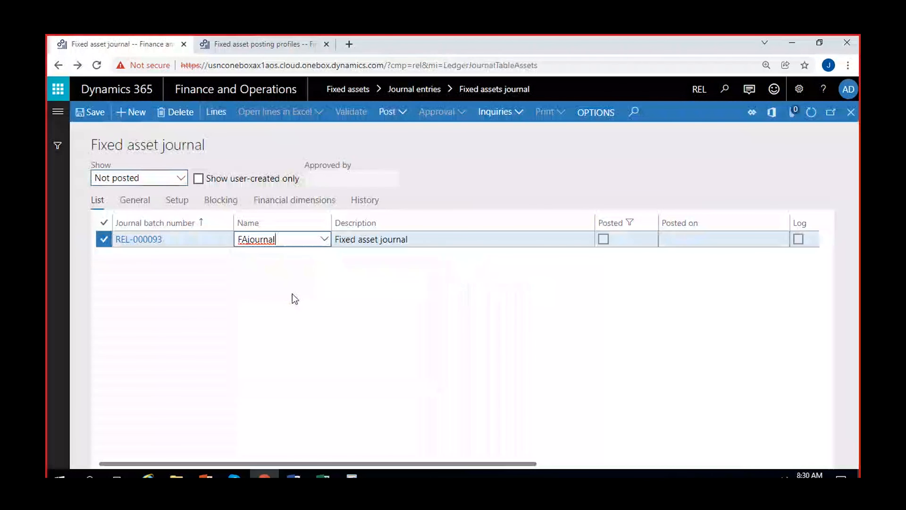
{"action": "left_click", "coordinate": [323, 266]}
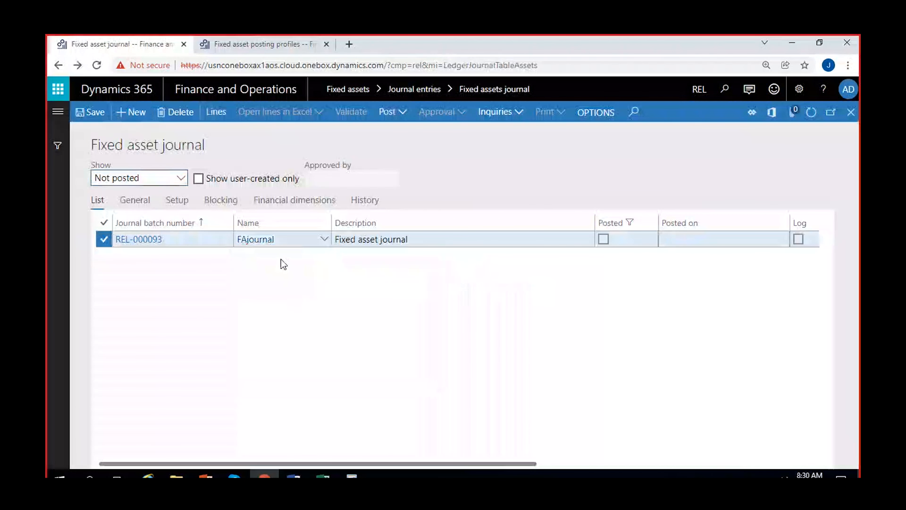
Open the journal's lines and enter an acquisition line dated 1/1/2022 for Benz truck -2, VEH-0002.
{"action": "left_click", "coordinate": [223, 115]}
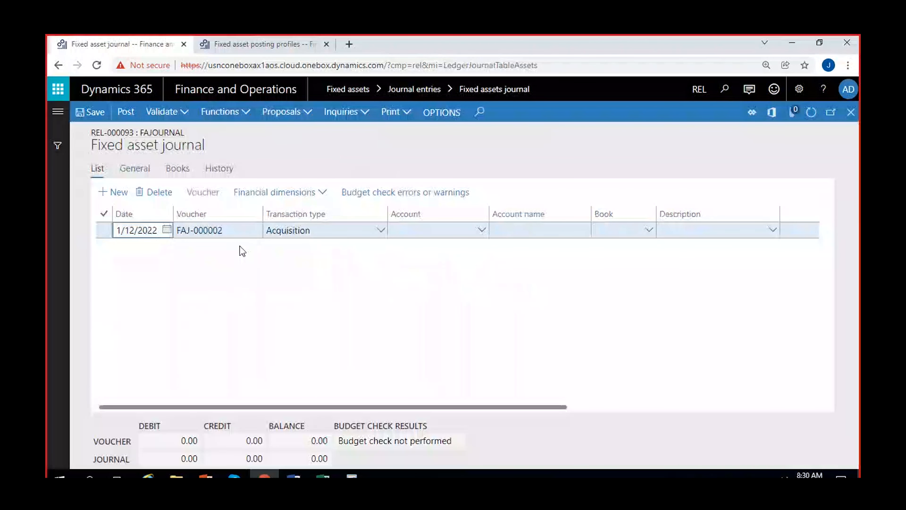
{"action": "left_click", "coordinate": [167, 230]}
{"action": "left_click", "coordinate": [247, 296]}
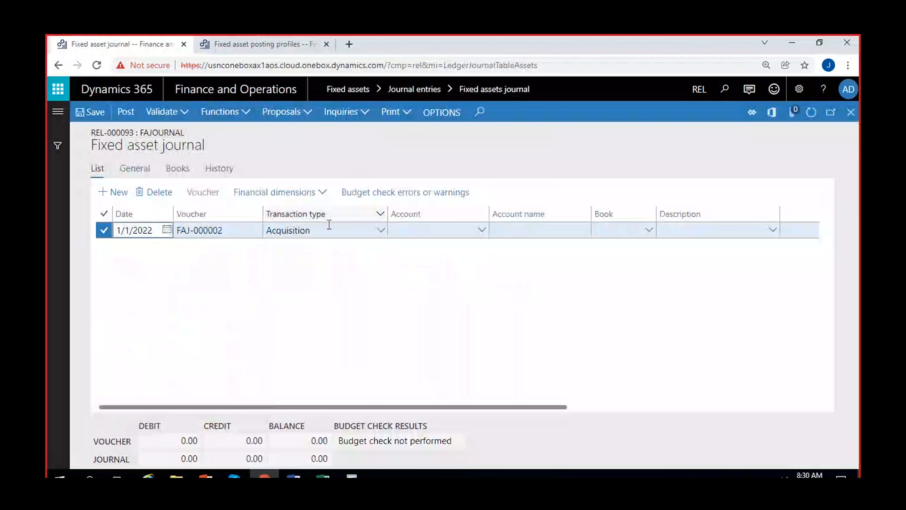
{"action": "left_click", "coordinate": [481, 229]}
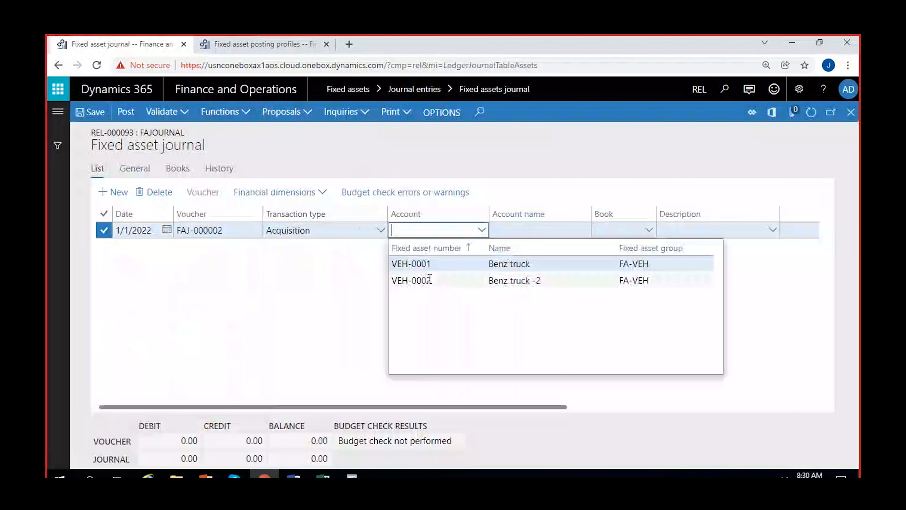
{"action": "left_click", "coordinate": [430, 281]}
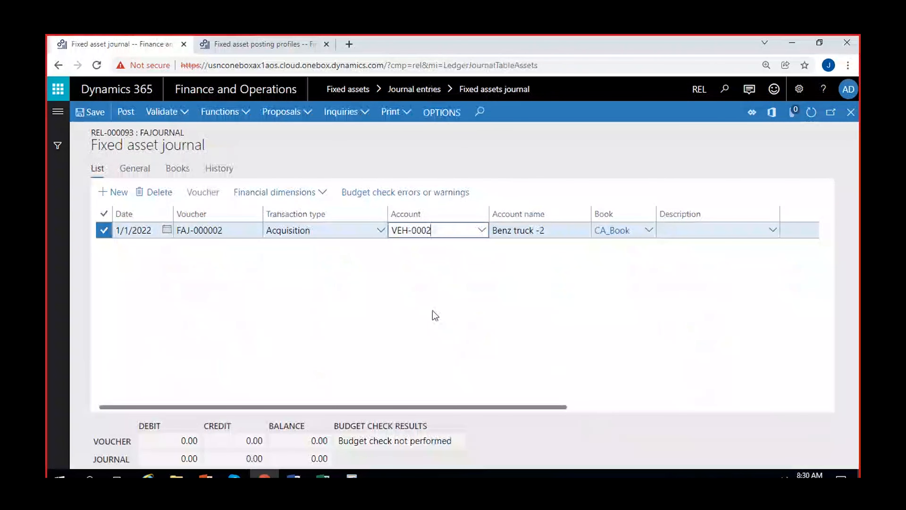
{"action": "key", "text": "Tab"}
{"action": "key", "text": "Tab"}
{"action": "key", "text": "Tab"}
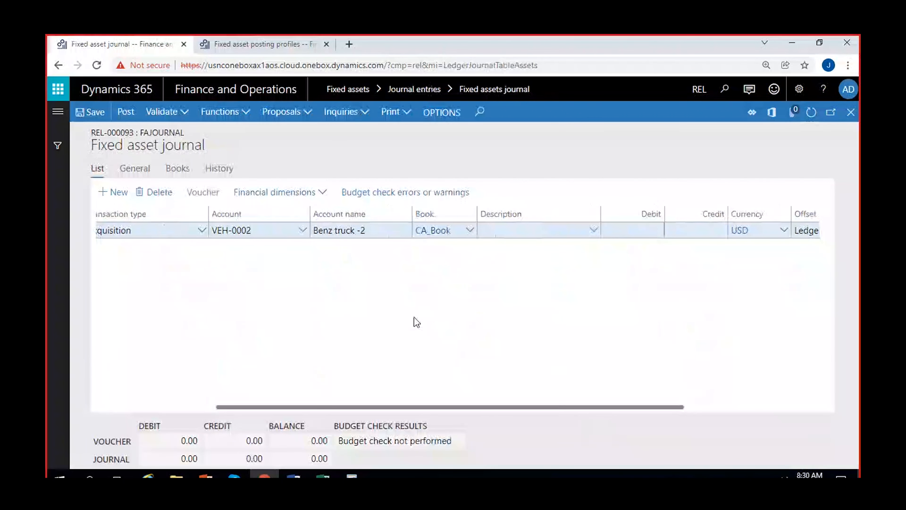
Set the acquisition line's debit to 500,000.00 and offset it to the bank's ICICI Current Account.
{"action": "left_click", "coordinate": [635, 231]}
{"action": "type", "text": "5000000.00"}
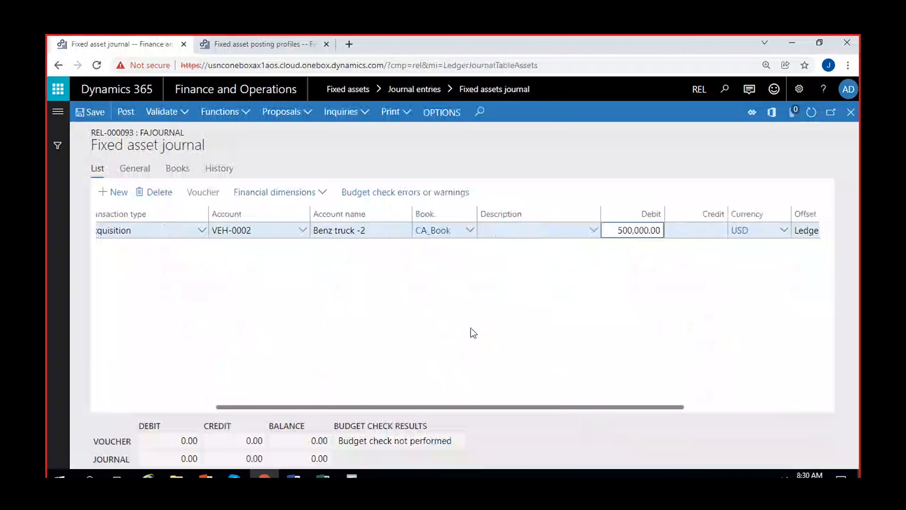
{"action": "scroll", "coordinate": [663, 286], "scroll_direction": "right", "scroll_amount": 3}
{"action": "left_click", "coordinate": [685, 235]}
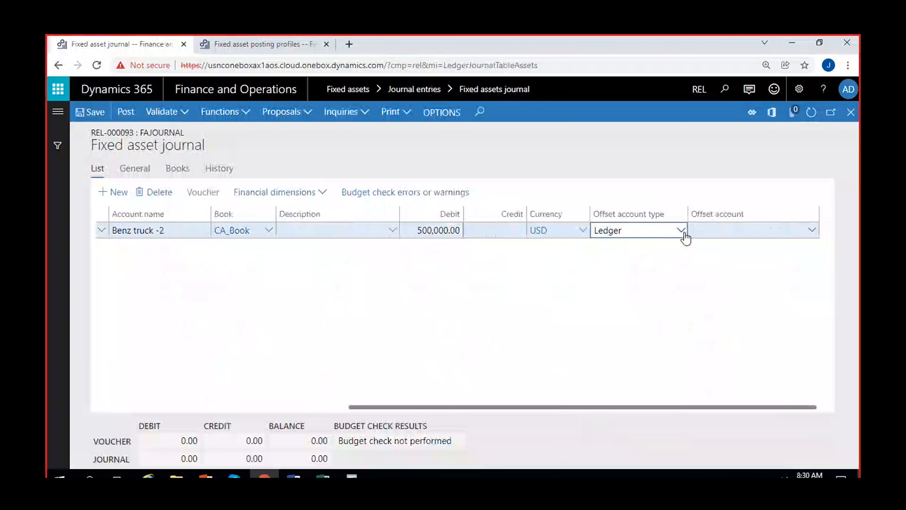
{"action": "left_click", "coordinate": [685, 237]}
{"action": "left_click", "coordinate": [619, 329]}
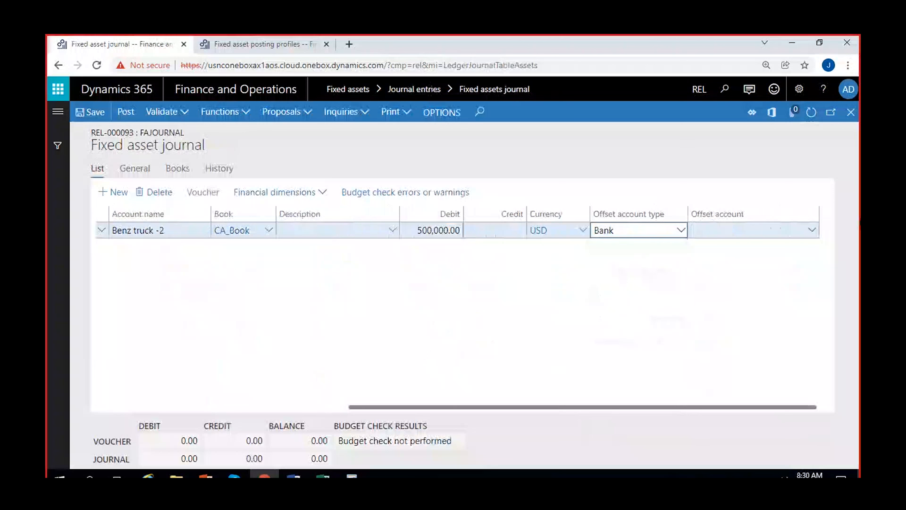
{"action": "left_click", "coordinate": [814, 232]}
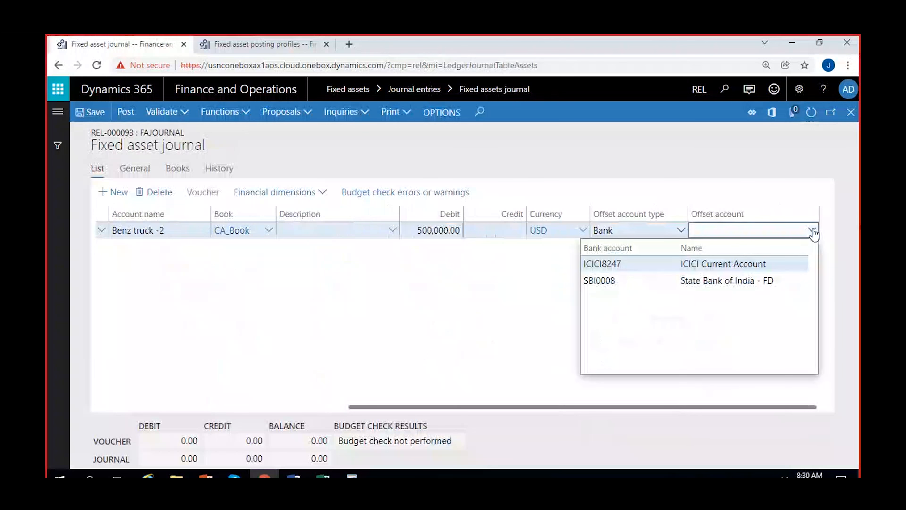
{"action": "left_click", "coordinate": [718, 266]}
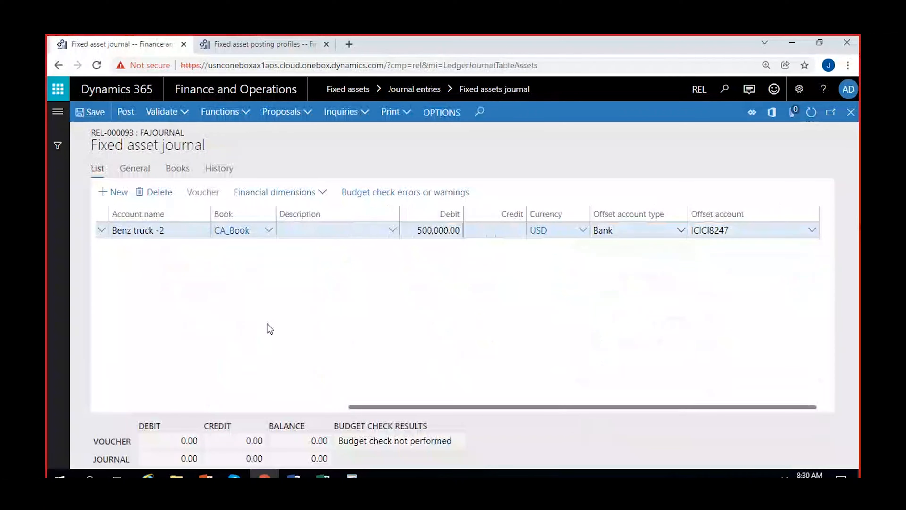
Remove LOC_GAAP and TA_Book from the books of the VEH-0002 acquisition line and return to the journal line.
{"action": "scroll", "coordinate": [223, 316], "scroll_direction": "left", "scroll_amount": 8}
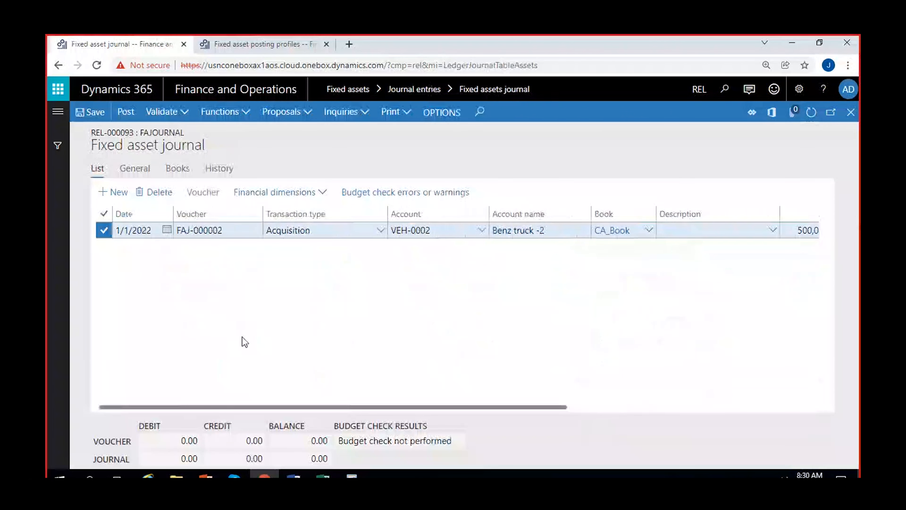
{"action": "left_click", "coordinate": [179, 170]}
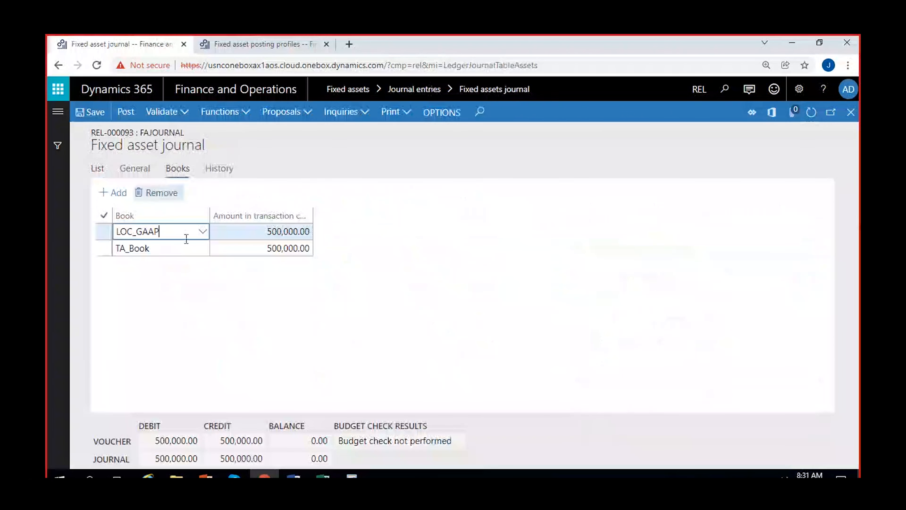
{"action": "left_click", "coordinate": [104, 215]}
{"action": "left_click", "coordinate": [156, 195]}
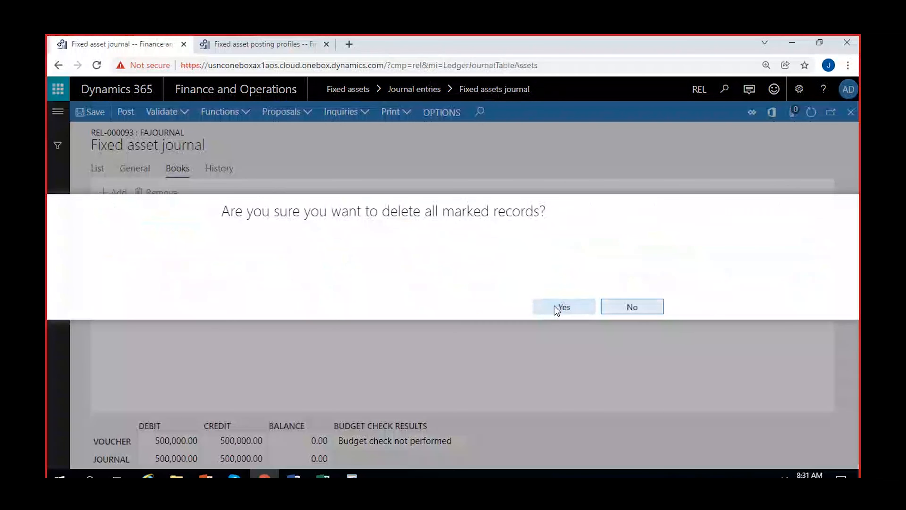
{"action": "left_click", "coordinate": [556, 308]}
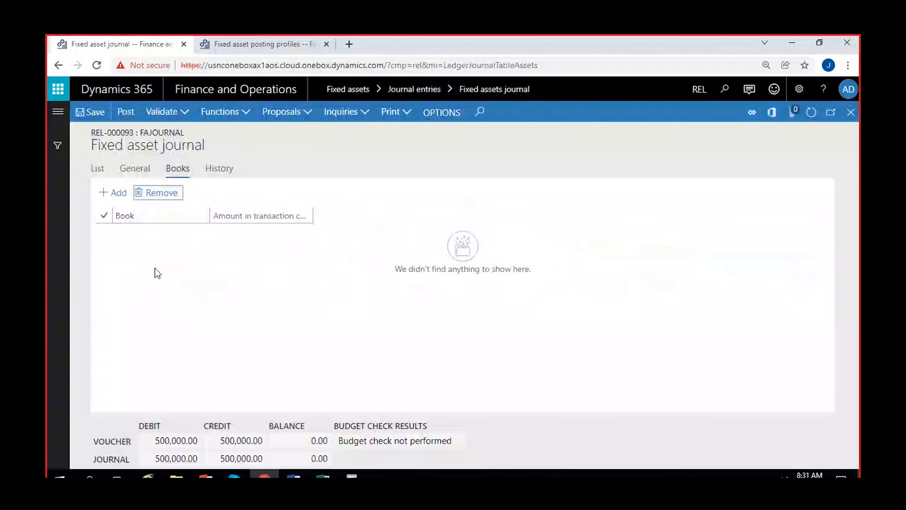
{"action": "left_click", "coordinate": [97, 169]}
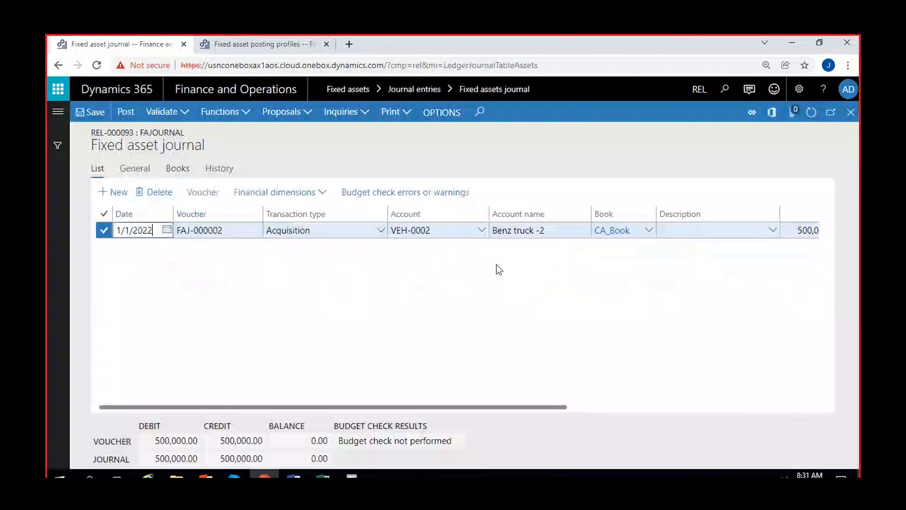
{"action": "scroll", "coordinate": [547, 293], "scroll_direction": "right", "scroll_amount": 3}
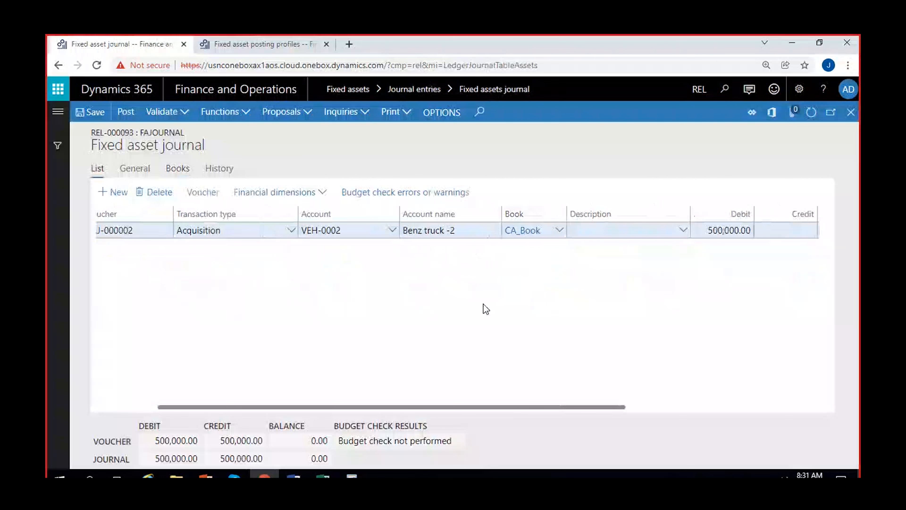
{"action": "scroll", "coordinate": [486, 307], "scroll_direction": "left", "scroll_amount": 3}
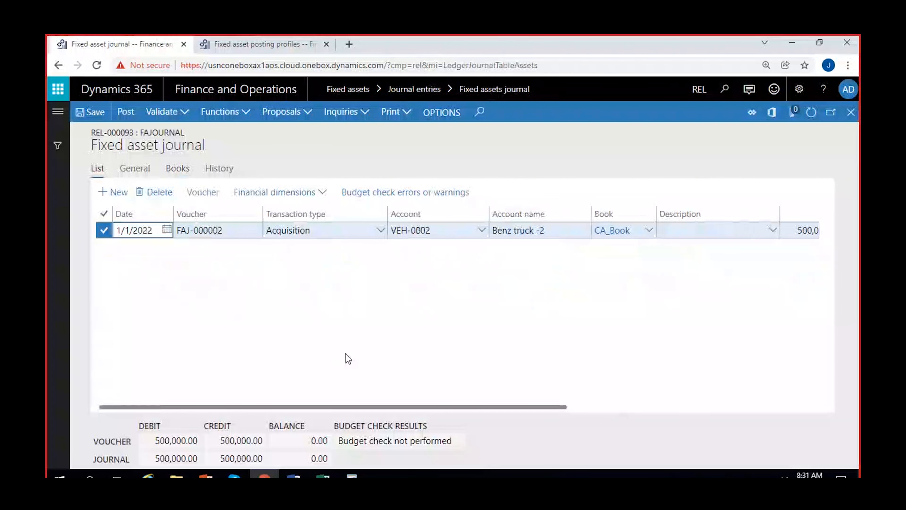
{"action": "left_click", "coordinate": [298, 340]}
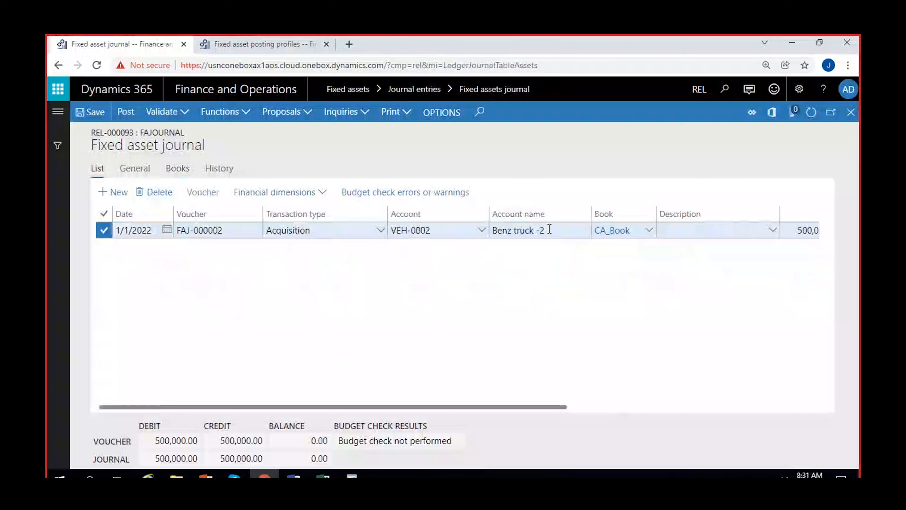
Add the LOC_GAAP book to the VEH-0002 acquisition line's books and return to the journal line.
{"action": "left_click", "coordinate": [175, 174]}
{"action": "left_click", "coordinate": [112, 193]}
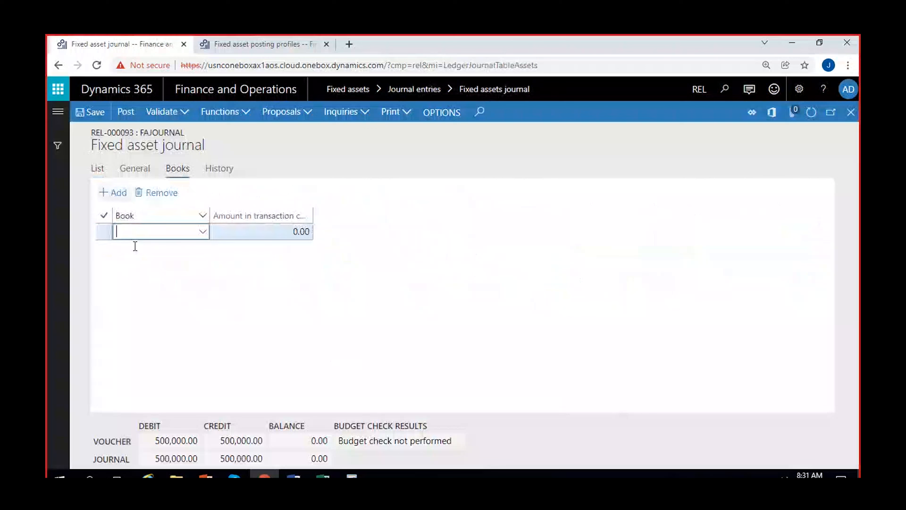
{"action": "left_click", "coordinate": [202, 231]}
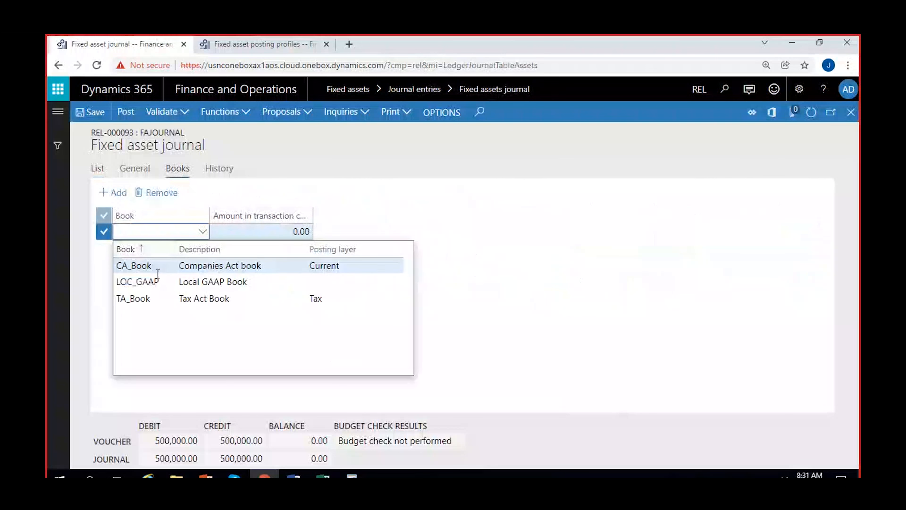
{"action": "left_click", "coordinate": [154, 281]}
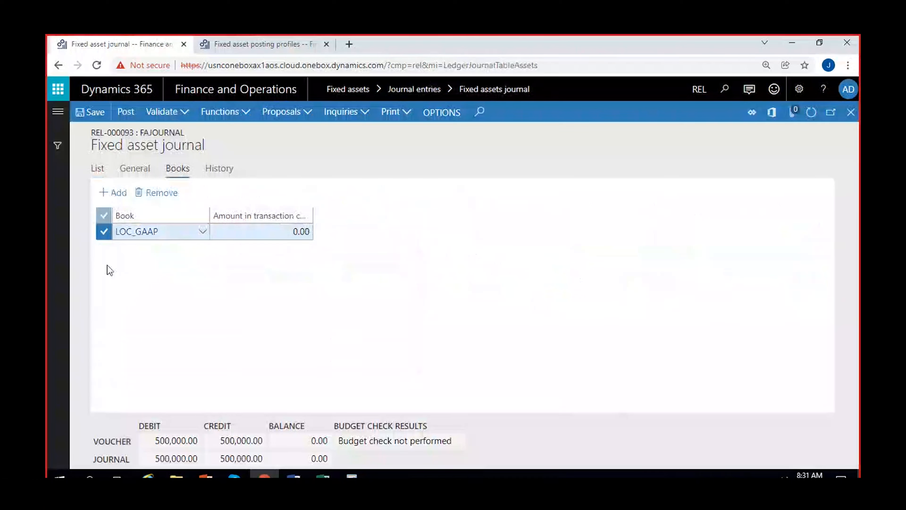
{"action": "left_click", "coordinate": [97, 172]}
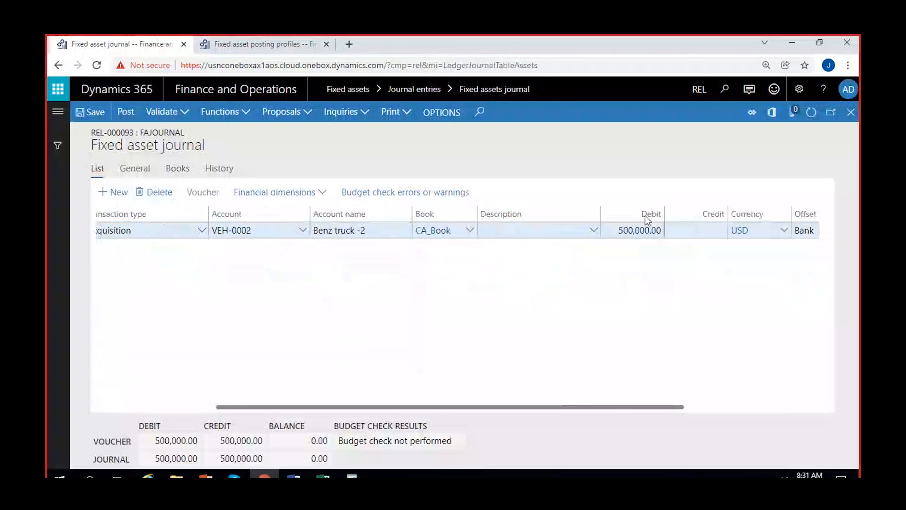
Save the Benz truck -2 acquisition journal and post it.
{"action": "left_click", "coordinate": [91, 112]}
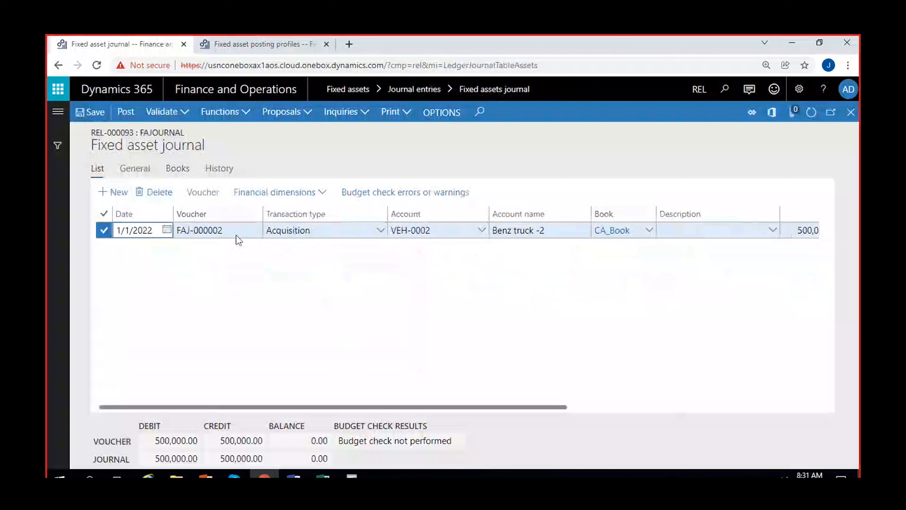
{"action": "left_click", "coordinate": [125, 112]}
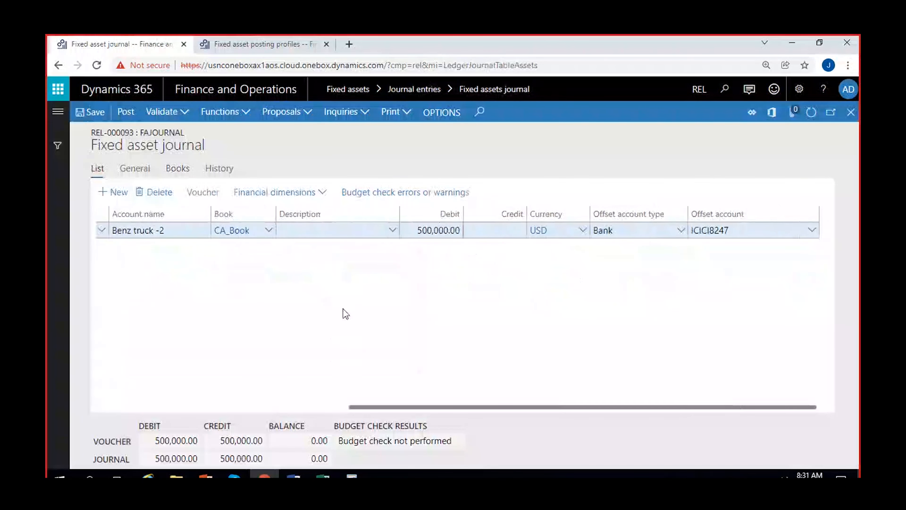
{"action": "scroll", "coordinate": [343, 310], "scroll_direction": "left", "scroll_amount": 6}
{"action": "left_click", "coordinate": [129, 114]}
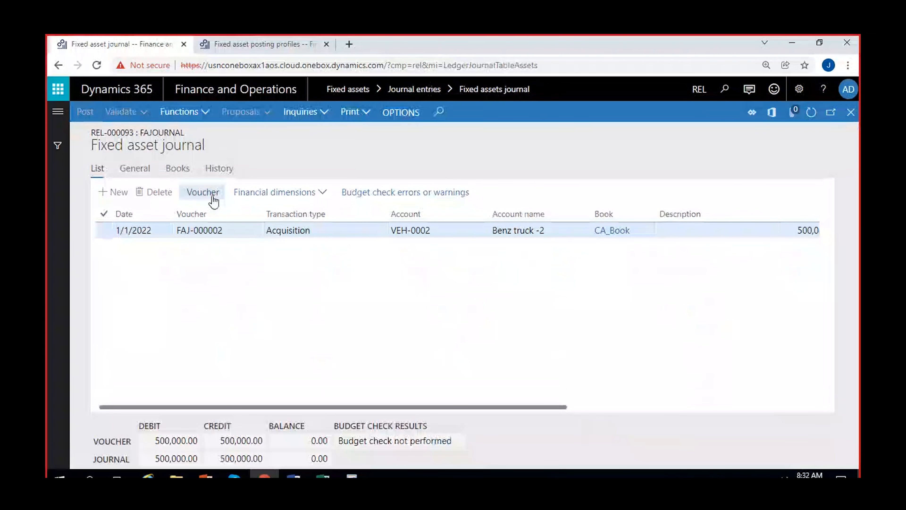
Open the posted acquisition's voucher transactions and examine the accounts, amounts, posting types and posting layers of the bank and FA-Vehicles entries.
{"action": "left_click", "coordinate": [211, 194]}
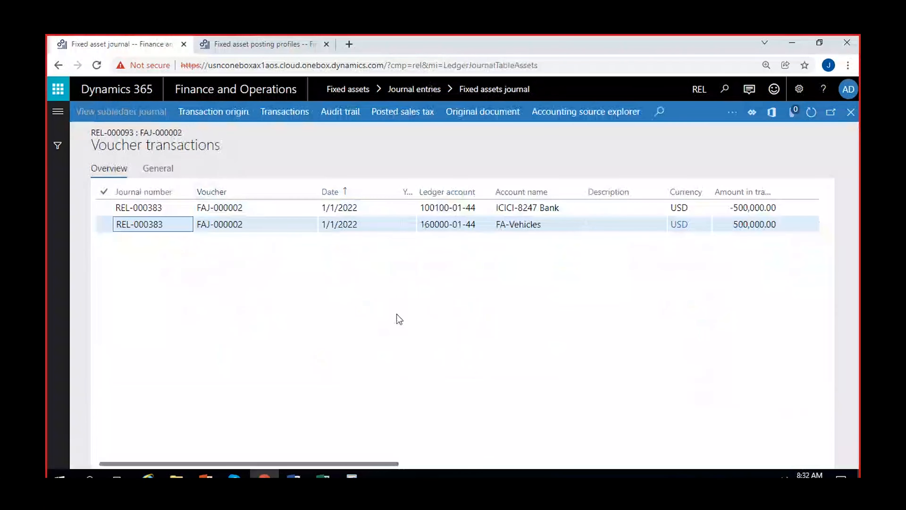
{"action": "scroll", "coordinate": [519, 330], "scroll_direction": "right", "scroll_amount": 5}
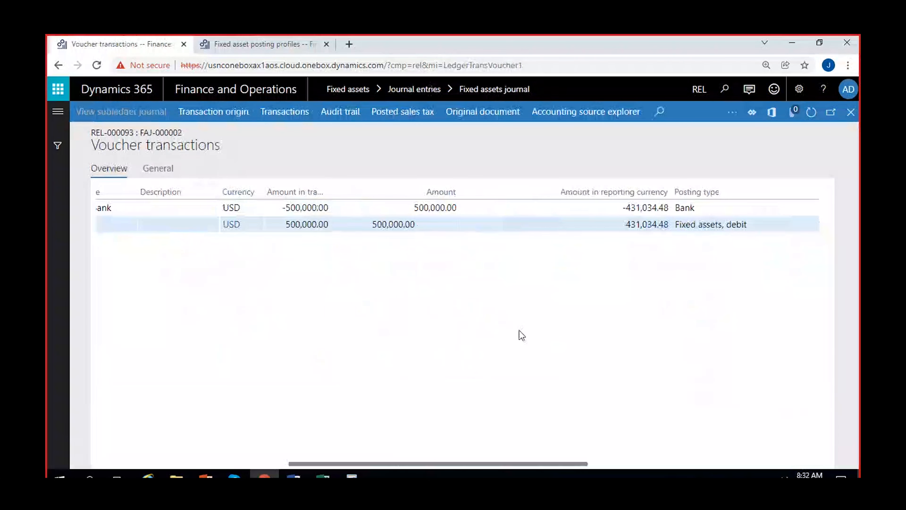
{"action": "scroll", "coordinate": [519, 330], "scroll_direction": "right", "scroll_amount": 5}
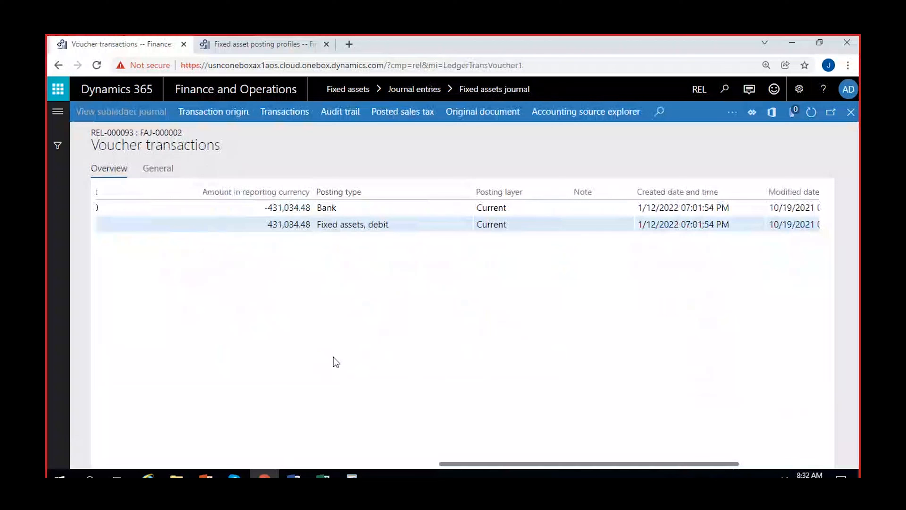
{"action": "scroll", "coordinate": [319, 360], "scroll_direction": "left", "scroll_amount": 10}
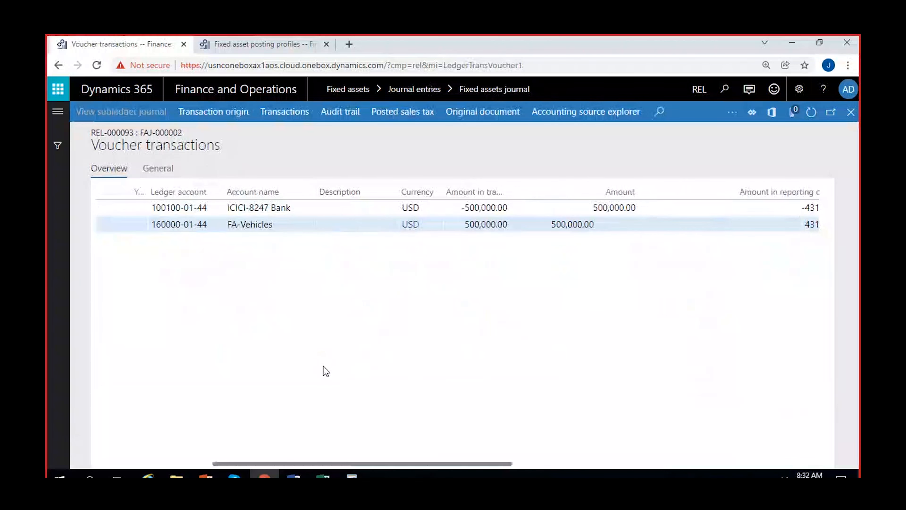
{"action": "left_click", "coordinate": [283, 229]}
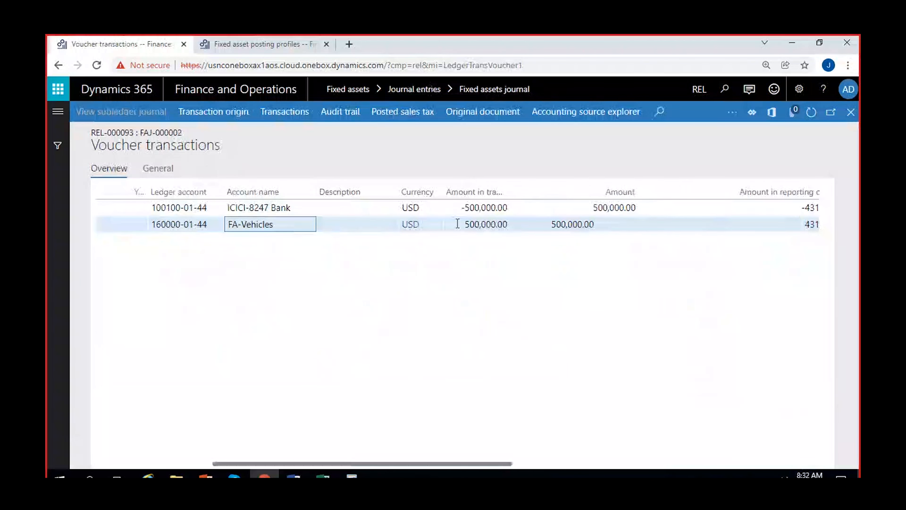
{"action": "left_click", "coordinate": [457, 224]}
{"action": "left_click", "coordinate": [282, 208]}
{"action": "left_click", "coordinate": [447, 208]}
{"action": "scroll", "coordinate": [479, 359], "scroll_direction": "right", "scroll_amount": 1}
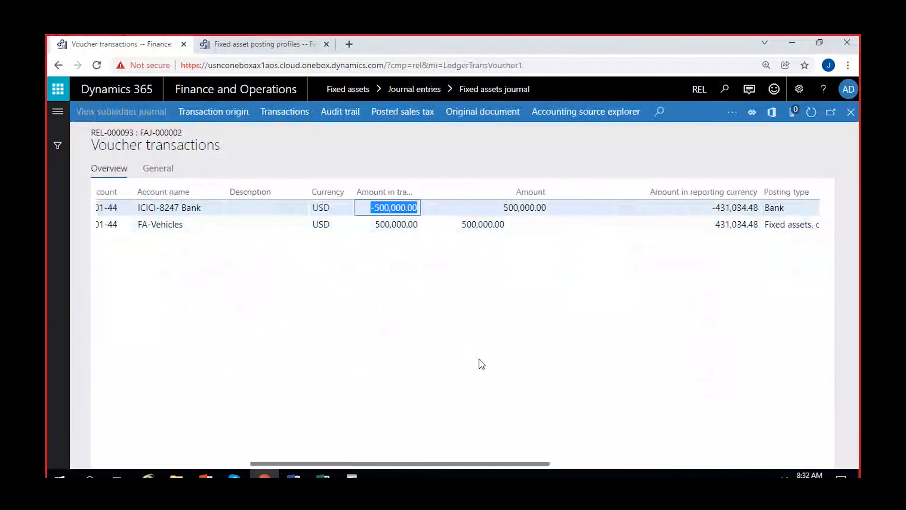
{"action": "scroll", "coordinate": [479, 359], "scroll_direction": "right", "scroll_amount": 3}
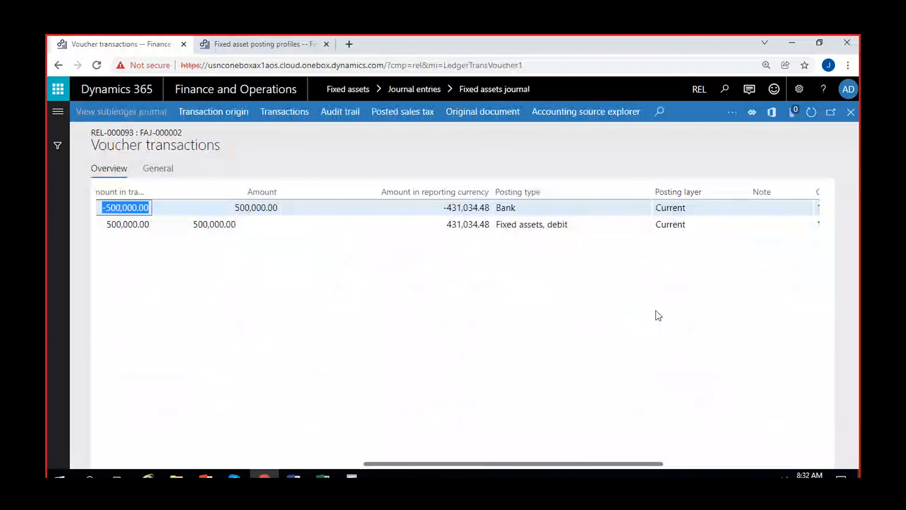
Review the ledger lines of voucher FAJ-000002 back to the journal number column and close the voucher transactions.
{"action": "scroll", "coordinate": [427, 360], "scroll_direction": "left", "scroll_amount": 10}
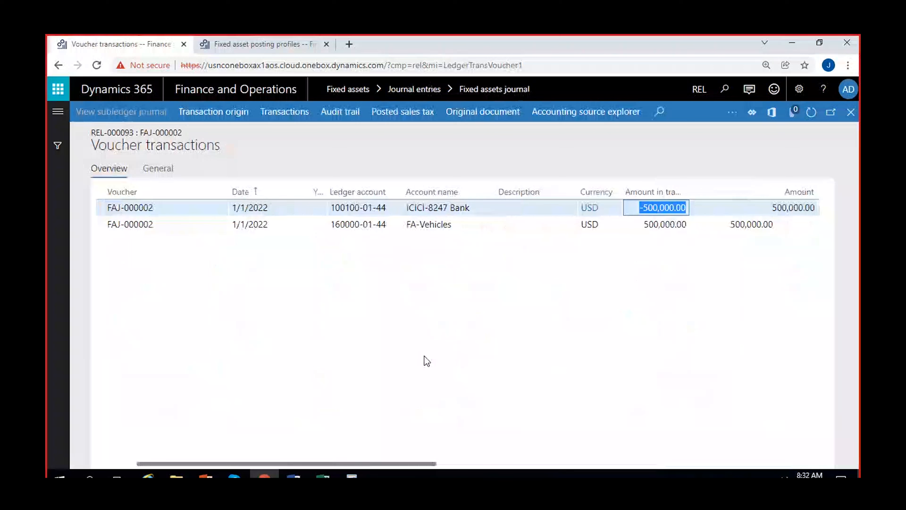
{"action": "scroll", "coordinate": [227, 314], "scroll_direction": "left", "scroll_amount": 3}
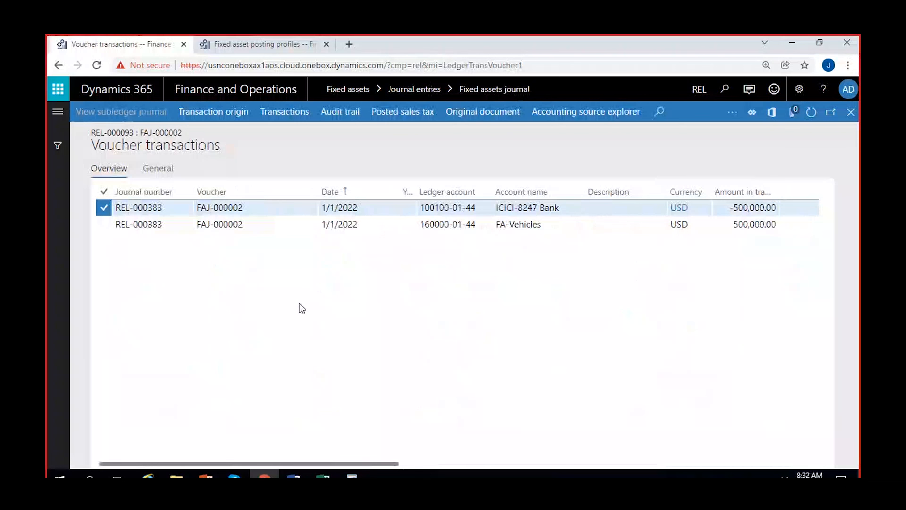
{"action": "left_click", "coordinate": [851, 112]}
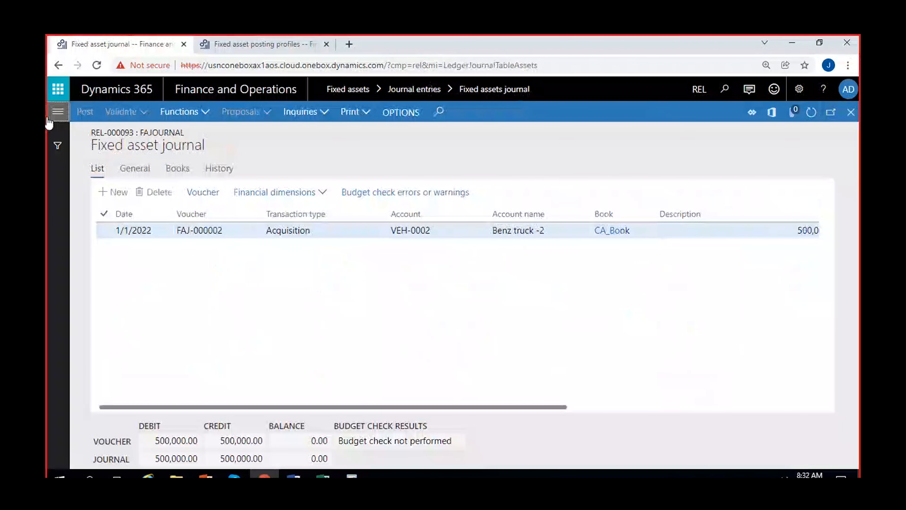
Open the valuations of fixed asset VEH-0002 and check the acquisition transactions behind its LOC_GAAP balance.
{"action": "left_click", "coordinate": [50, 120]}
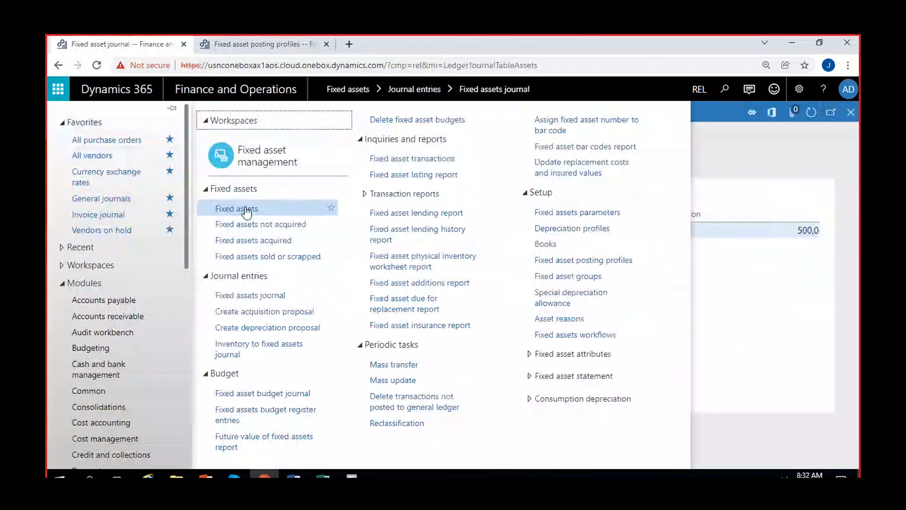
{"action": "left_click", "coordinate": [246, 210]}
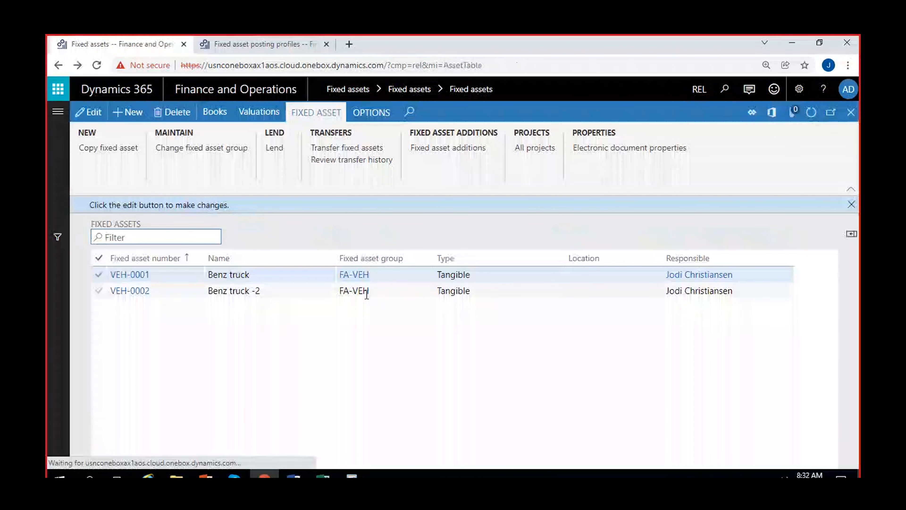
{"action": "left_click", "coordinate": [406, 291]}
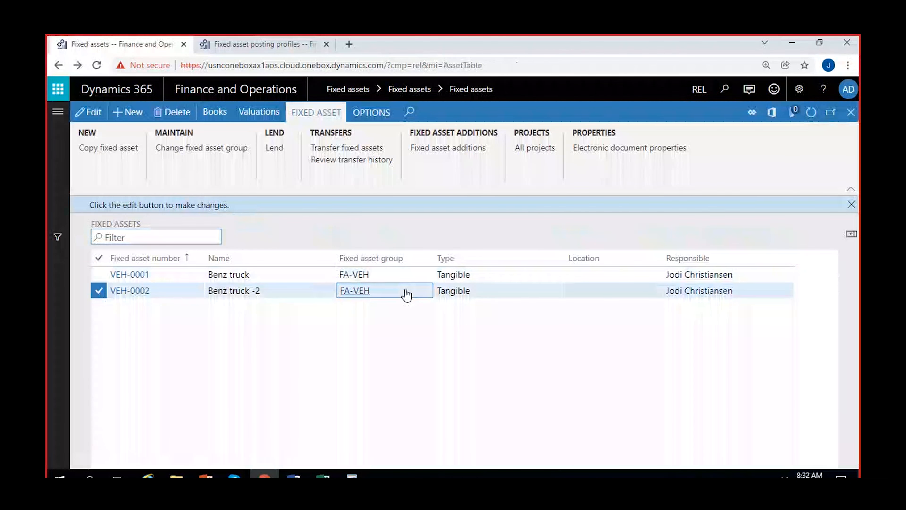
{"action": "left_click", "coordinate": [258, 113]}
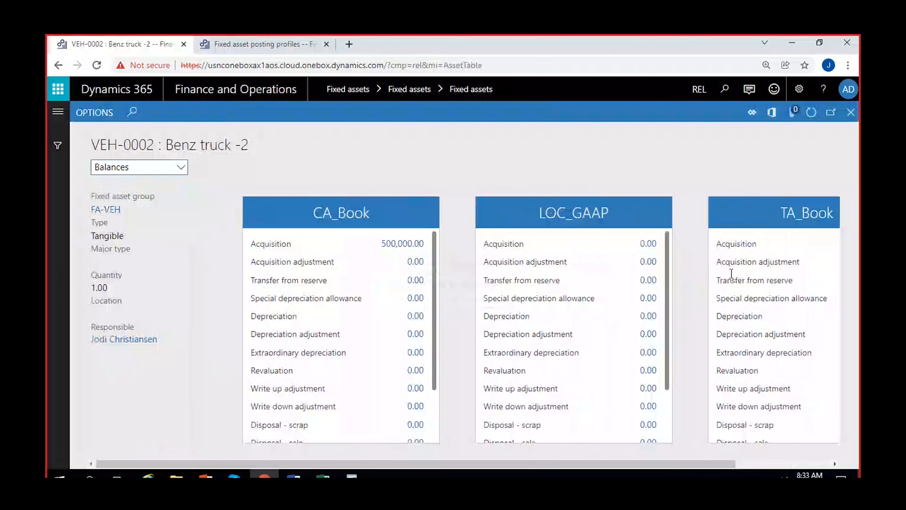
{"action": "left_click", "coordinate": [650, 245]}
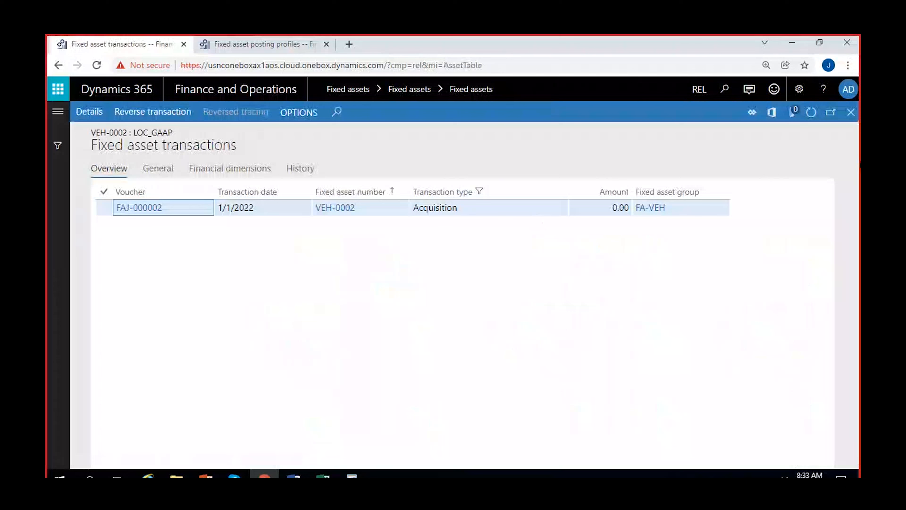
{"action": "left_click", "coordinate": [854, 113]}
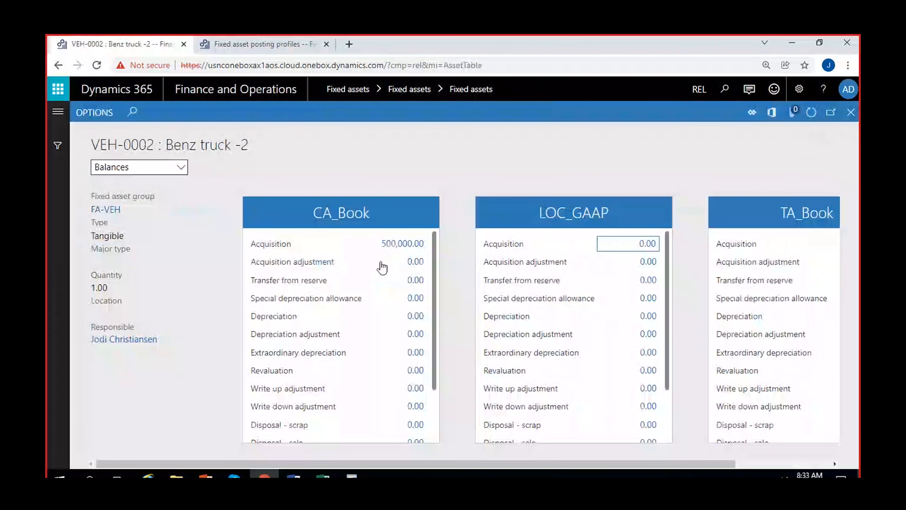
Trace the CA_Book acquisition of VEH-0002 through its voucher to the original fixed asset journal.
{"action": "left_click", "coordinate": [391, 242]}
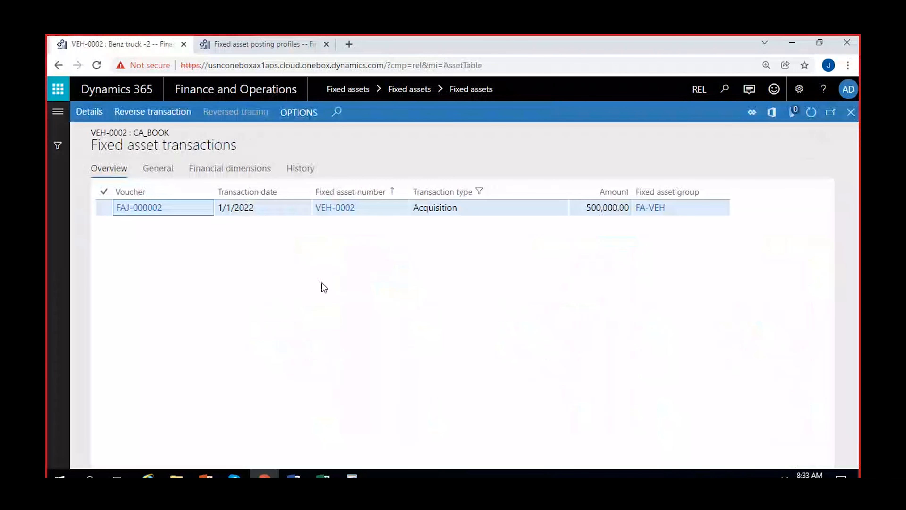
{"action": "left_click", "coordinate": [102, 113]}
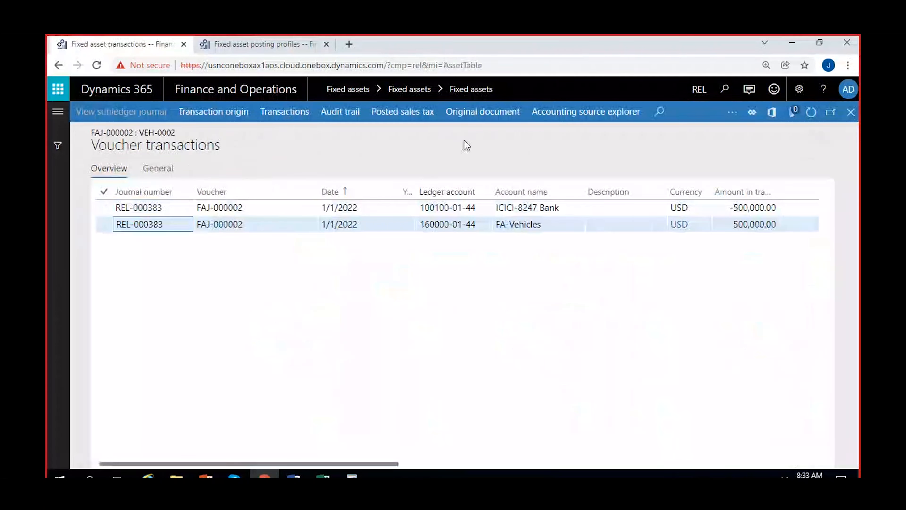
{"action": "left_click", "coordinate": [476, 112]}
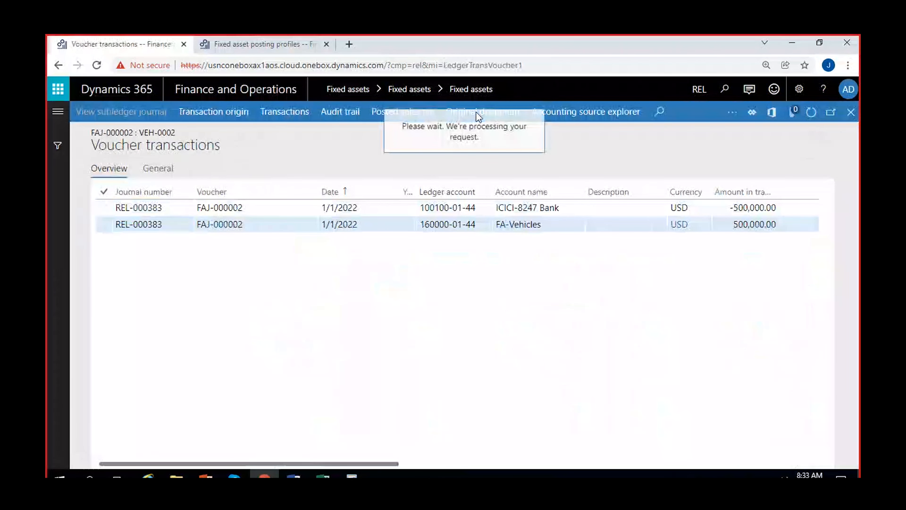
{"action": "left_click", "coordinate": [324, 199]}
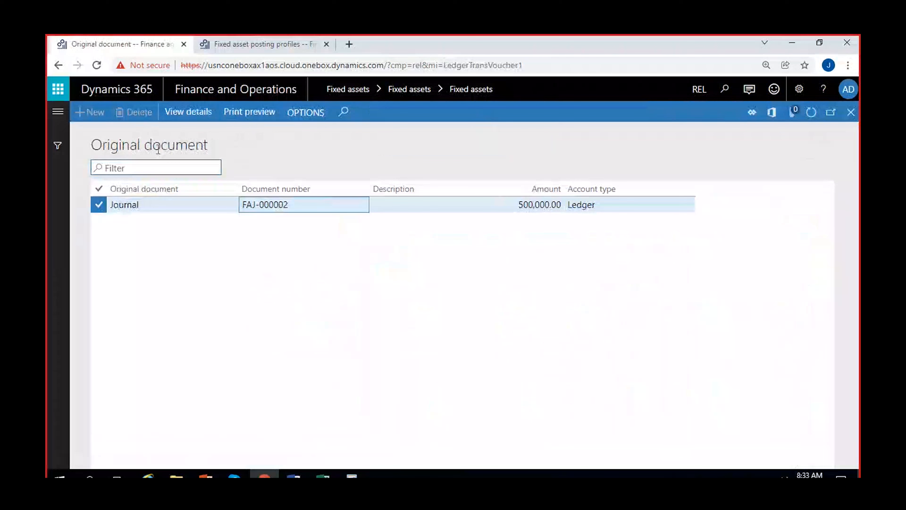
{"action": "left_click", "coordinate": [182, 113]}
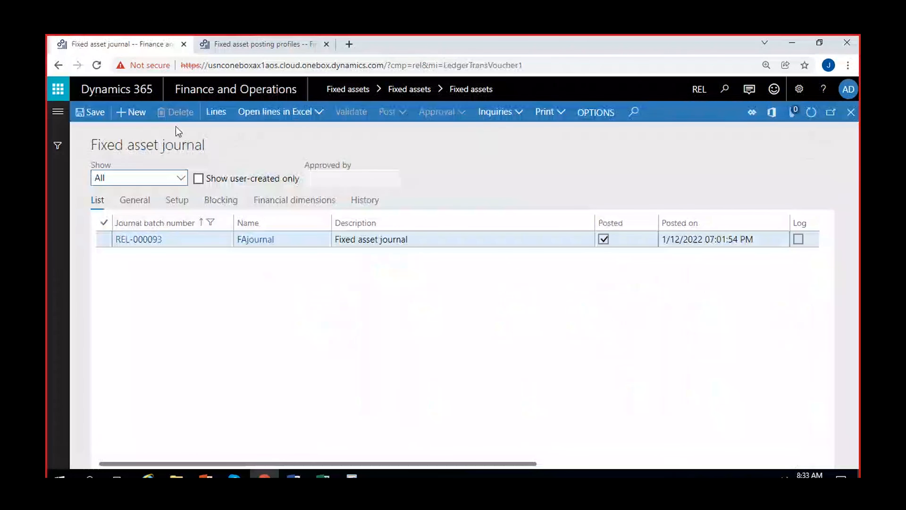
Open the lines of journal REL-000093 and examine the additional book and its amount for the acquisition line.
{"action": "left_click", "coordinate": [220, 112]}
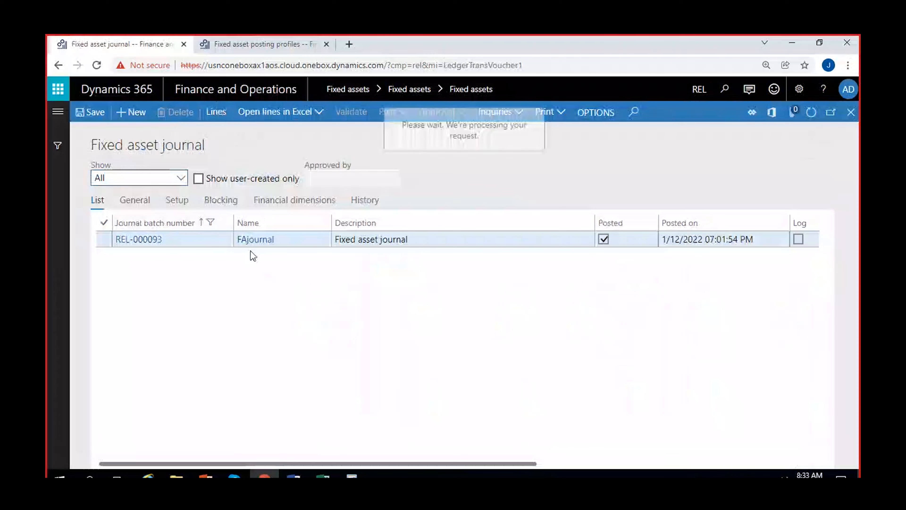
{"action": "scroll", "coordinate": [488, 296], "scroll_direction": "right", "scroll_amount": 5}
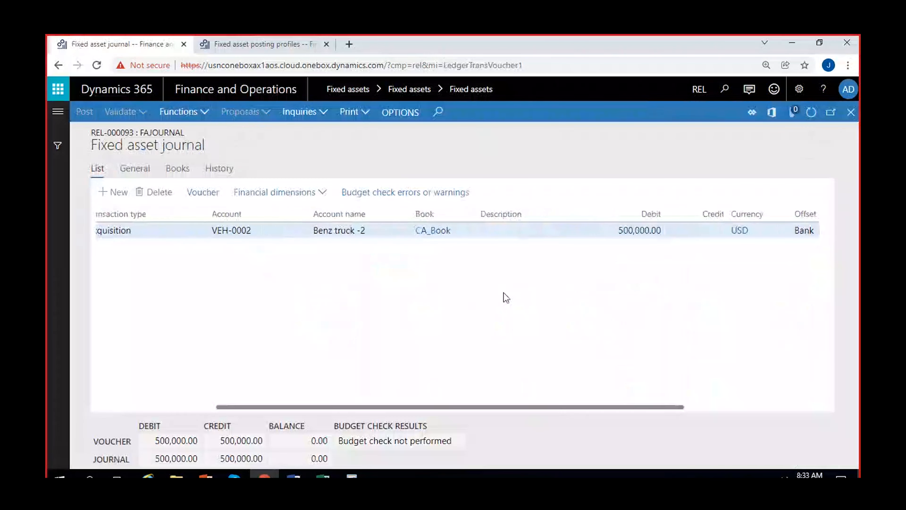
{"action": "left_click", "coordinate": [621, 231]}
{"action": "left_click", "coordinate": [178, 169]}
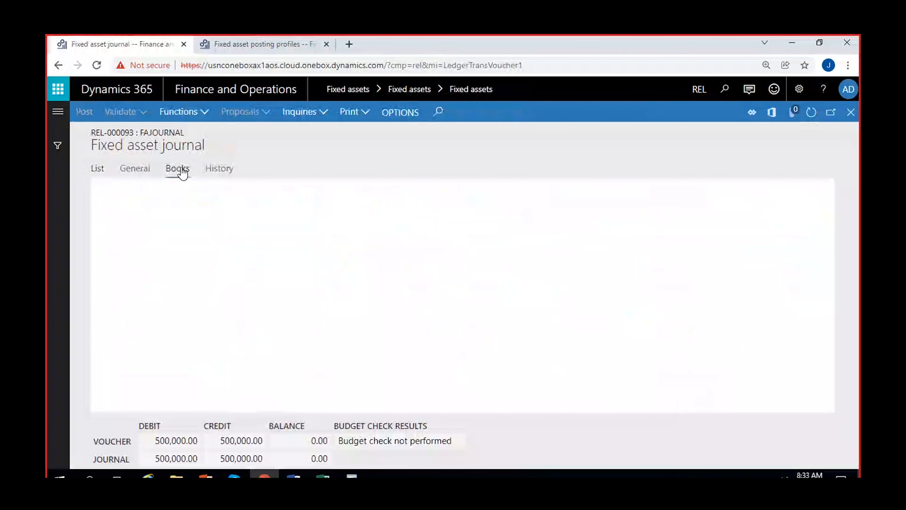
{"action": "left_click", "coordinate": [261, 231]}
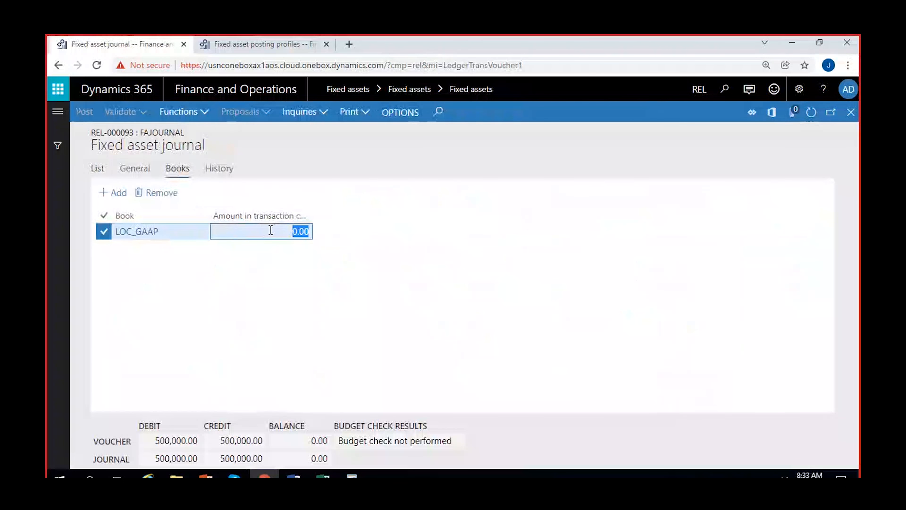
{"action": "left_click", "coordinate": [270, 255]}
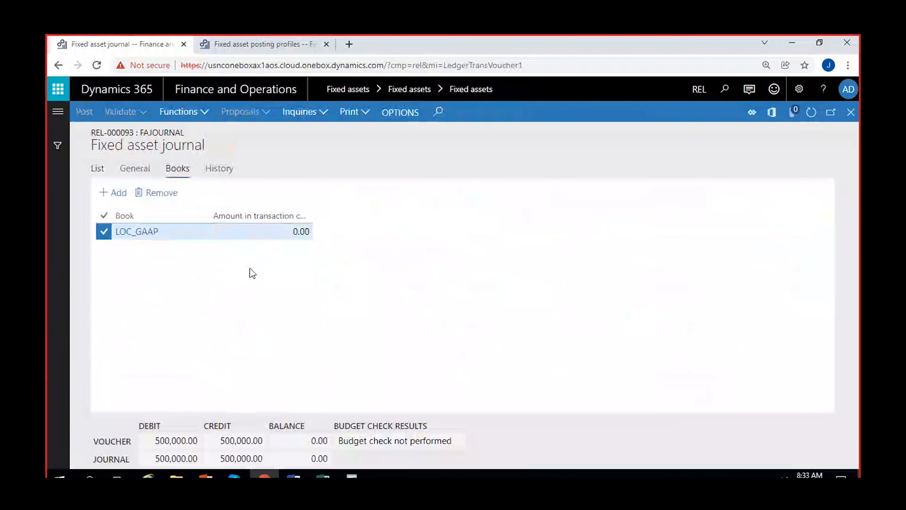
Close the journal, original document and voucher pages to return to the book balances of VEH-0002.
{"action": "left_click", "coordinate": [850, 115]}
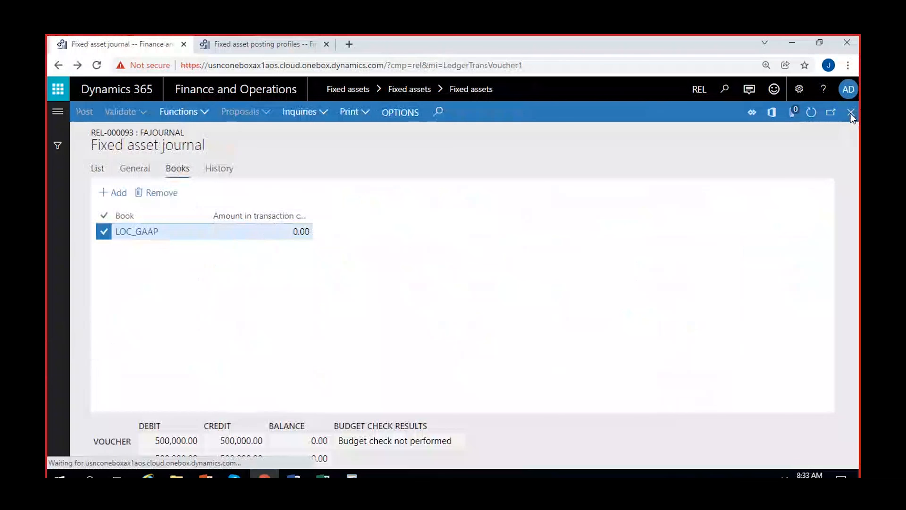
{"action": "left_click", "coordinate": [851, 115]}
{"action": "left_click", "coordinate": [851, 115]}
{"action": "left_click", "coordinate": [851, 115]}
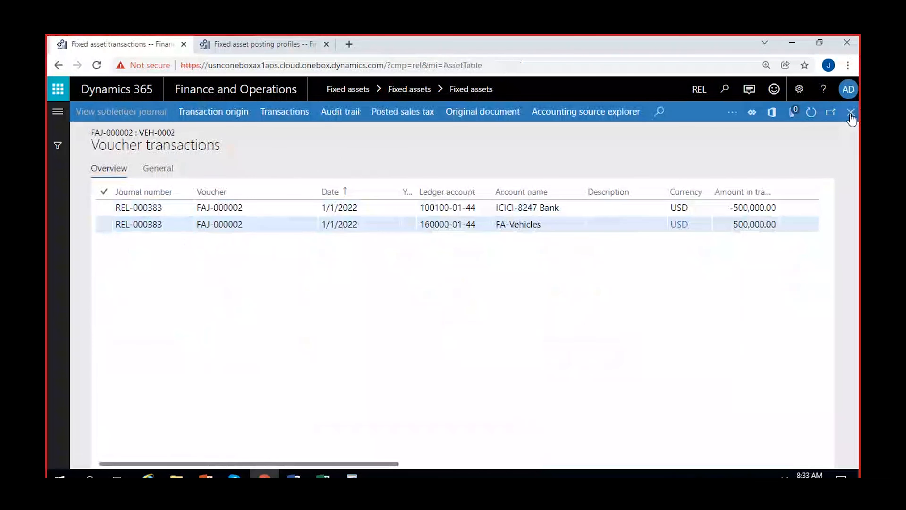
{"action": "left_click", "coordinate": [851, 113]}
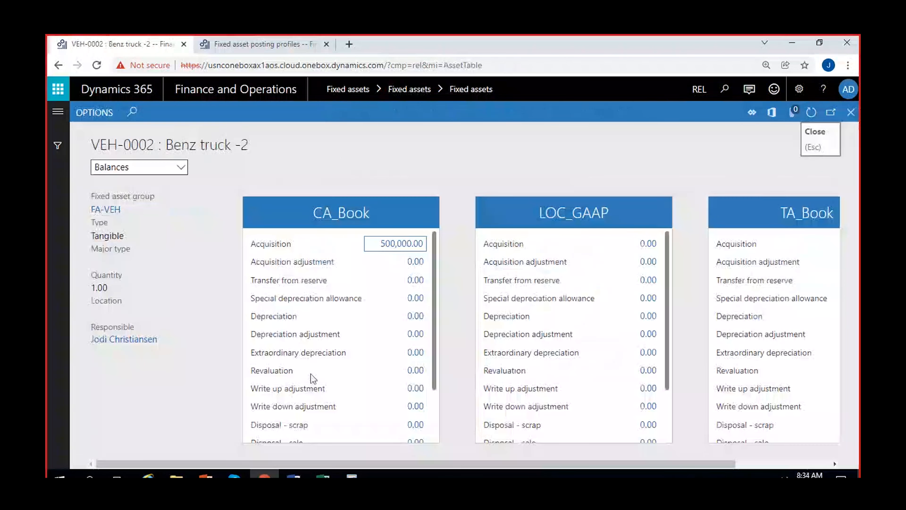
Check the acquisition transactions of VEH-0002 in TA_Book and leave the asset's valuations.
{"action": "left_click_drag", "start_coordinate": [696, 464], "coordinate": [792, 463]}
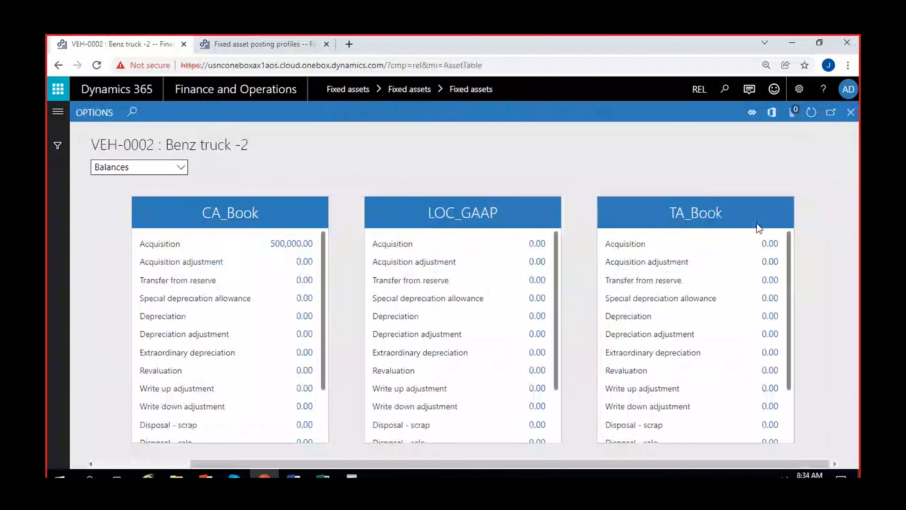
{"action": "left_click", "coordinate": [769, 244]}
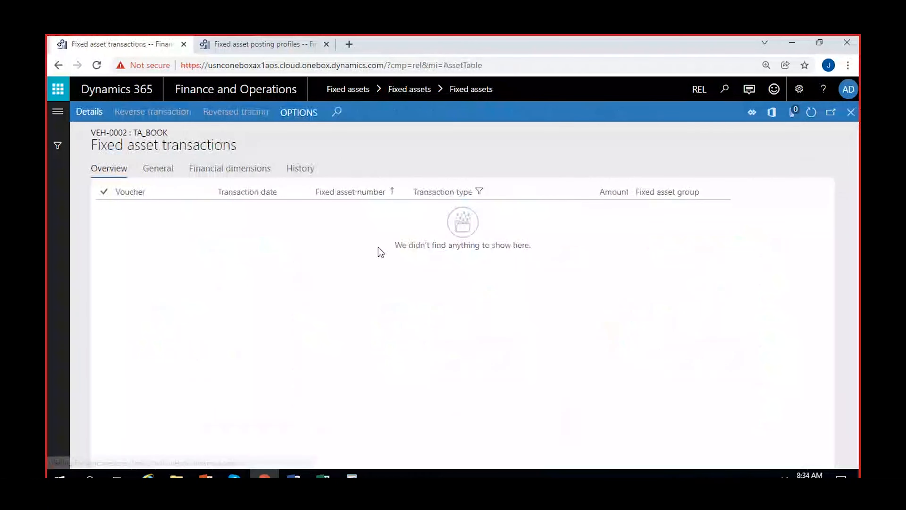
{"action": "left_click", "coordinate": [851, 111]}
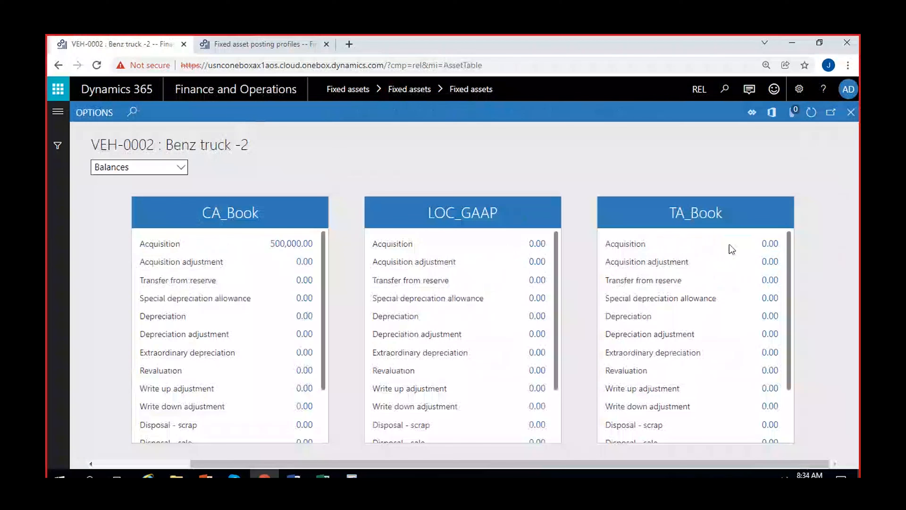
{"action": "left_click", "coordinate": [851, 113]}
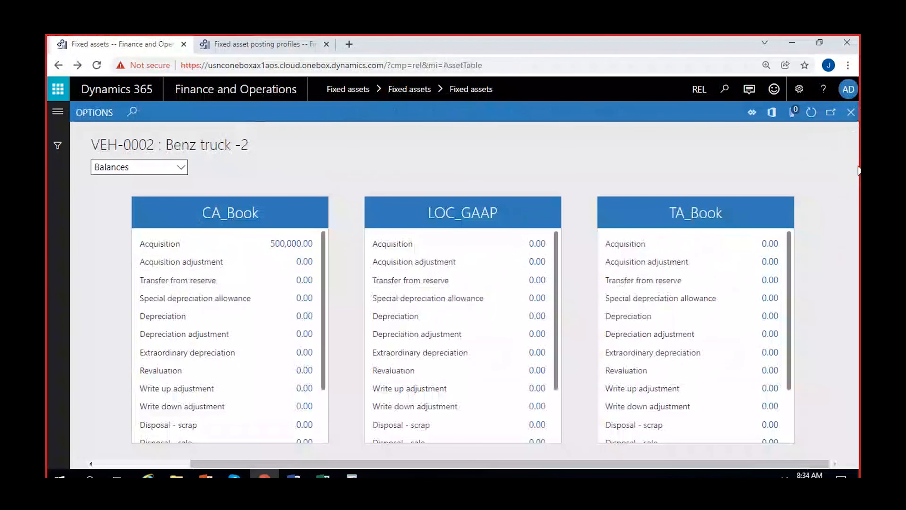
Open the books of VEH-0002, dismiss the edit notice, and check the status and acquisition price of CA_Book.
{"action": "left_click", "coordinate": [216, 118]}
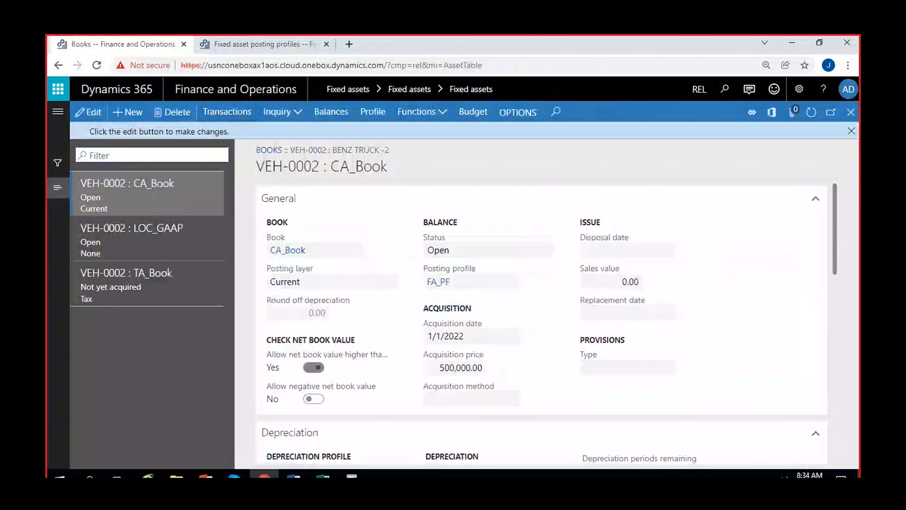
{"action": "left_click", "coordinate": [451, 252]}
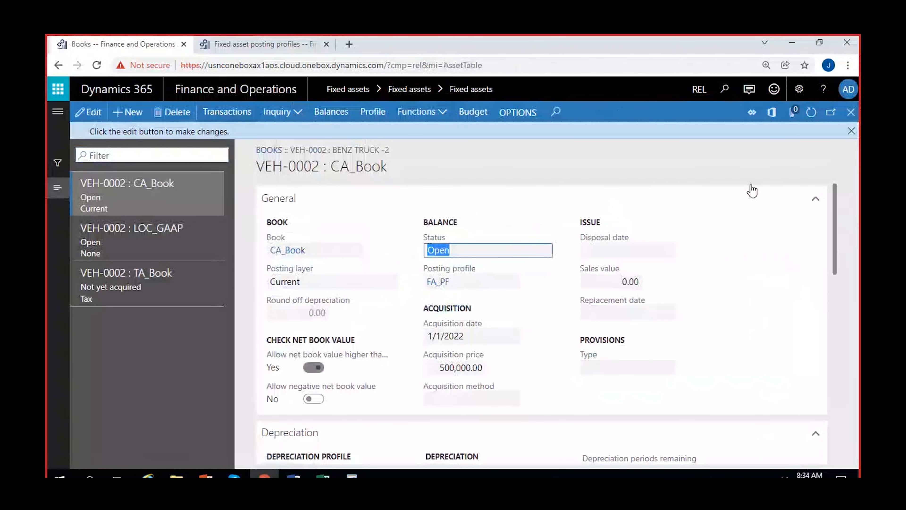
{"action": "left_click", "coordinate": [852, 131]}
{"action": "left_click", "coordinate": [437, 351]}
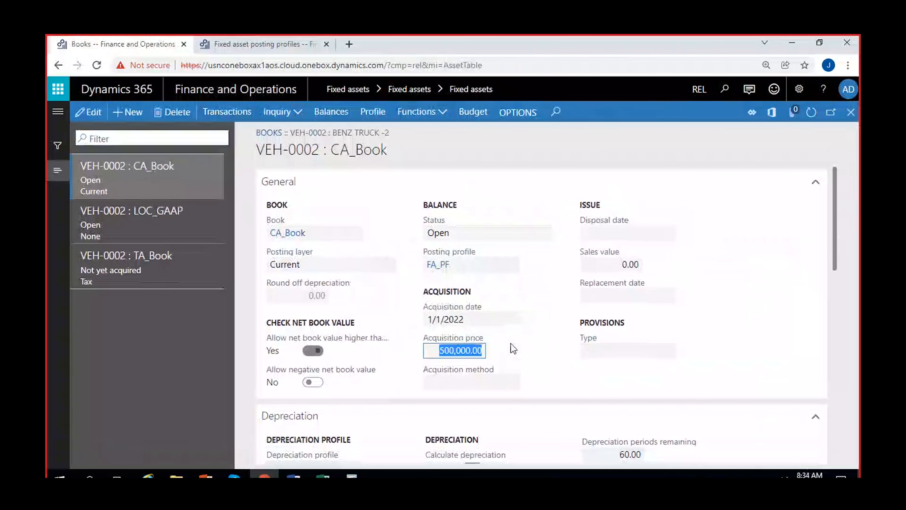
Compare the status, posting layer and acquisition details of TA_Book with those of CA_Book for VEH-0002.
{"action": "left_click", "coordinate": [214, 280]}
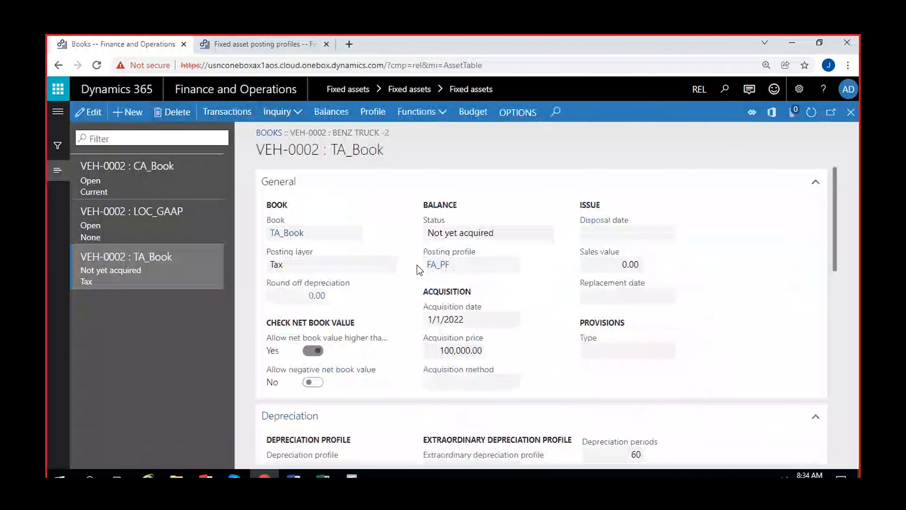
{"action": "left_click", "coordinate": [510, 235]}
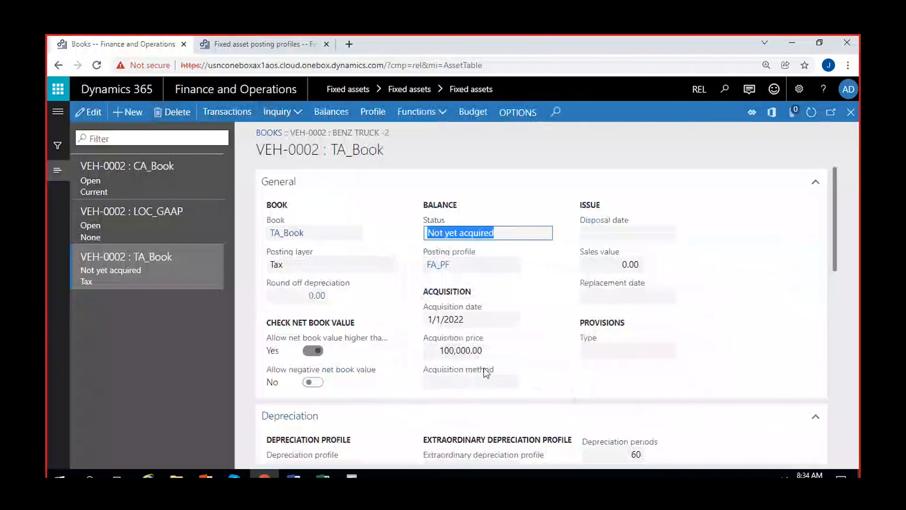
{"action": "left_click", "coordinate": [171, 177]}
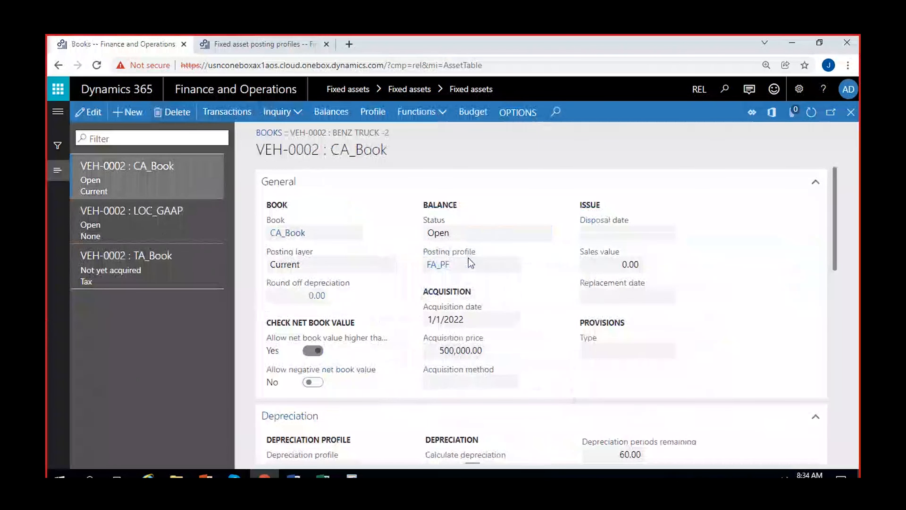
{"action": "left_click", "coordinate": [150, 266]}
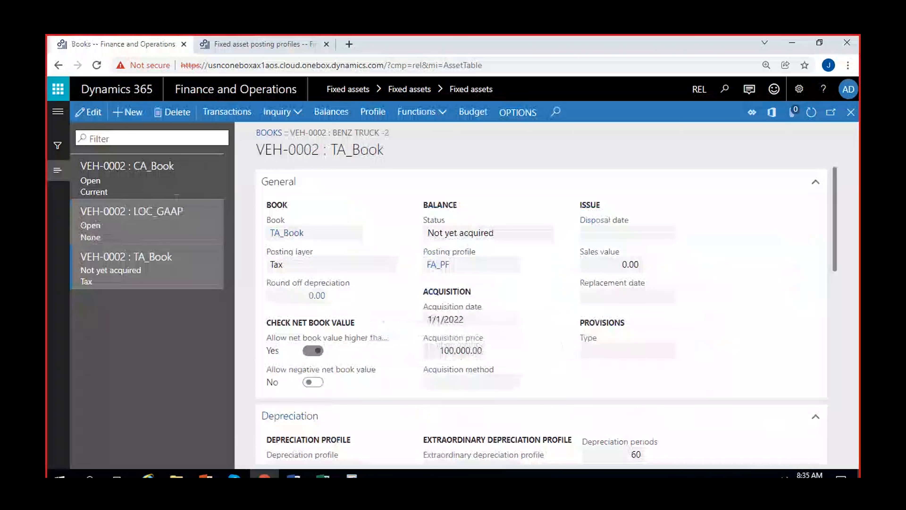
{"action": "left_click", "coordinate": [135, 172]}
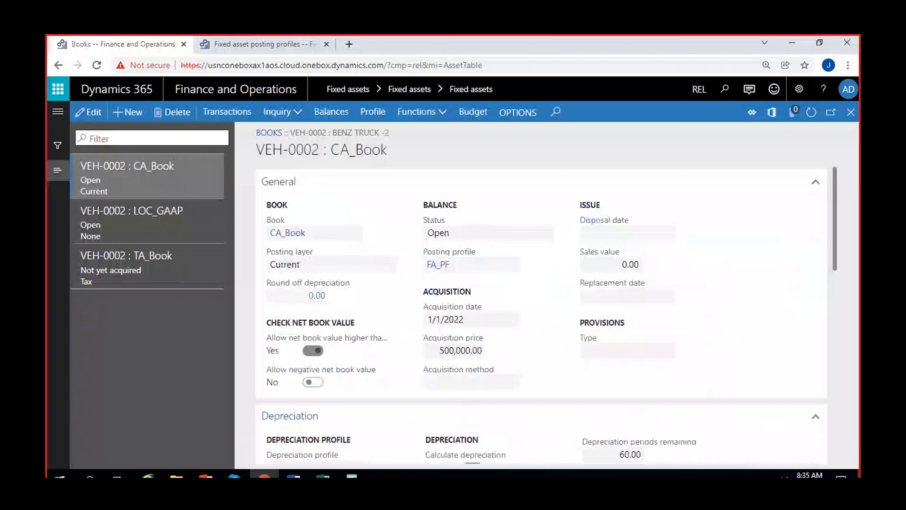
{"action": "left_click", "coordinate": [130, 271]}
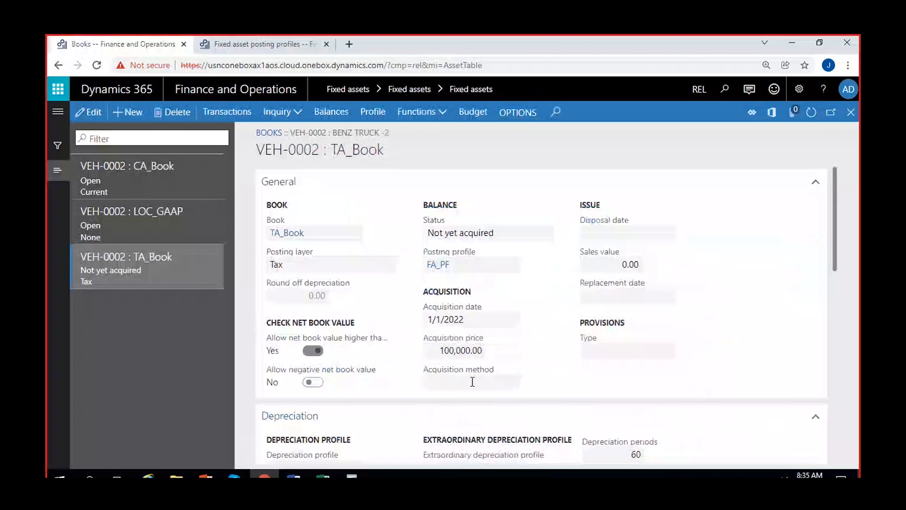
Leave the books of VEH-0002 and open the Fixed assets journal list.
{"action": "left_click", "coordinate": [89, 112]}
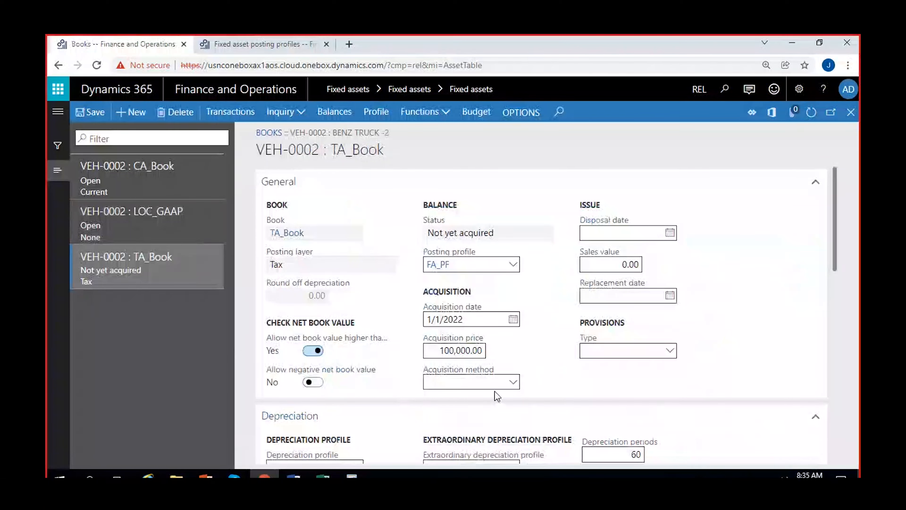
{"action": "left_click", "coordinate": [851, 112]}
{"action": "left_click", "coordinate": [58, 111]}
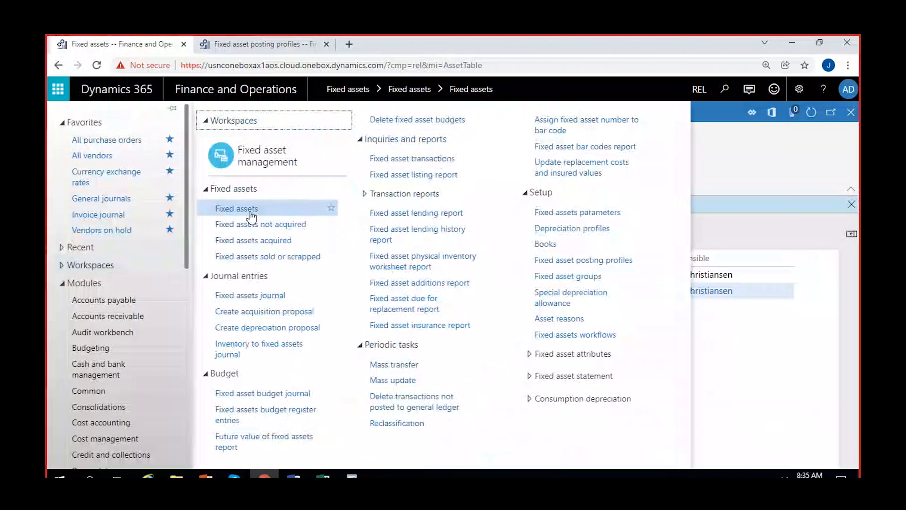
{"action": "left_click", "coordinate": [253, 296]}
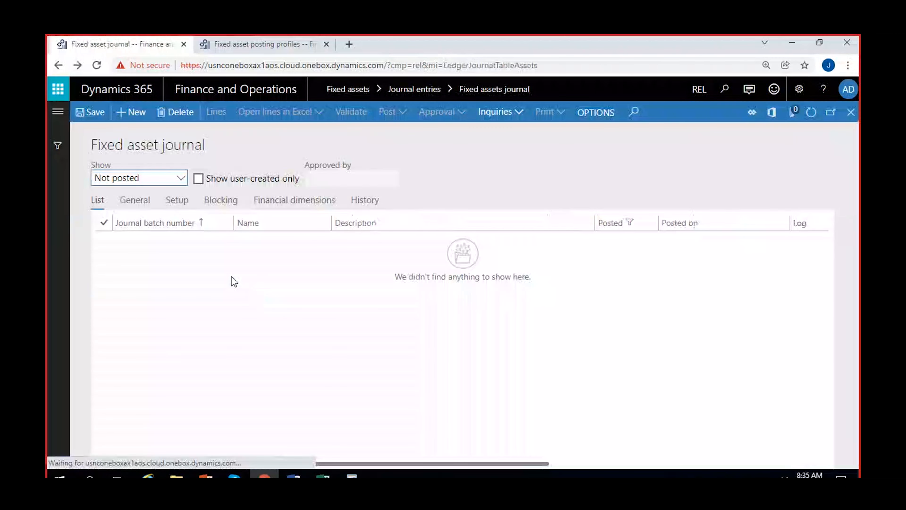
Create a new fixed asset journal with the journal name FA_Tax_Jou.
{"action": "left_click", "coordinate": [132, 114]}
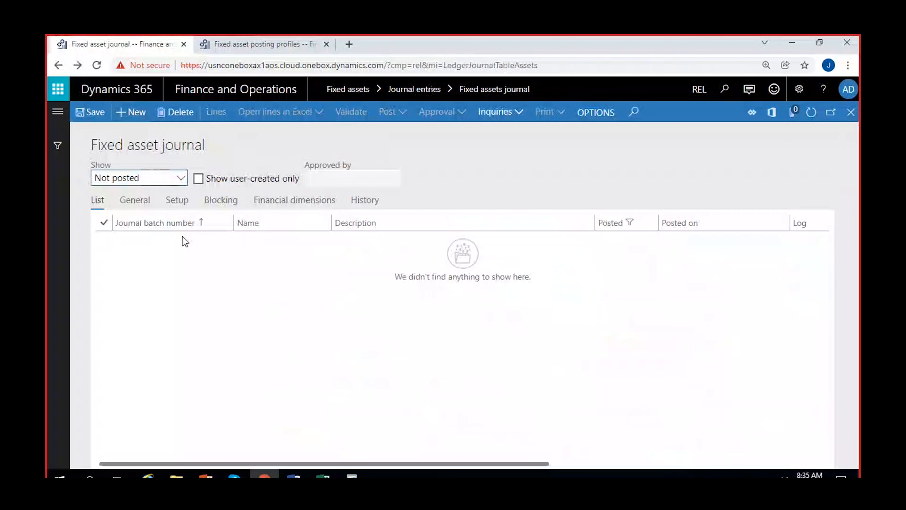
{"action": "left_click", "coordinate": [322, 241]}
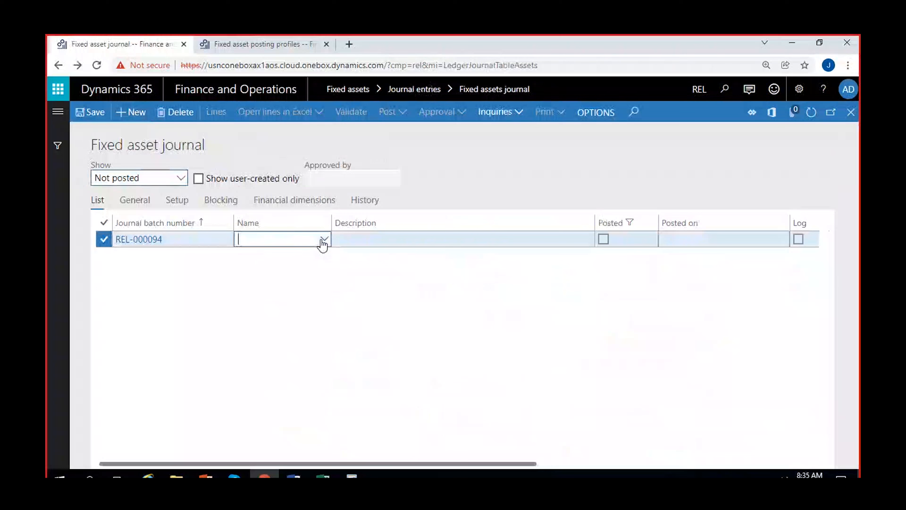
{"action": "left_click_drag", "start_coordinate": [331, 272], "coordinate": [332, 272]}
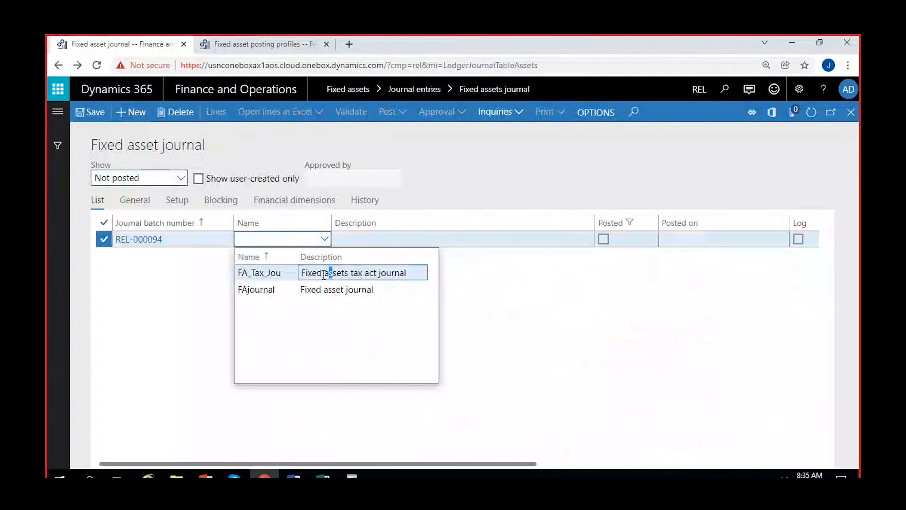
{"action": "left_click", "coordinate": [325, 273]}
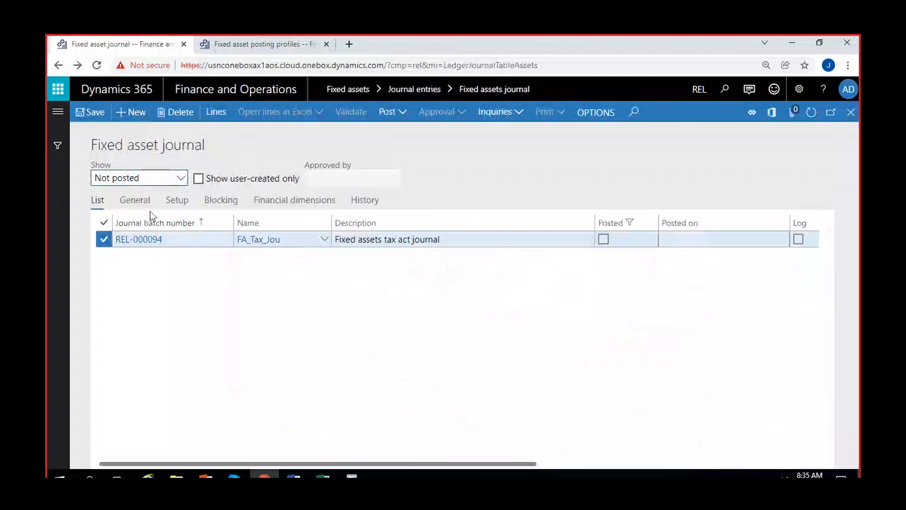
Open the journal's lines and fill the acquisition line with asset account VEH-0002, checking that its book is TA_Book.
{"action": "left_click", "coordinate": [216, 112]}
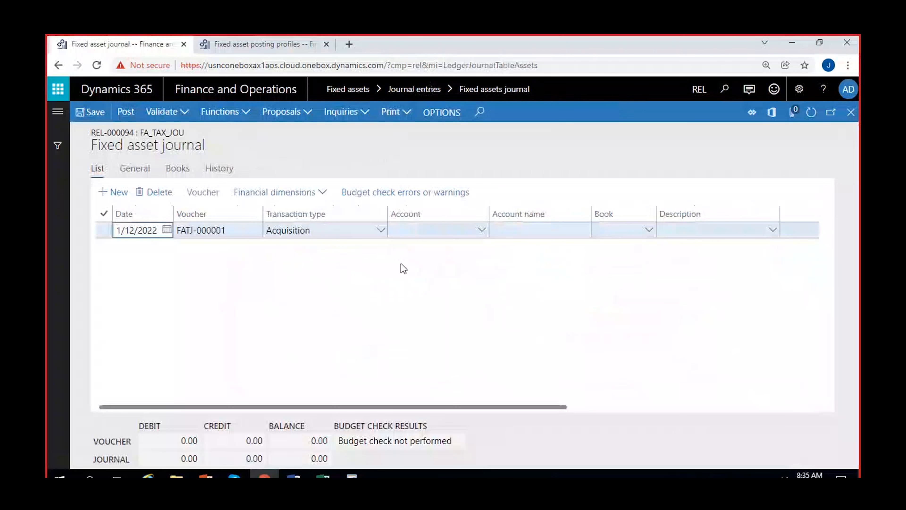
{"action": "left_click", "coordinate": [482, 231]}
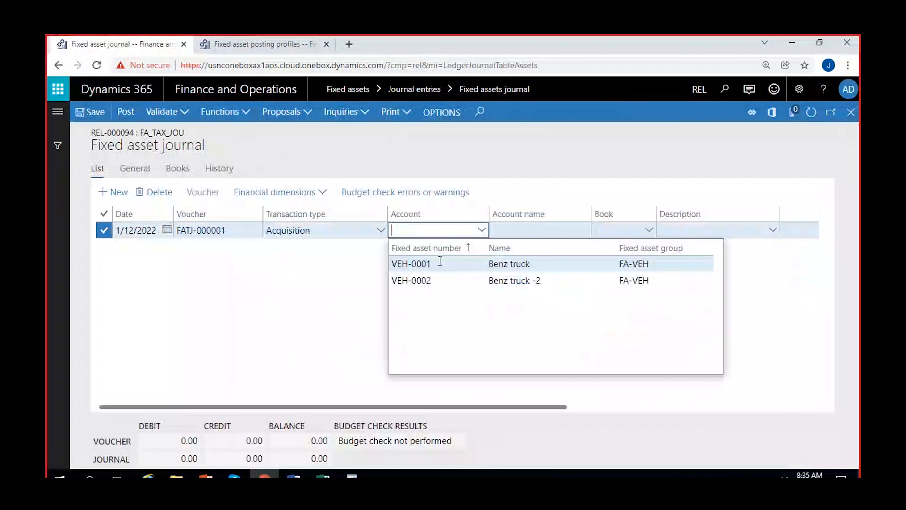
{"action": "left_click", "coordinate": [438, 280]}
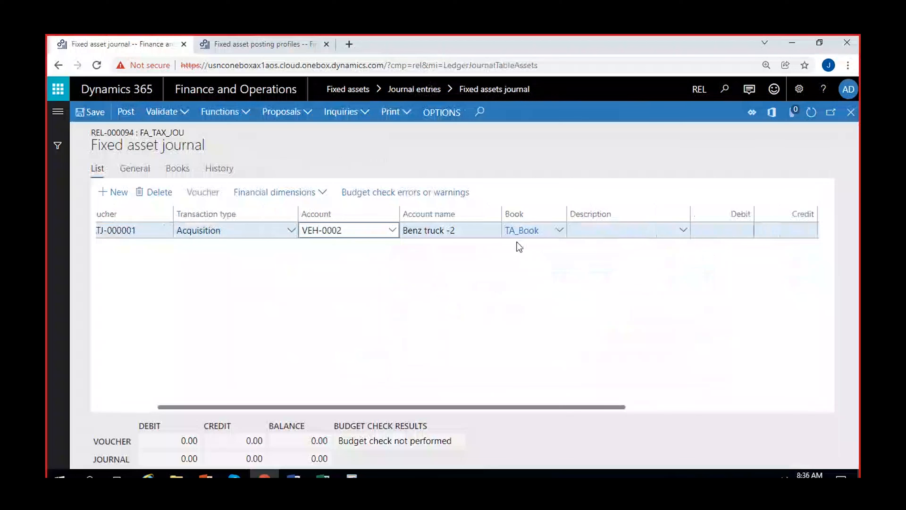
{"action": "left_click", "coordinate": [559, 230]}
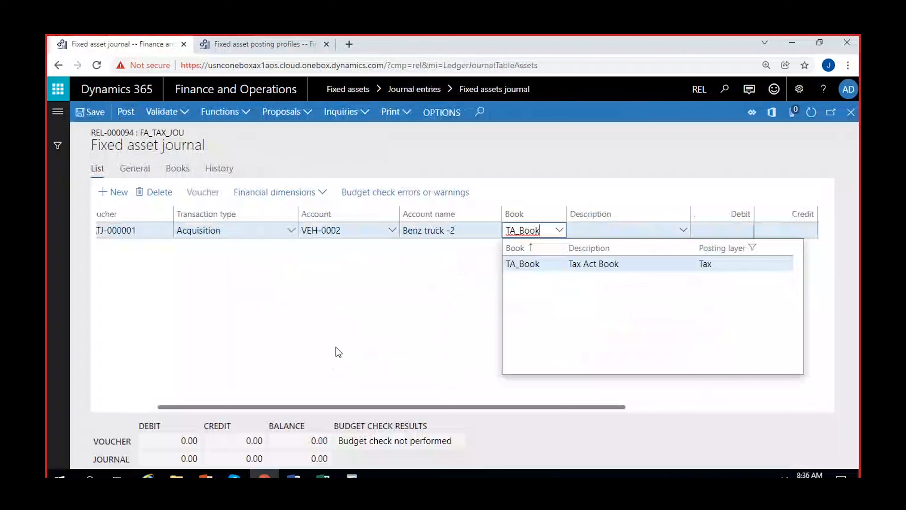
{"action": "left_click", "coordinate": [488, 288]}
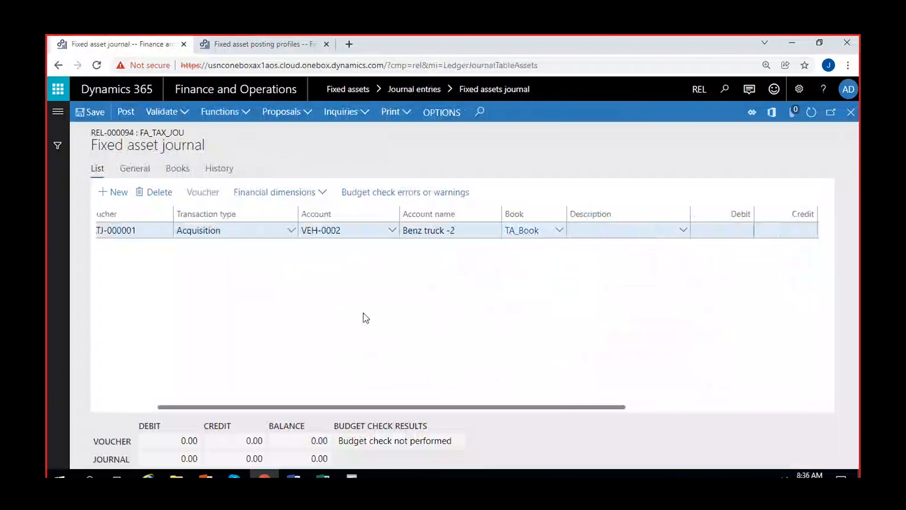
Enter a debit of 500,000.00 on the VEH-0002 acquisition line.
{"action": "scroll", "coordinate": [366, 318], "scroll_direction": "right", "scroll_amount": 2}
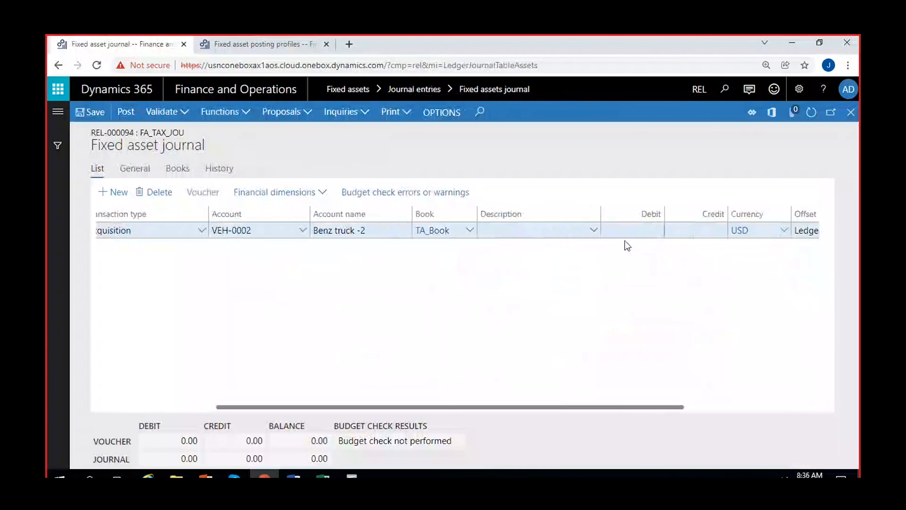
{"action": "left_click", "coordinate": [625, 236]}
{"action": "type", "text": "500,0"}
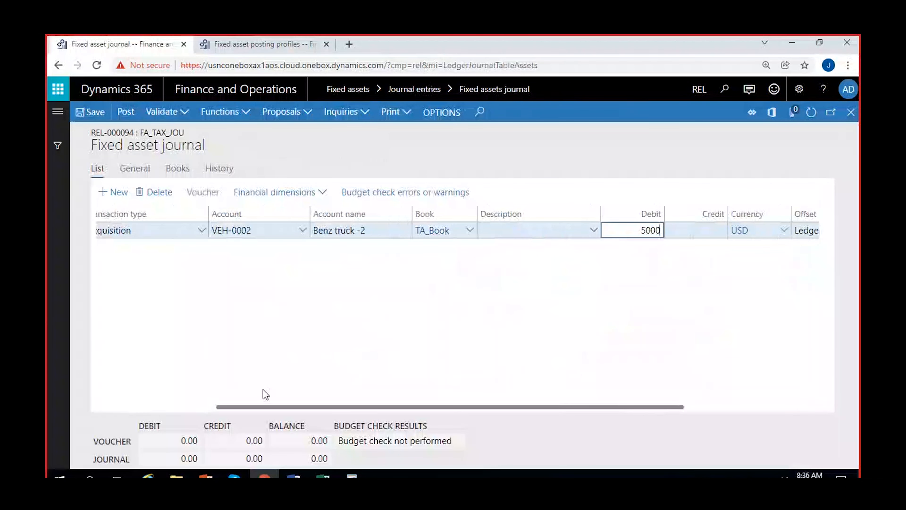
{"action": "type", "text": "00"}
Compare the line's offset account with the acquisition offset account for TA_Book and group FA-VEH in posting profile FA_PF.
{"action": "scroll", "coordinate": [490, 343], "scroll_direction": "right", "scroll_amount": 3}
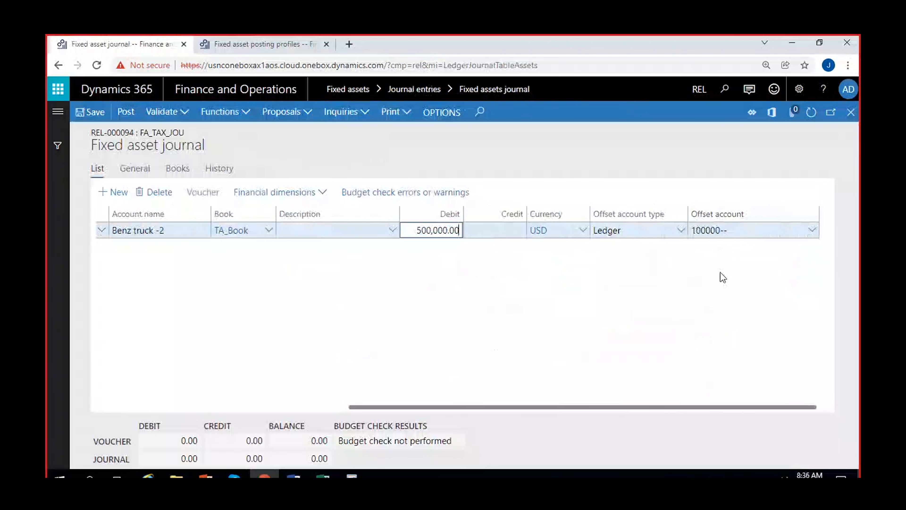
{"action": "left_click", "coordinate": [266, 45]}
{"action": "left_click_drag", "start_coordinate": [695, 346], "coordinate": [647, 373]}
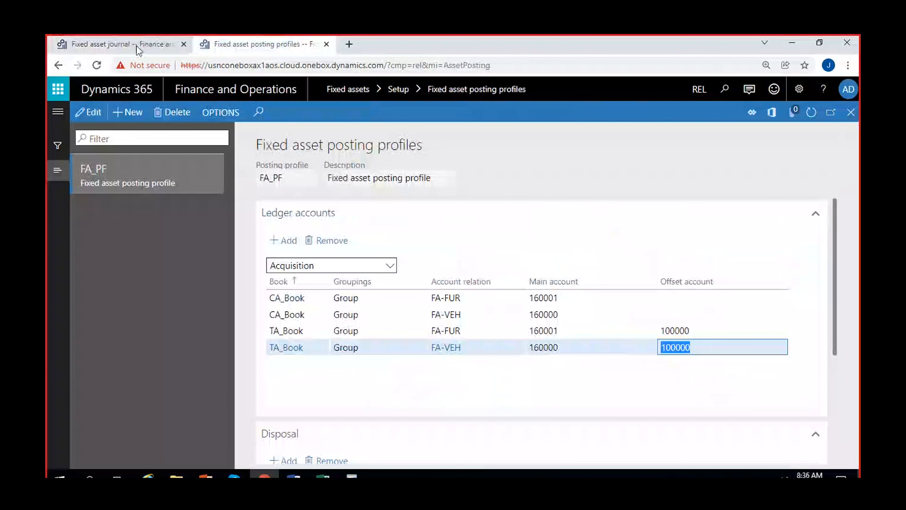
{"action": "left_click", "coordinate": [118, 44]}
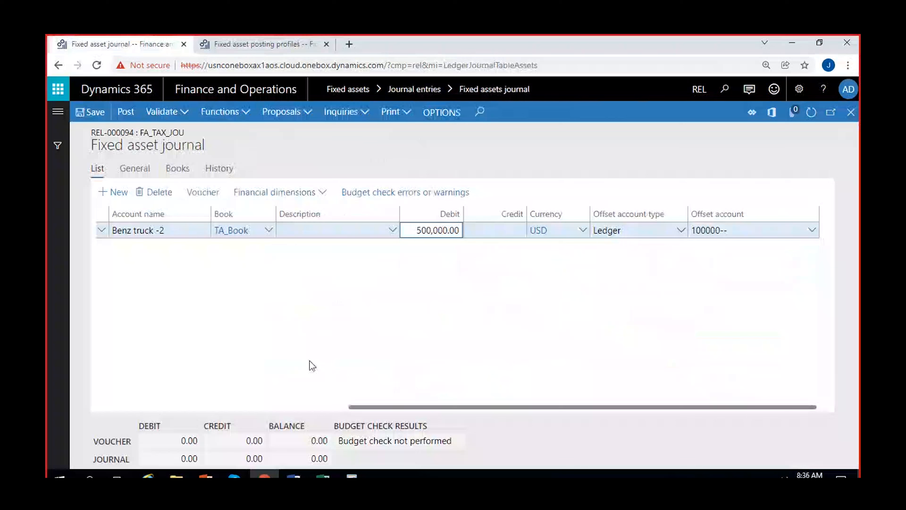
Remove CA_Book from the additional books of the VEH-0002 acquisition line and confirm the removal.
{"action": "left_click", "coordinate": [295, 359]}
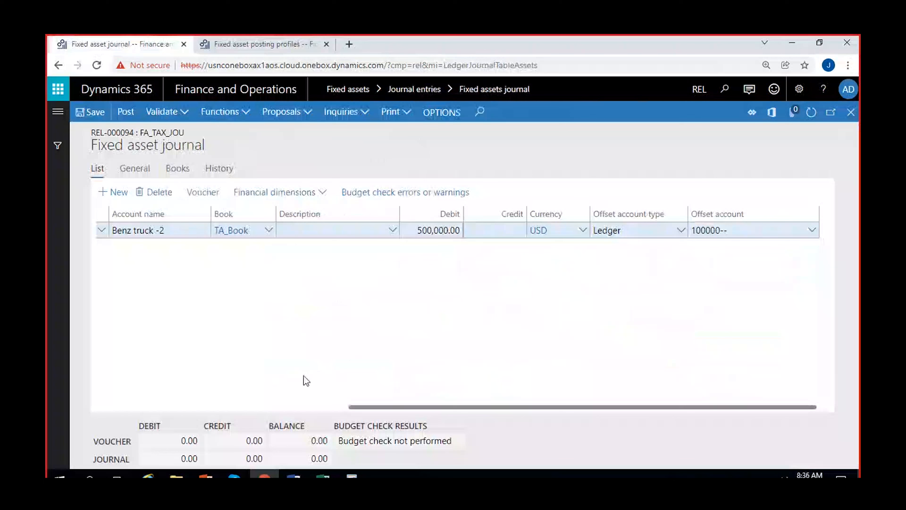
{"action": "scroll", "coordinate": [276, 365], "scroll_direction": "left", "scroll_amount": 10}
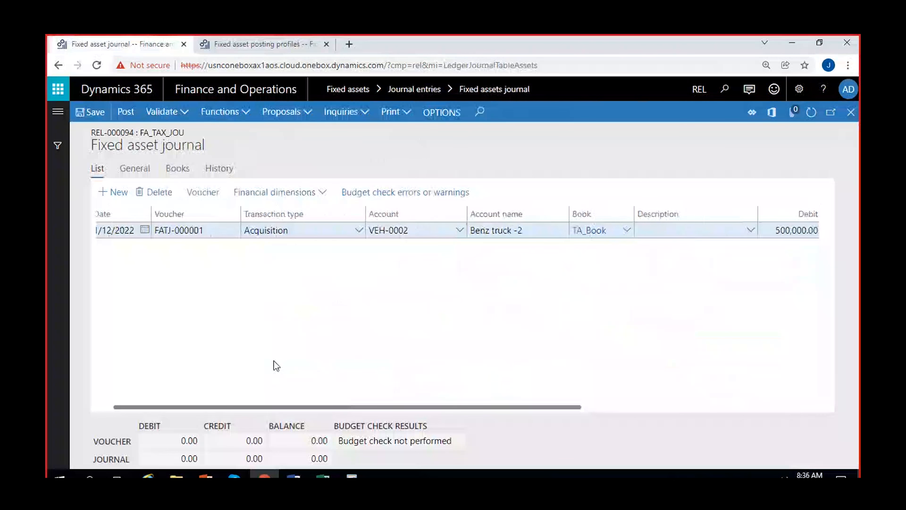
{"action": "scroll", "coordinate": [274, 361], "scroll_direction": "left", "scroll_amount": 2}
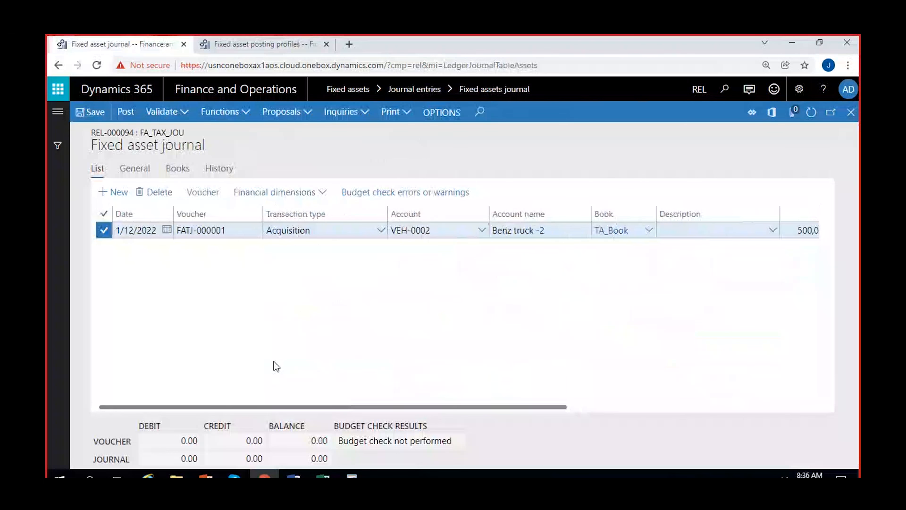
{"action": "left_click", "coordinate": [177, 169]}
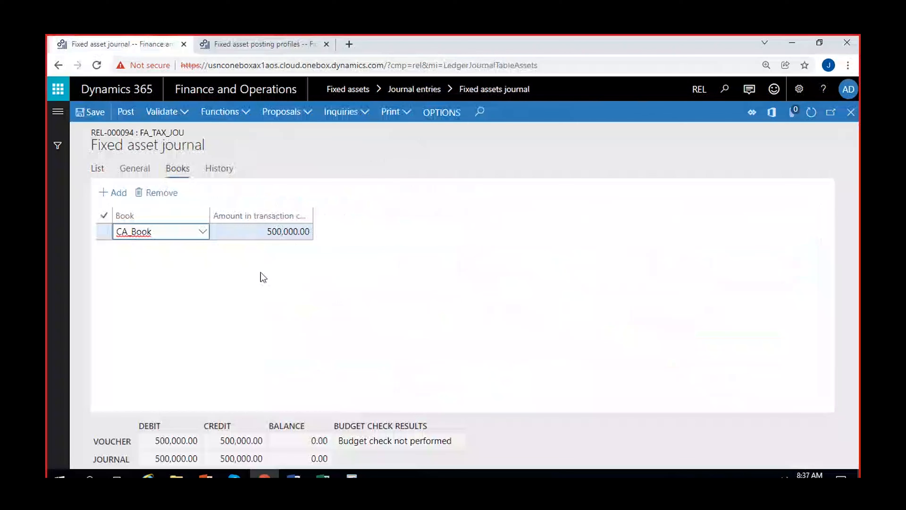
{"action": "left_click", "coordinate": [147, 194]}
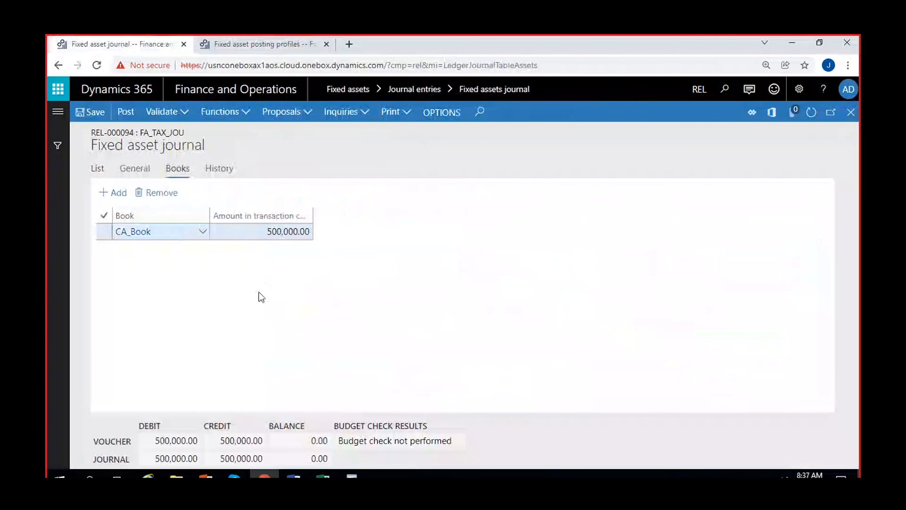
{"action": "left_click", "coordinate": [564, 307]}
Add book LOC_GAAP with an amount of 500,000 to the acquisition line, return to the line list and save the journal.
{"action": "left_click", "coordinate": [113, 192]}
{"action": "left_click", "coordinate": [202, 231]}
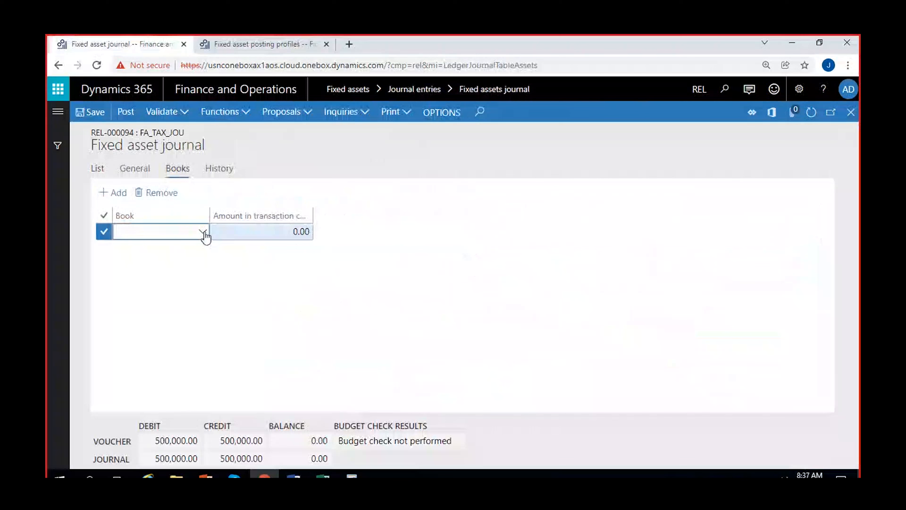
{"action": "left_click", "coordinate": [157, 287]}
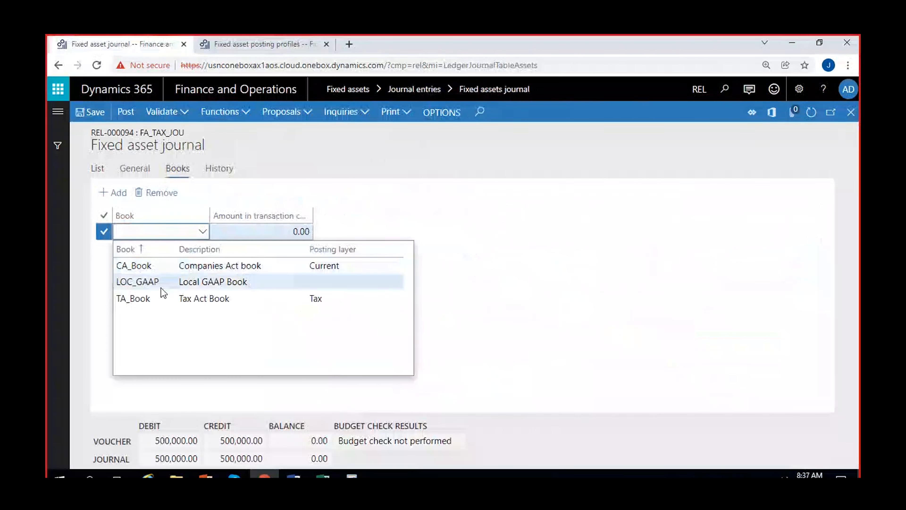
{"action": "left_click", "coordinate": [269, 231]}
{"action": "type", "text": "500,000"}
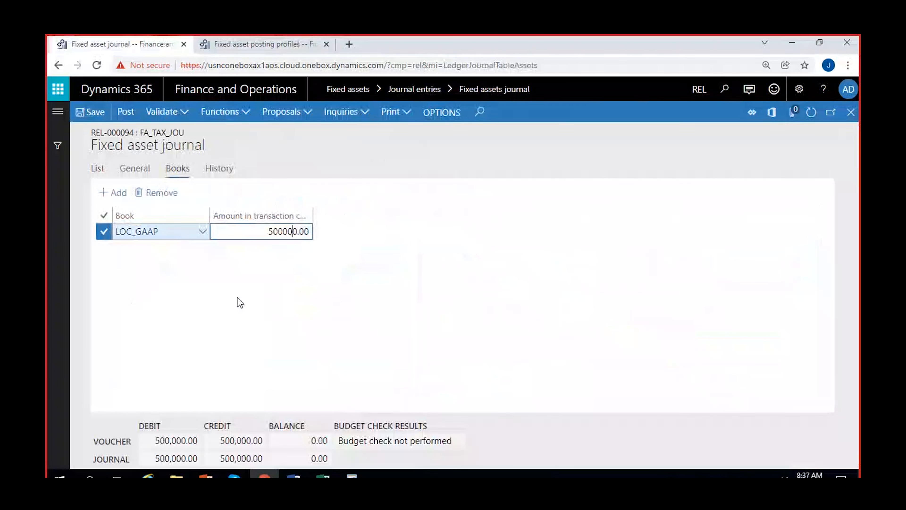
{"action": "left_click", "coordinate": [233, 297]}
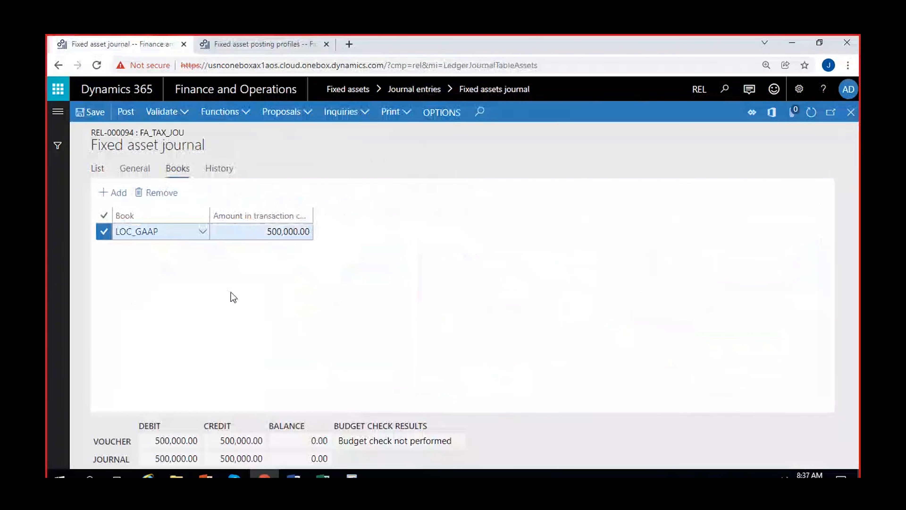
{"action": "left_click", "coordinate": [97, 168]}
{"action": "left_click", "coordinate": [94, 113]}
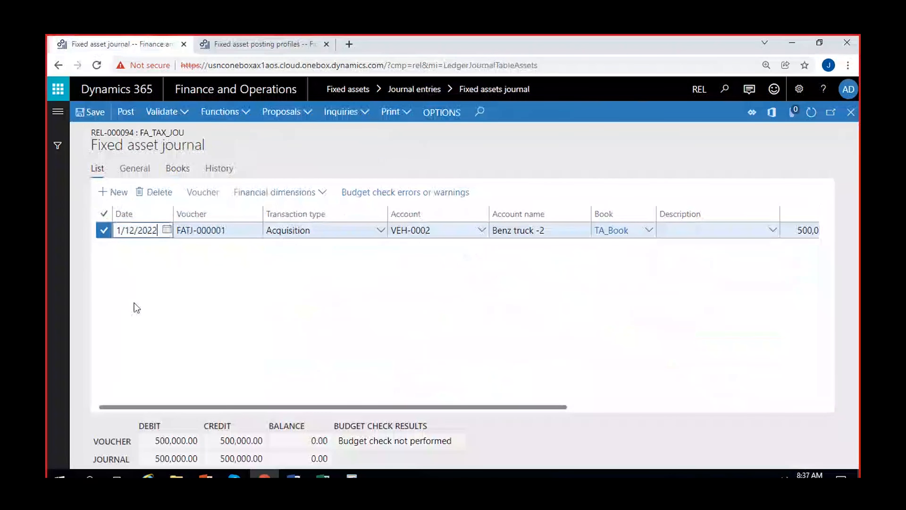
Review the acquisition line's account, book and amounts, and the additional book attached to it.
{"action": "left_click", "coordinate": [390, 296]}
{"action": "scroll", "coordinate": [262, 318], "scroll_direction": "right", "scroll_amount": 5}
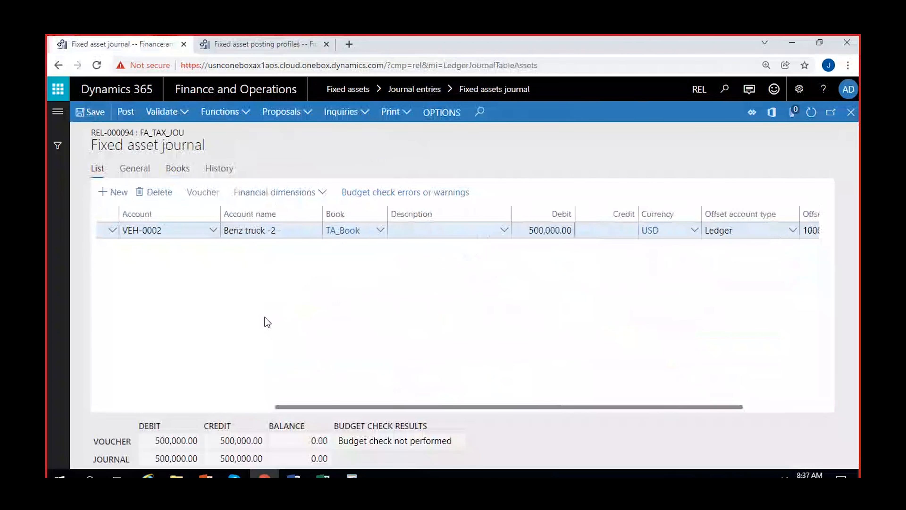
{"action": "scroll", "coordinate": [264, 317], "scroll_direction": "left", "scroll_amount": 5}
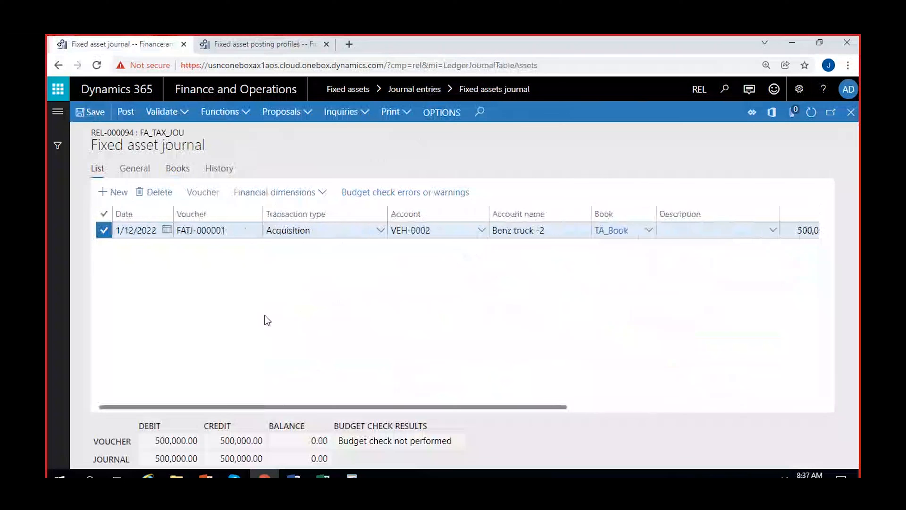
{"action": "left_click", "coordinate": [177, 168]}
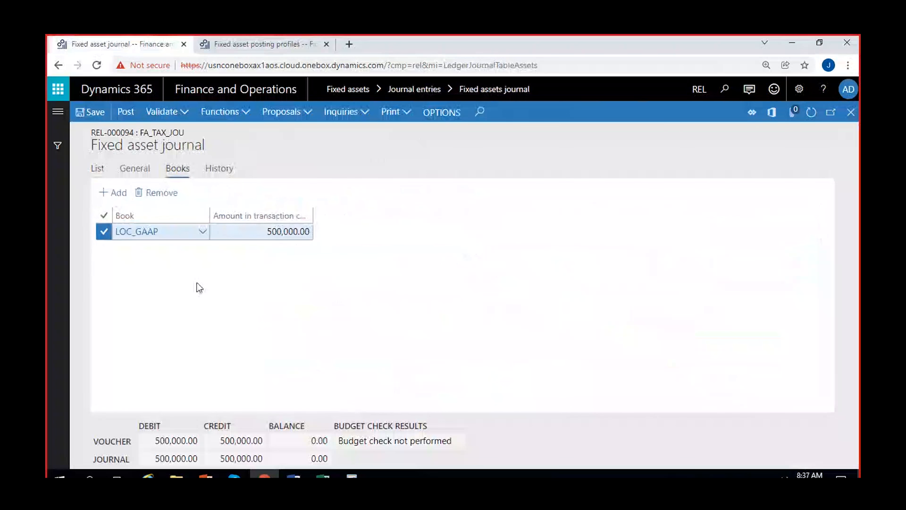
{"action": "left_click", "coordinate": [98, 169]}
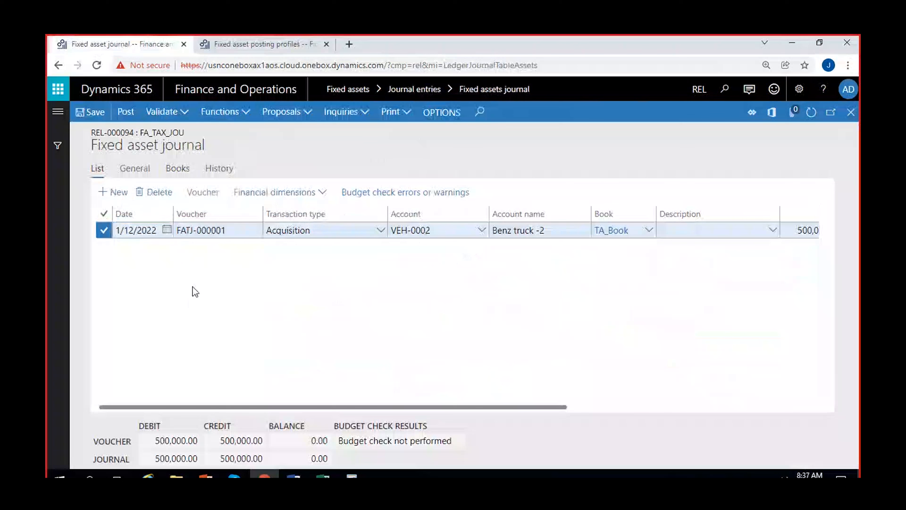
Set the acquisition line's date to 1/1/2022 and check the line's remaining fields.
{"action": "left_click", "coordinate": [167, 229]}
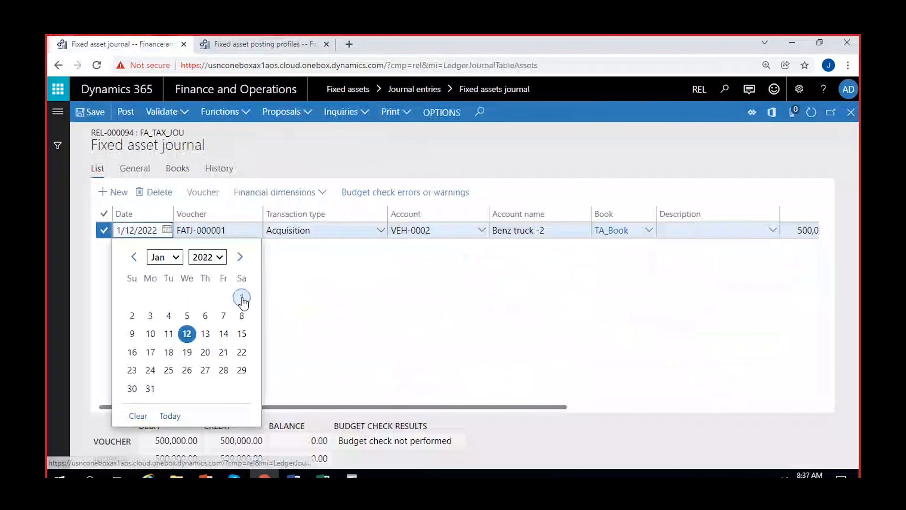
{"action": "left_click", "coordinate": [242, 297]}
{"action": "left_click", "coordinate": [221, 238]}
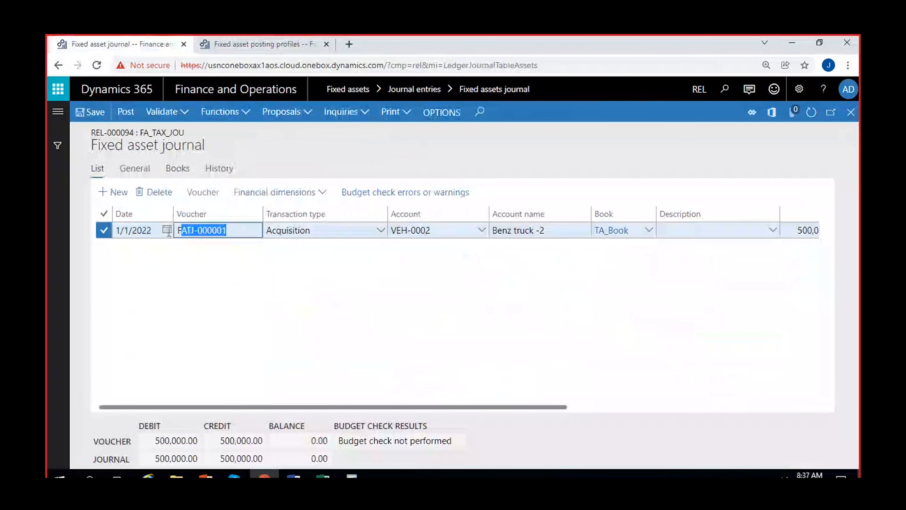
{"action": "scroll", "coordinate": [244, 338], "scroll_direction": "right", "scroll_amount": 2}
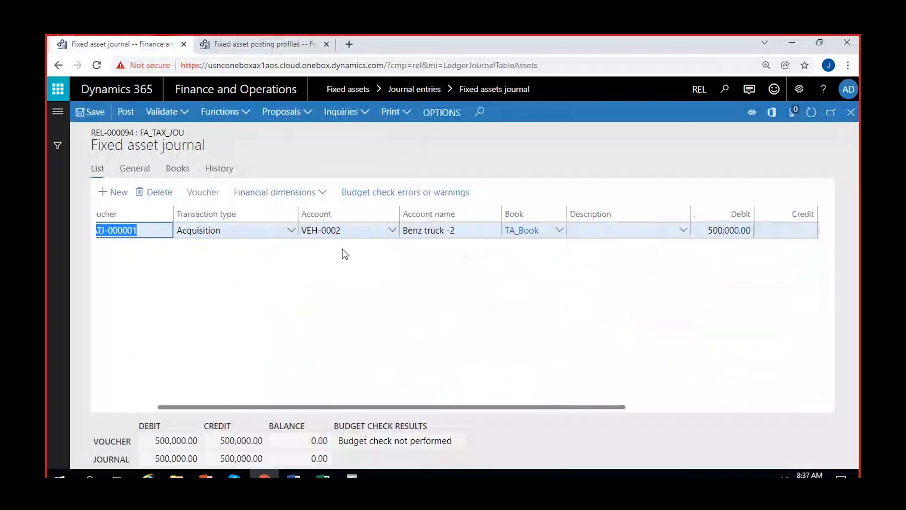
{"action": "scroll", "coordinate": [350, 339], "scroll_direction": "right", "scroll_amount": 2}
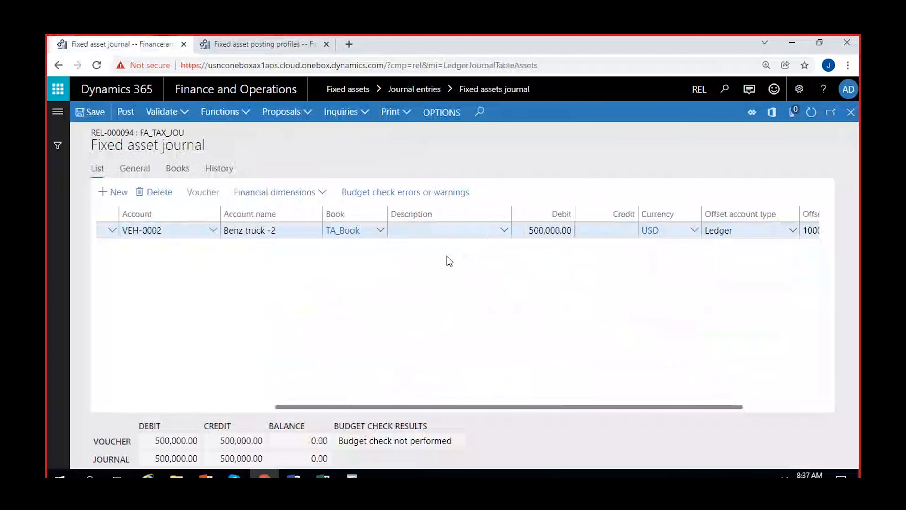
Check the acquisition line's remaining columns, post the tax-layer fixed asset journal and dismiss the posting notification.
{"action": "scroll", "coordinate": [492, 325], "scroll_direction": "right", "scroll_amount": 1}
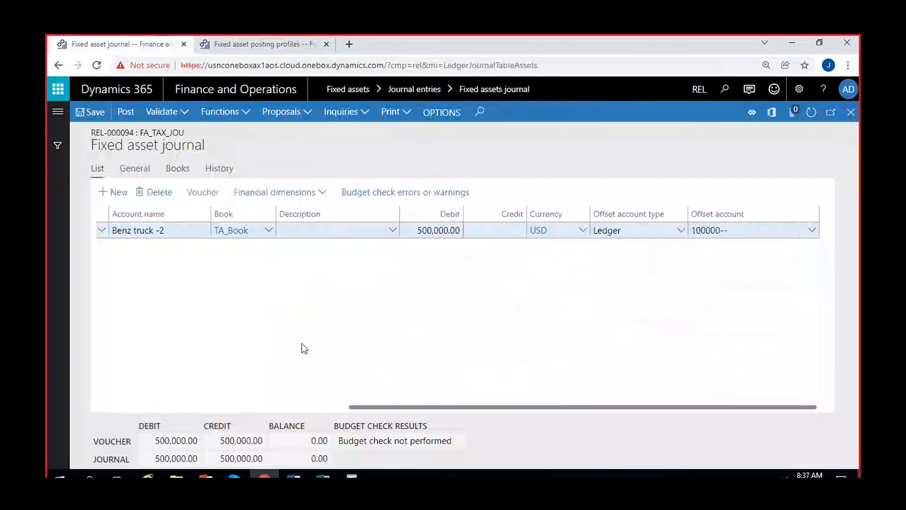
{"action": "scroll", "coordinate": [285, 345], "scroll_direction": "left", "scroll_amount": 2}
{"action": "left_click", "coordinate": [126, 112]}
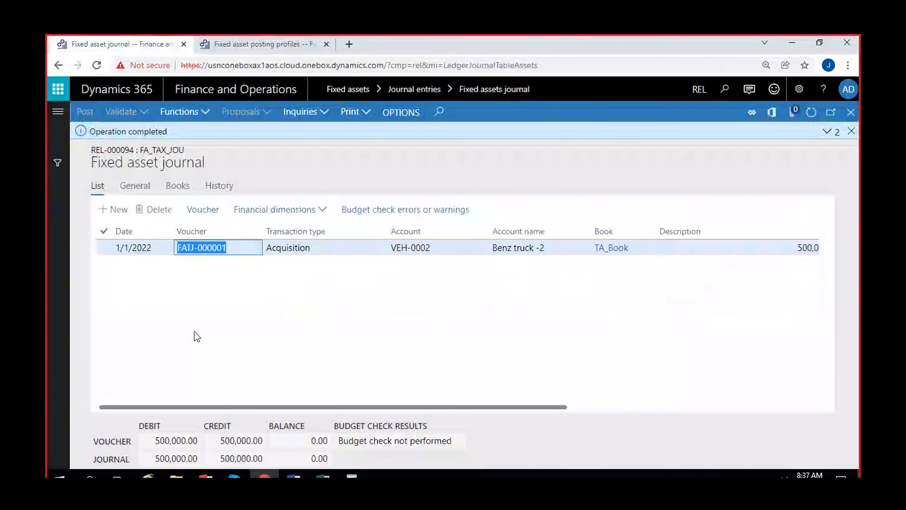
{"action": "left_click", "coordinate": [851, 131]}
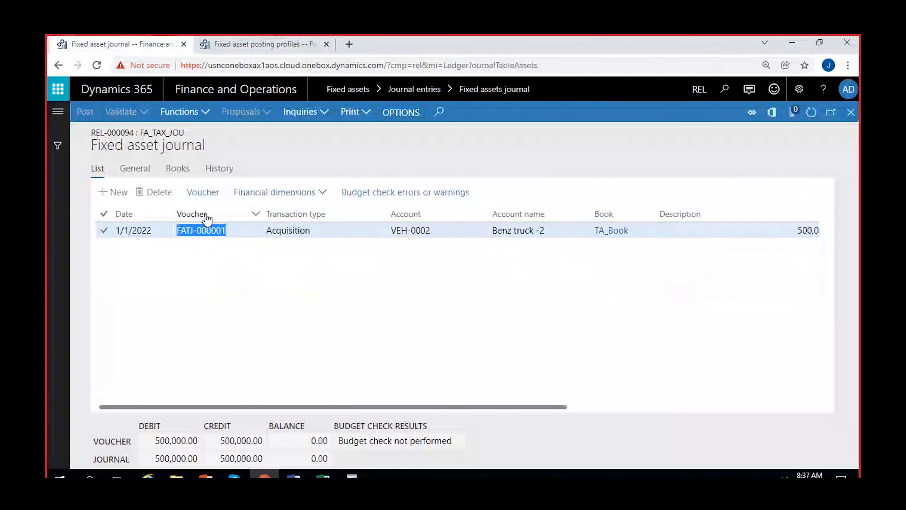
Open the posted acquisition line's voucher and examine the ledger accounts, amounts and posting layer of its transactions.
{"action": "left_click", "coordinate": [203, 192]}
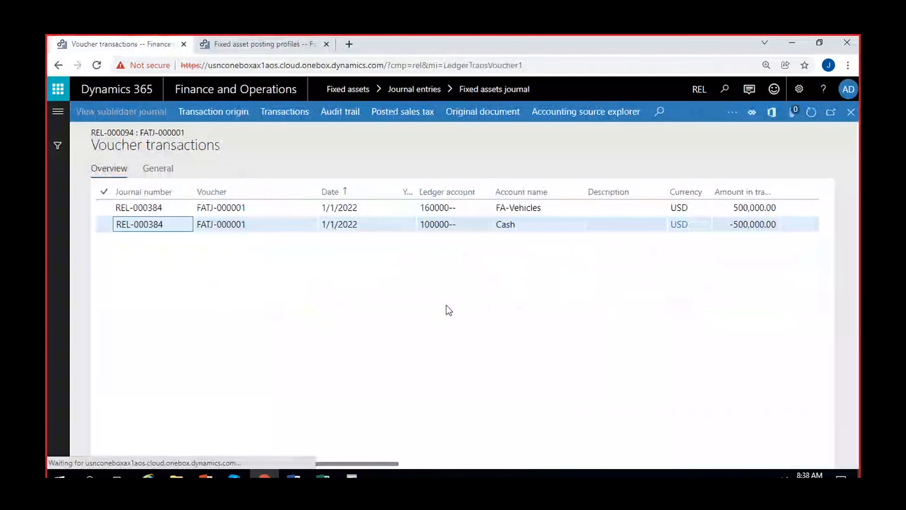
{"action": "scroll", "coordinate": [449, 310], "scroll_direction": "right", "scroll_amount": 10}
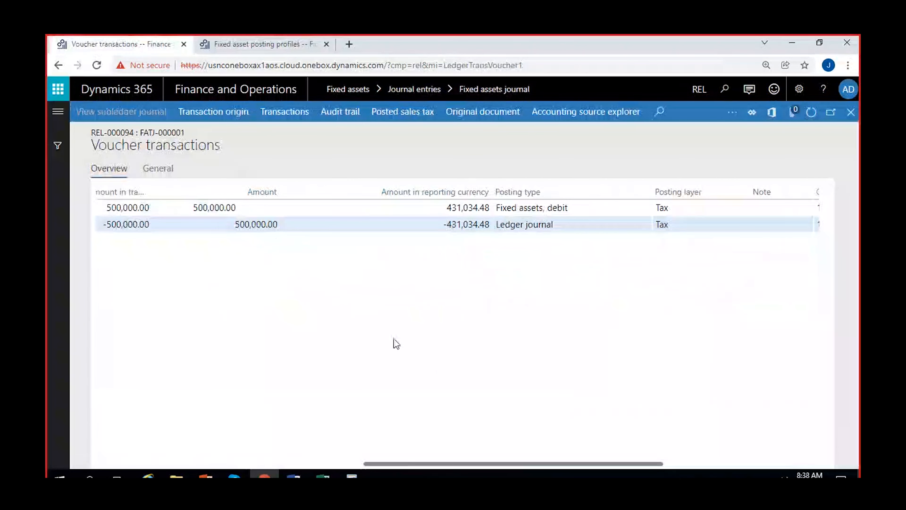
{"action": "scroll", "coordinate": [392, 342], "scroll_direction": "left", "scroll_amount": 10}
{"action": "scroll", "coordinate": [290, 335], "scroll_direction": "left", "scroll_amount": 5}
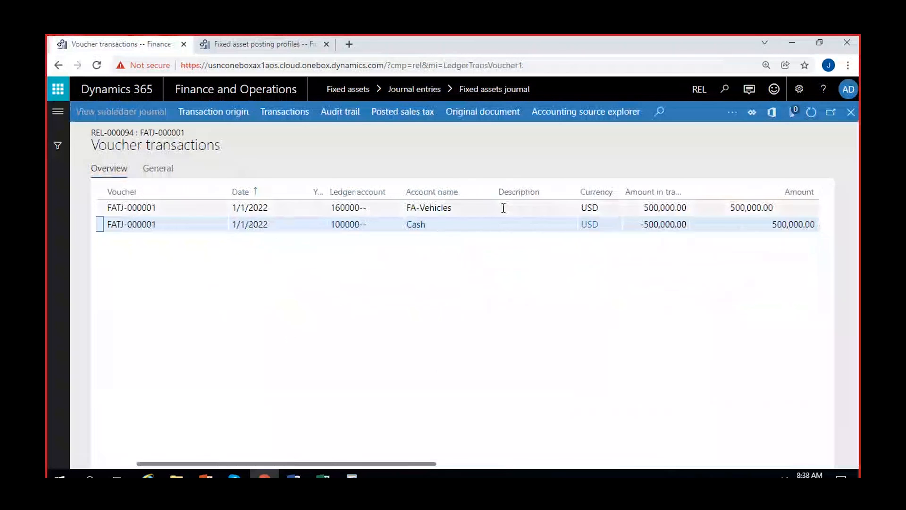
{"action": "left_click", "coordinate": [639, 208]}
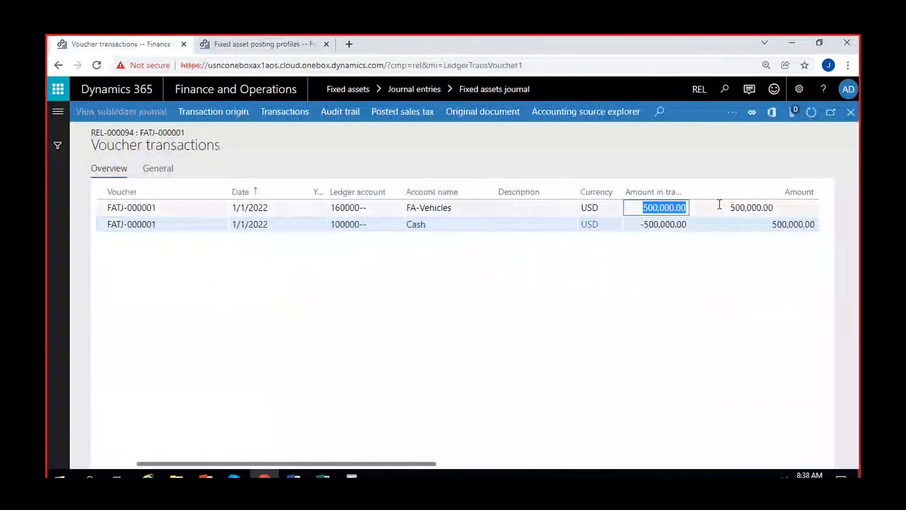
{"action": "left_click", "coordinate": [369, 208]}
{"action": "left_click", "coordinate": [436, 223]}
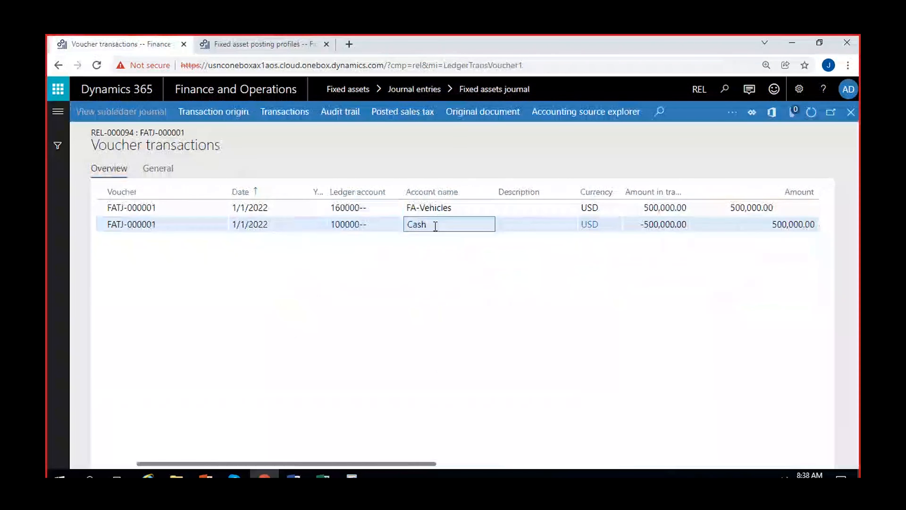
{"action": "left_click", "coordinate": [640, 224]}
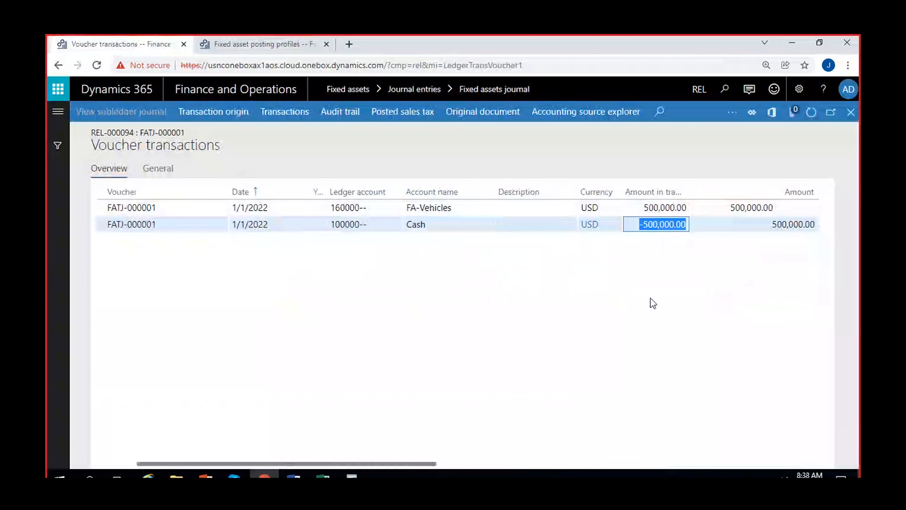
{"action": "scroll", "coordinate": [403, 318], "scroll_direction": "left", "scroll_amount": 3}
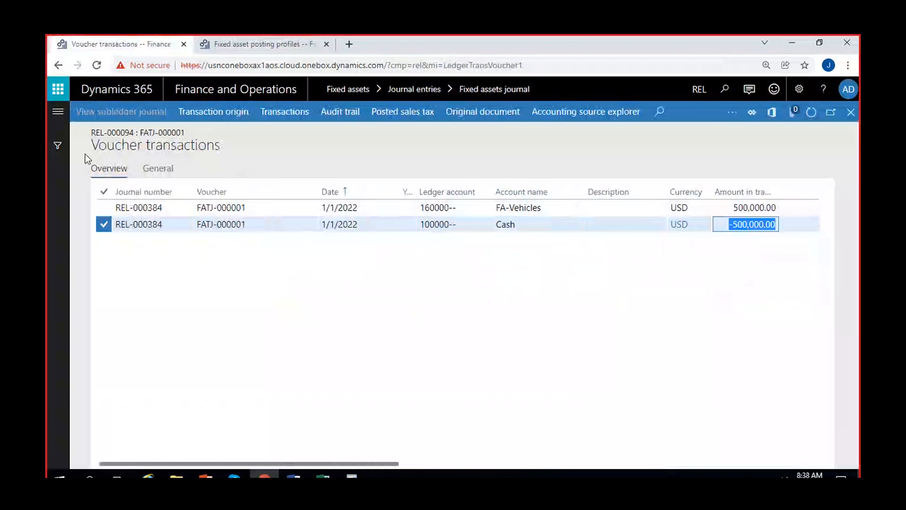
Open the valuations of asset VEH-0002 from the fixed assets list and compare the balances of all its books.
{"action": "left_click", "coordinate": [54, 120]}
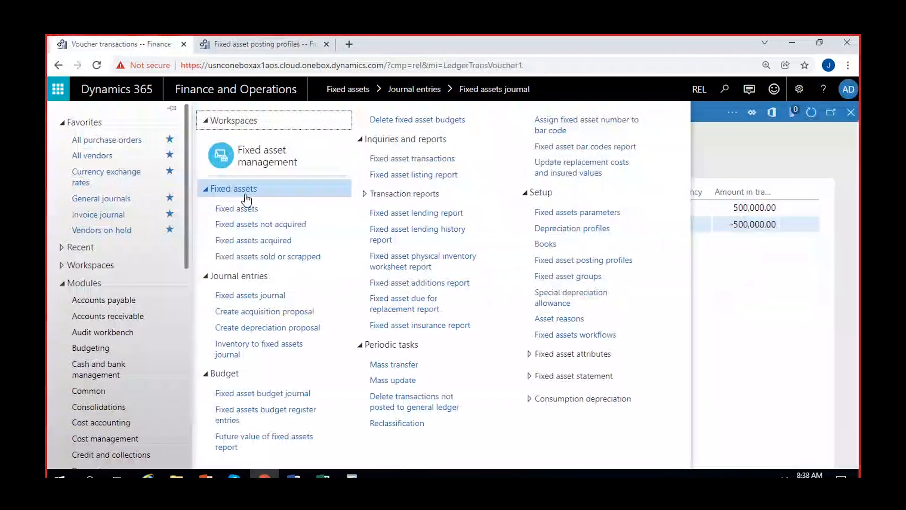
{"action": "left_click", "coordinate": [241, 209]}
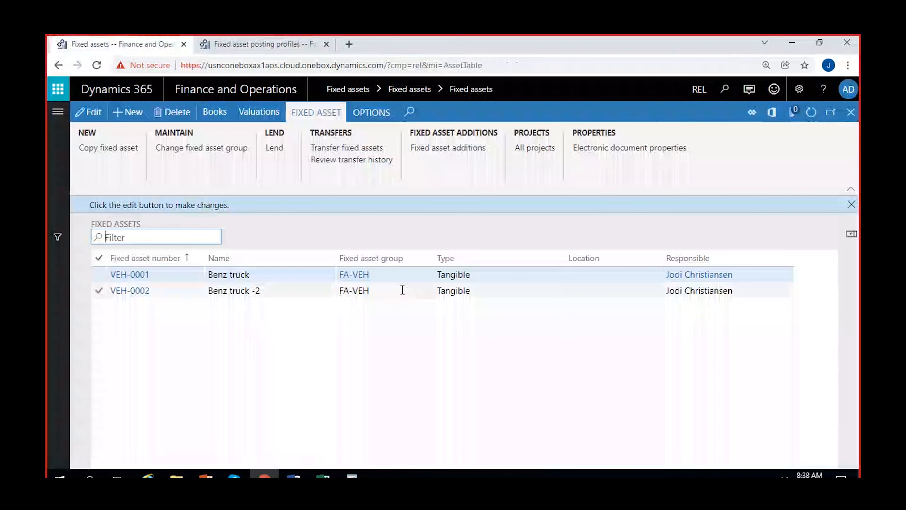
{"action": "left_click", "coordinate": [389, 291]}
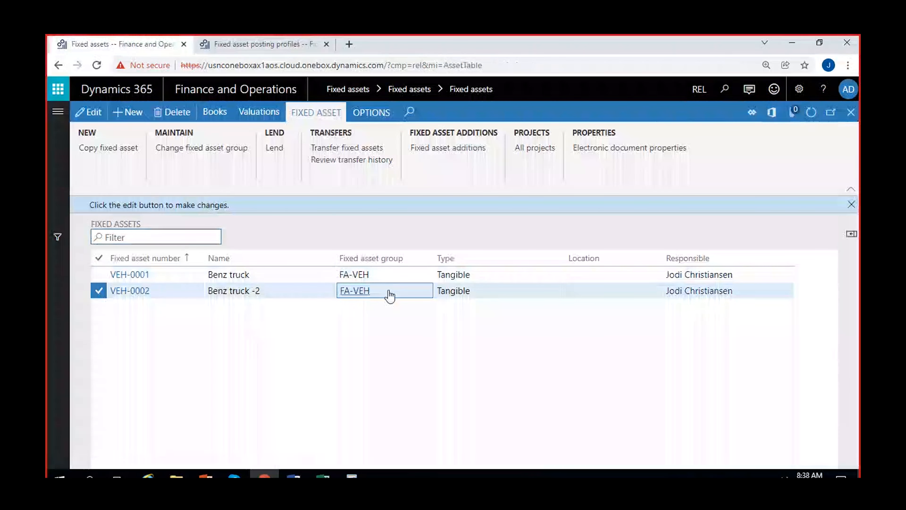
{"action": "left_click", "coordinate": [259, 112]}
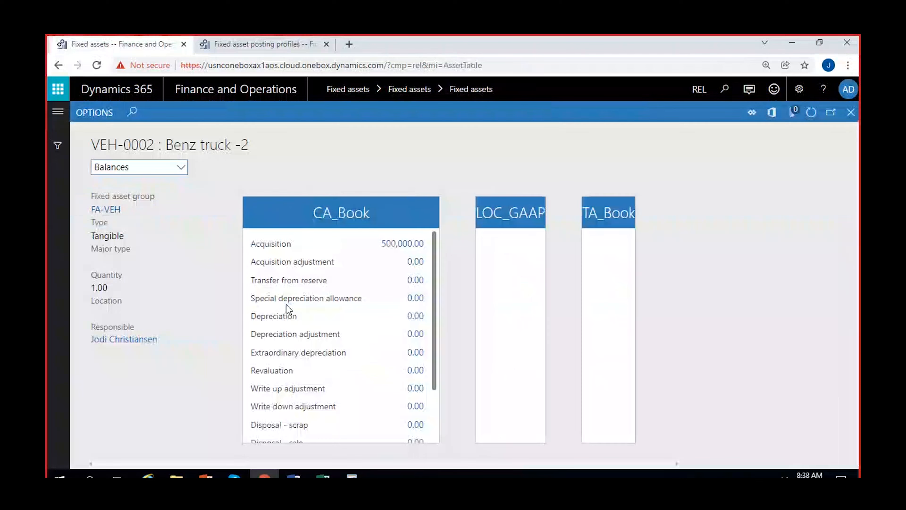
{"action": "left_click_drag", "start_coordinate": [636, 464], "coordinate": [721, 464]}
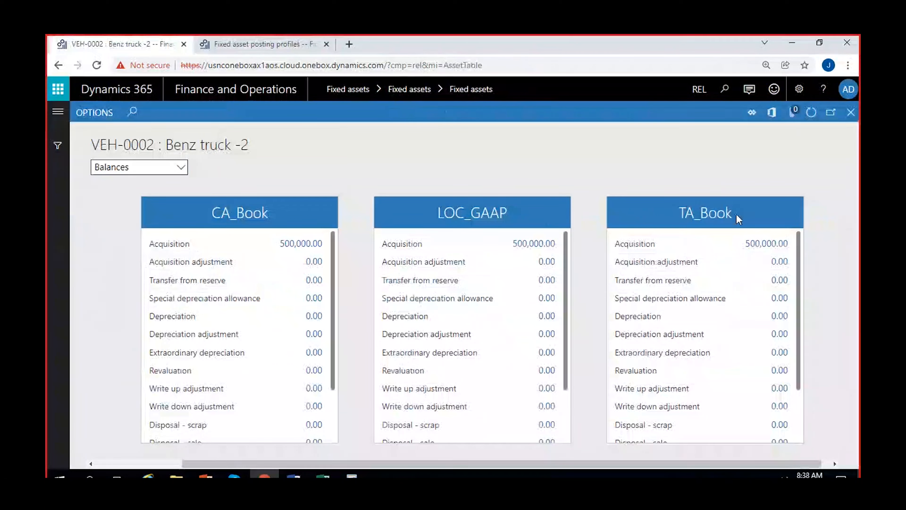
Examine the voucher and transaction type behind VEH-0002's acquisition balance in TA_Book, and return to the balances.
{"action": "left_click", "coordinate": [764, 247]}
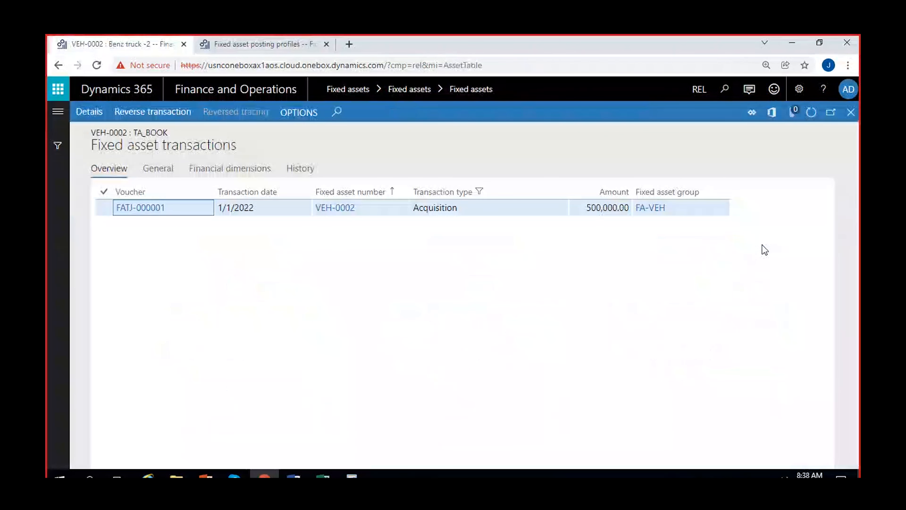
{"action": "left_click", "coordinate": [177, 211]}
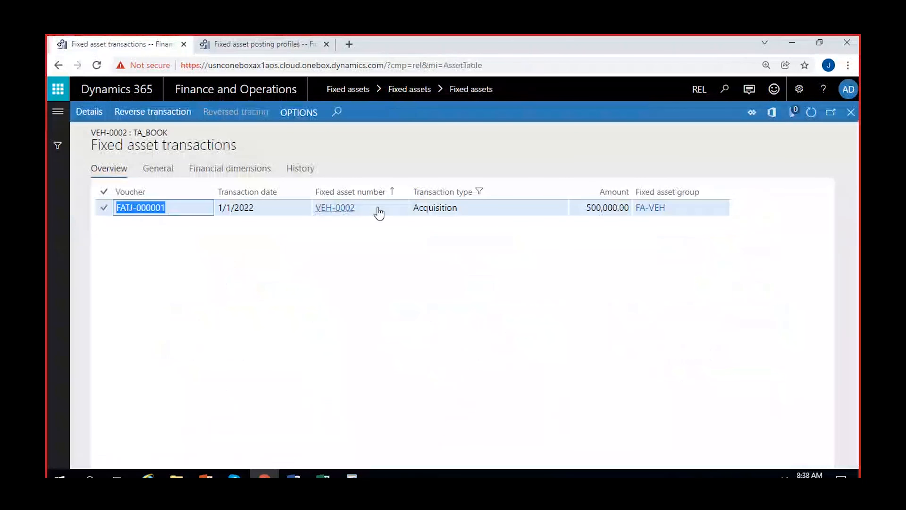
{"action": "left_click", "coordinate": [482, 207]}
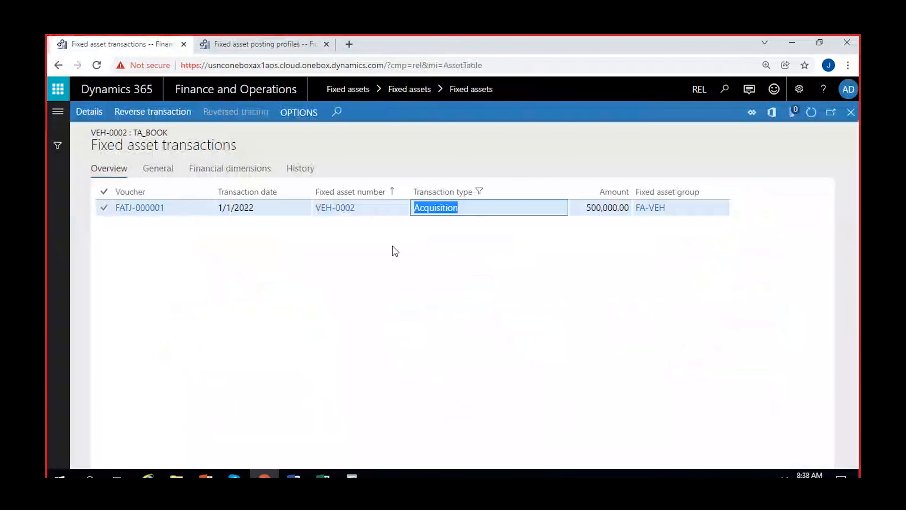
{"action": "left_click", "coordinate": [850, 113]}
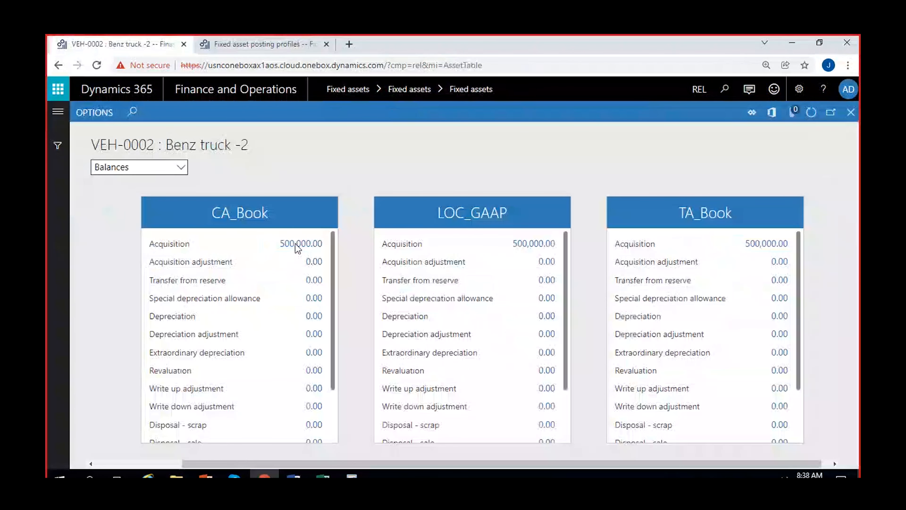
Examine the transaction behind VEH-0002's acquisition balance in CA_Book and close the balances view.
{"action": "left_click", "coordinate": [295, 244]}
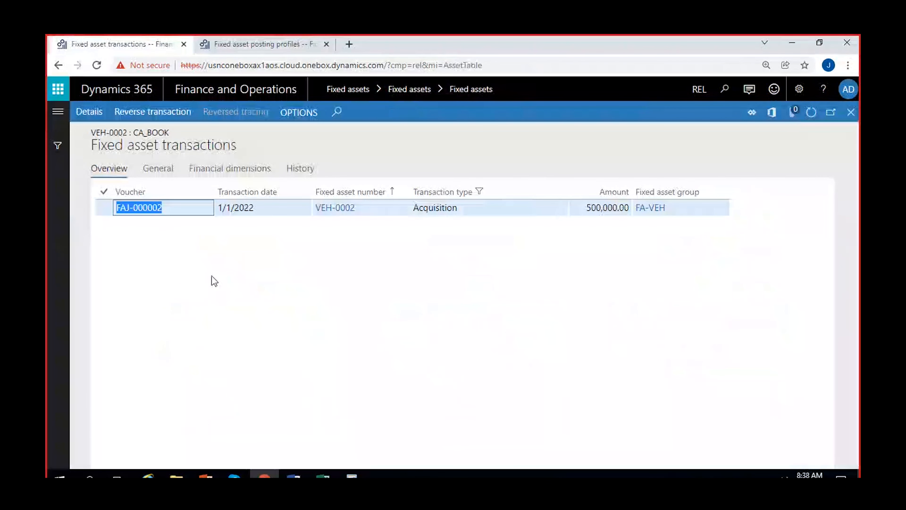
{"action": "left_click", "coordinate": [851, 112]}
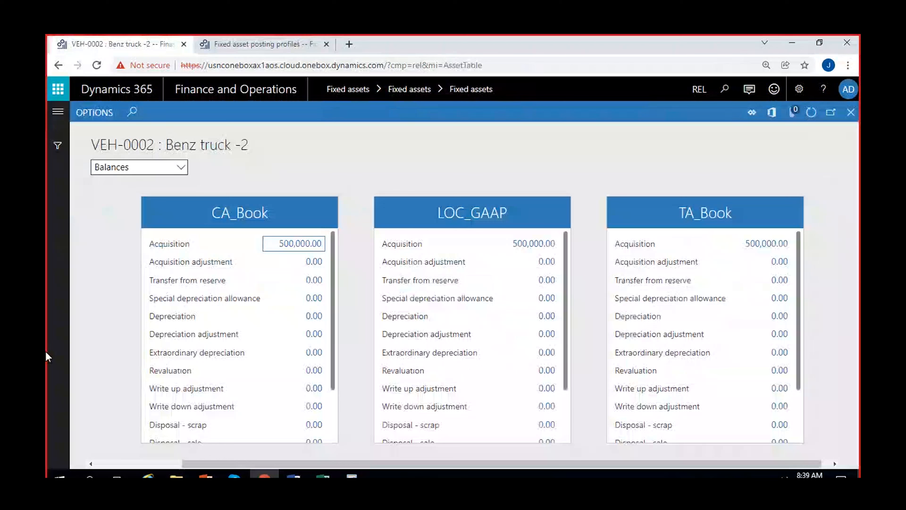
{"action": "left_click", "coordinate": [92, 279]}
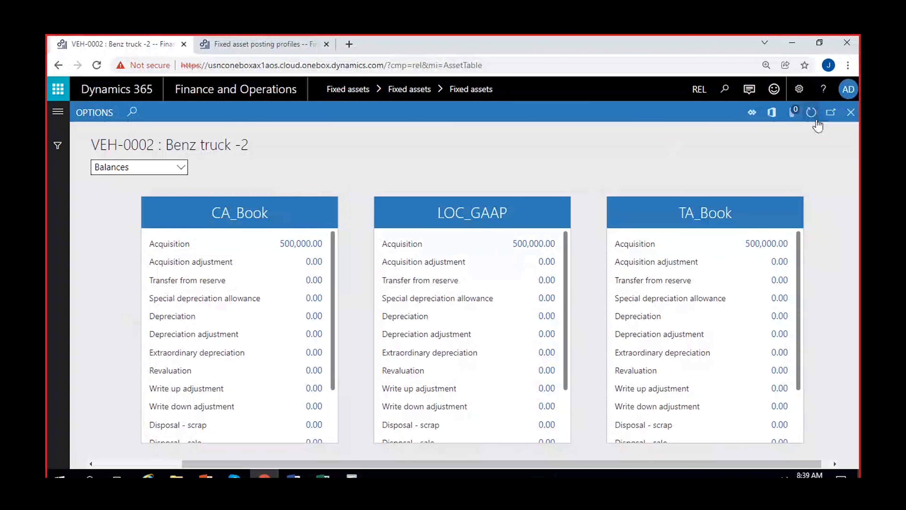
{"action": "left_click", "coordinate": [855, 113]}
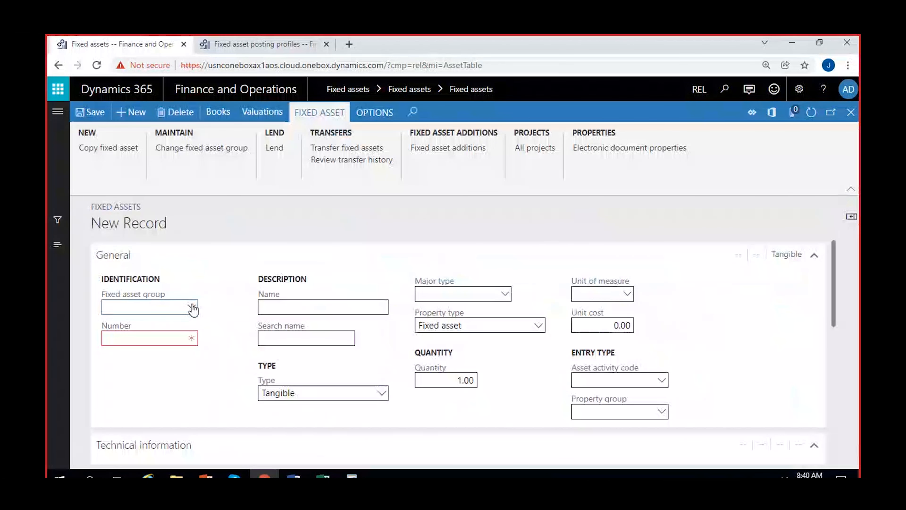
Assign the new fixed asset record to group FA-FUR and name it Chairs.
{"action": "left_click", "coordinate": [192, 307]}
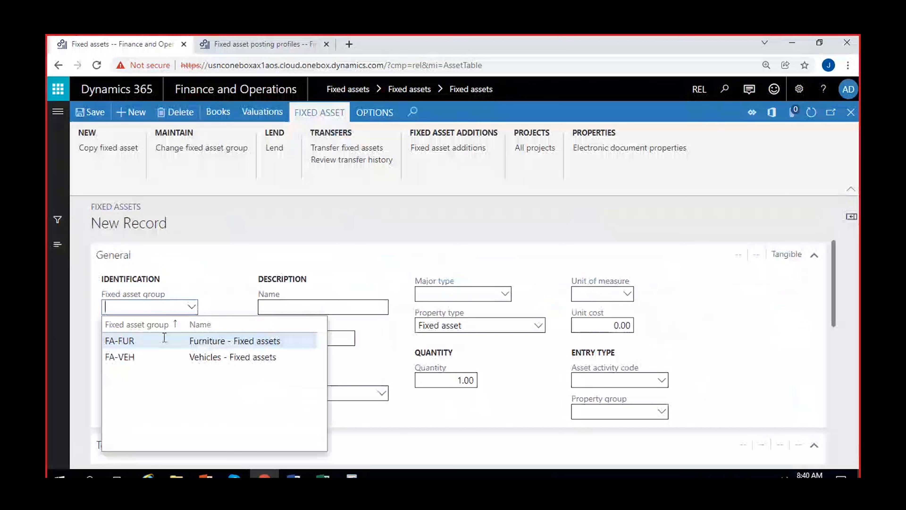
{"action": "left_click", "coordinate": [148, 344]}
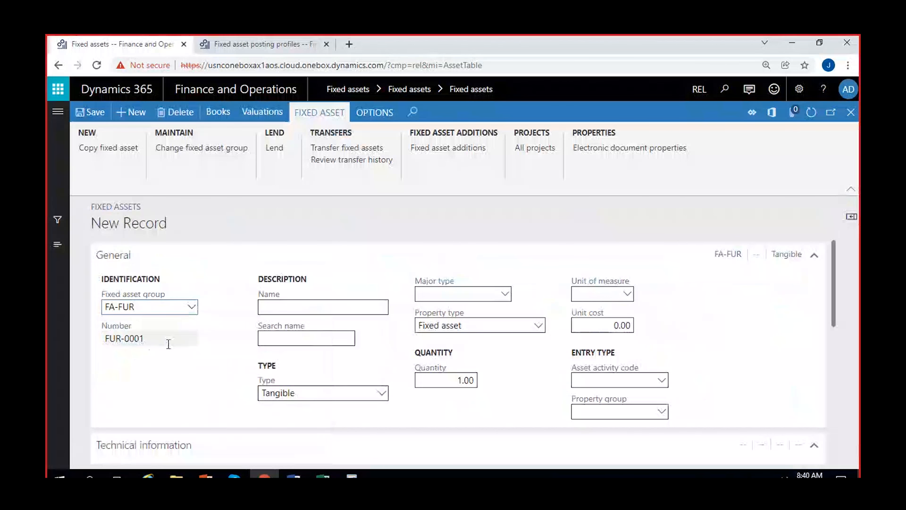
{"action": "left_click", "coordinate": [306, 306]}
{"action": "type", "text": "Chairs"}
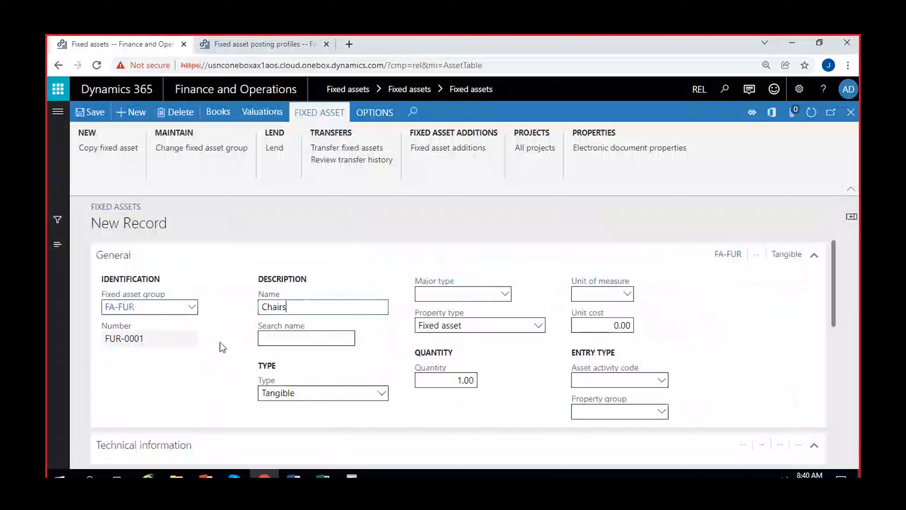
{"action": "left_click", "coordinate": [222, 346]}
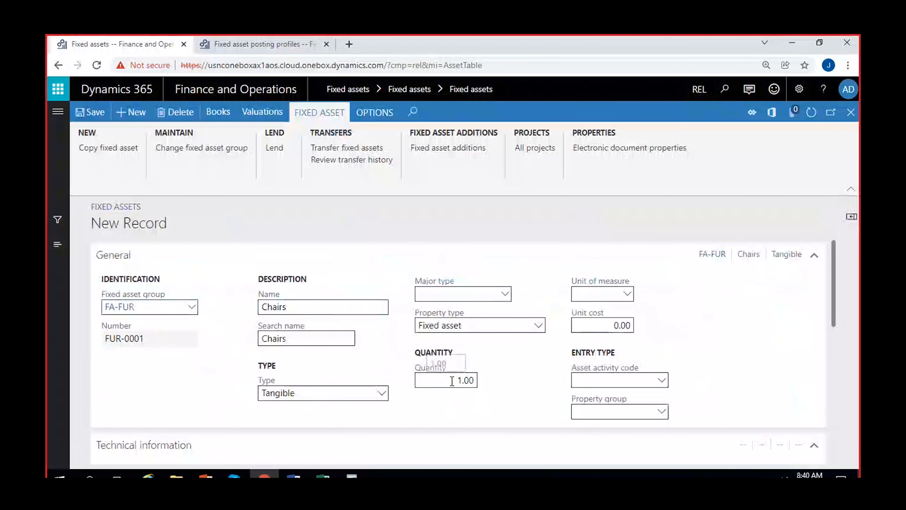
Set the Chairs asset's quantity to 10 and its unit of measure to pcs.
{"action": "left_click", "coordinate": [464, 379]}
{"action": "type", "text": "0"}
{"action": "left_click", "coordinate": [595, 293]}
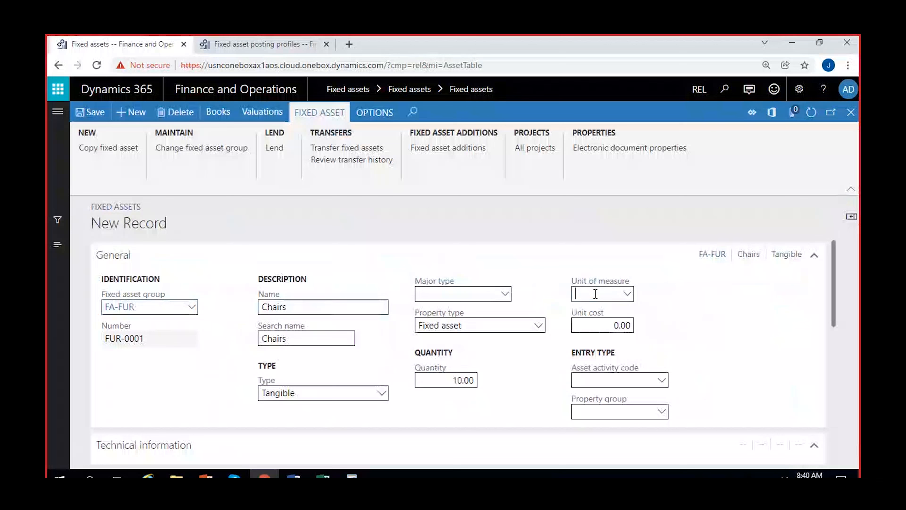
{"action": "type", "text": "pcs"}
{"action": "left_click", "coordinate": [579, 296]}
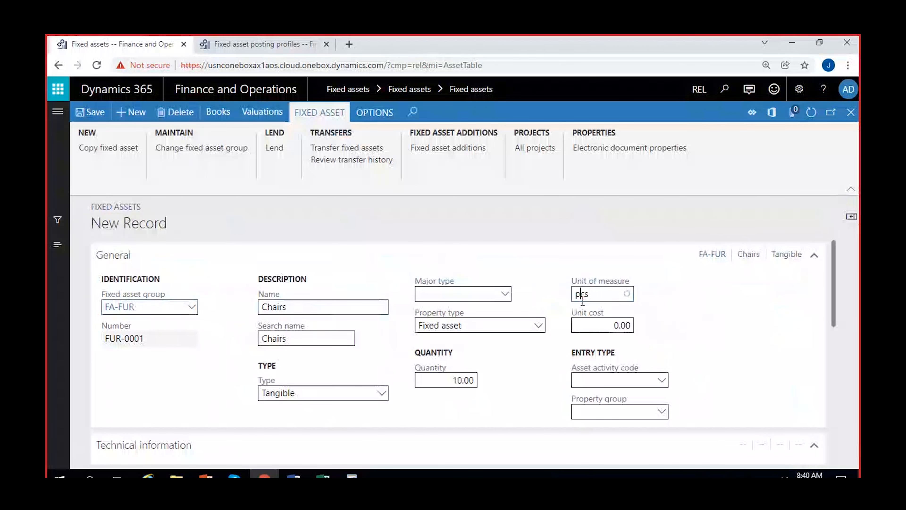
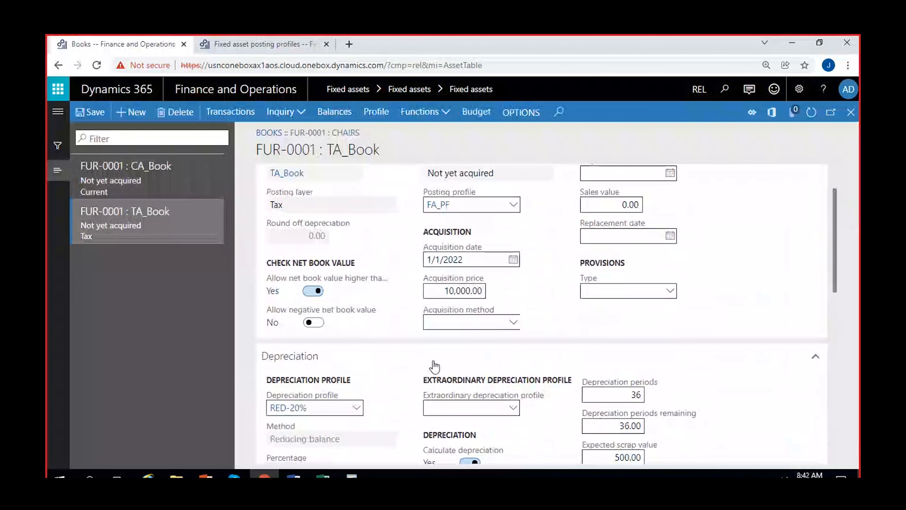
Review the acquisition and depreciation settings of FUR-0001's TA_Book and return to the fixed assets list.
{"action": "scroll", "coordinate": [402, 375], "scroll_direction": "up", "scroll_amount": 2}
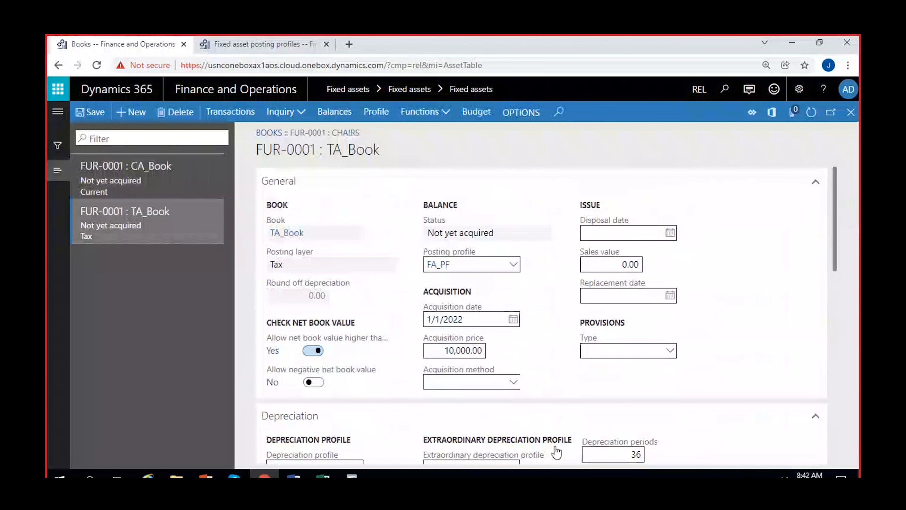
{"action": "scroll", "coordinate": [469, 208], "scroll_direction": "down", "scroll_amount": 6}
{"action": "left_click", "coordinate": [850, 113]}
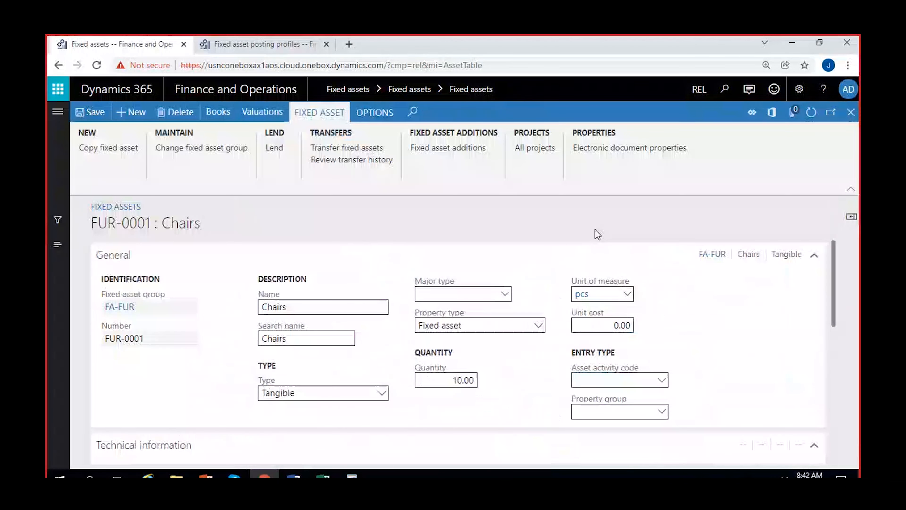
{"action": "left_click", "coordinate": [851, 113]}
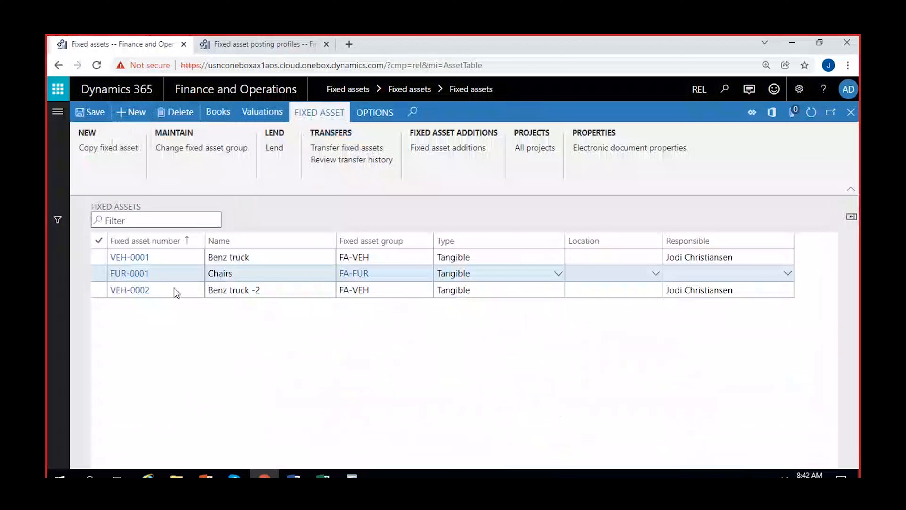
Create a new fixed asset in group FA-FUR and name it Sofa set - Office.
{"action": "key", "text": "alt+n"}
{"action": "left_click", "coordinate": [192, 306]}
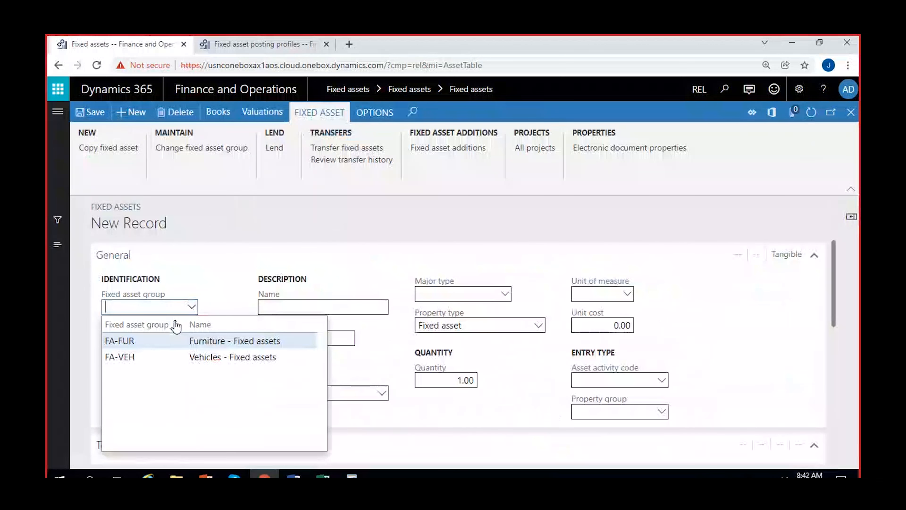
{"action": "left_click", "coordinate": [143, 341]}
{"action": "left_click_drag", "start_coordinate": [149, 335], "coordinate": [89, 345]}
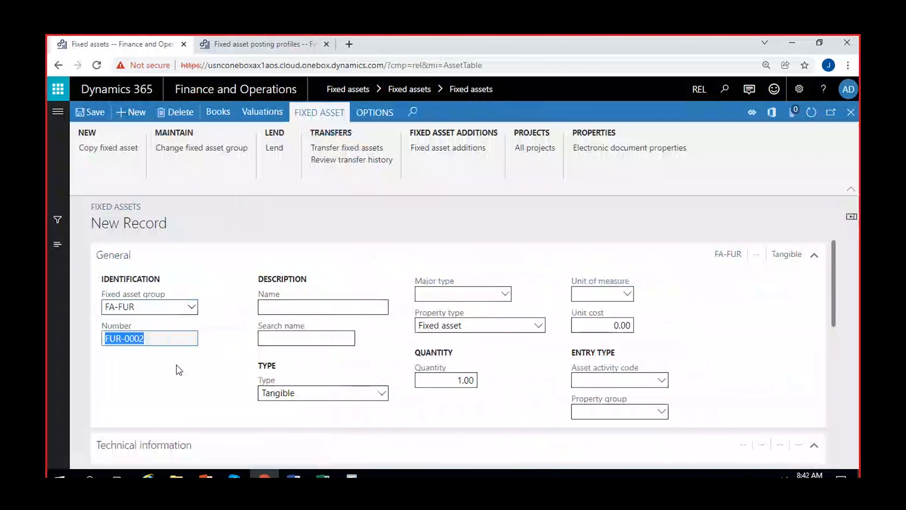
{"action": "left_click", "coordinate": [287, 310]}
{"action": "type", "text": "Sofa set"}
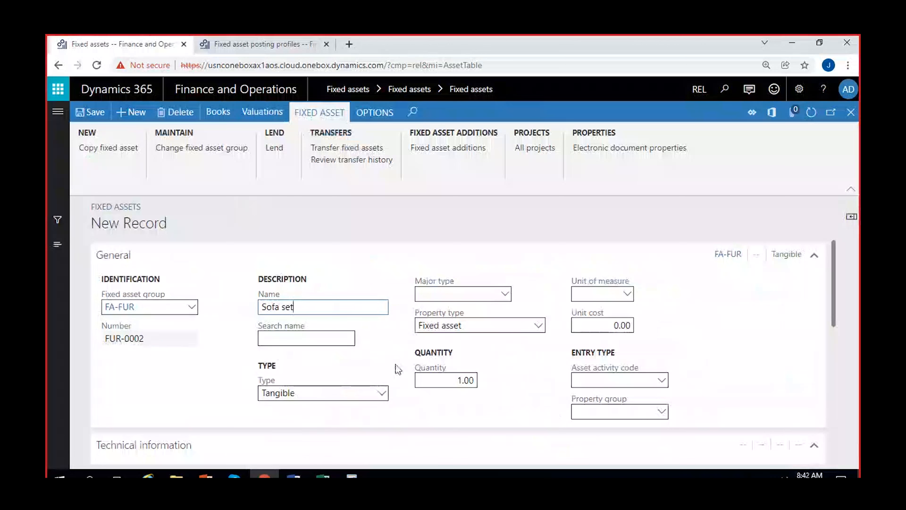
{"action": "type", "text": " - Office"}
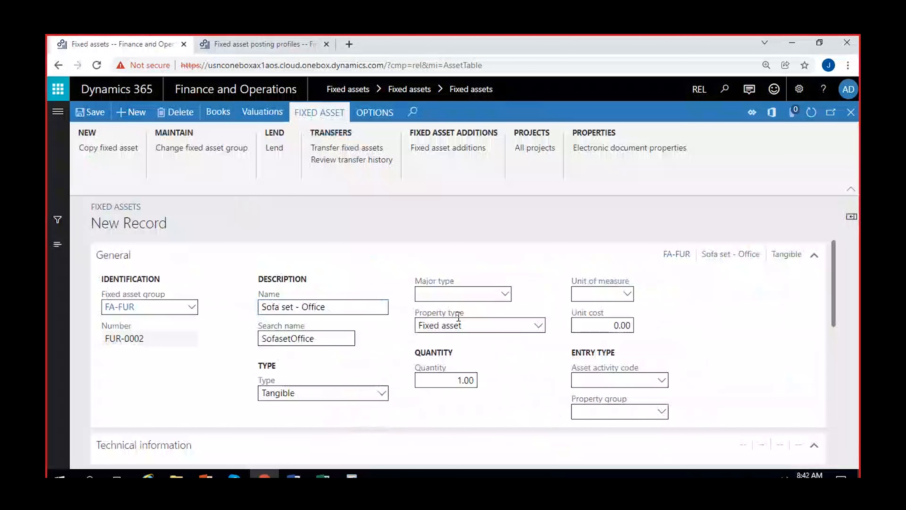
Set the sofa set's quantity to 4 and its unit of measure to pcs, and save the record.
{"action": "left_click", "coordinate": [461, 381]}
{"action": "type", "text": "4"}
{"action": "left_click", "coordinate": [603, 289]}
{"action": "type", "text": "pcs"}
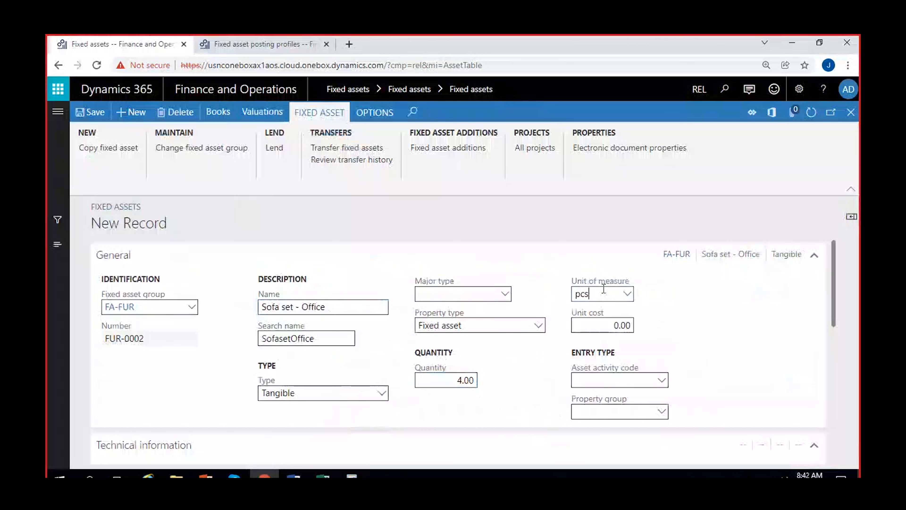
{"action": "left_click", "coordinate": [539, 375]}
{"action": "left_click", "coordinate": [90, 112]}
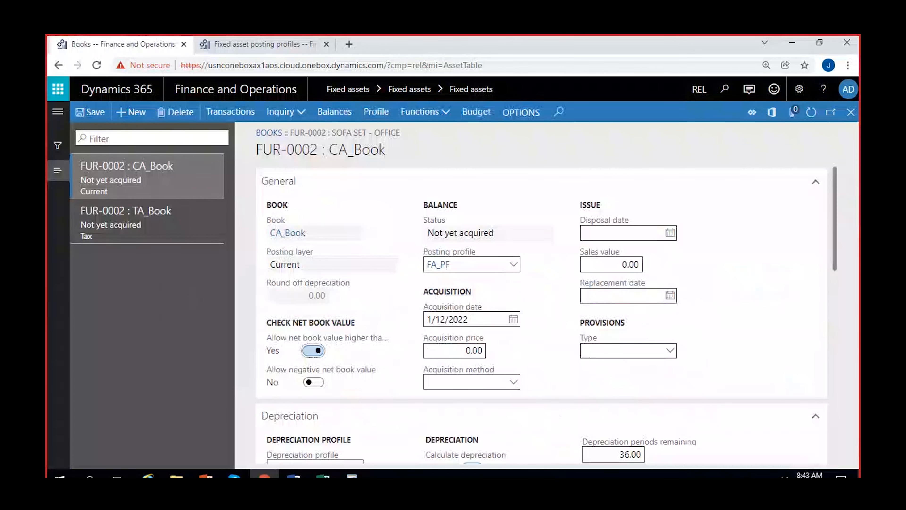
In FUR-0002's CA_Book, set the acquisition date to 1/1/2022 and the acquisition price to 20,000.
{"action": "left_click", "coordinate": [513, 319]}
{"action": "left_click", "coordinate": [553, 180]}
{"action": "left_click", "coordinate": [466, 352]}
{"action": "type", "text": "20000"}
{"action": "key", "text": "Tab"}
Set the expected scrap value in FUR-0002's CA_Book to 1,000.
{"action": "scroll", "coordinate": [515, 369], "scroll_direction": "down", "scroll_amount": 5}
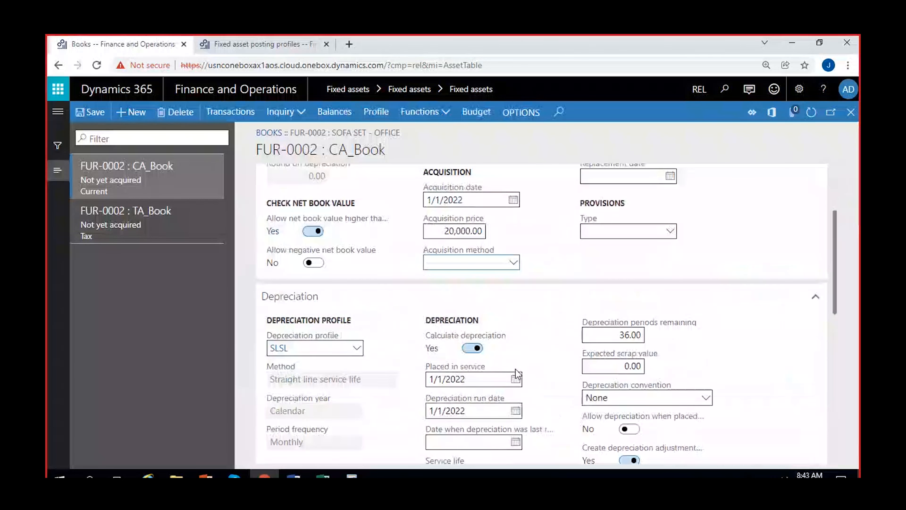
{"action": "left_click", "coordinate": [617, 246]}
{"action": "type", "text": "1000"}
{"action": "left_click", "coordinate": [718, 250]}
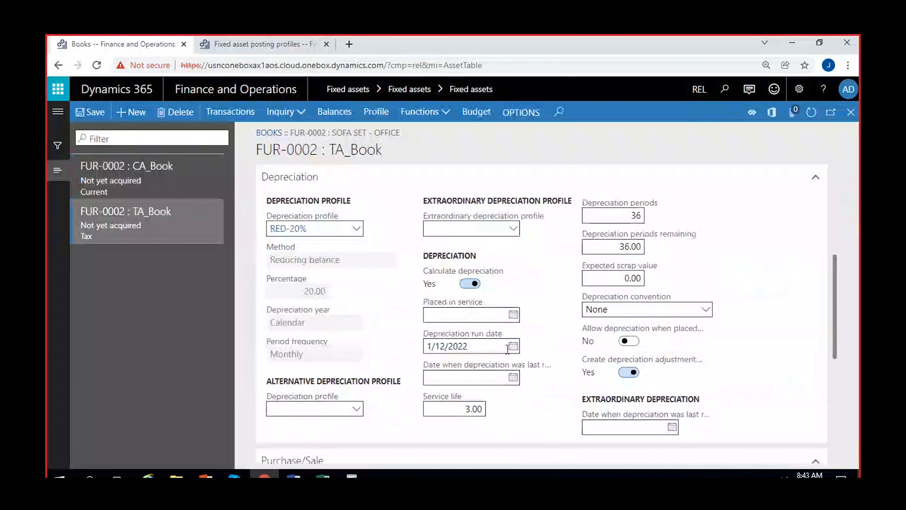
In FUR-0002's TA_Book, set the acquisition date to 1/1/2022 and the acquisition price to 20,000.
{"action": "scroll", "coordinate": [362, 331], "scroll_direction": "up", "scroll_amount": 5}
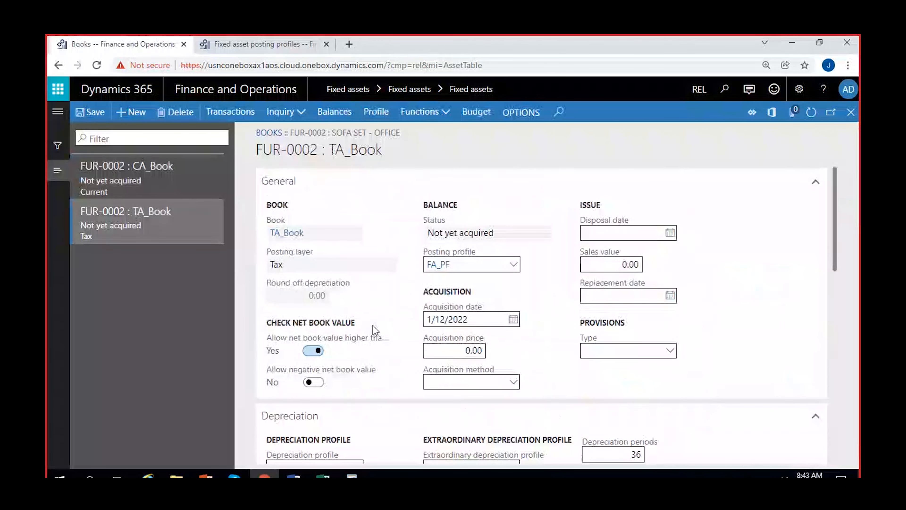
{"action": "left_click", "coordinate": [513, 319]}
{"action": "left_click", "coordinate": [551, 185]}
{"action": "left_click", "coordinate": [444, 351]}
{"action": "type", "text": "2000"}
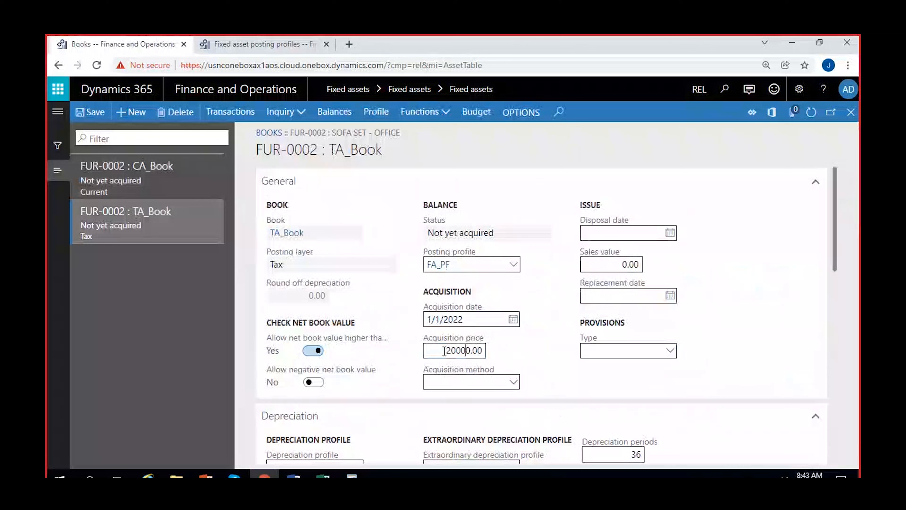
{"action": "left_click", "coordinate": [533, 352]}
Set the expected scrap value in FUR-0002's TA_Book to 1,000, save, and return to the refreshed fixed assets list.
{"action": "scroll", "coordinate": [533, 354], "scroll_direction": "down", "scroll_amount": 3}
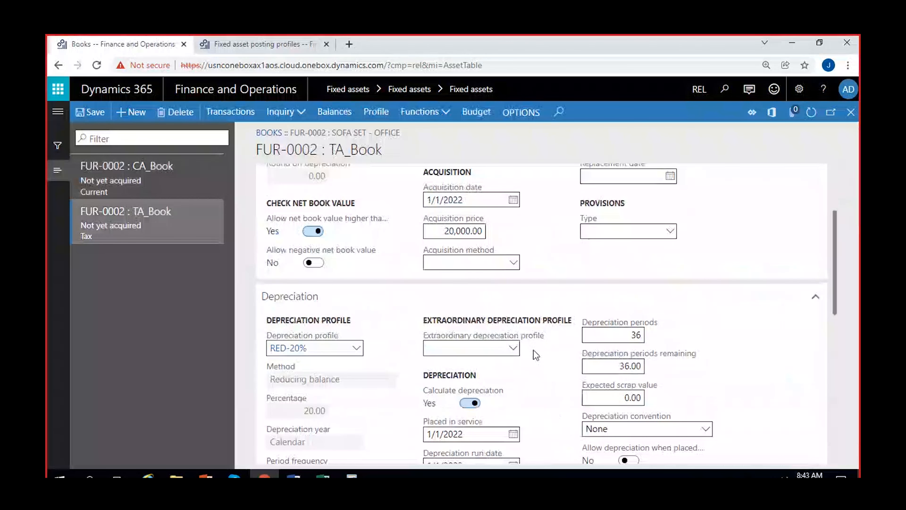
{"action": "scroll", "coordinate": [534, 351], "scroll_direction": "down", "scroll_amount": 2}
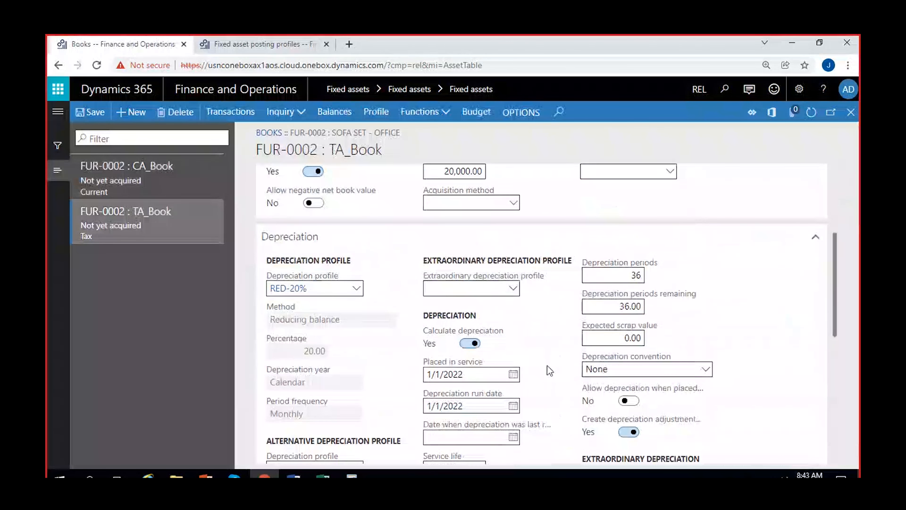
{"action": "left_click", "coordinate": [607, 342]}
{"action": "type", "text": "100"}
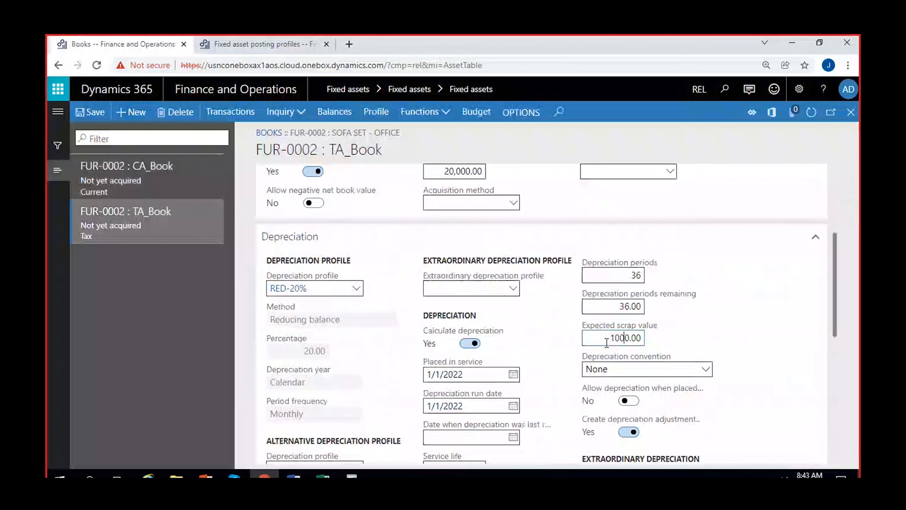
{"action": "left_click", "coordinate": [90, 111]}
{"action": "left_click", "coordinate": [850, 118]}
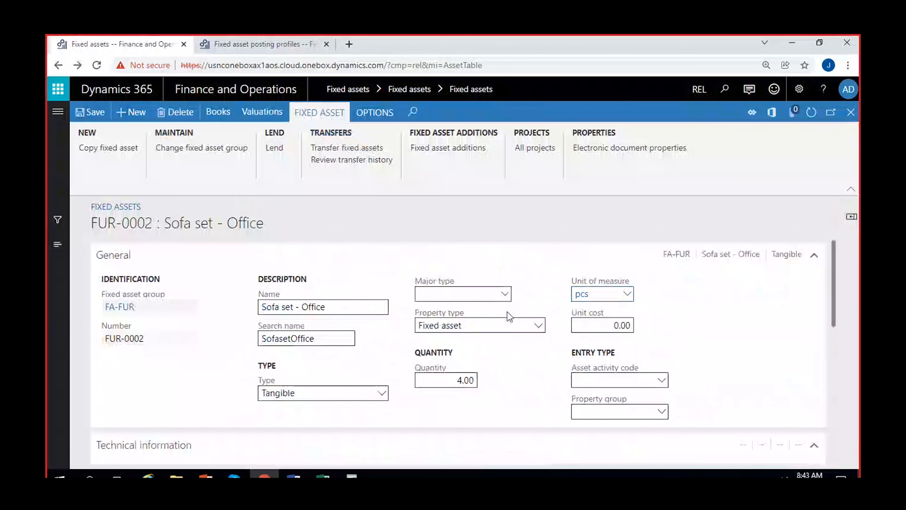
{"action": "left_click", "coordinate": [813, 114]}
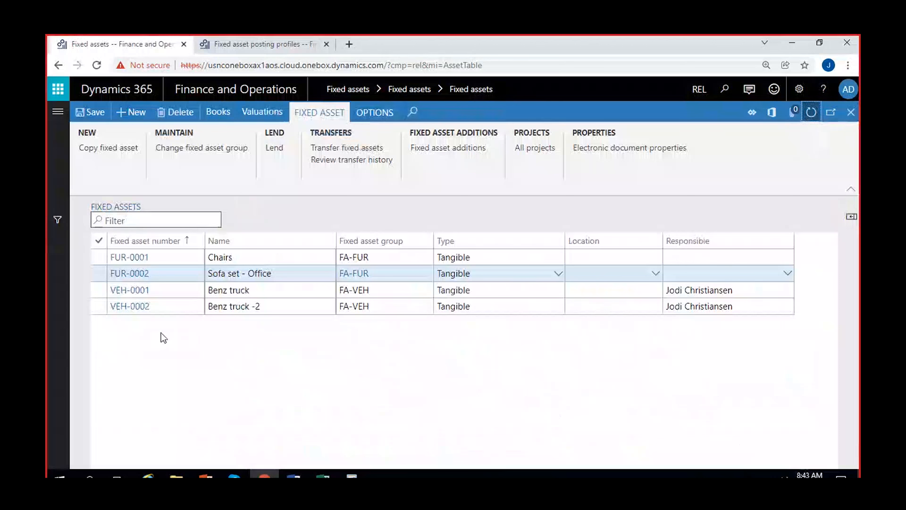
{"action": "left_click", "coordinate": [272, 274]}
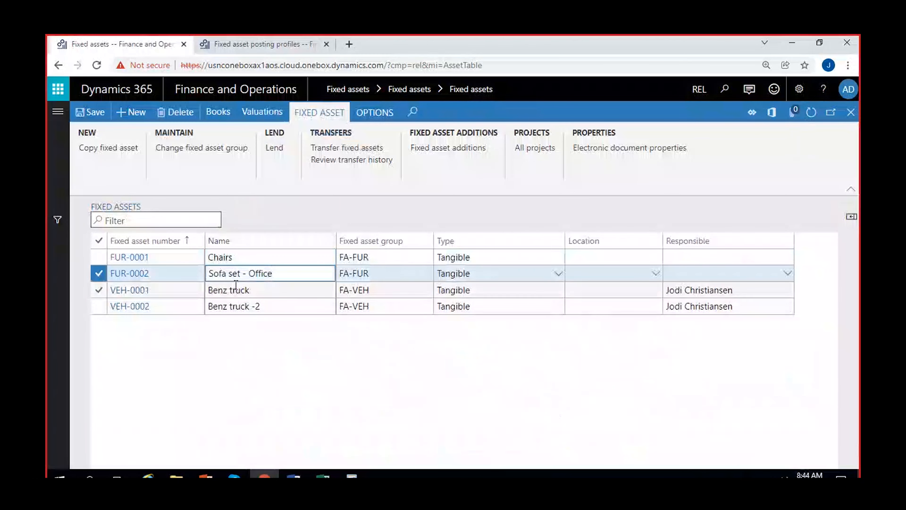
{"action": "left_click", "coordinate": [272, 257]}
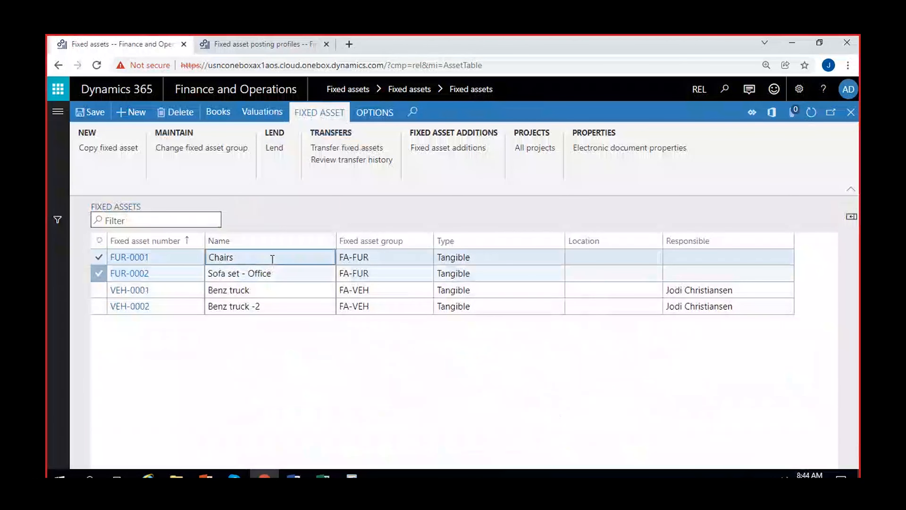
{"action": "left_click", "coordinate": [288, 271]}
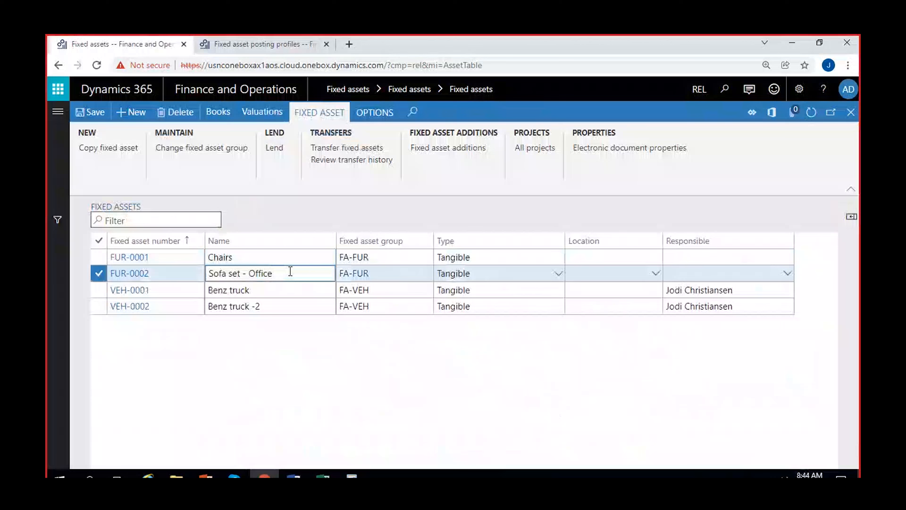
Open the acquisition proposal creation form in the Fixed assets module.
{"action": "left_click", "coordinate": [58, 117]}
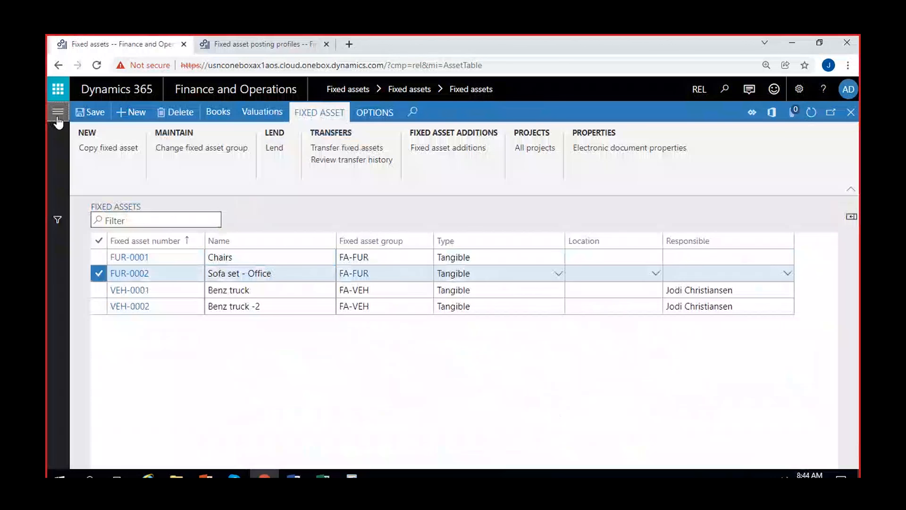
{"action": "left_click", "coordinate": [58, 113]}
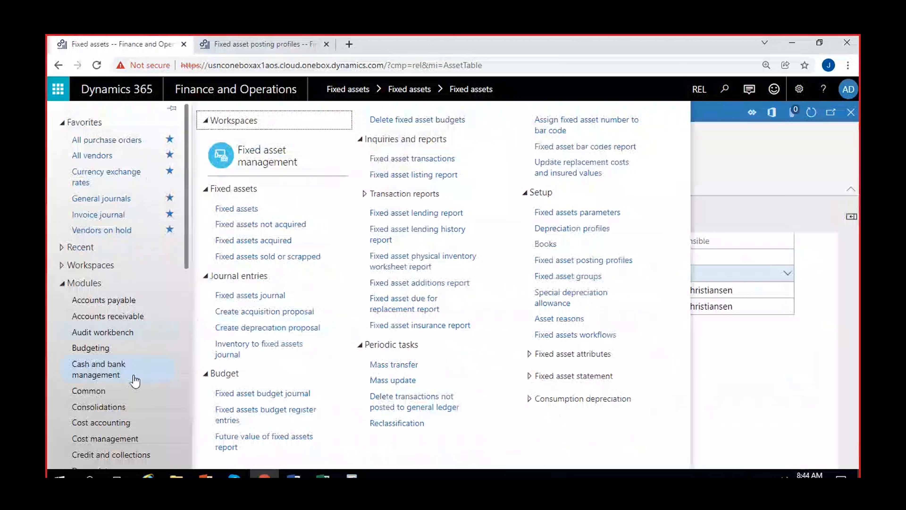
{"action": "scroll", "coordinate": [133, 376], "scroll_direction": "down", "scroll_amount": 5}
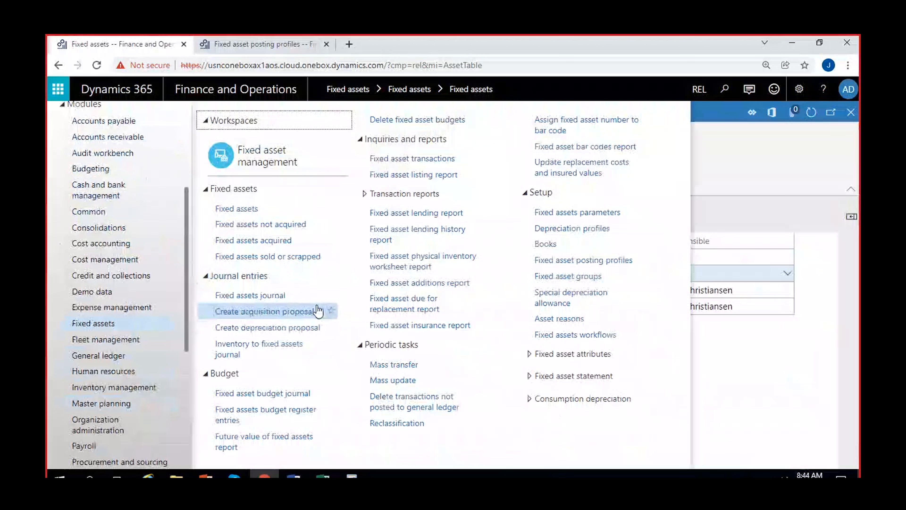
{"action": "left_click", "coordinate": [238, 315]}
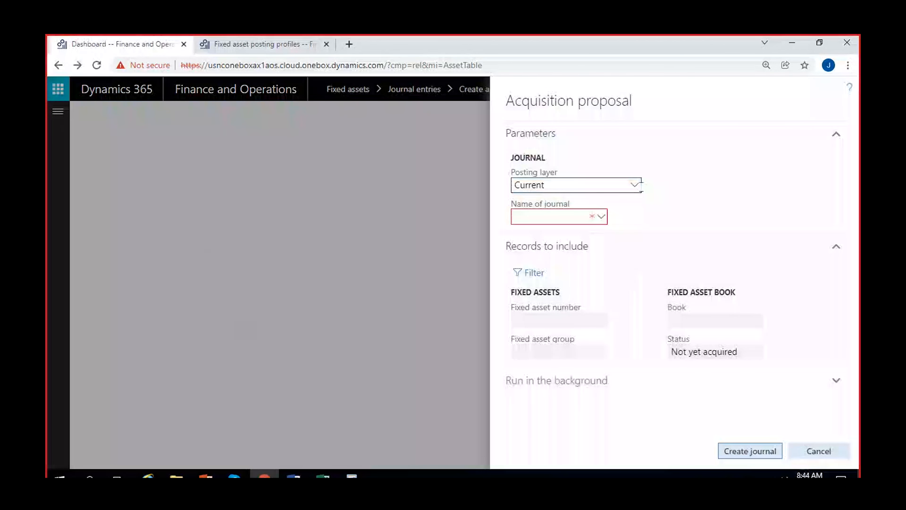
Set the acquisition proposal's posting layer to Current and its journal name to FAjournal.
{"action": "left_click", "coordinate": [638, 186]}
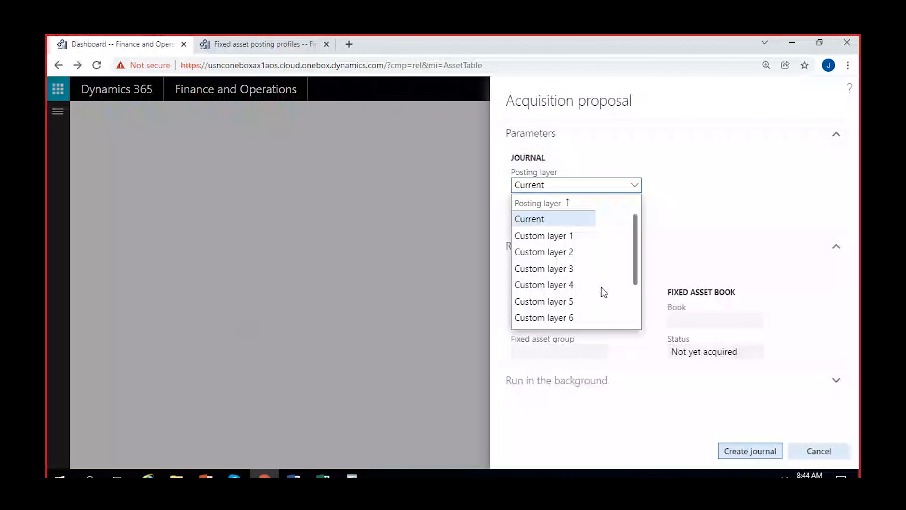
{"action": "scroll", "coordinate": [601, 288], "scroll_direction": "down", "scroll_amount": 3}
{"action": "scroll", "coordinate": [601, 288], "scroll_direction": "up", "scroll_amount": 3}
{"action": "left_click", "coordinate": [559, 221]}
{"action": "left_click", "coordinate": [599, 217]}
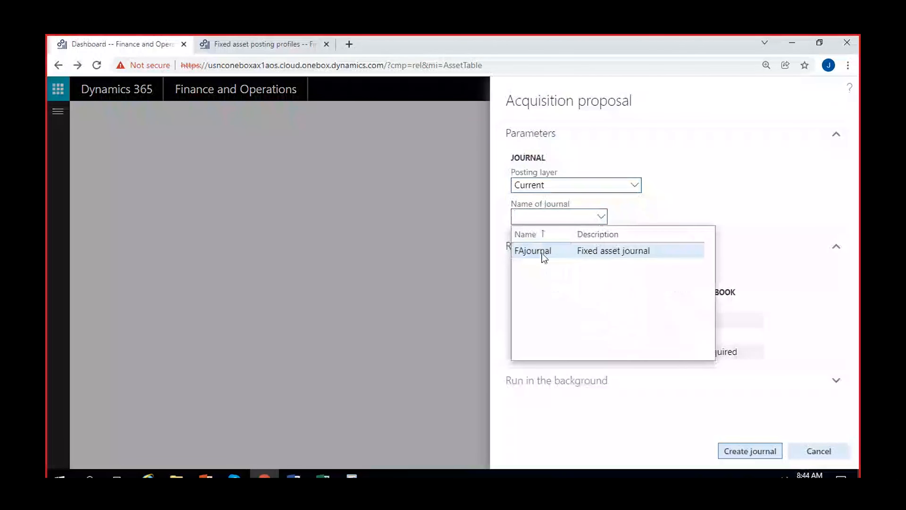
{"action": "left_click", "coordinate": [542, 253]}
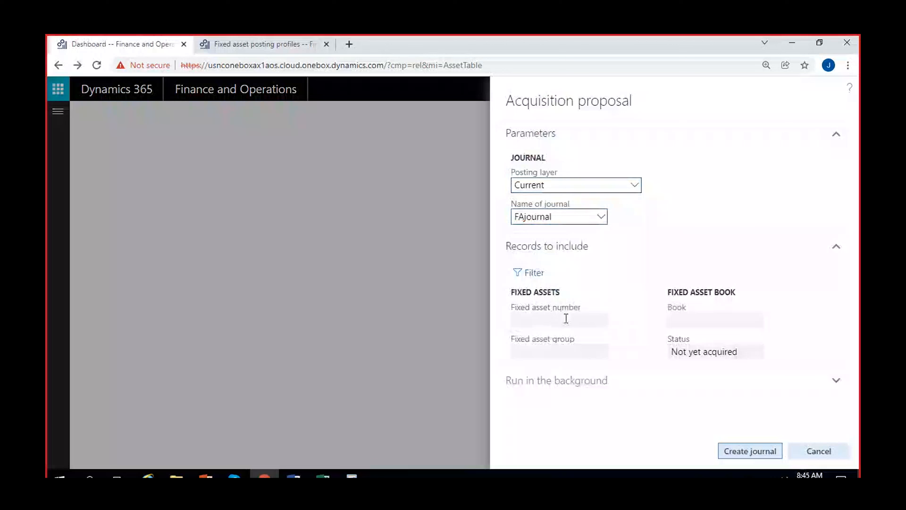
Examine the proposal's record filters for fixed asset number, fixed asset group, book and status.
{"action": "left_click", "coordinate": [544, 350]}
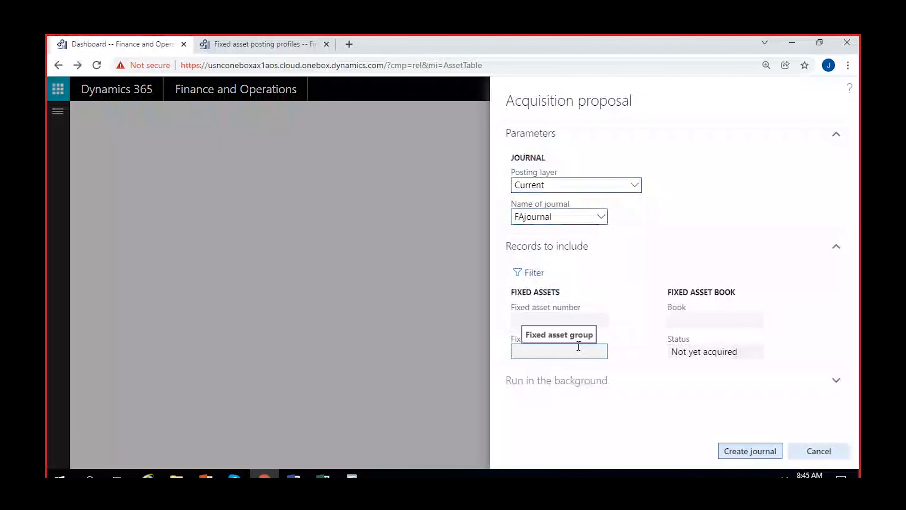
{"action": "left_click", "coordinate": [684, 354]}
{"action": "left_click", "coordinate": [673, 351]}
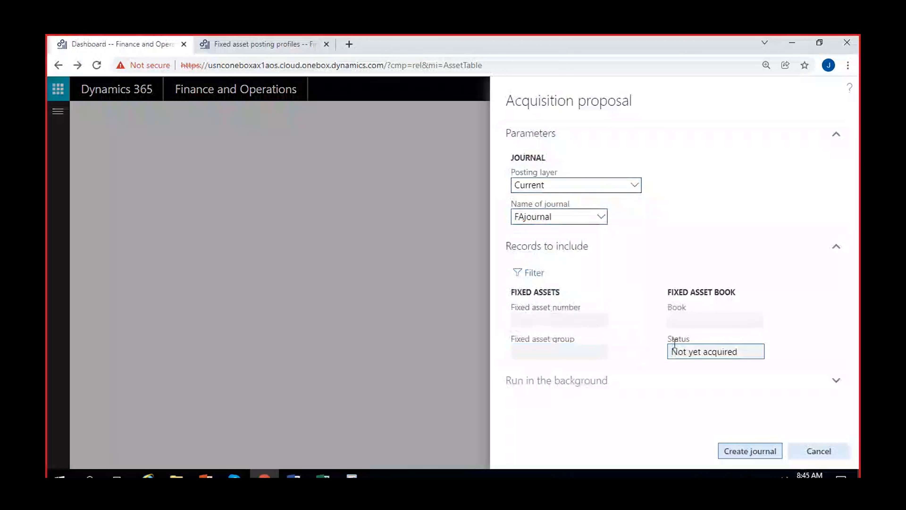
{"action": "left_click_drag", "start_coordinate": [749, 352], "coordinate": [664, 364]}
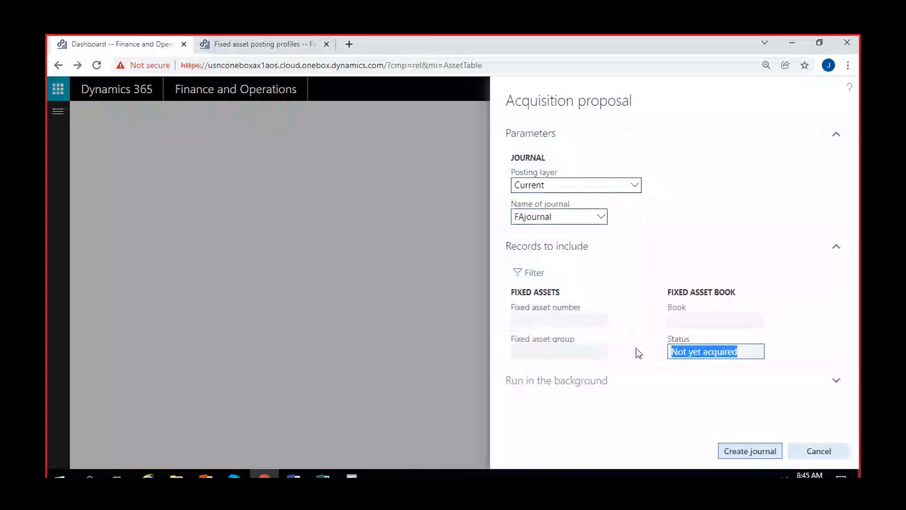
{"action": "left_click", "coordinate": [563, 318]}
{"action": "left_click", "coordinate": [563, 349]}
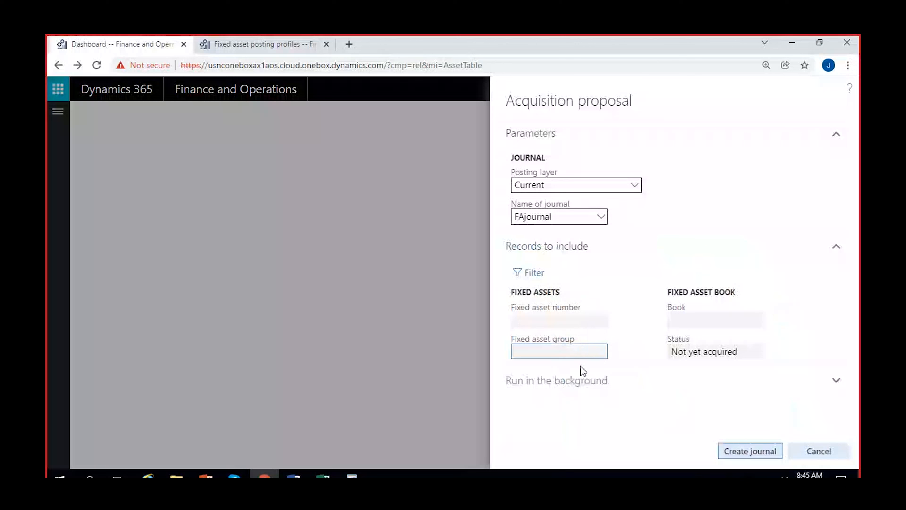
{"action": "left_click", "coordinate": [683, 320]}
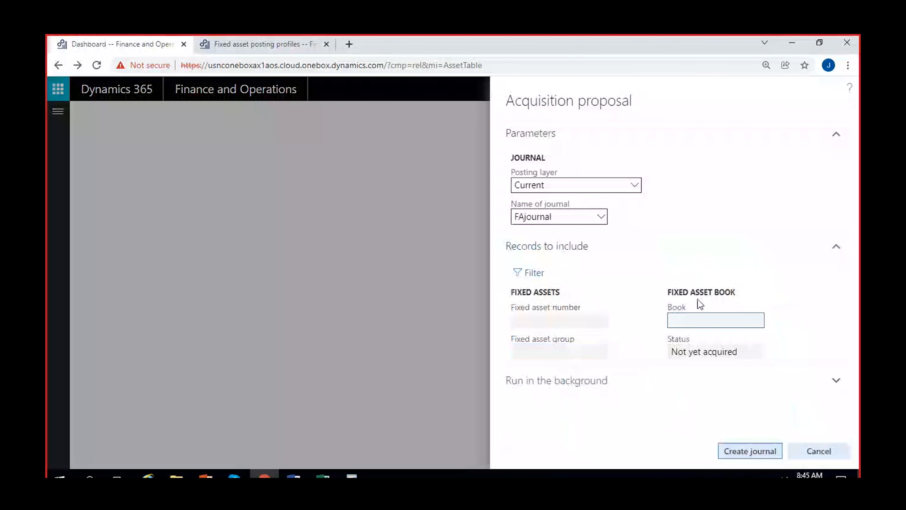
{"action": "left_click", "coordinate": [749, 353]}
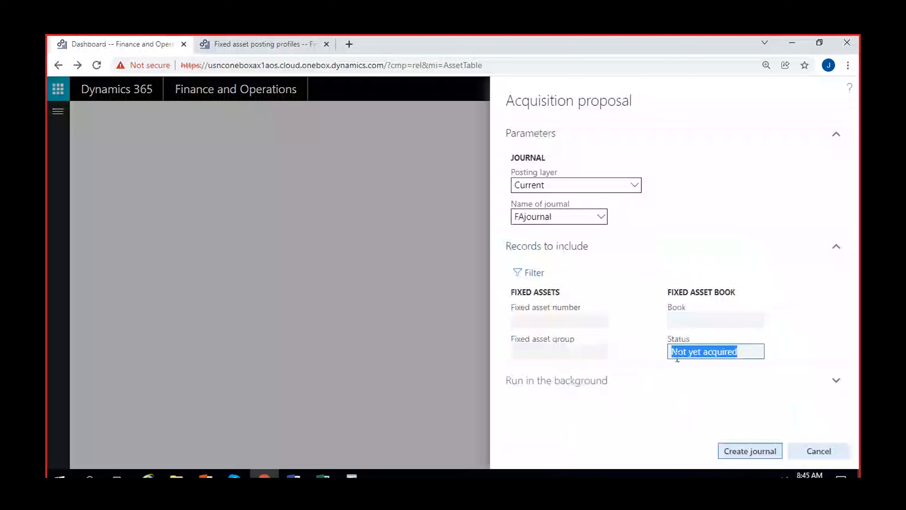
{"action": "left_click", "coordinate": [689, 352]}
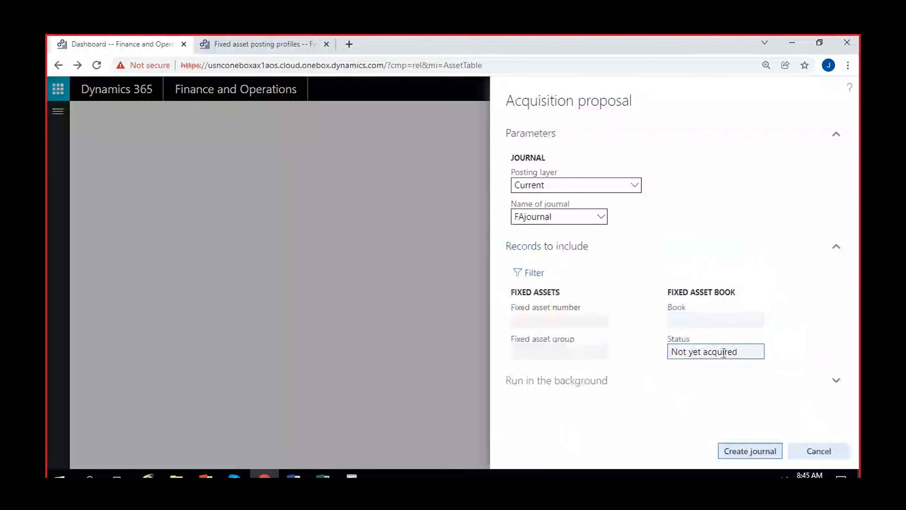
Set batch processing to No in the acquisition proposal's background run options.
{"action": "left_click", "coordinate": [580, 384]}
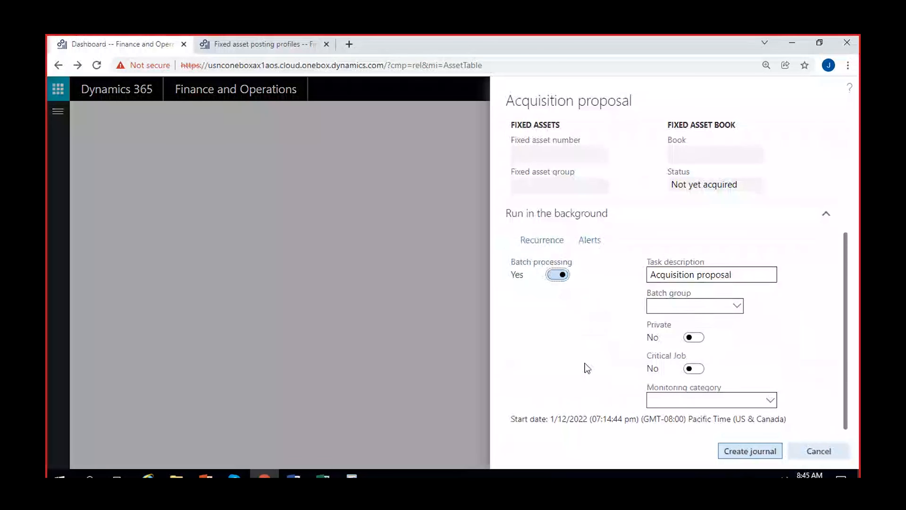
{"action": "left_click", "coordinate": [555, 276]}
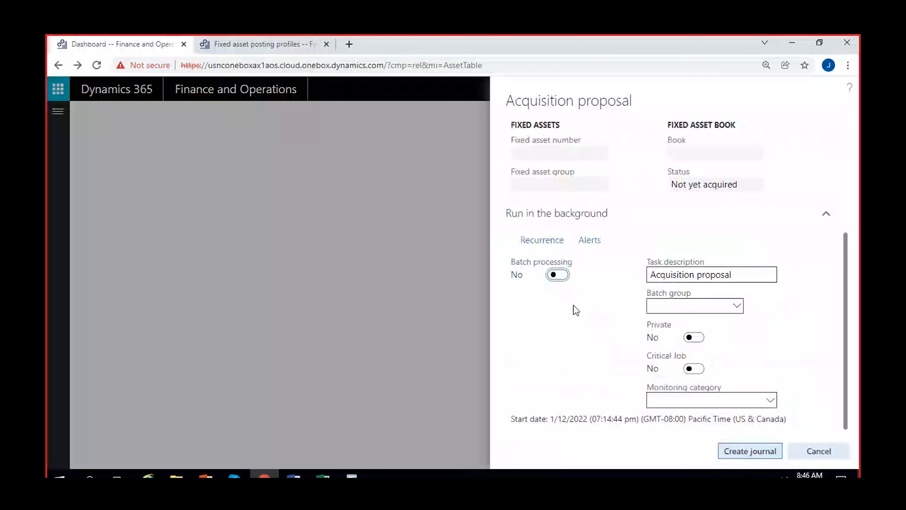
{"action": "scroll", "coordinate": [592, 355], "scroll_direction": "up", "scroll_amount": 3}
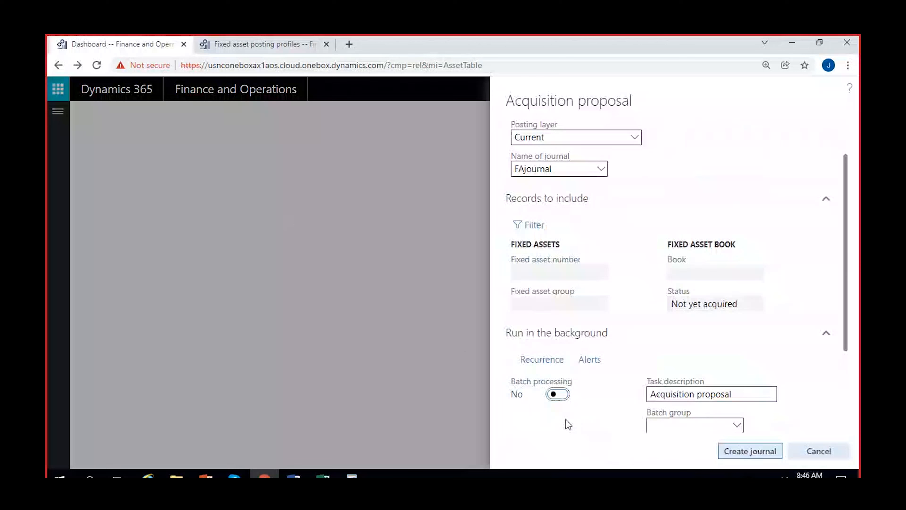
Create the journal from the acquisition proposal and open the new messages in the Action center.
{"action": "scroll", "coordinate": [567, 423], "scroll_direction": "up", "scroll_amount": 1}
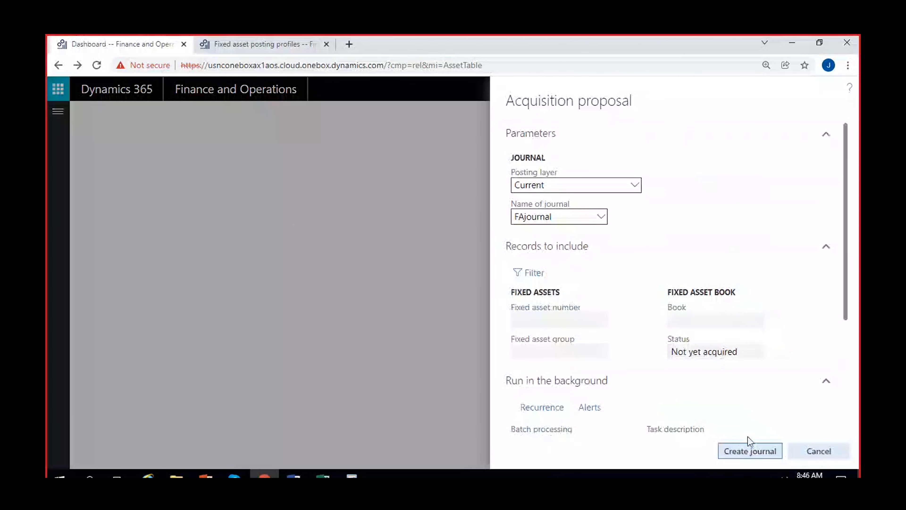
{"action": "left_click", "coordinate": [750, 451]}
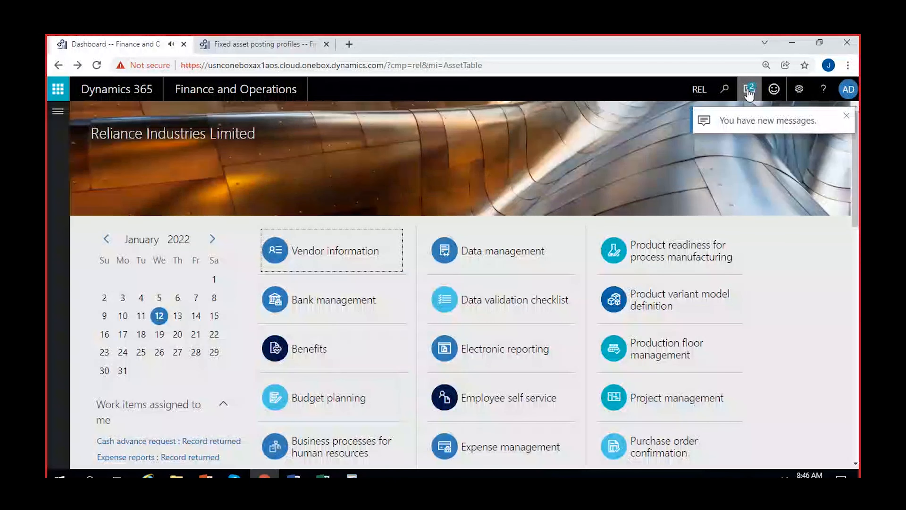
{"action": "left_click", "coordinate": [749, 91]}
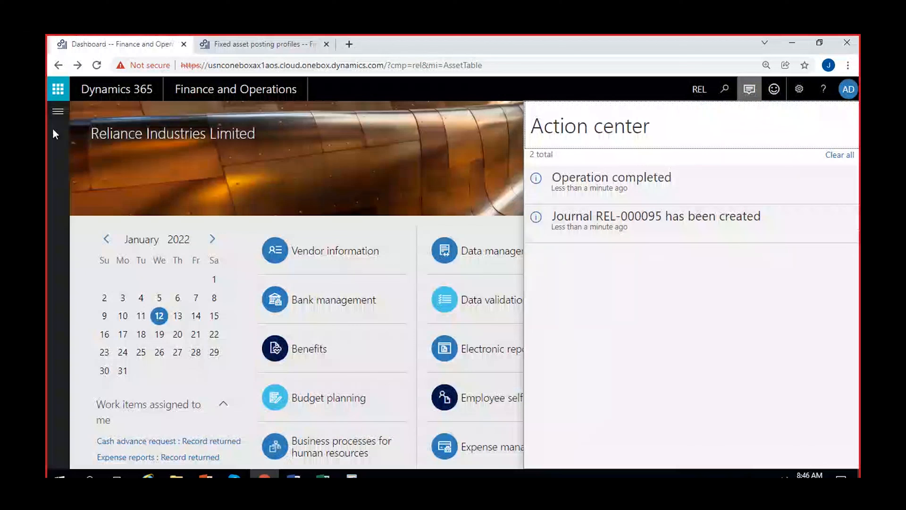
Open the lines of the unposted FAjournal in the Fixed assets journal list.
{"action": "left_click", "coordinate": [61, 121]}
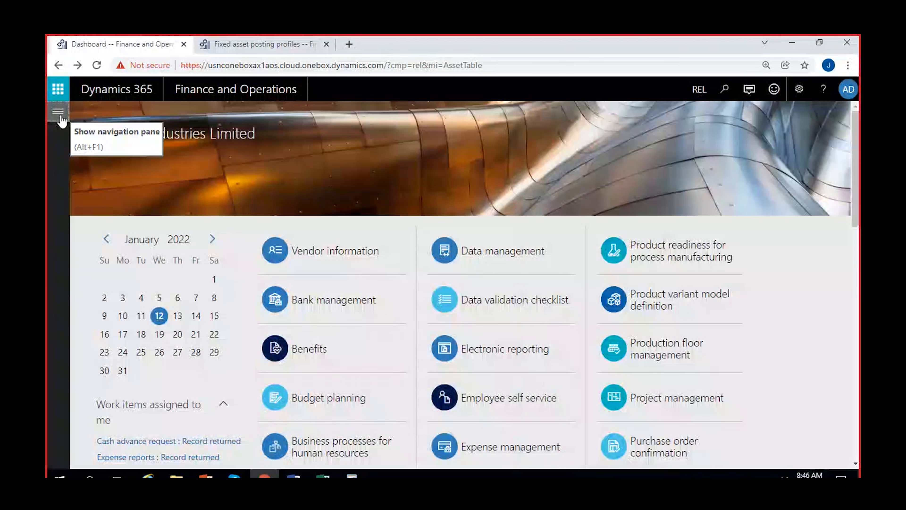
{"action": "left_click", "coordinate": [58, 112]}
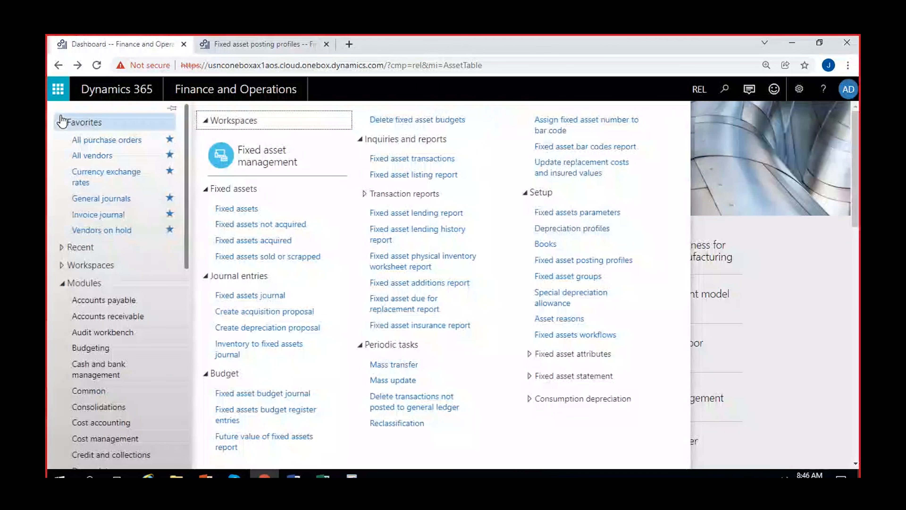
{"action": "left_click", "coordinate": [254, 294]}
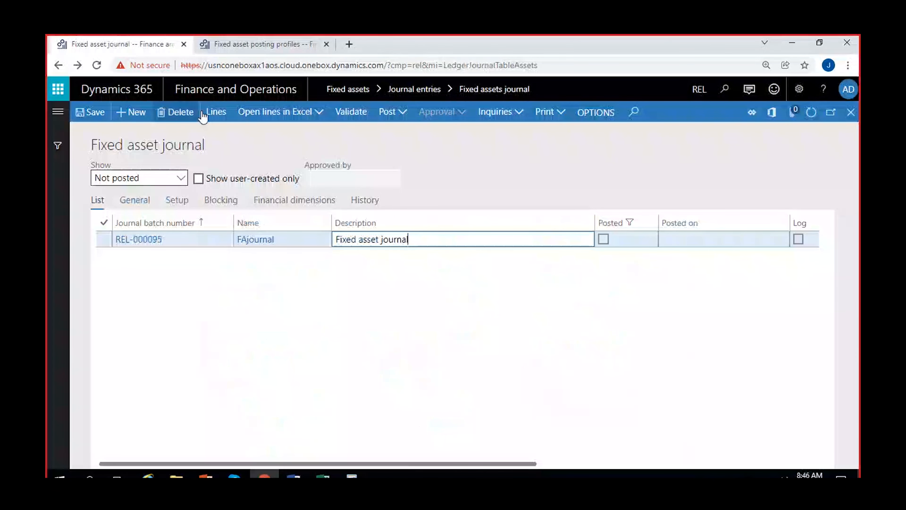
{"action": "left_click", "coordinate": [216, 112]}
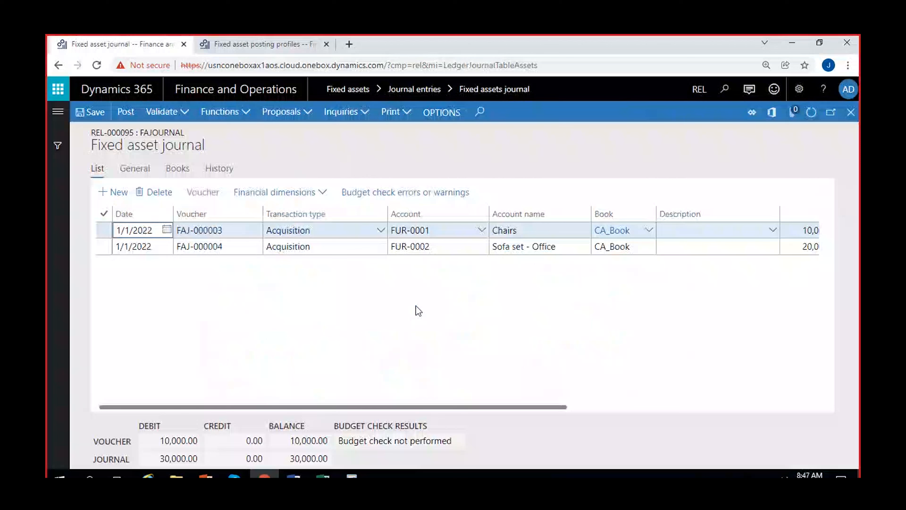
Compare the journal lines' debit and offset account columns with the FA_PF acquisition offset account for CA_Book and group FA-FUR.
{"action": "left_click", "coordinate": [274, 323]}
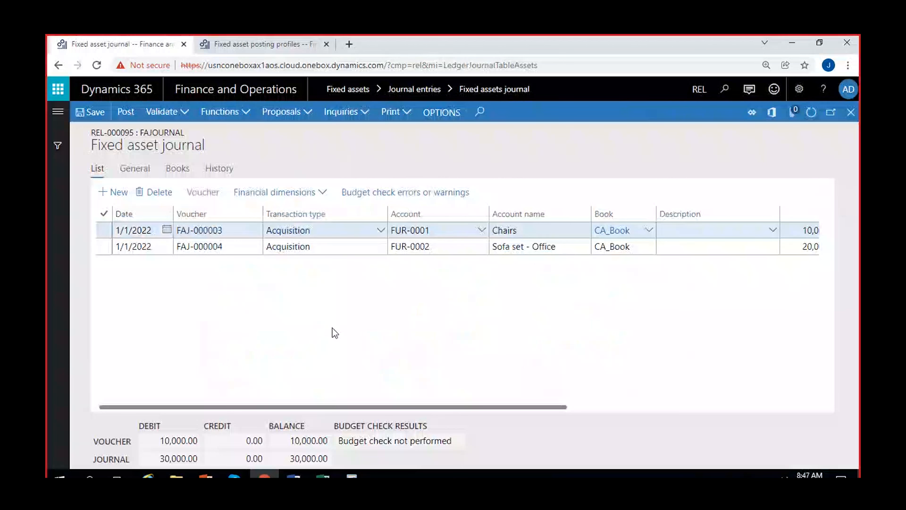
{"action": "scroll", "coordinate": [321, 314], "scroll_direction": "right", "scroll_amount": 3}
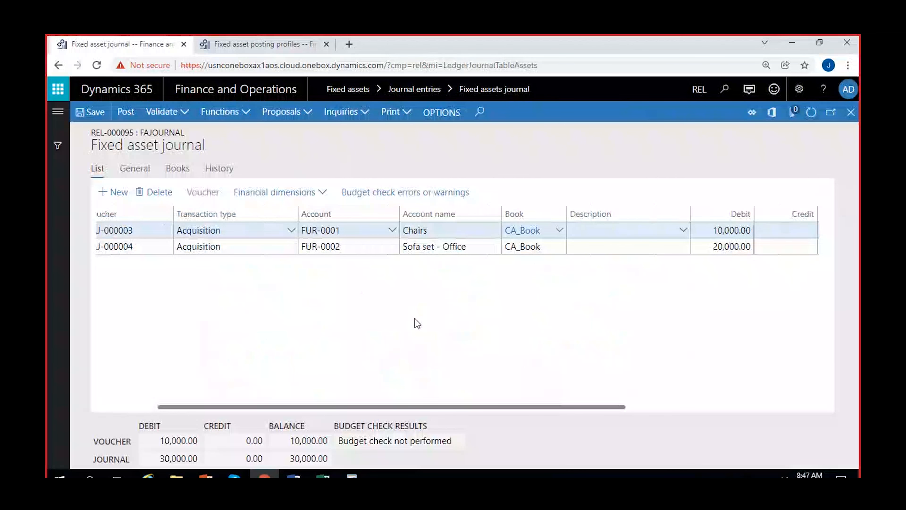
{"action": "scroll", "coordinate": [417, 323], "scroll_direction": "right", "scroll_amount": 5}
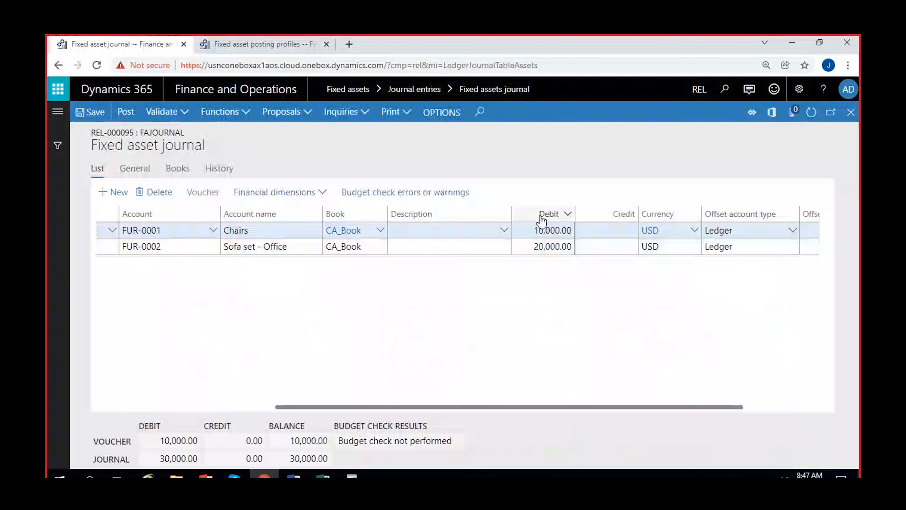
{"action": "scroll", "coordinate": [561, 309], "scroll_direction": "right", "scroll_amount": 3}
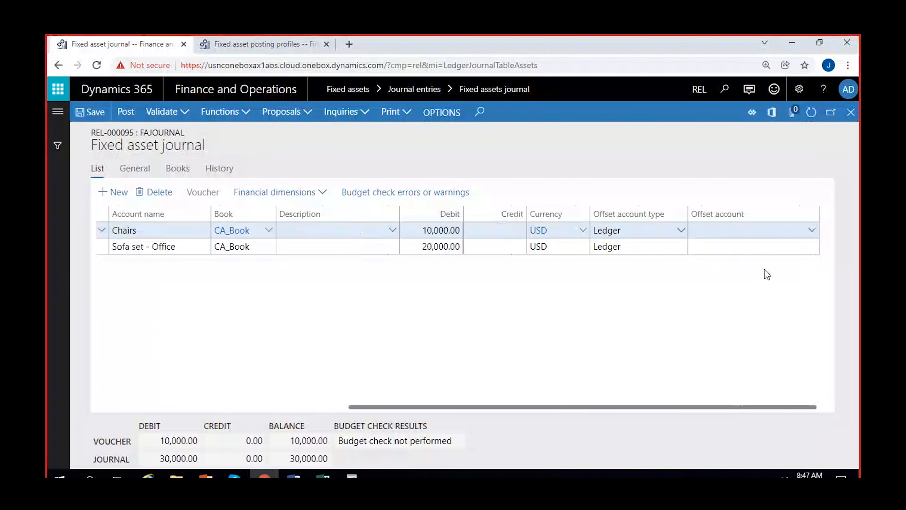
{"action": "left_click", "coordinate": [245, 47]}
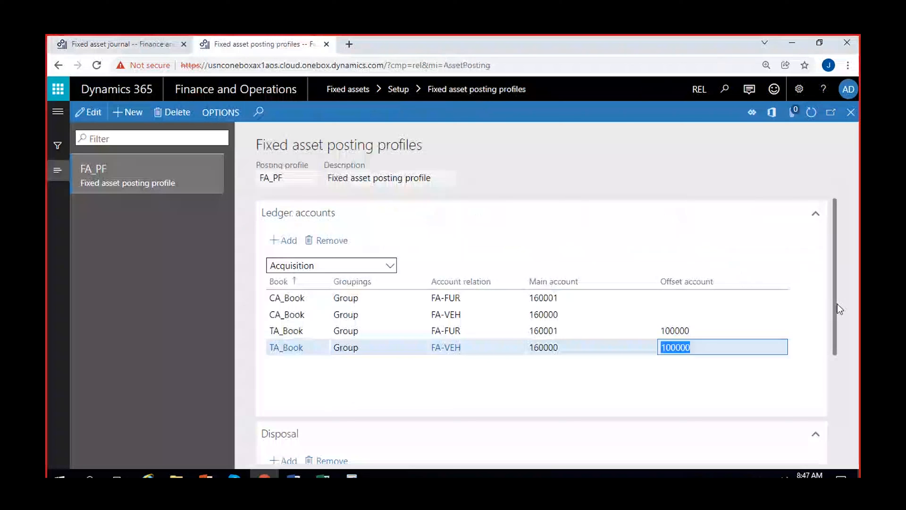
{"action": "left_click", "coordinate": [676, 299]}
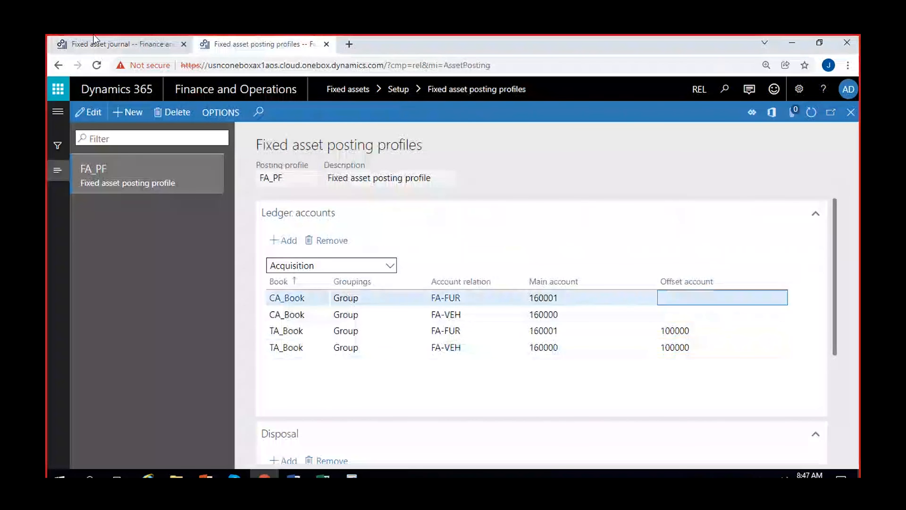
{"action": "left_click", "coordinate": [95, 42]}
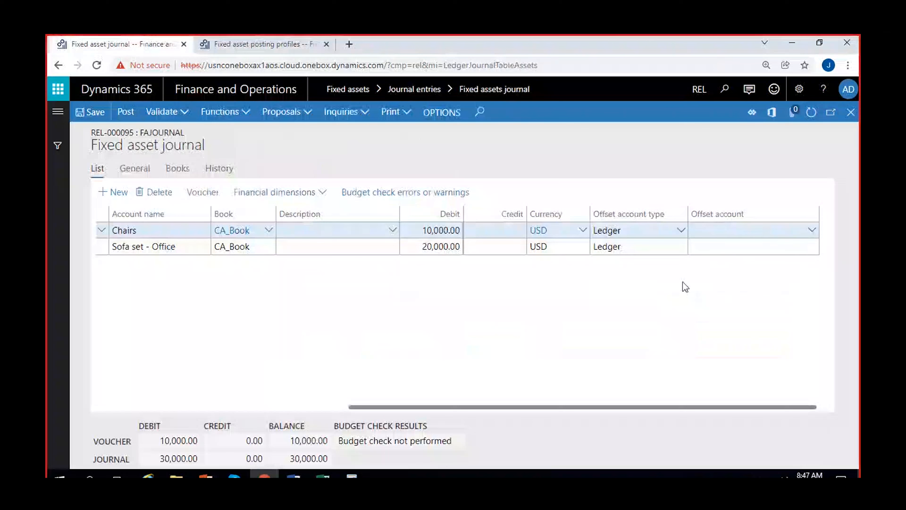
Set the offset account type to Bank on both the Chairs and Sofa set - Office journal lines.
{"action": "left_click", "coordinate": [681, 233]}
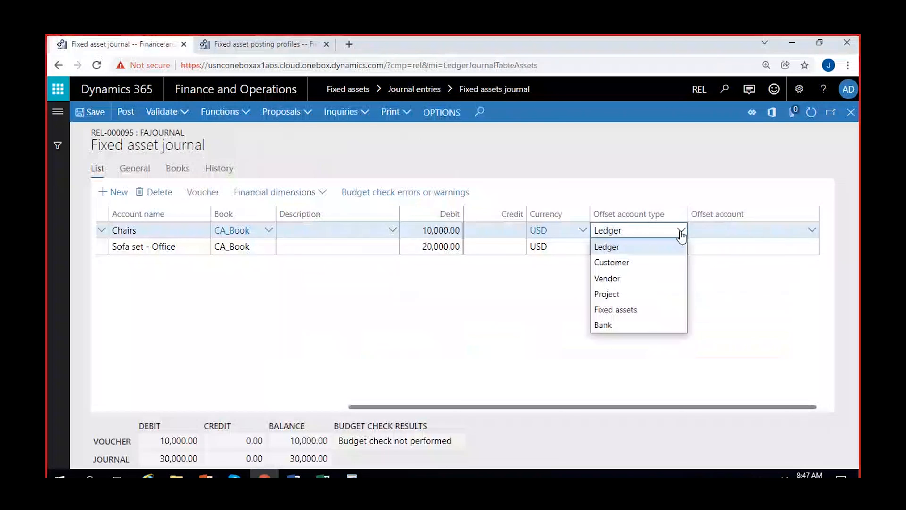
{"action": "left_click", "coordinate": [622, 324]}
{"action": "left_click", "coordinate": [679, 247]}
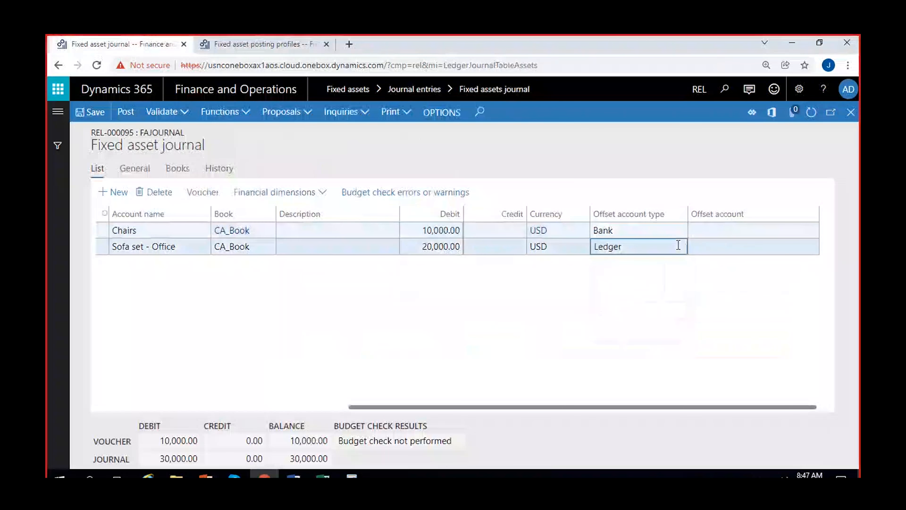
{"action": "left_click", "coordinate": [682, 247]}
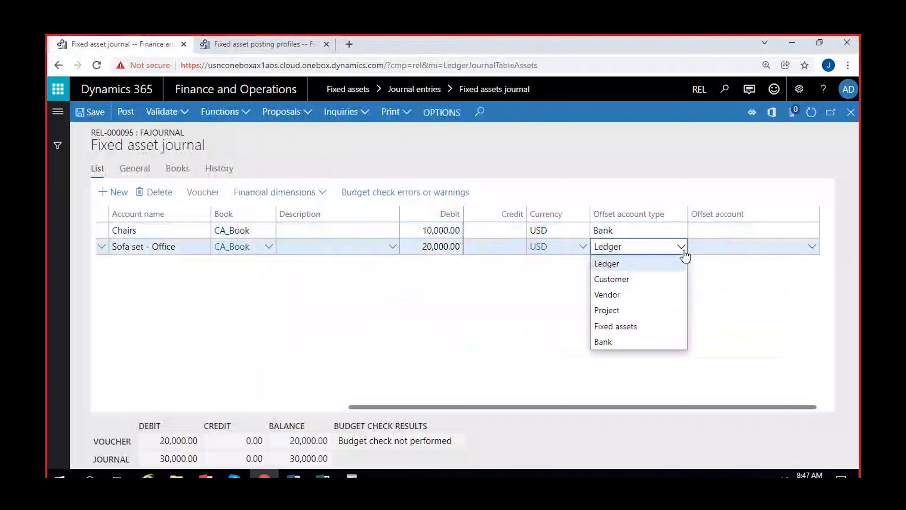
{"action": "left_click", "coordinate": [614, 342]}
Assign the ICICI bank account as the offset account on the Sofa set - Office and Chairs lines.
{"action": "left_click", "coordinate": [809, 250]}
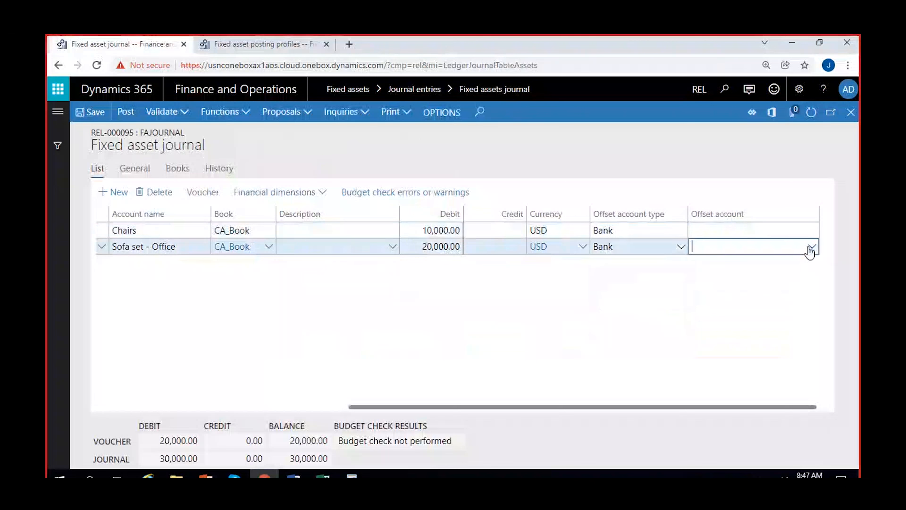
{"action": "left_click", "coordinate": [606, 280]}
{"action": "left_click", "coordinate": [813, 231]}
{"action": "left_click", "coordinate": [613, 281]}
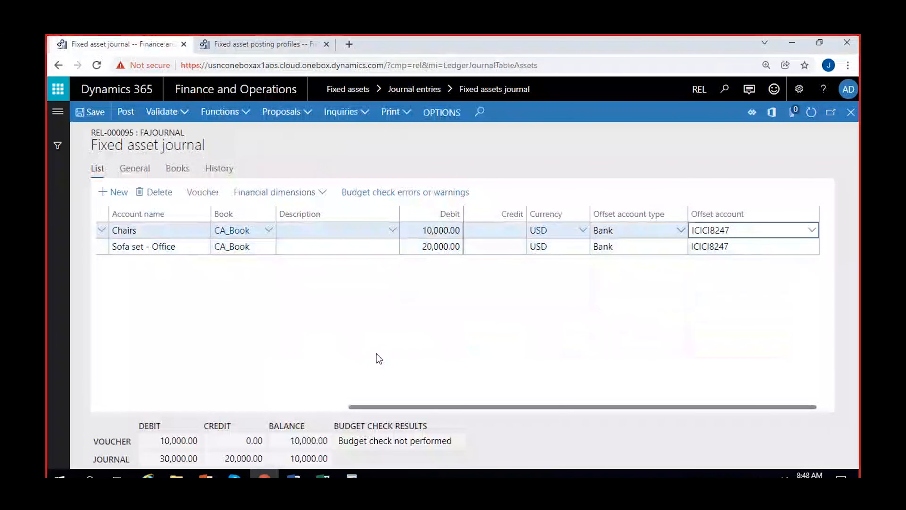
Review the completed acquisition lines across all columns and check them against the offset accounts in the FA_PF posting profile.
{"action": "scroll", "coordinate": [377, 354], "scroll_direction": "left", "scroll_amount": 2}
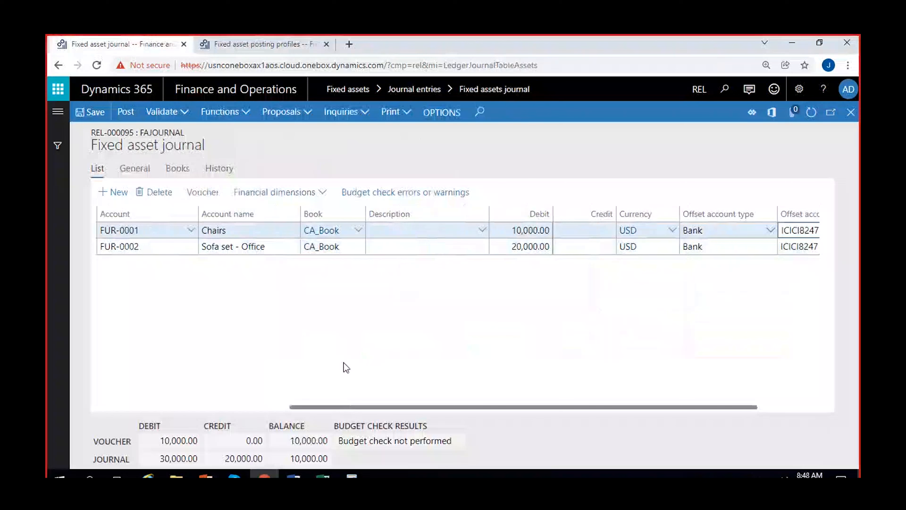
{"action": "scroll", "coordinate": [287, 330], "scroll_direction": "right", "scroll_amount": 2}
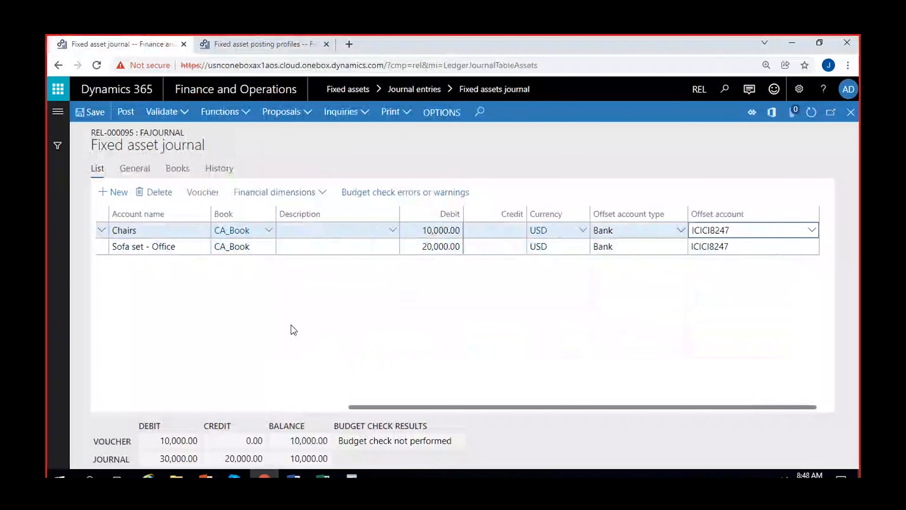
{"action": "scroll", "coordinate": [371, 363], "scroll_direction": "left", "scroll_amount": 2}
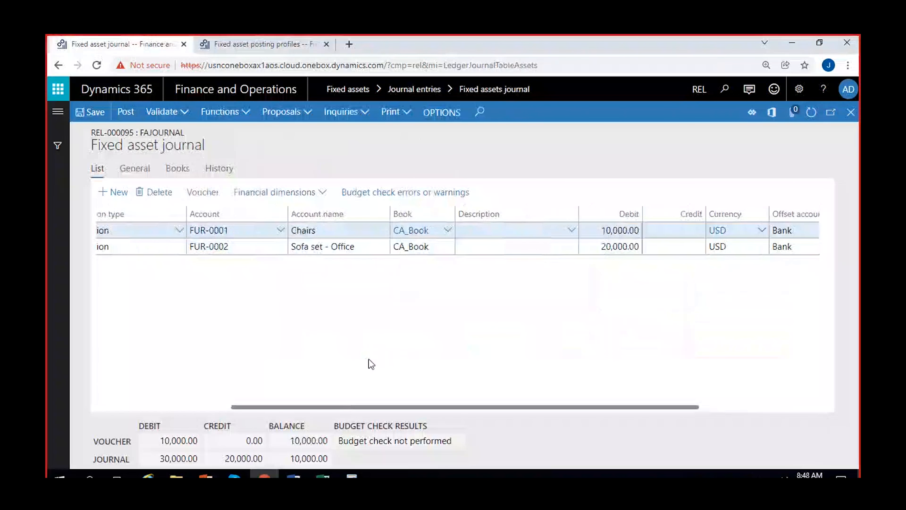
{"action": "scroll", "coordinate": [371, 363], "scroll_direction": "left", "scroll_amount": 2}
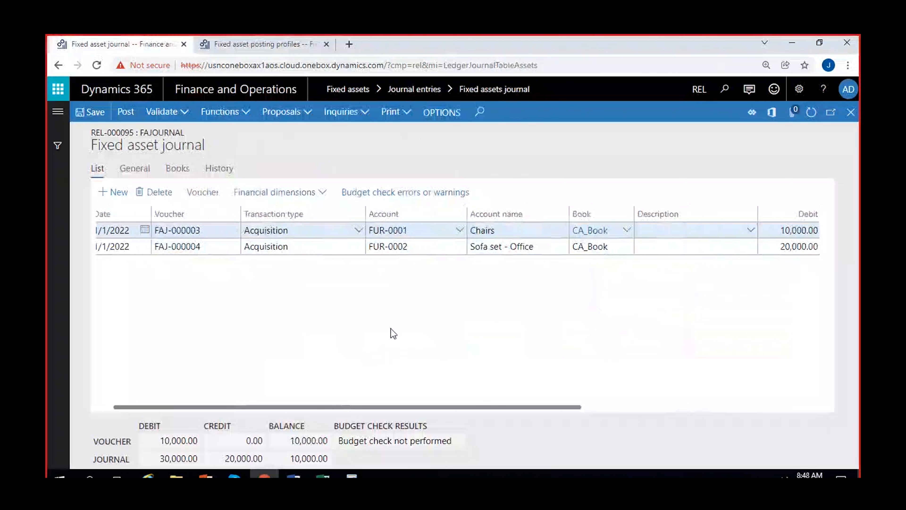
{"action": "scroll", "coordinate": [195, 315], "scroll_direction": "left", "scroll_amount": 1}
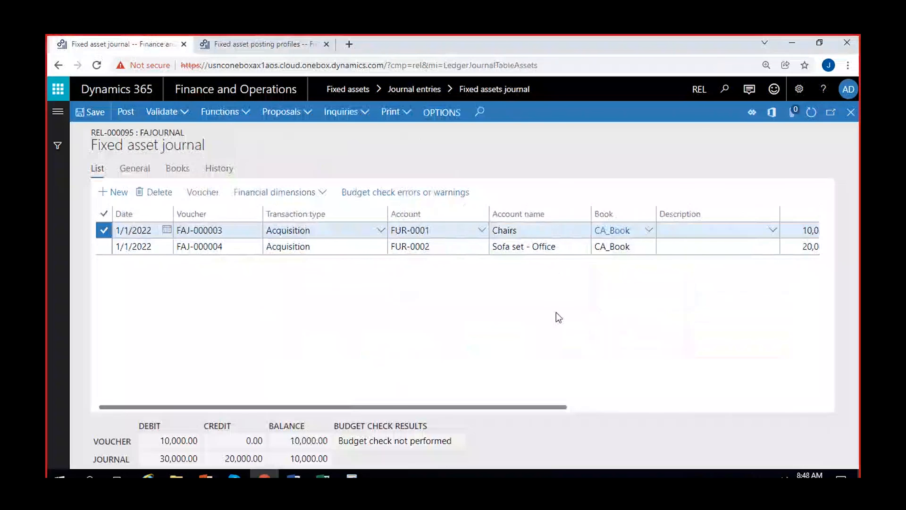
{"action": "scroll", "coordinate": [556, 313], "scroll_direction": "right", "scroll_amount": 6}
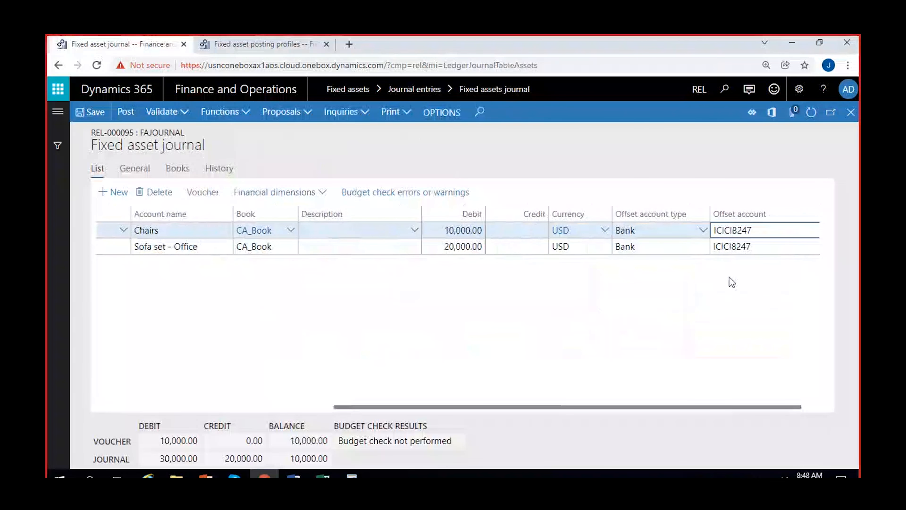
{"action": "left_click", "coordinate": [264, 44]}
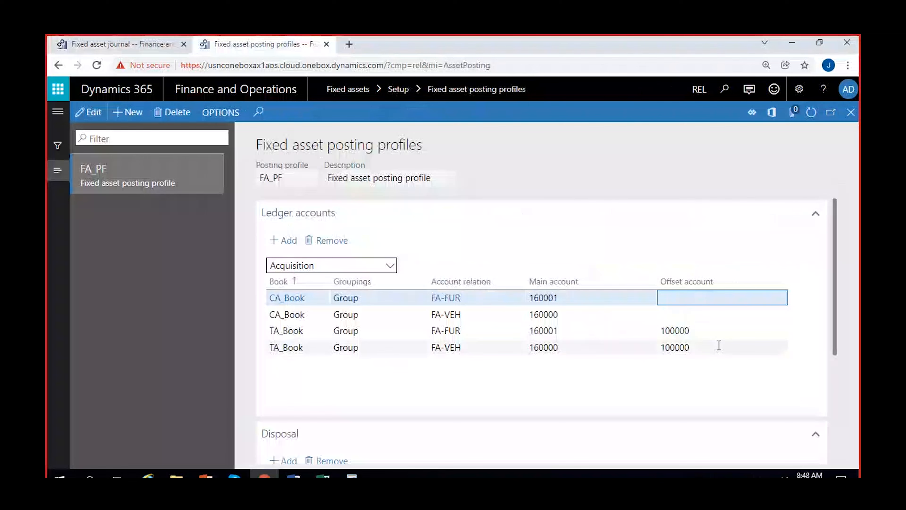
{"action": "left_click", "coordinate": [117, 38]}
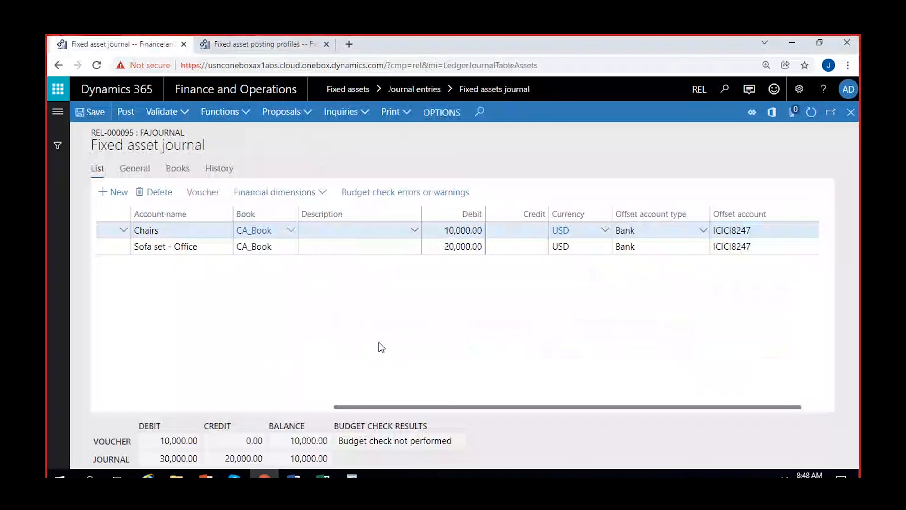
{"action": "scroll", "coordinate": [379, 342], "scroll_direction": "left", "scroll_amount": 5}
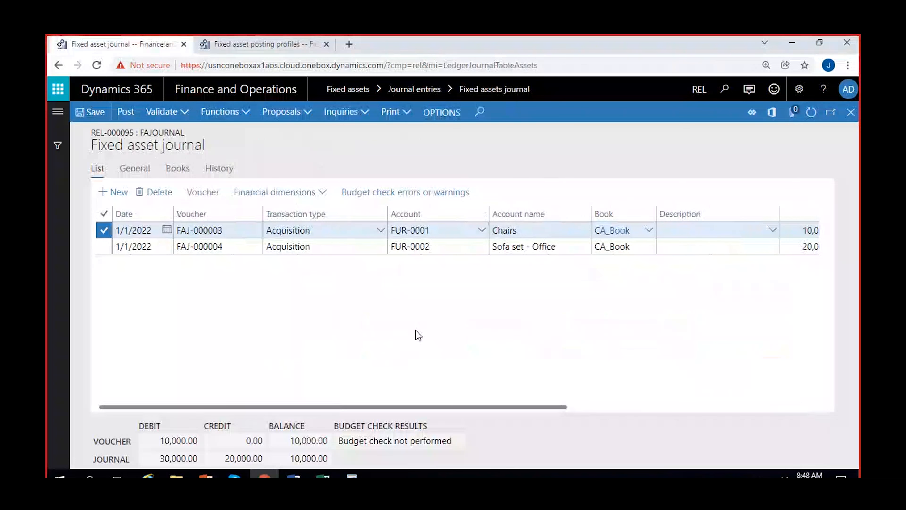
Examine the additional book and transaction amount recorded for the Chairs line and for the Sofa set - Office line.
{"action": "left_click", "coordinate": [180, 171]}
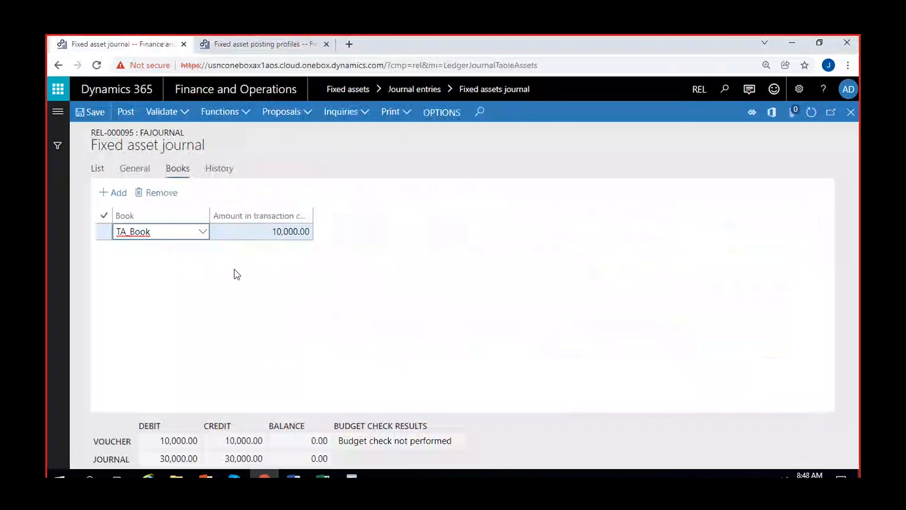
{"action": "left_click", "coordinate": [233, 237]}
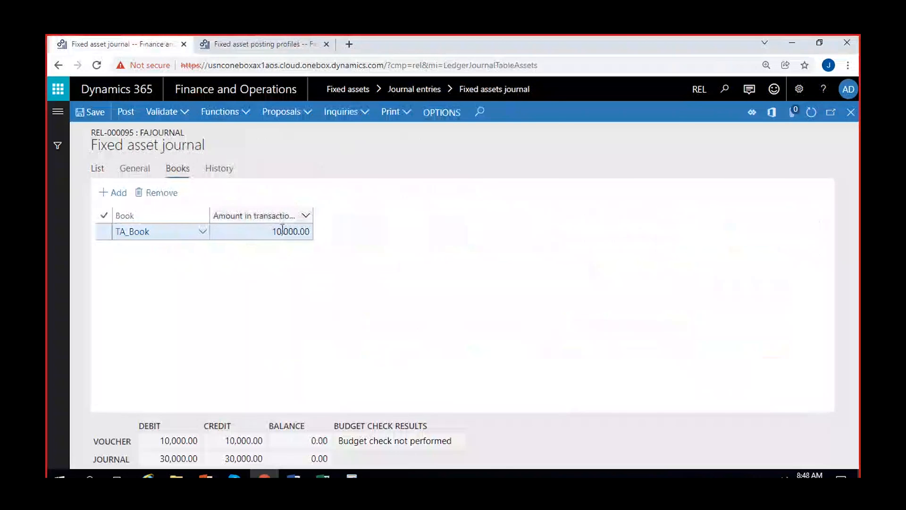
{"action": "left_click", "coordinate": [97, 168]}
{"action": "left_click", "coordinate": [339, 248]}
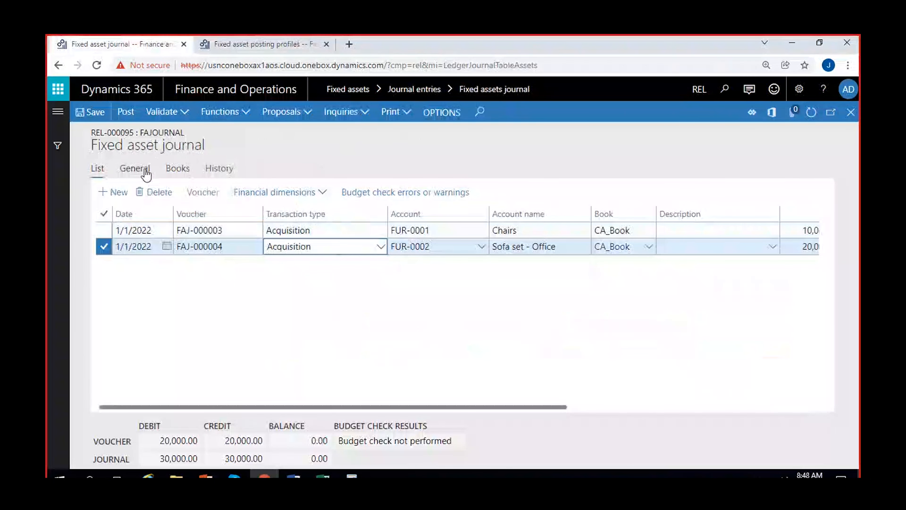
{"action": "left_click", "coordinate": [177, 172]}
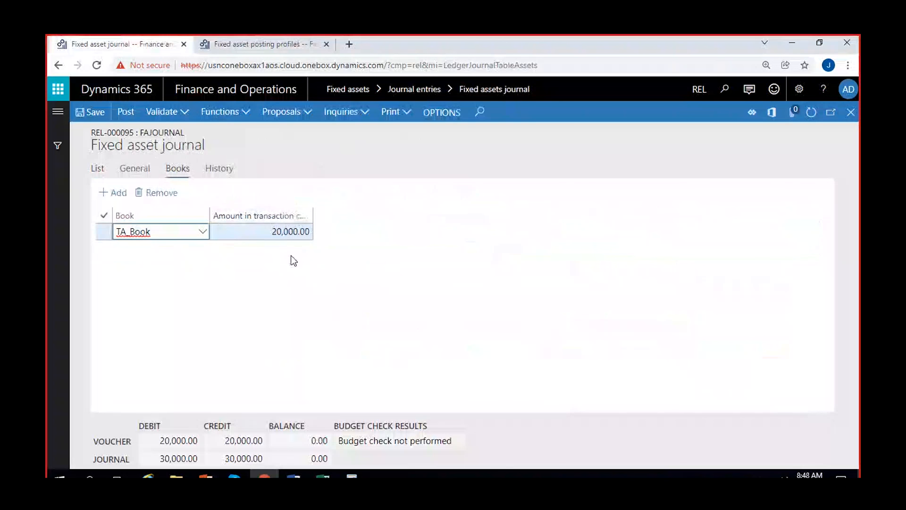
{"action": "left_click", "coordinate": [97, 170]}
{"action": "left_click", "coordinate": [365, 331]}
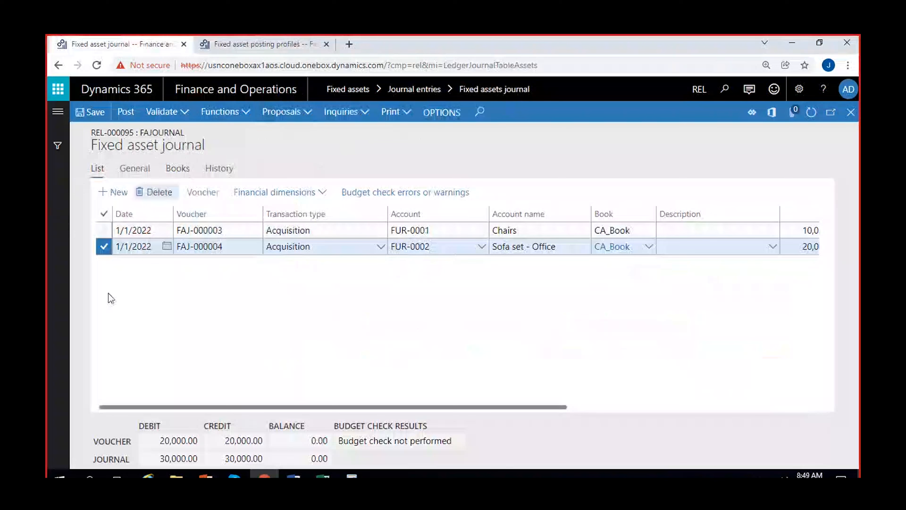
View the available journal proposal types, then select both acquisition lines in the journal.
{"action": "left_click", "coordinate": [304, 114]}
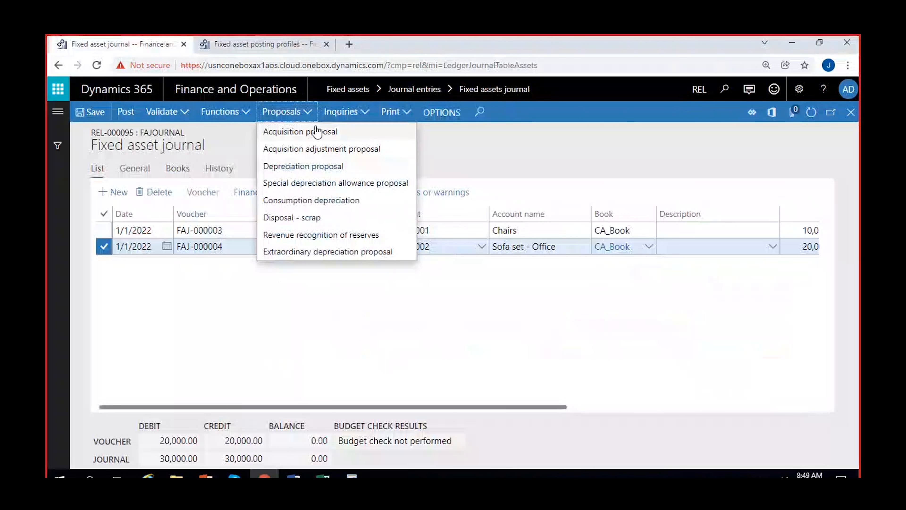
{"action": "left_click", "coordinate": [277, 306]}
{"action": "left_click", "coordinate": [100, 220]}
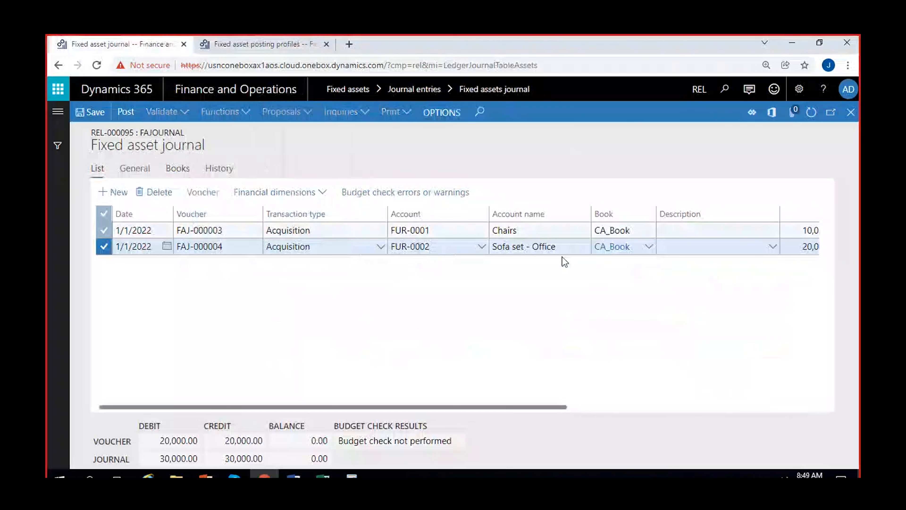
Delete both acquisition lines from the journal and regenerate them with an acquisition proposal using the default criteria.
{"action": "key", "text": "alt+Delete"}
{"action": "left_click", "coordinate": [557, 309]}
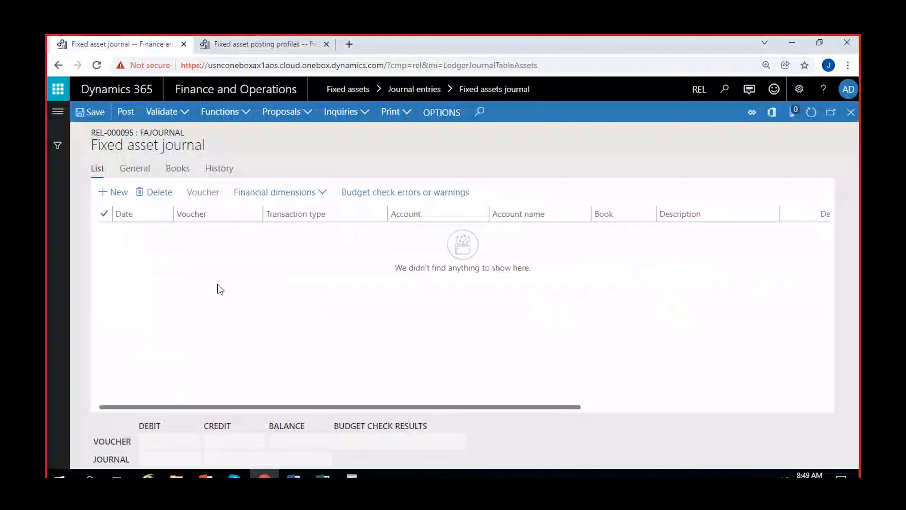
{"action": "left_click", "coordinate": [280, 119]}
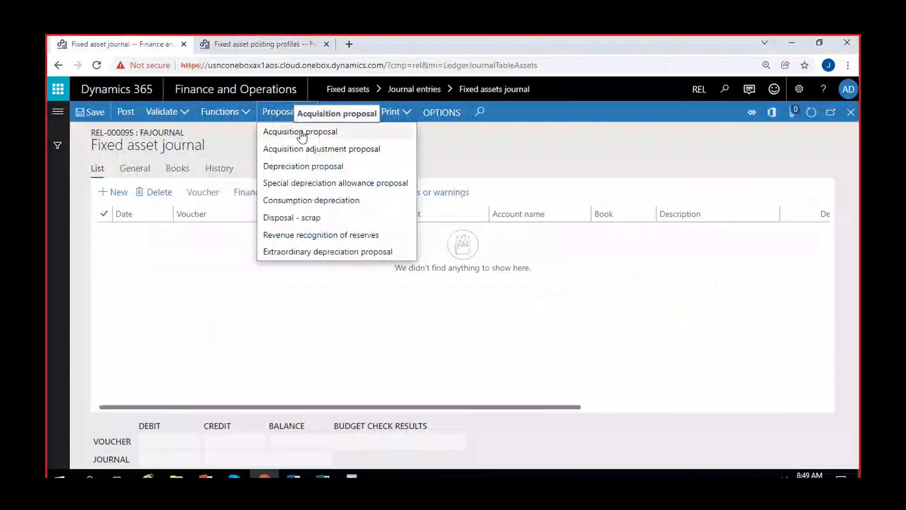
{"action": "left_click", "coordinate": [302, 133]}
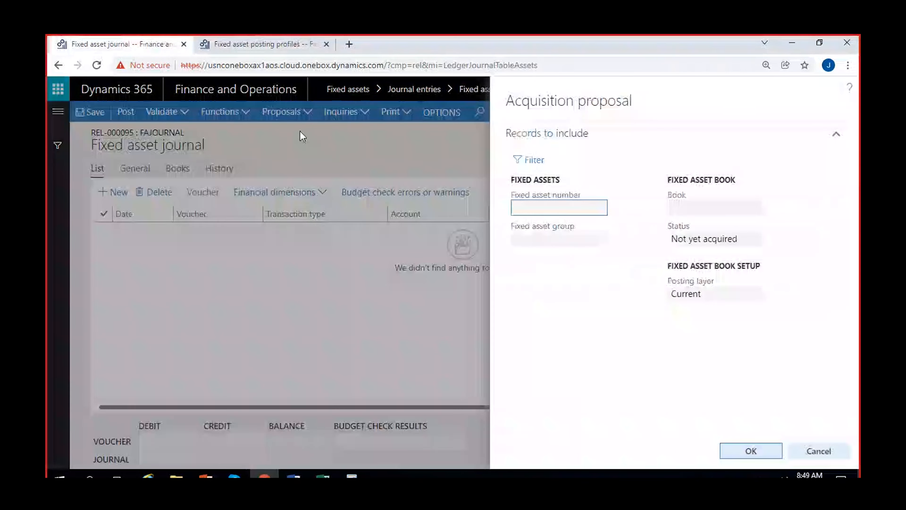
{"action": "left_click", "coordinate": [705, 205]}
{"action": "left_click", "coordinate": [716, 243]}
{"action": "left_click", "coordinate": [721, 299]}
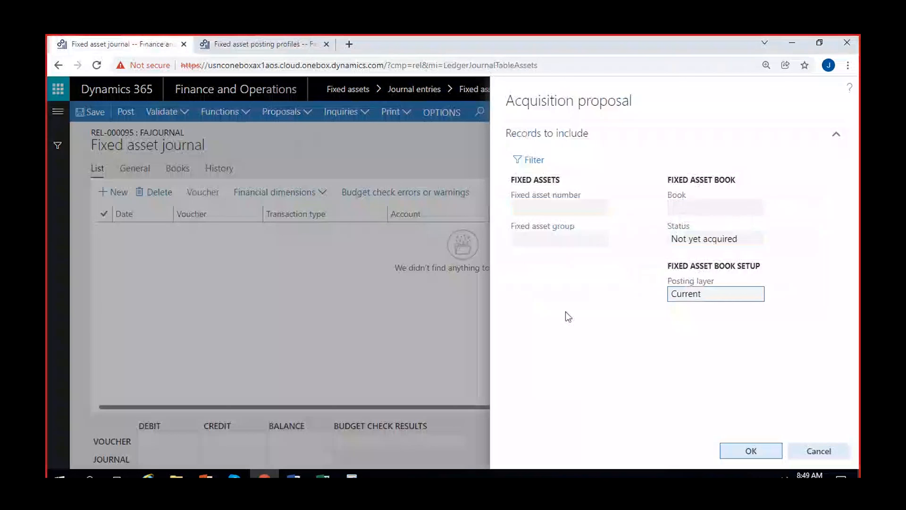
{"action": "left_click", "coordinate": [749, 450]}
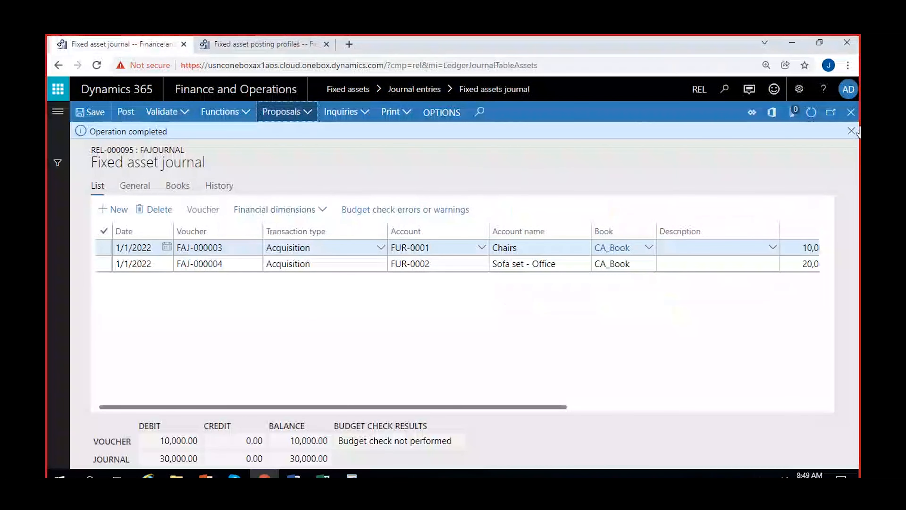
{"action": "left_click", "coordinate": [853, 132]}
Set the Chairs line's offset account type to Bank and its offset account to the ICICI Current Account.
{"action": "scroll", "coordinate": [346, 318], "scroll_direction": "right", "scroll_amount": 3}
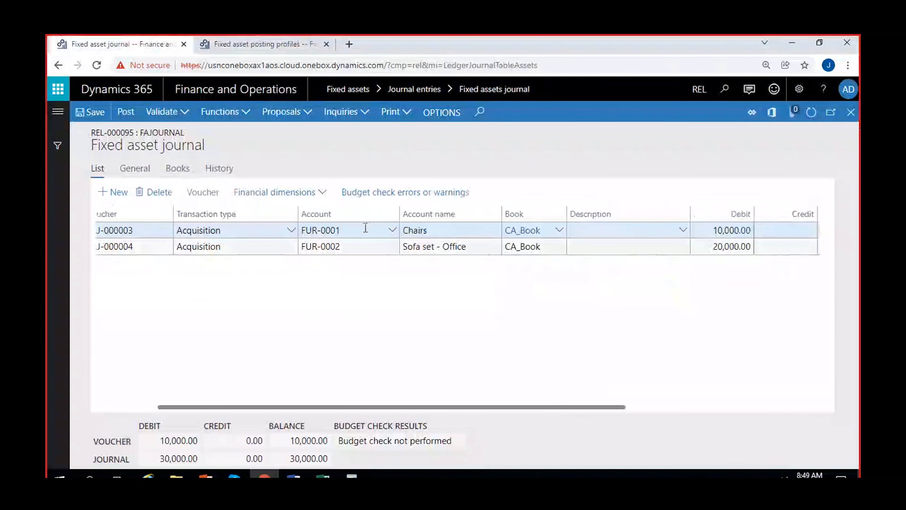
{"action": "scroll", "coordinate": [496, 291], "scroll_direction": "right", "scroll_amount": 2}
{"action": "scroll", "coordinate": [675, 272], "scroll_direction": "right", "scroll_amount": 2}
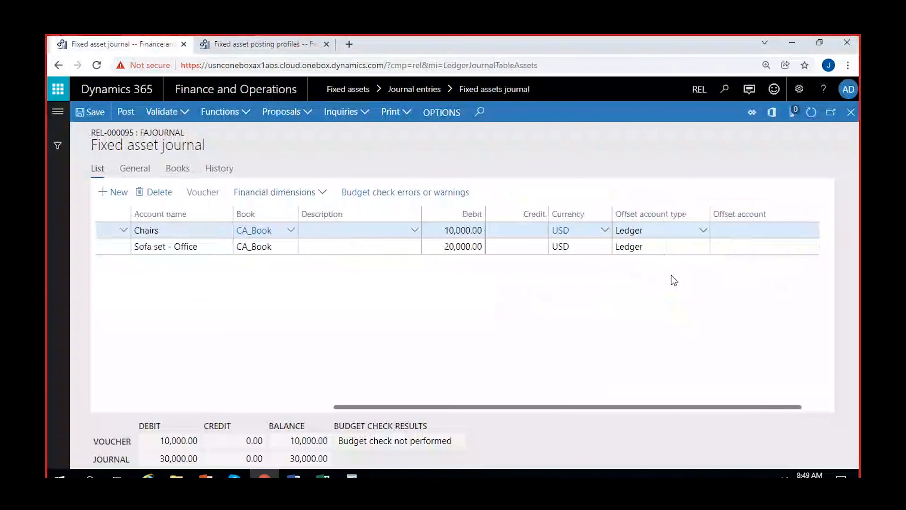
{"action": "left_click", "coordinate": [702, 230]}
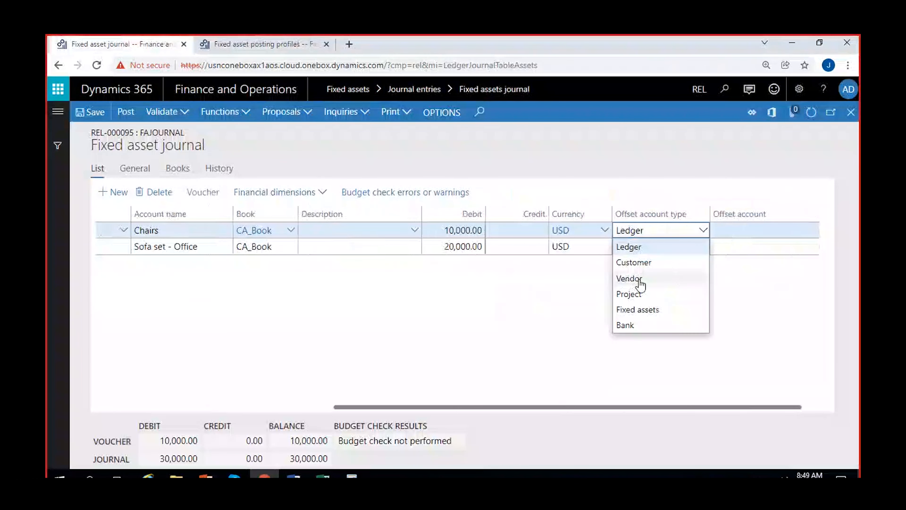
{"action": "left_click", "coordinate": [625, 324]}
{"action": "left_click_drag", "start_coordinate": [737, 408], "coordinate": [856, 390]}
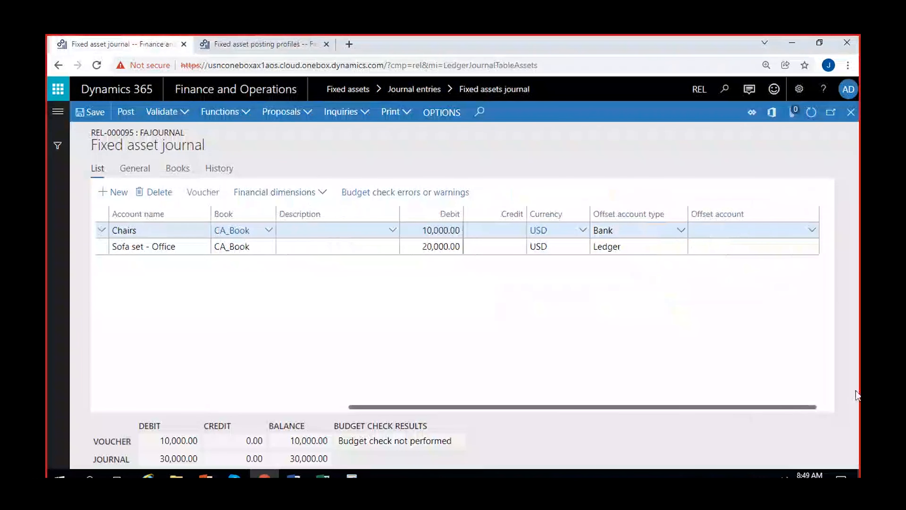
{"action": "left_click", "coordinate": [810, 232]}
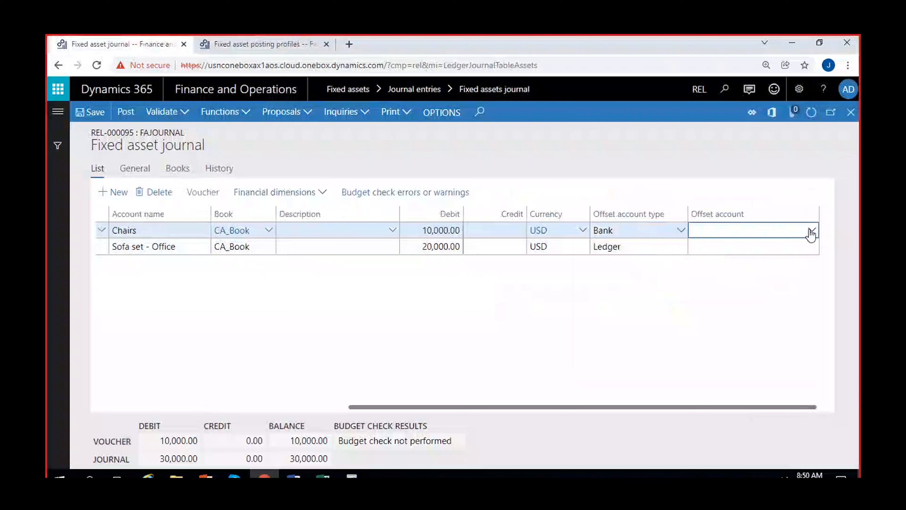
{"action": "left_click", "coordinate": [811, 232]}
{"action": "left_click", "coordinate": [657, 263]}
Set the Sofa set - Office line's offset account type to Bank and choose the ICICI Current Account as its offset account.
{"action": "left_click", "coordinate": [678, 248]}
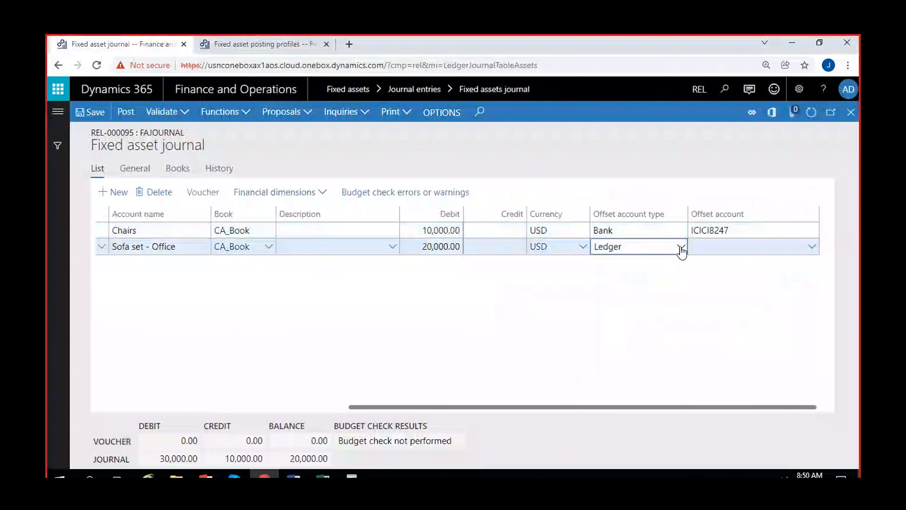
{"action": "left_click", "coordinate": [682, 248]}
{"action": "left_click", "coordinate": [620, 340]}
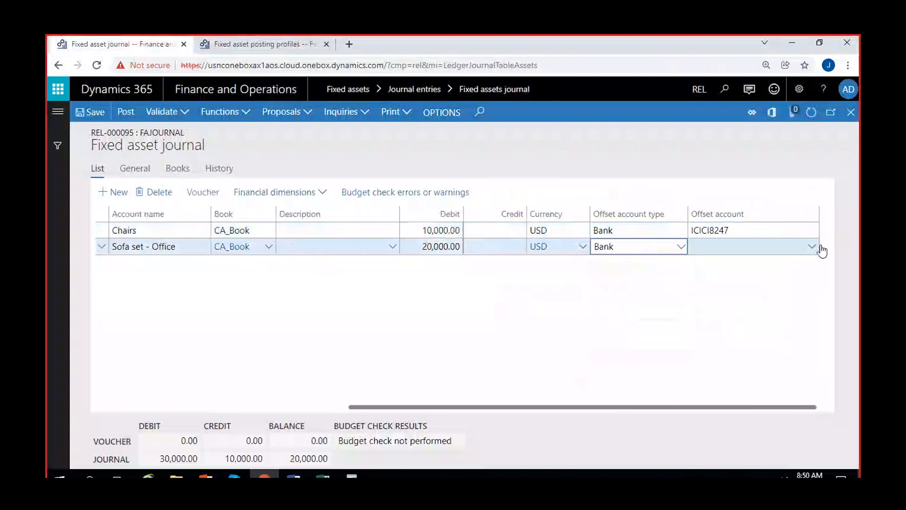
{"action": "left_click", "coordinate": [813, 247]}
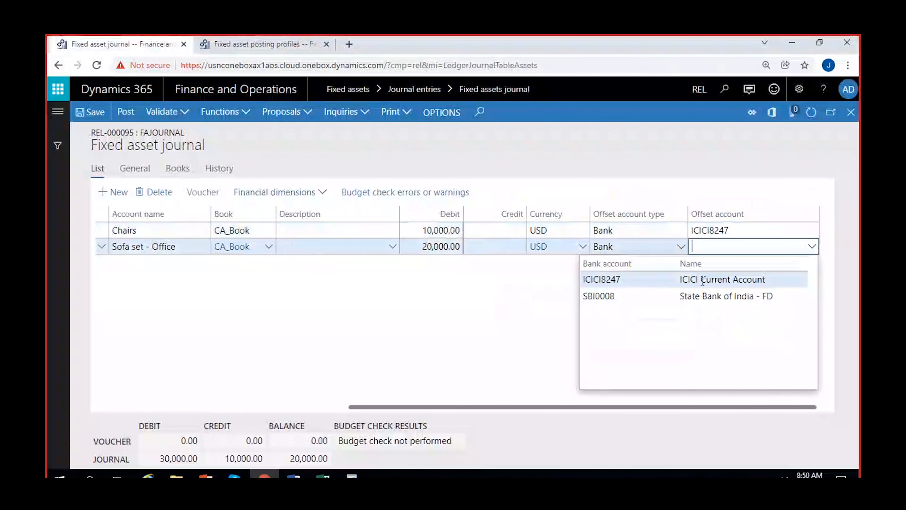
{"action": "left_click", "coordinate": [703, 280]}
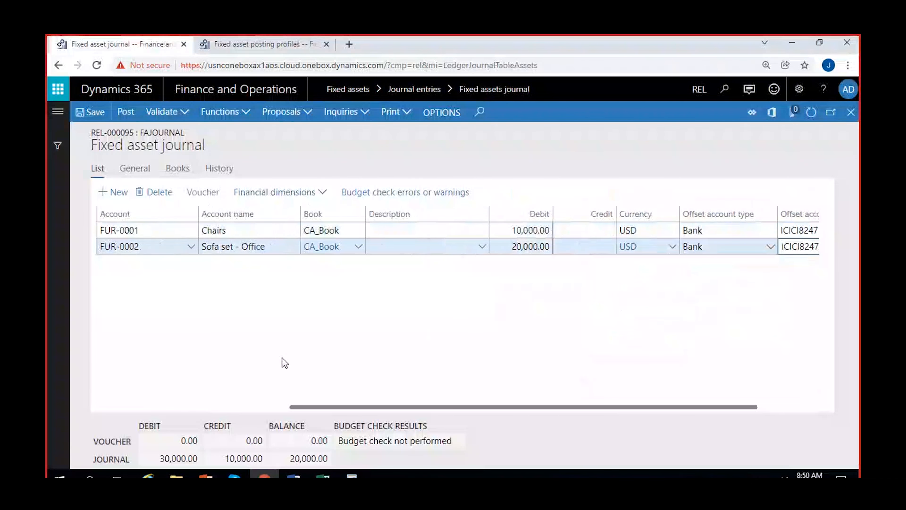
Check the additional book entries of the Sofa set - Office and Chairs lines and post the journal.
{"action": "scroll", "coordinate": [209, 302], "scroll_direction": "left", "scroll_amount": 2}
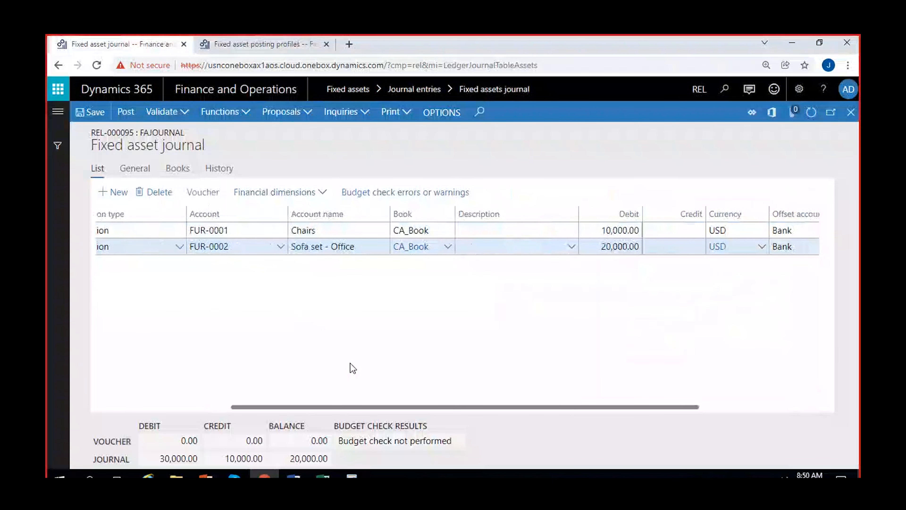
{"action": "scroll", "coordinate": [352, 368], "scroll_direction": "left", "scroll_amount": 3}
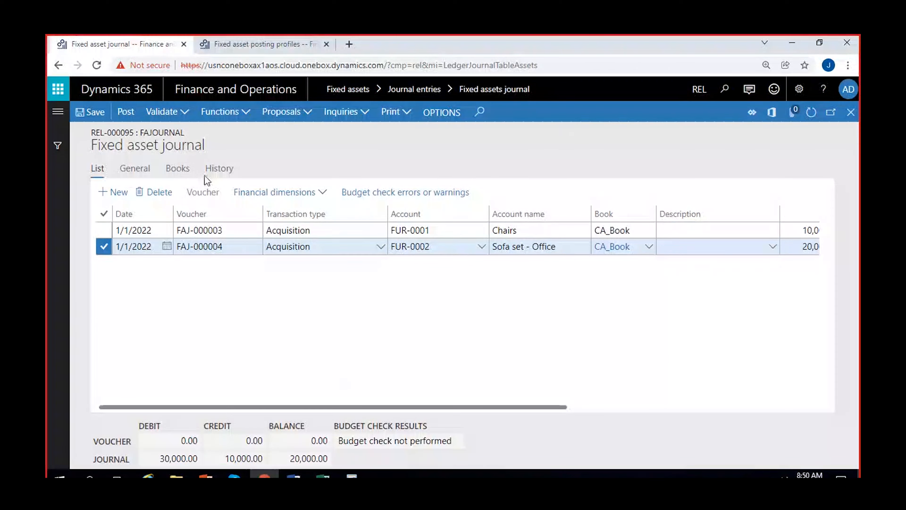
{"action": "left_click", "coordinate": [183, 172]}
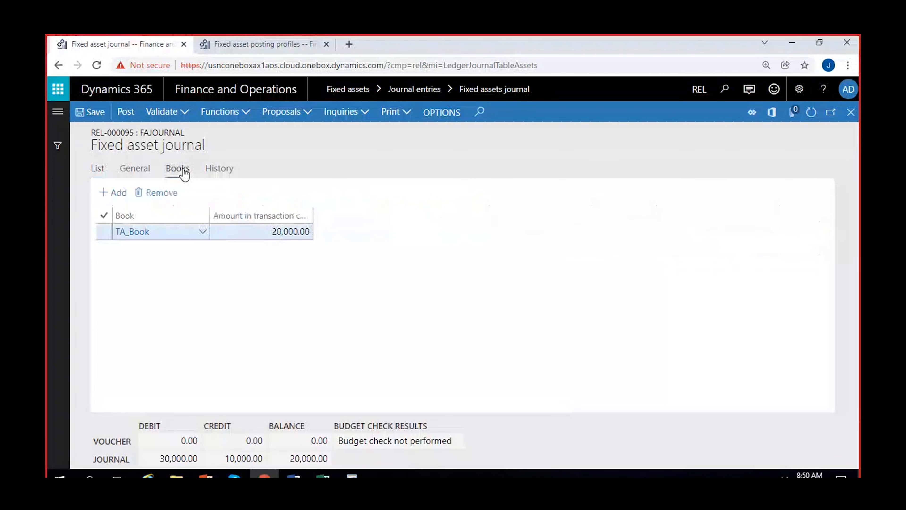
{"action": "left_click", "coordinate": [98, 171]}
{"action": "left_click", "coordinate": [344, 230]}
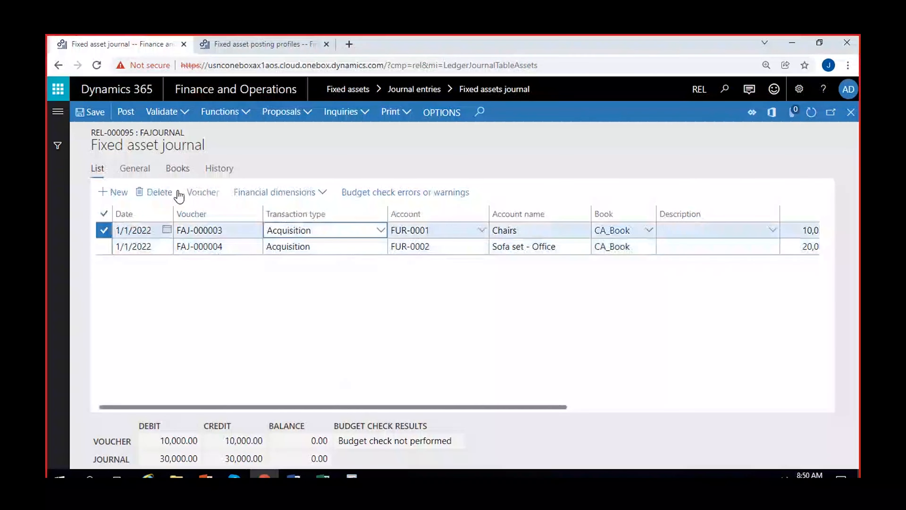
{"action": "left_click", "coordinate": [177, 170]}
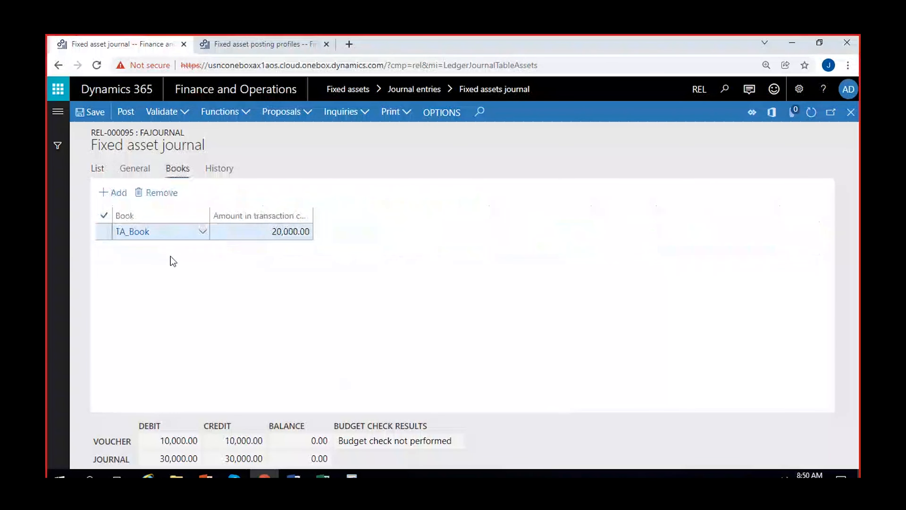
{"action": "left_click", "coordinate": [97, 168]}
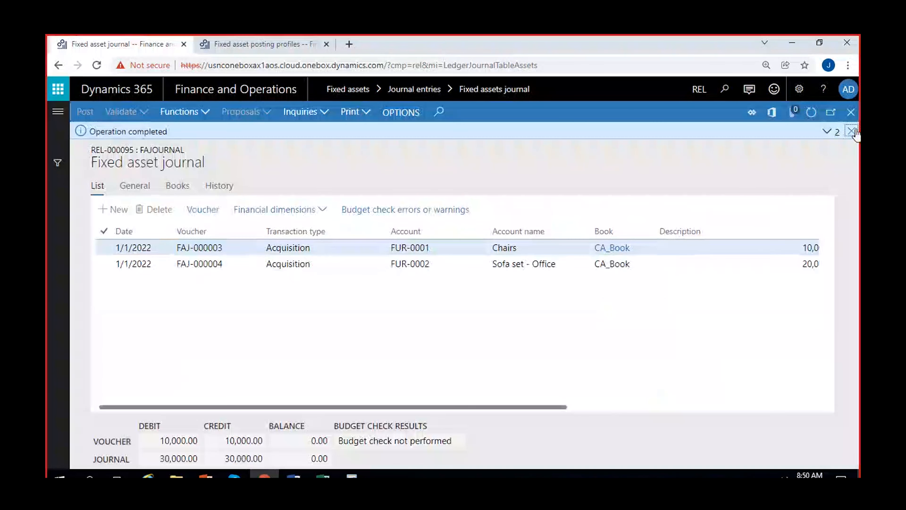
Review the Chairs voucher's accounts, amounts and posting layers, narrowing the reporting currency amount and posting type columns to fit.
{"action": "left_click", "coordinate": [242, 230]}
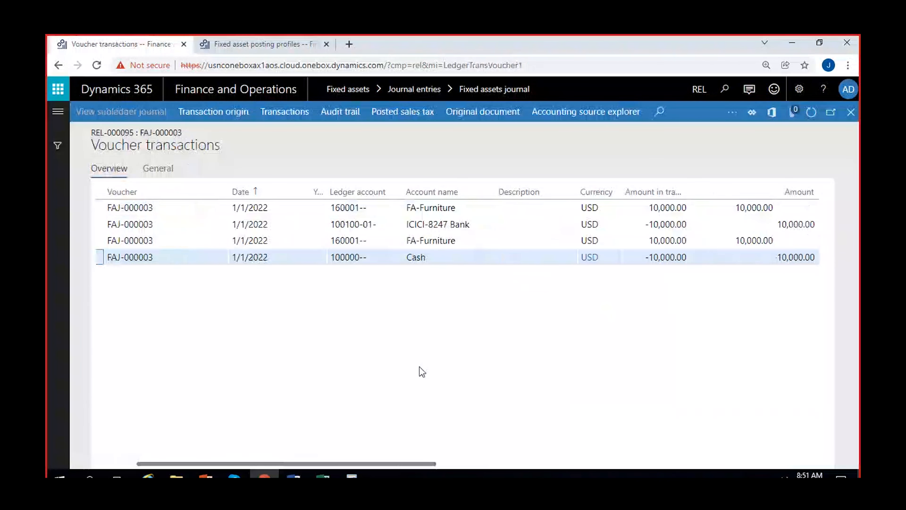
{"action": "scroll", "coordinate": [419, 367], "scroll_direction": "right", "scroll_amount": 2}
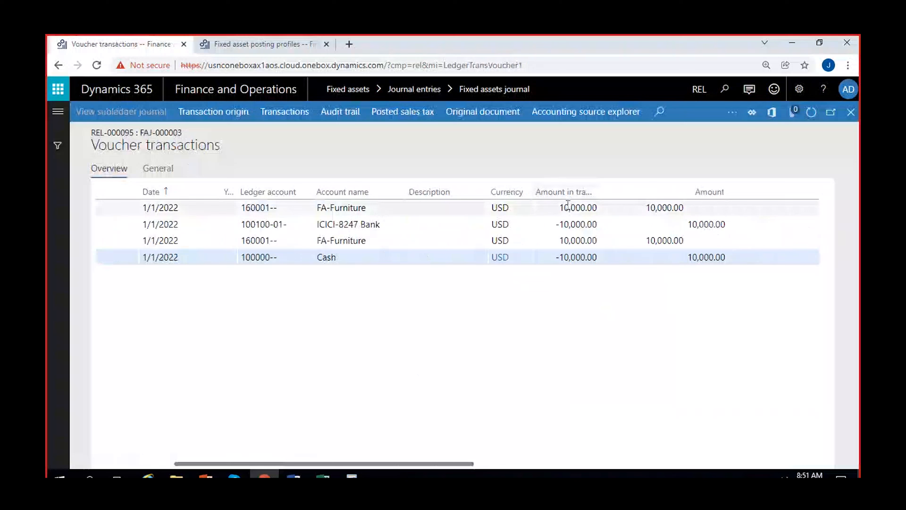
{"action": "scroll", "coordinate": [392, 235], "scroll_direction": "right", "scroll_amount": 2}
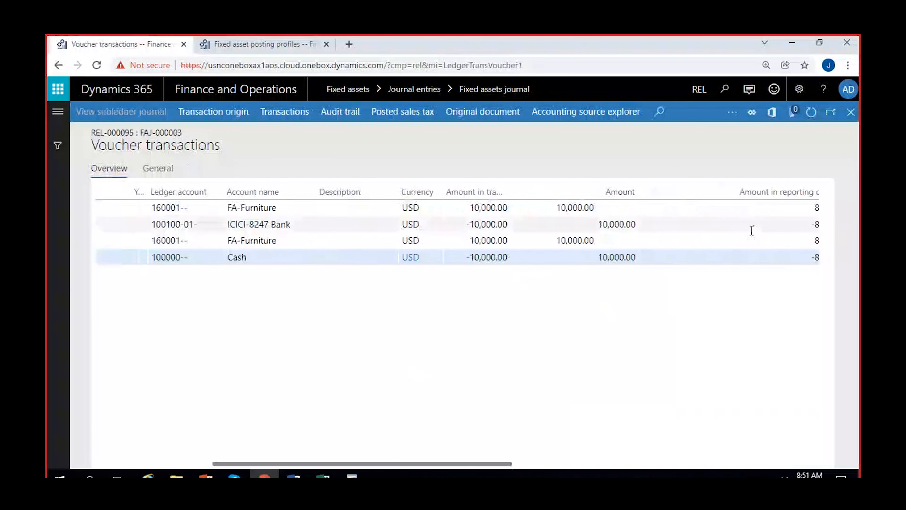
{"action": "scroll", "coordinate": [752, 227], "scroll_direction": "right", "scroll_amount": 2}
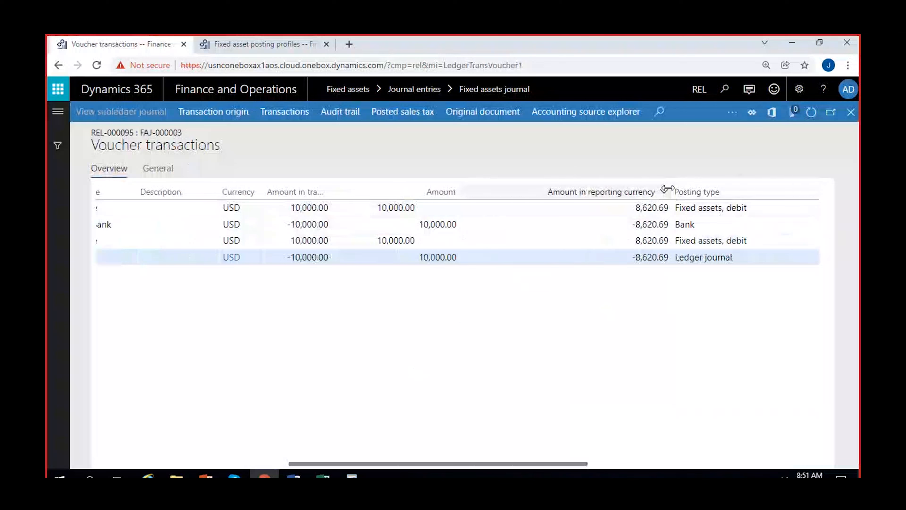
{"action": "left_click_drag", "start_coordinate": [670, 189], "coordinate": [525, 189]}
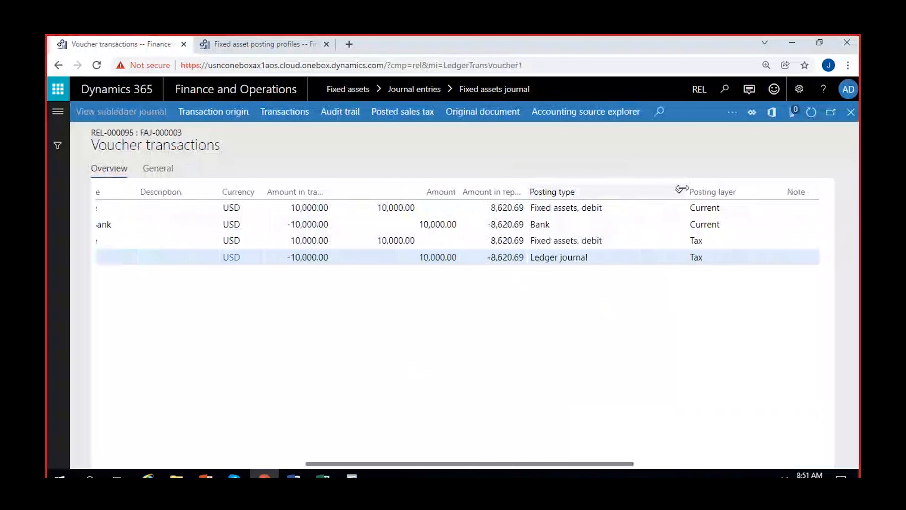
{"action": "left_click_drag", "start_coordinate": [682, 189], "coordinate": [592, 192]}
{"action": "scroll", "coordinate": [315, 413], "scroll_direction": "left", "scroll_amount": 2}
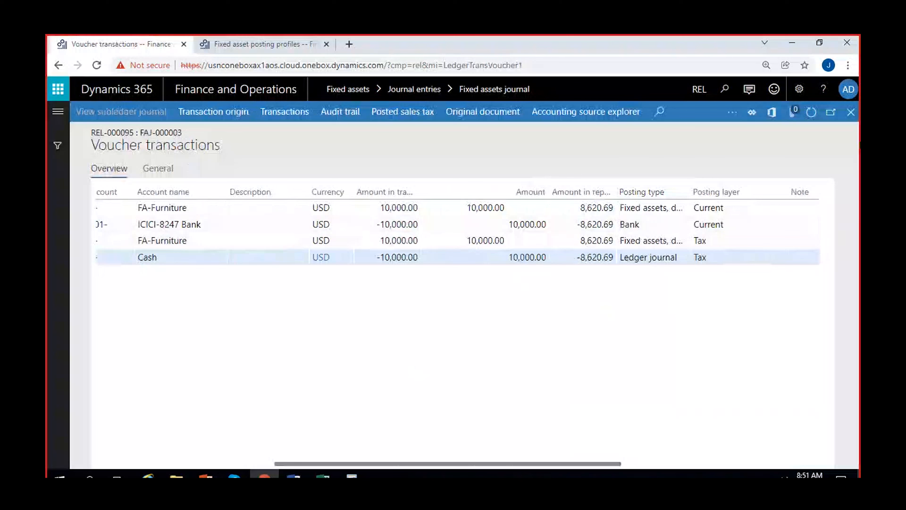
{"action": "left_click", "coordinate": [851, 112]}
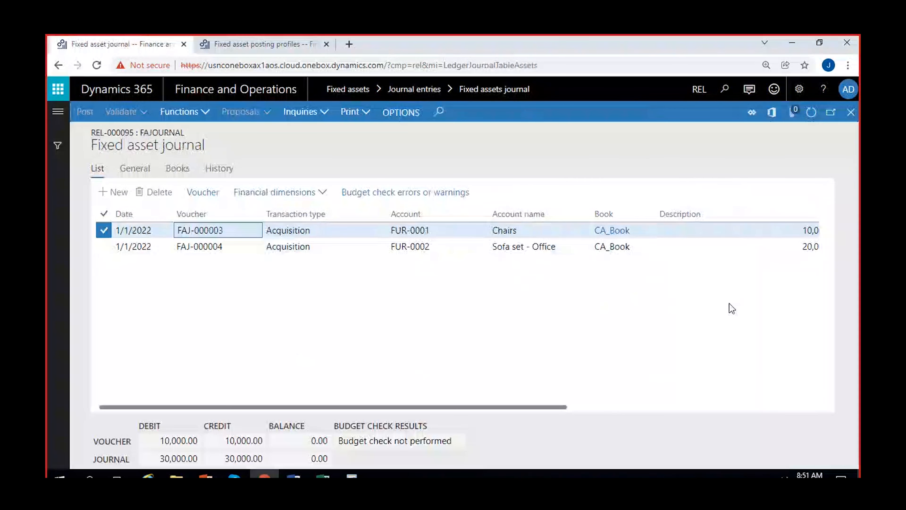
Review the Sofa set - Office line's voucher transactions, including the ledger accounts, amounts, posting types and posting layers.
{"action": "left_click", "coordinate": [428, 246]}
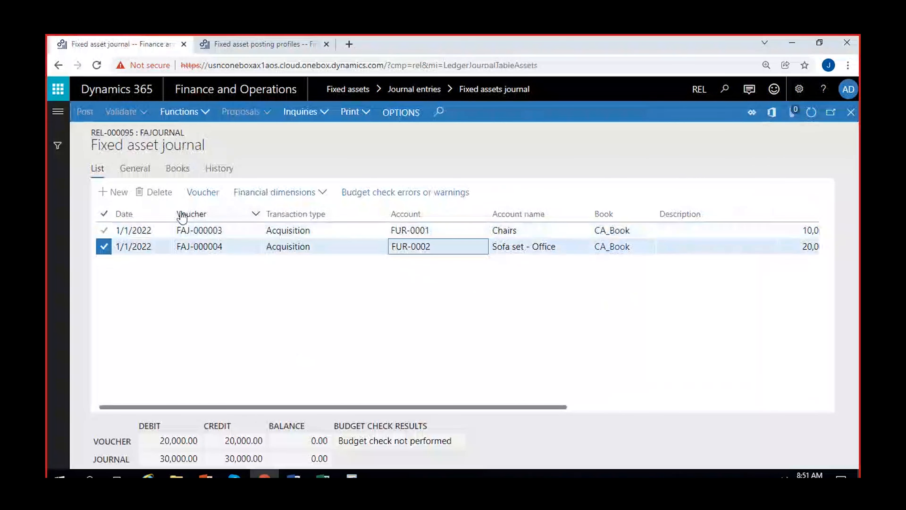
{"action": "left_click", "coordinate": [199, 196]}
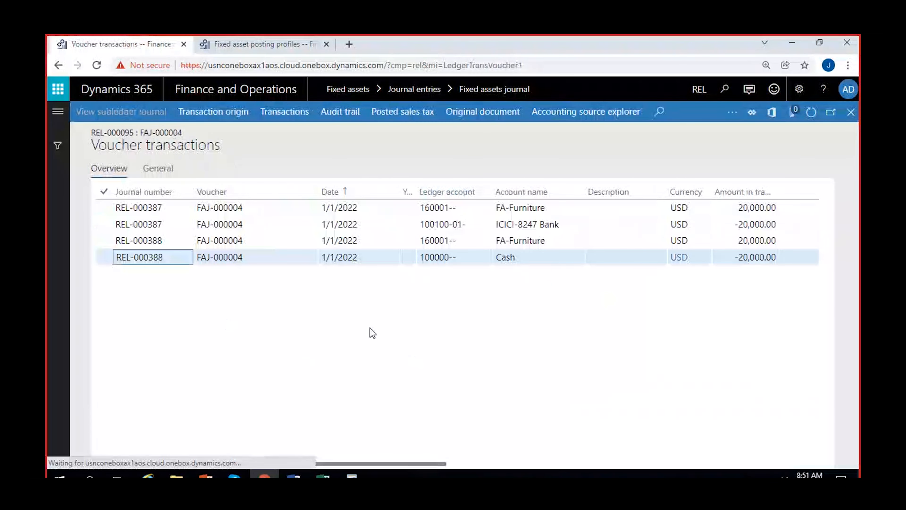
{"action": "scroll", "coordinate": [663, 239], "scroll_direction": "right", "scroll_amount": 3}
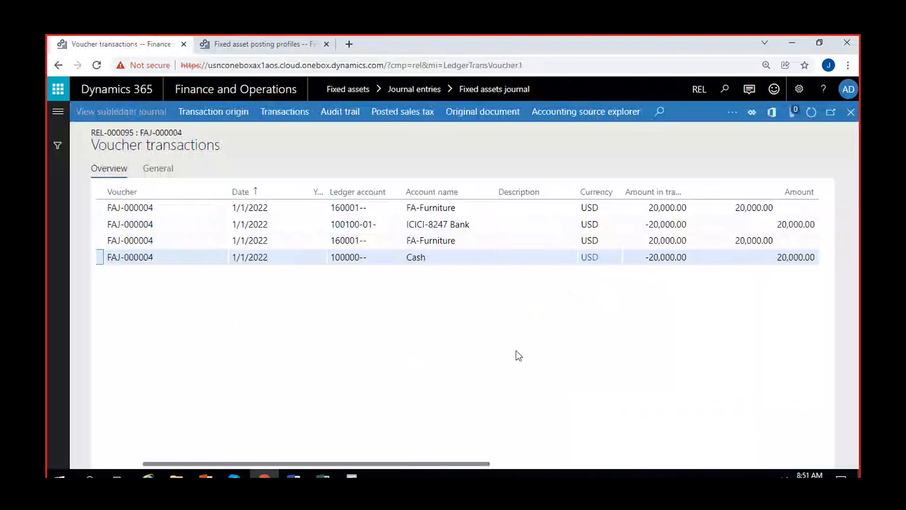
{"action": "scroll", "coordinate": [519, 355], "scroll_direction": "right", "scroll_amount": 3}
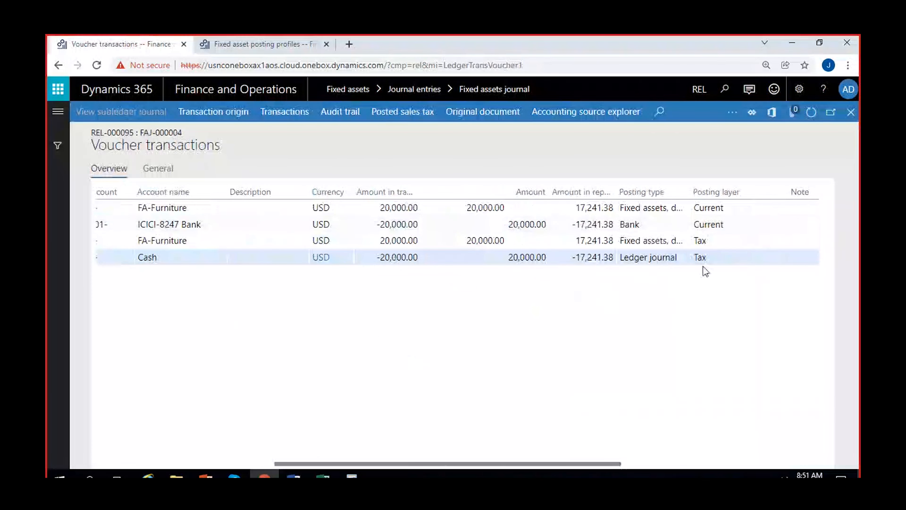
{"action": "scroll", "coordinate": [645, 296], "scroll_direction": "left", "scroll_amount": 3}
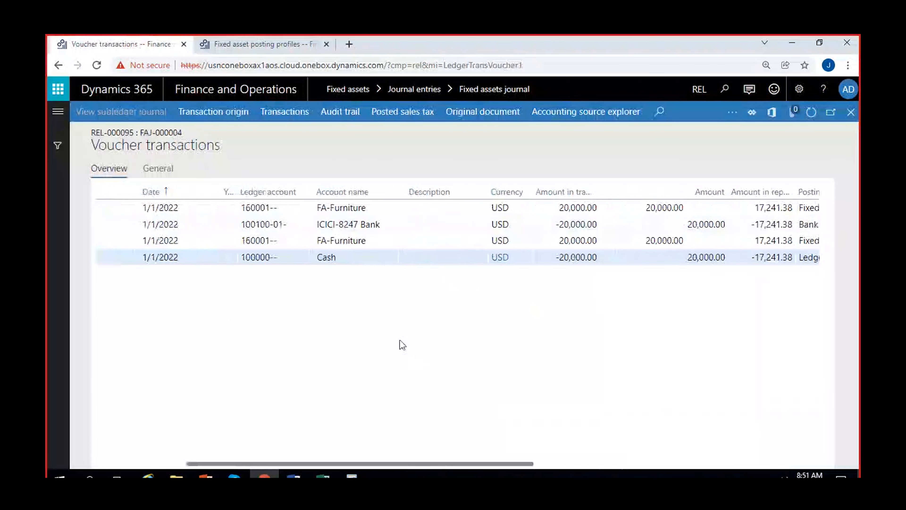
{"action": "scroll", "coordinate": [403, 346], "scroll_direction": "left", "scroll_amount": 2}
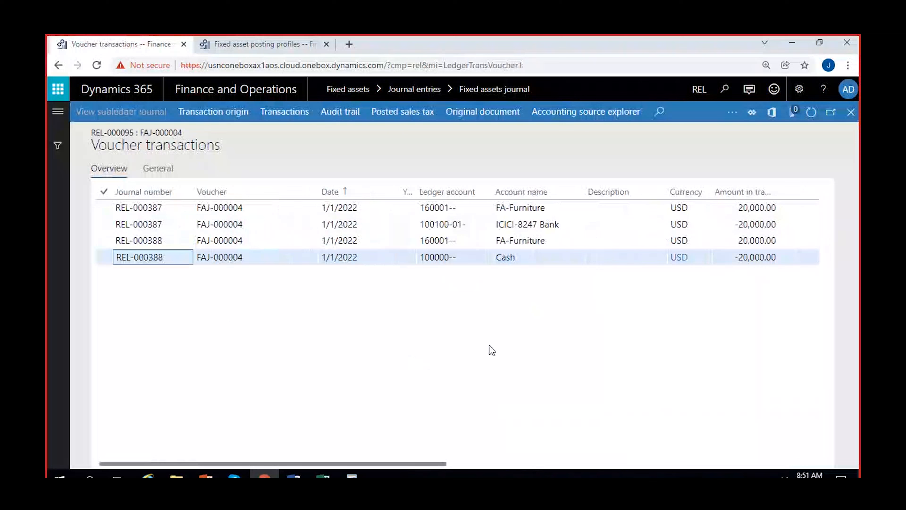
{"action": "left_click", "coordinate": [851, 112]}
Open the fixed assets list and review the Chairs asset's valuation balances in the CA_Book and TA_Book.
{"action": "left_click", "coordinate": [851, 112]}
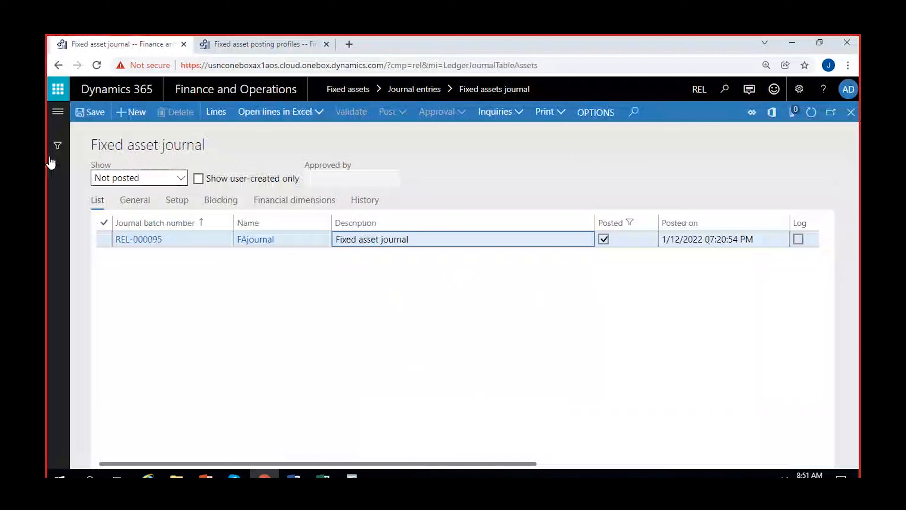
{"action": "left_click", "coordinate": [52, 123]}
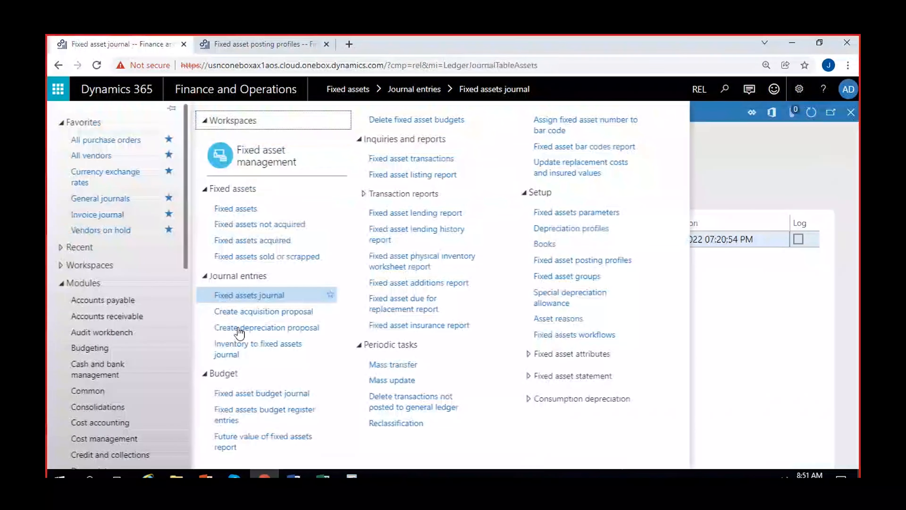
{"action": "left_click", "coordinate": [260, 213]}
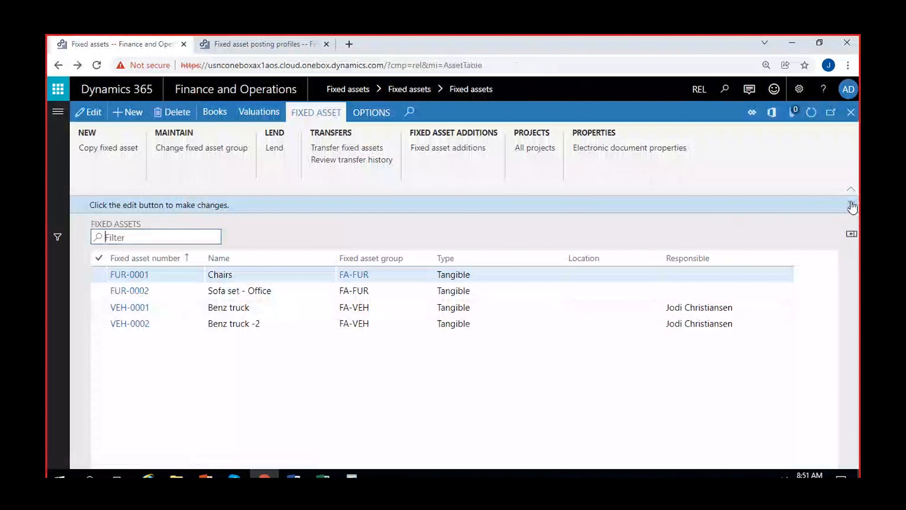
{"action": "left_click", "coordinate": [852, 206]}
{"action": "left_click", "coordinate": [405, 257]}
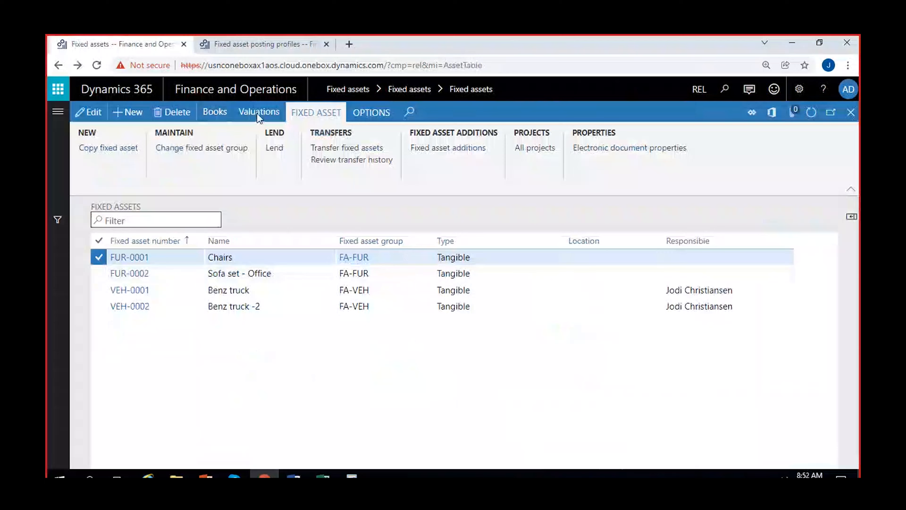
{"action": "left_click", "coordinate": [256, 114]}
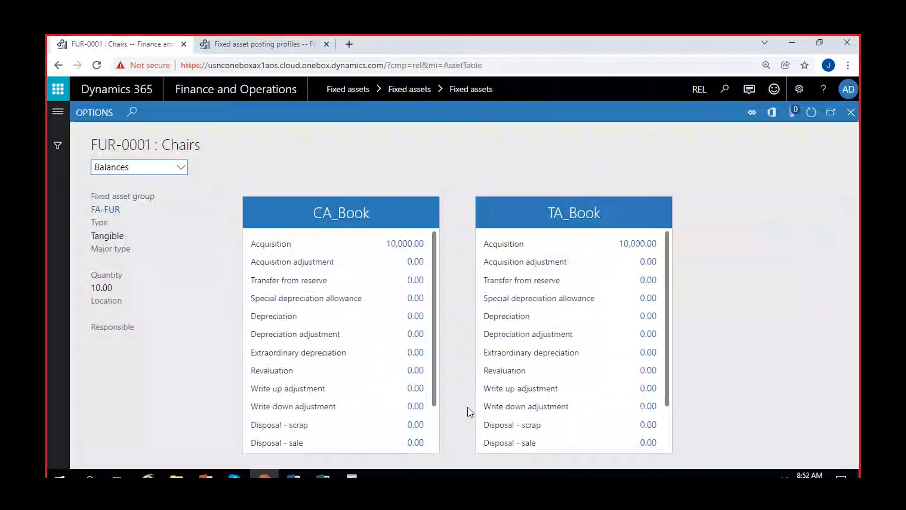
{"action": "left_click", "coordinate": [851, 112]}
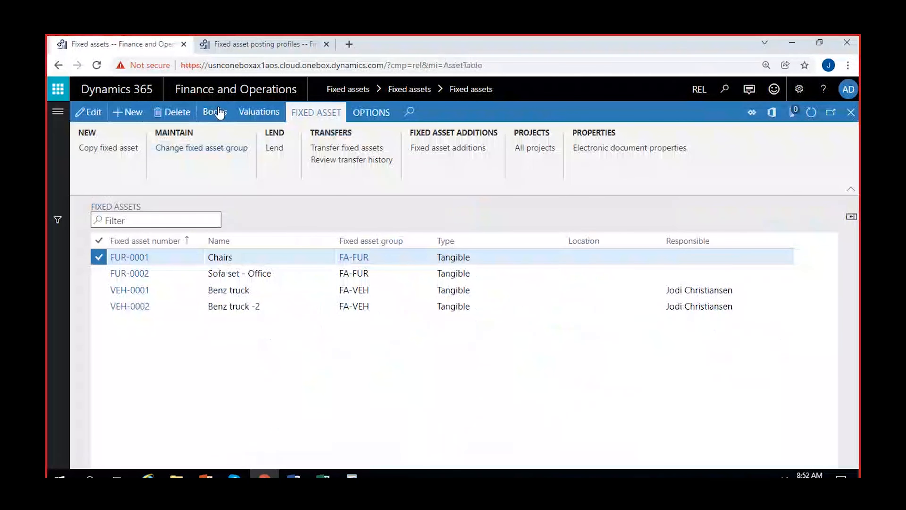
Open the Chairs asset's books and check the acquisition details of the TA_Book and CA_Book.
{"action": "left_click", "coordinate": [214, 112]}
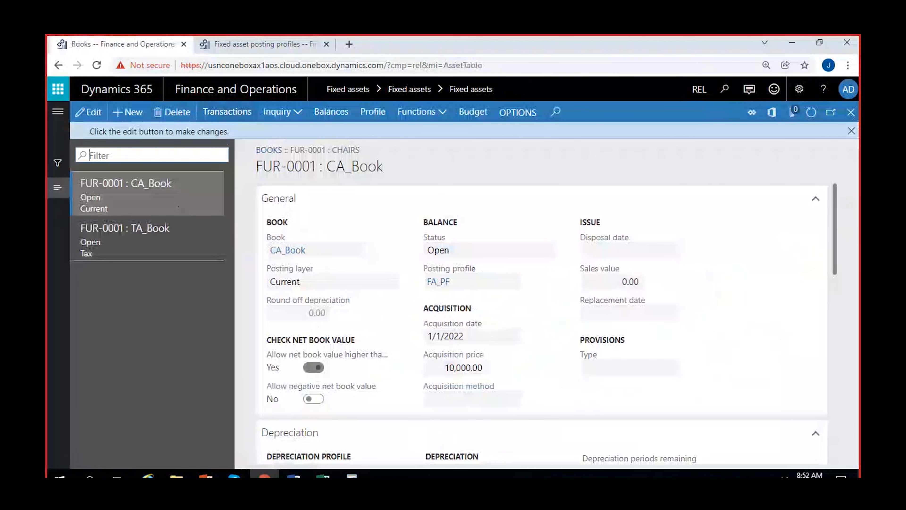
{"action": "left_click", "coordinate": [90, 228]}
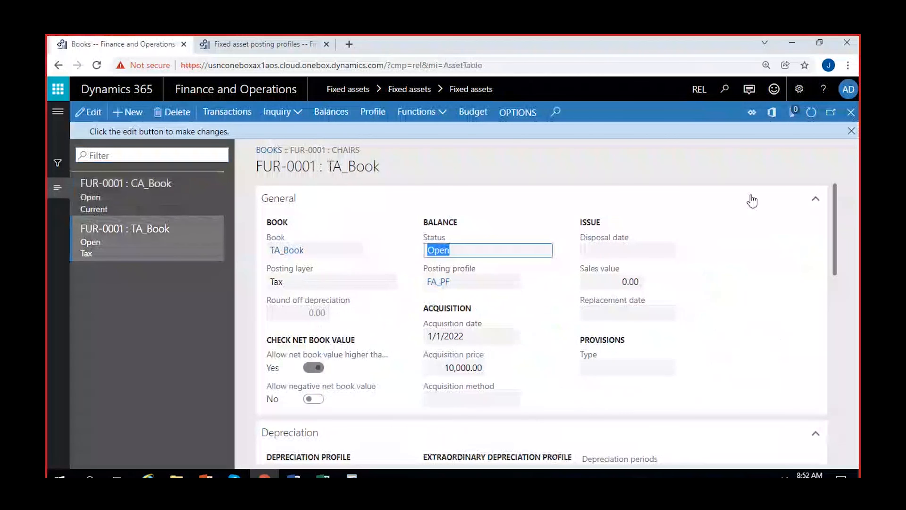
{"action": "left_click", "coordinate": [851, 131]}
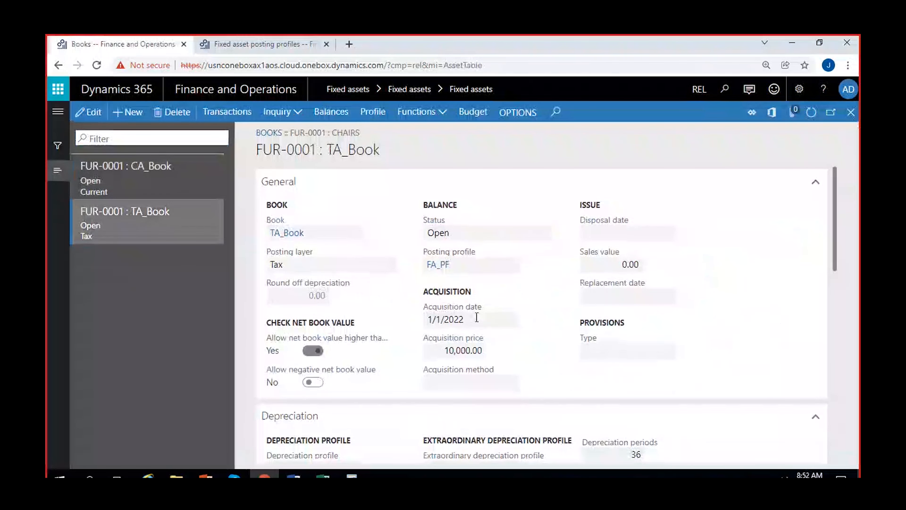
{"action": "left_click", "coordinate": [140, 180]}
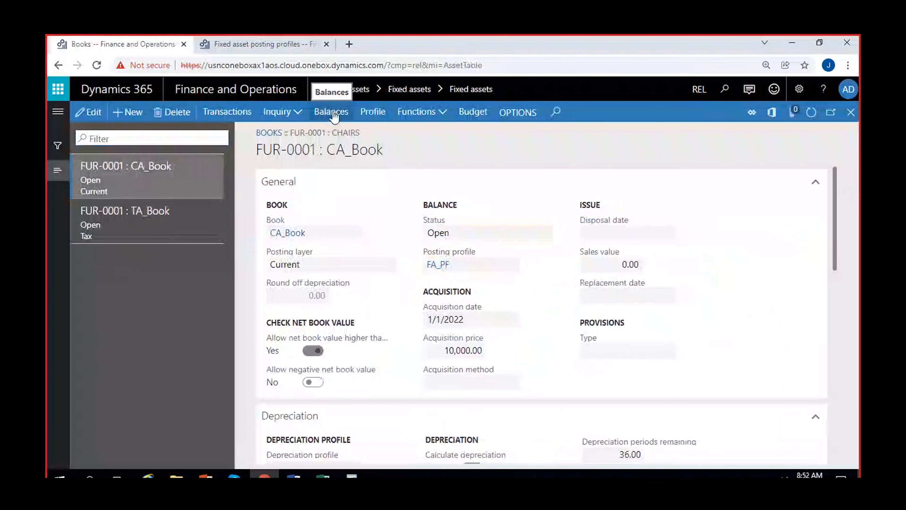
Review the depreciation profile schedules of the Chairs asset's CA_Book and TA_Book.
{"action": "left_click", "coordinate": [368, 111]}
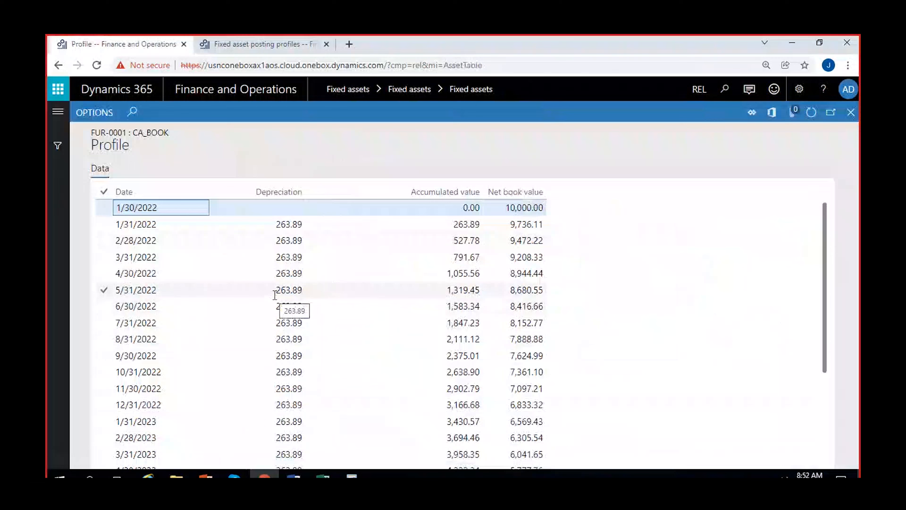
{"action": "left_click", "coordinate": [851, 113]}
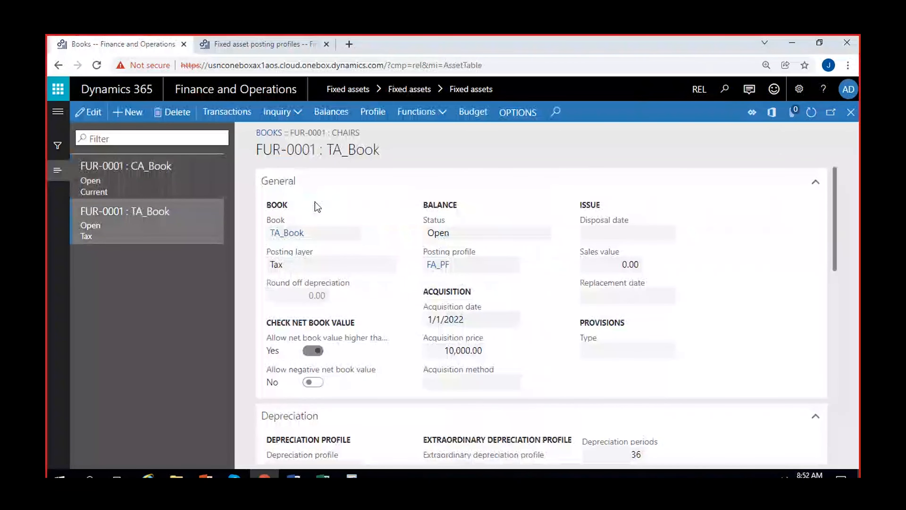
{"action": "left_click", "coordinate": [370, 115]}
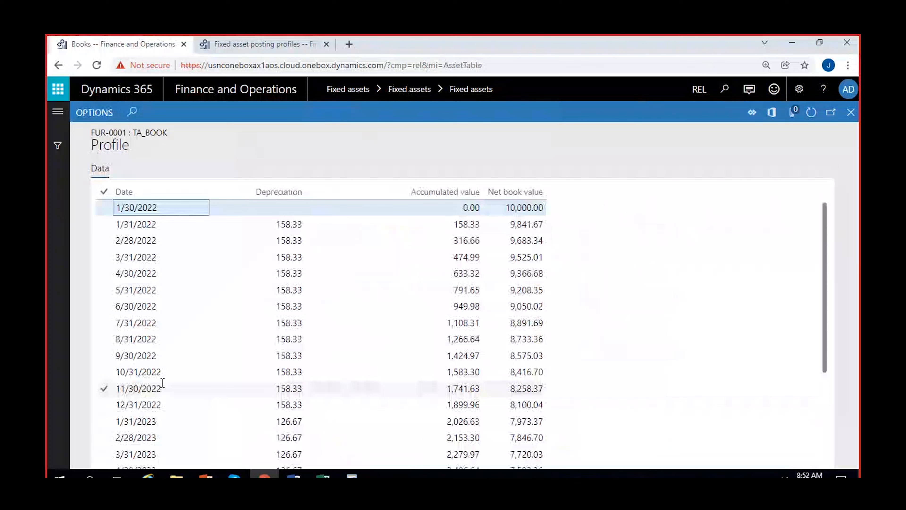
{"action": "scroll", "coordinate": [328, 353], "scroll_direction": "down", "scroll_amount": 4}
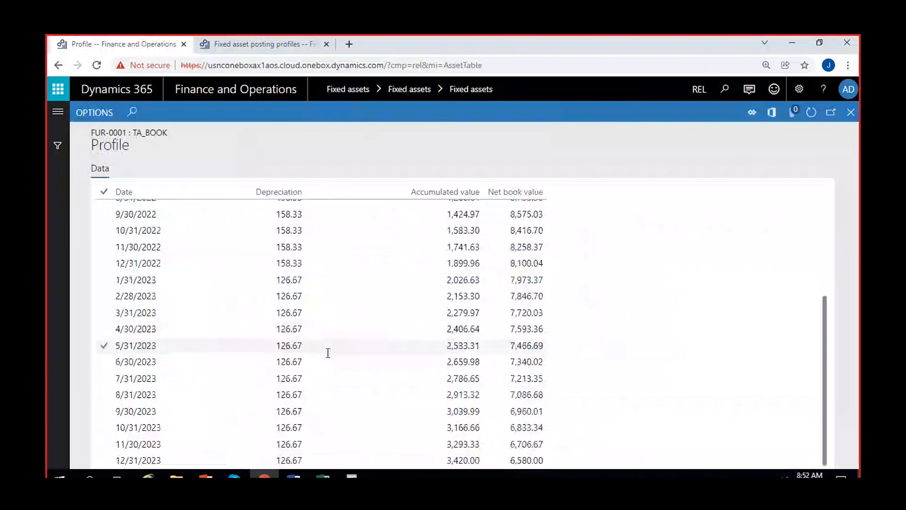
{"action": "left_click", "coordinate": [851, 112]}
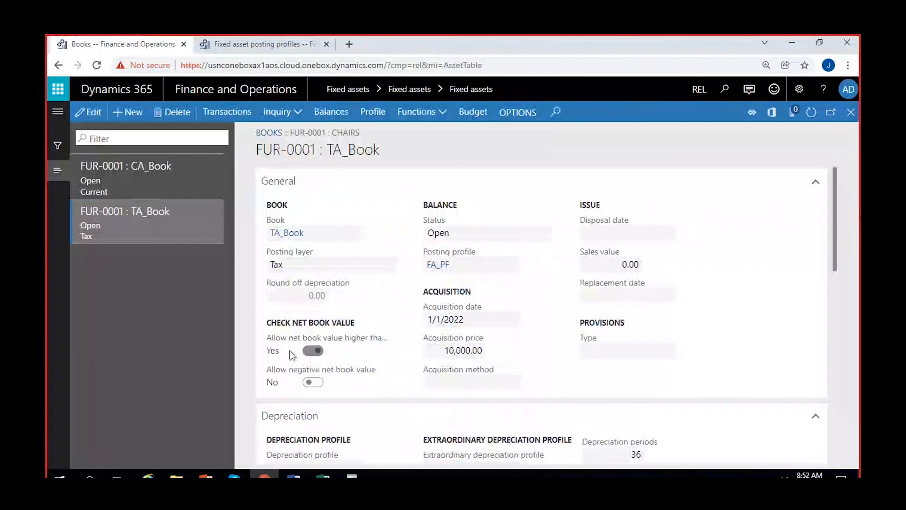
Open the general ledger's trial balance and calculate its balances with the preset dates and the Tax posting layer.
{"action": "left_click", "coordinate": [54, 120]}
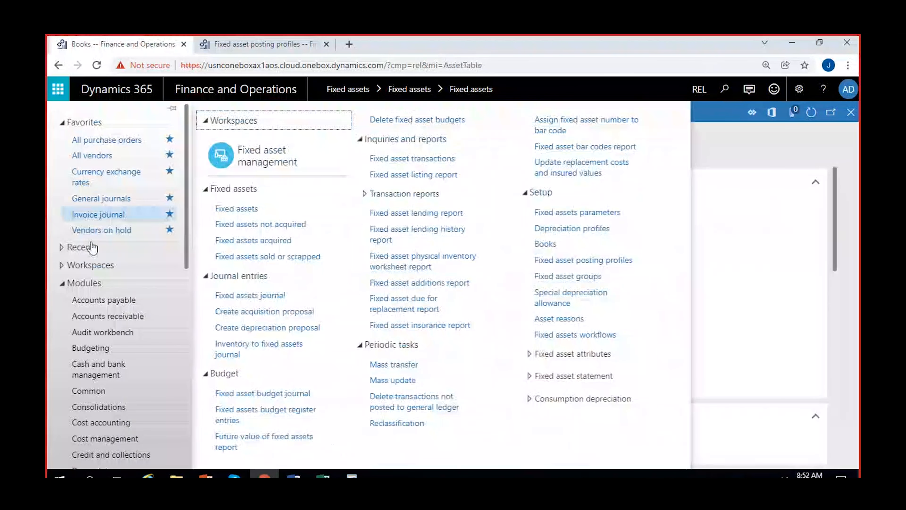
{"action": "scroll", "coordinate": [107, 323], "scroll_direction": "down", "scroll_amount": 3}
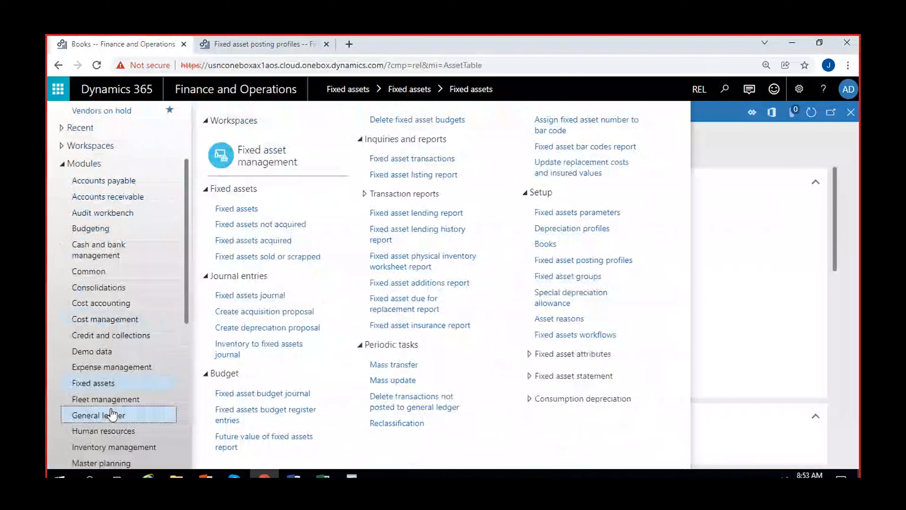
{"action": "left_click", "coordinate": [111, 414]}
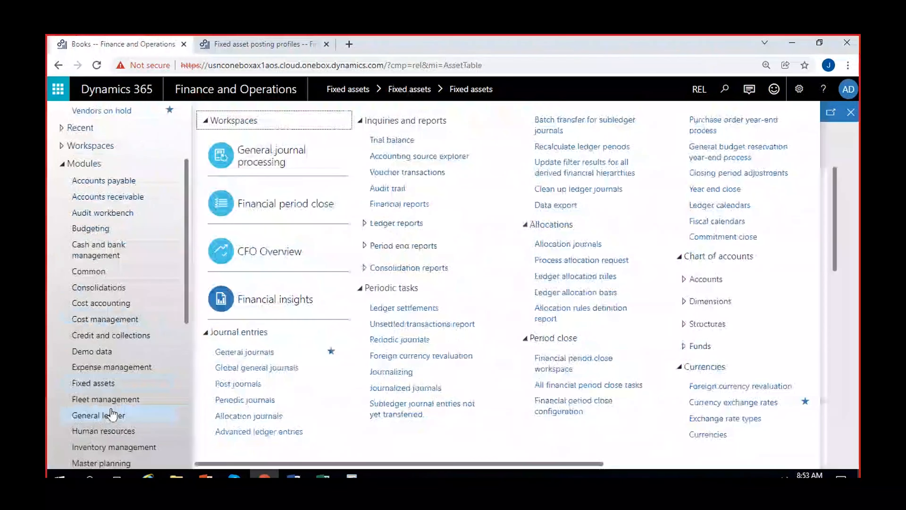
{"action": "left_click", "coordinate": [400, 141]}
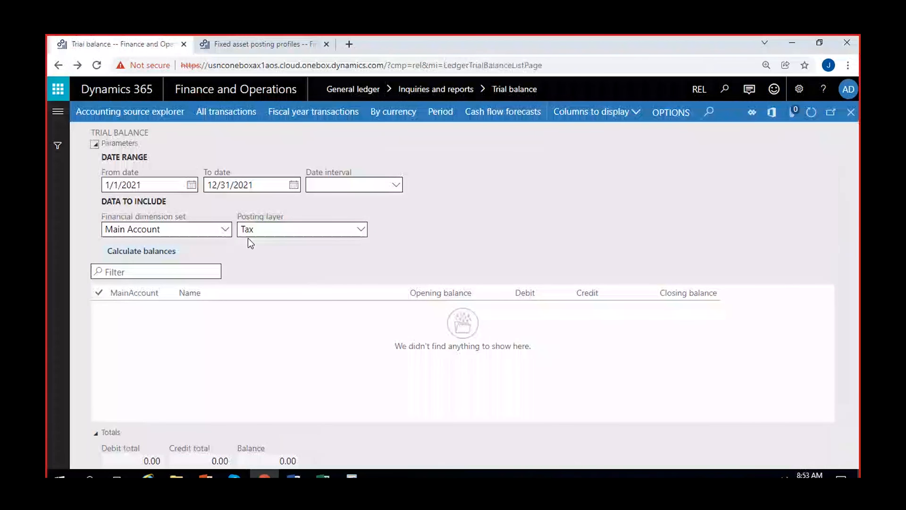
{"action": "left_click", "coordinate": [164, 254]}
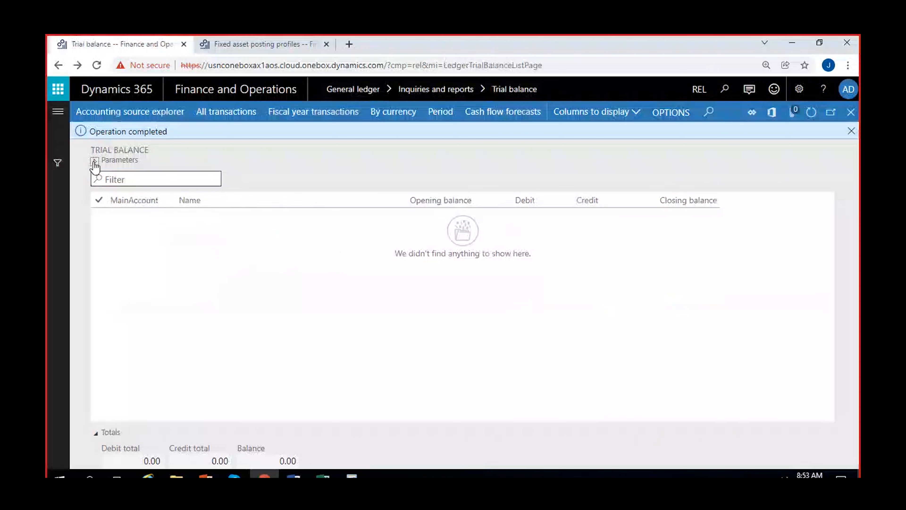
Set the trial balance's From date to 1/1/2022.
{"action": "left_click", "coordinate": [95, 160]}
{"action": "left_click", "coordinate": [167, 201]}
{"action": "key", "text": "BackSpace"}
{"action": "type", "text": "2"}
Try to replace the trial balance's To date with 31/1/2022.
{"action": "left_click", "coordinate": [269, 202]}
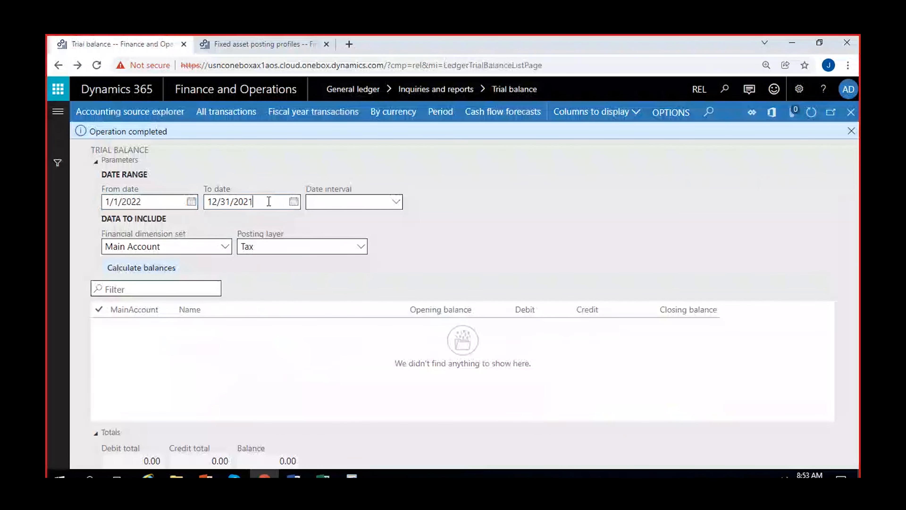
{"action": "key", "text": "BackSpace"}
{"action": "key", "text": "BackSpace"}
{"action": "key", "text": "BackSpace"}
{"action": "key", "text": "BackSpace"}
{"action": "key", "text": "BackSpace"}
{"action": "key", "text": "BackSpace"}
{"action": "key", "text": "BackSpace"}
{"action": "key", "text": "BackSpace"}
{"action": "key", "text": "BackSpace"}
{"action": "key", "text": "BackSpace"}
{"action": "type", "text": "1/"}
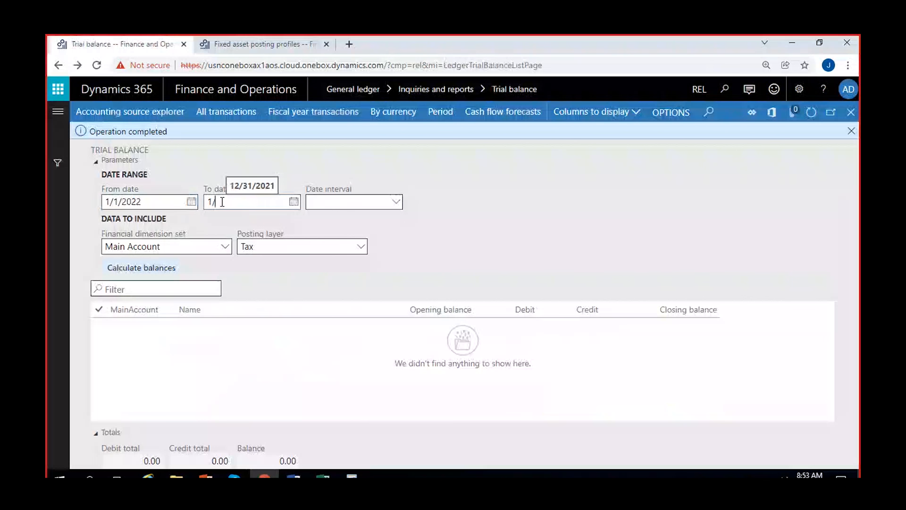
{"action": "type", "text": "12"}
{"action": "key", "text": "BackSpace"}
{"action": "key", "text": "BackSpace"}
{"action": "key", "text": "BackSpace"}
{"action": "key", "text": "BackSpace"}
{"action": "type", "text": "31/1/2022"}
{"action": "left_click", "coordinate": [451, 250]}
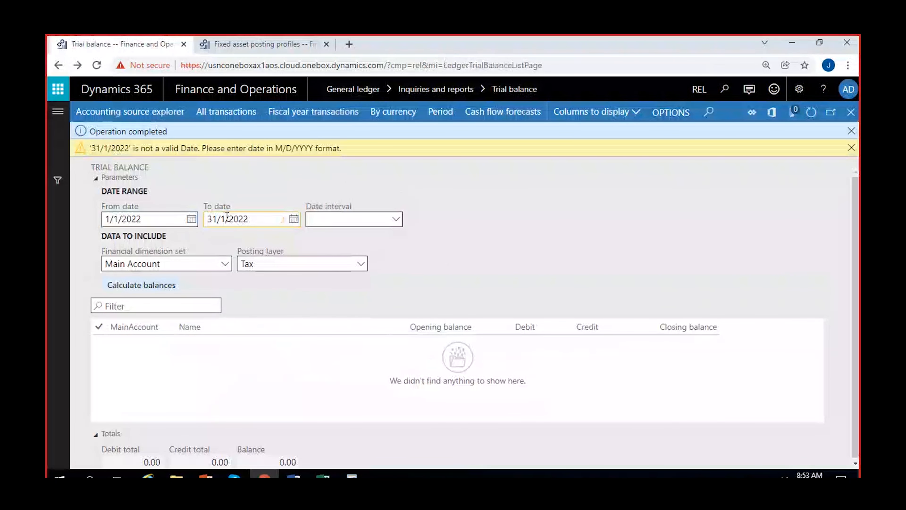
Correct the trial balance's To date to 1/31/2022, using the month-first date format.
{"action": "key", "text": "BackSpace"}
{"action": "key", "text": "BackSpace"}
{"action": "type", "text": "1"}
{"action": "key", "text": "Right"}
{"action": "key", "text": "Right"}
{"action": "key", "text": "Left"}
{"action": "type", "text": "3"}
{"action": "left_click", "coordinate": [704, 244]}
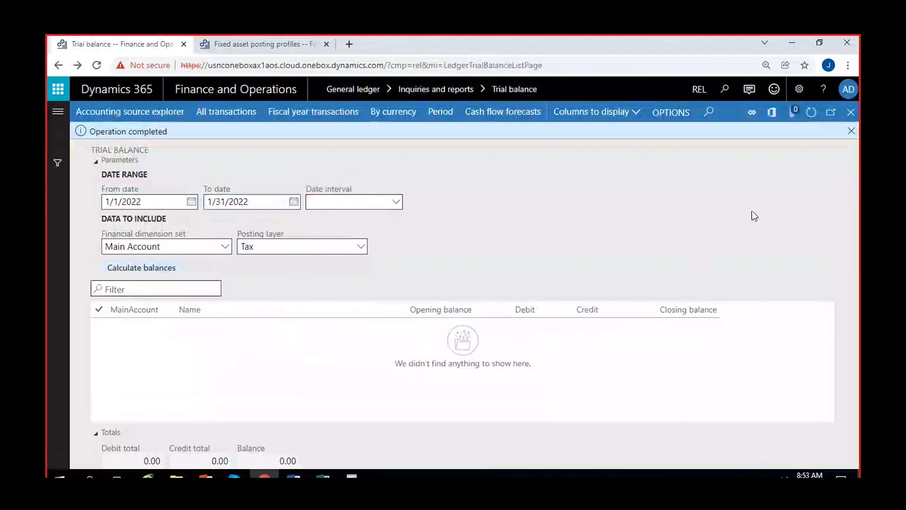
Calculate the Tax layer balances for the new date range and check the Cash, FA-Vehicles and FA-Furniture accounts.
{"action": "left_click", "coordinate": [148, 271]}
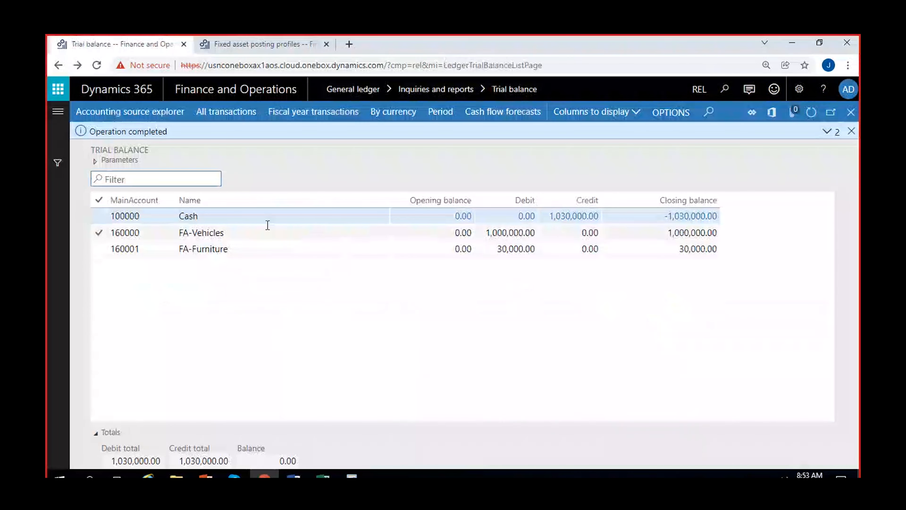
{"action": "left_click", "coordinate": [239, 214]}
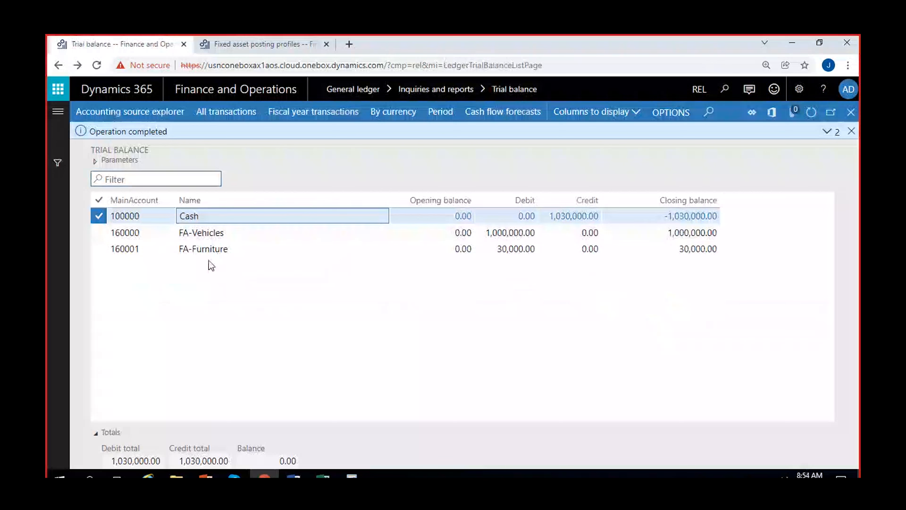
{"action": "left_click", "coordinate": [222, 234]}
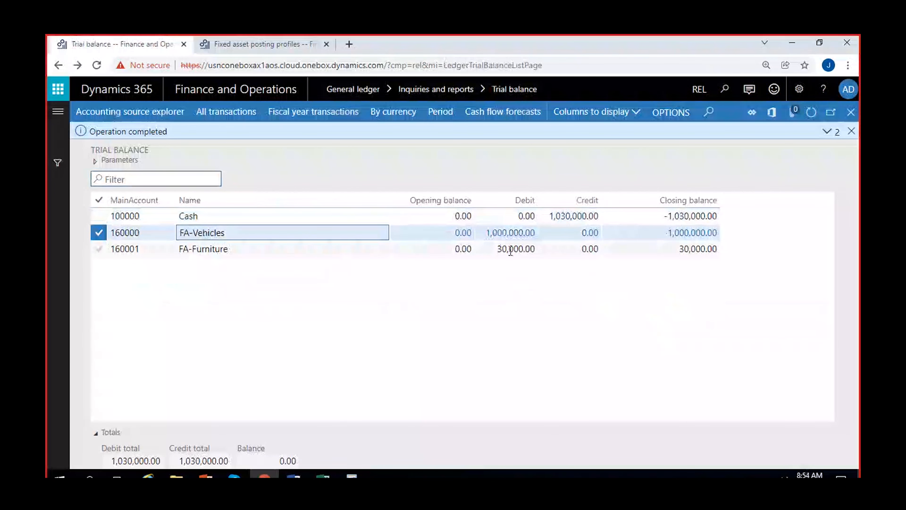
{"action": "left_click", "coordinate": [257, 248]}
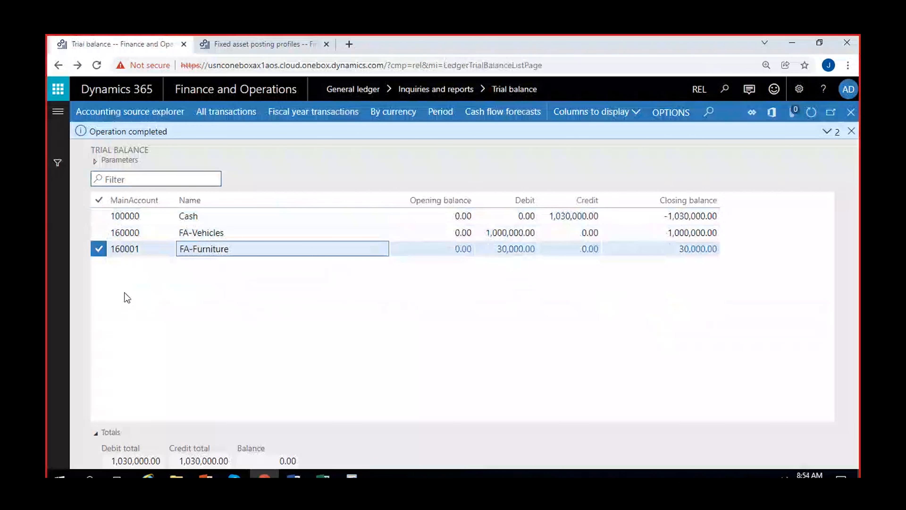
Switch the trial balance's posting layer to Current and recalculate the balances.
{"action": "left_click", "coordinate": [95, 162]}
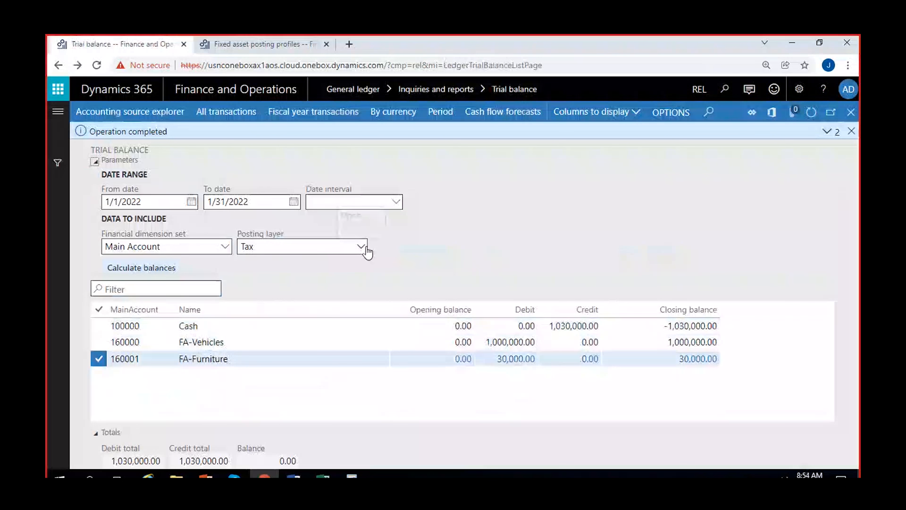
{"action": "left_click", "coordinate": [359, 246]}
{"action": "left_click", "coordinate": [307, 281]}
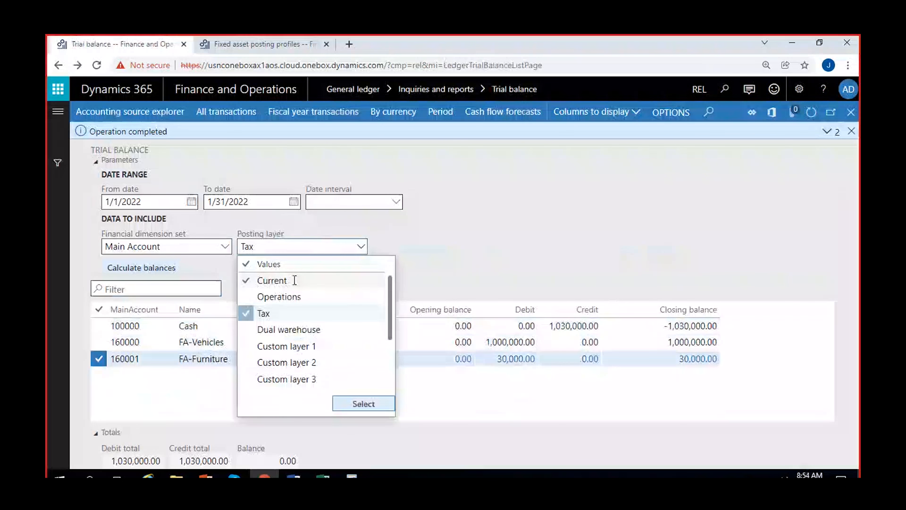
{"action": "left_click", "coordinate": [364, 404]}
{"action": "left_click", "coordinate": [150, 270]}
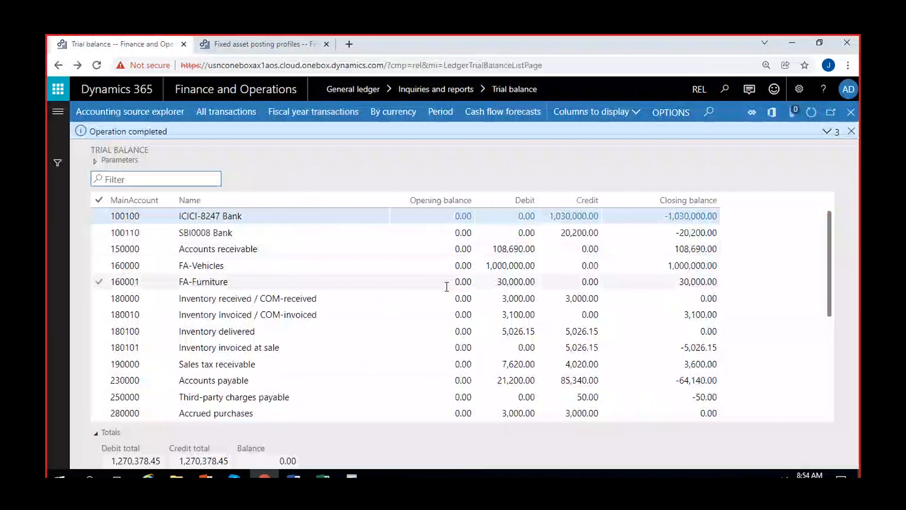
Review the Current layer balances of FA-Vehicles, FA-Furniture and the ICICI bank account, plus the remaining accounts.
{"action": "left_click", "coordinate": [241, 266]}
{"action": "left_click", "coordinate": [513, 282]}
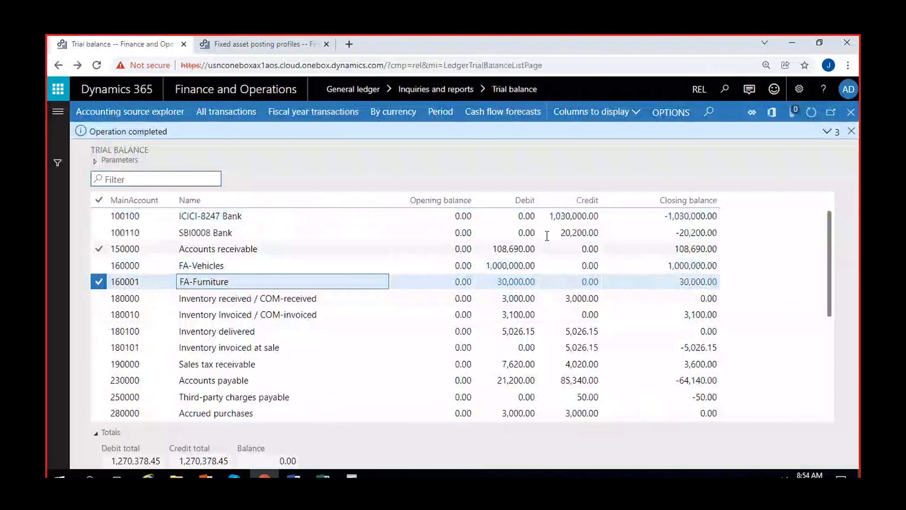
{"action": "left_click", "coordinate": [303, 216]}
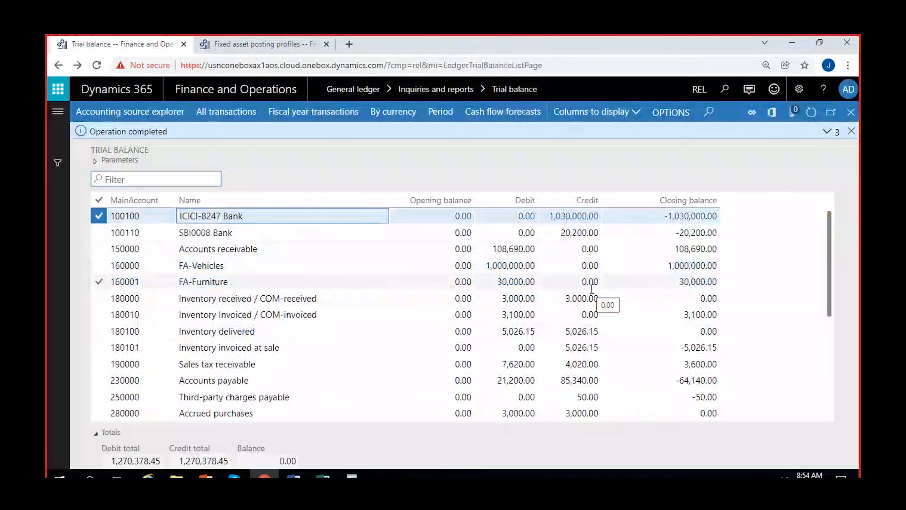
{"action": "scroll", "coordinate": [592, 288], "scroll_direction": "down", "scroll_amount": 3}
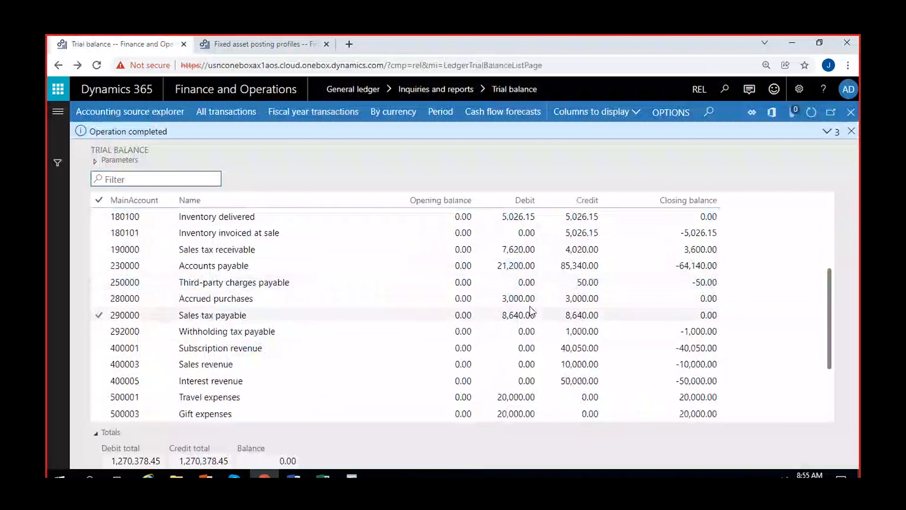
{"action": "scroll", "coordinate": [532, 312], "scroll_direction": "down", "scroll_amount": 2}
{"action": "scroll", "coordinate": [531, 311], "scroll_direction": "down", "scroll_amount": 1}
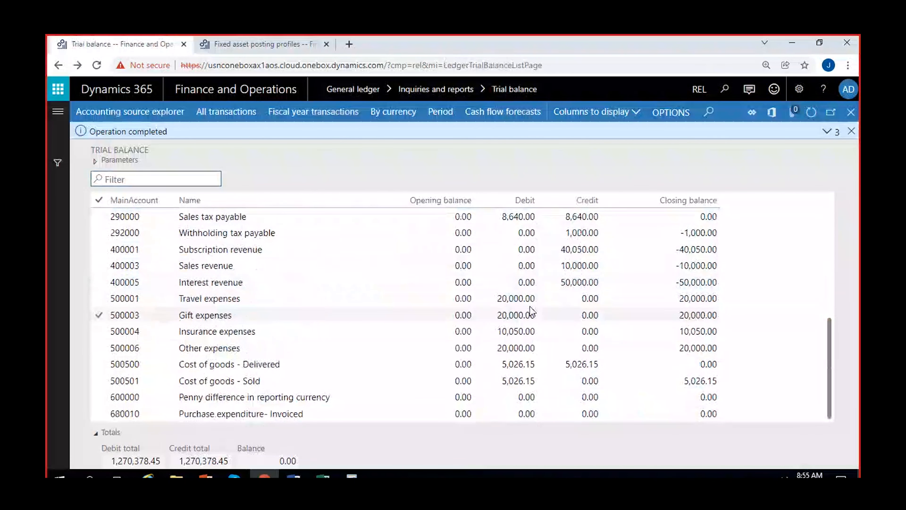
Review the expense accounts, bank account and FA-Furniture in the Current layer trial balance, and close the trial balance.
{"action": "left_click", "coordinate": [496, 334]}
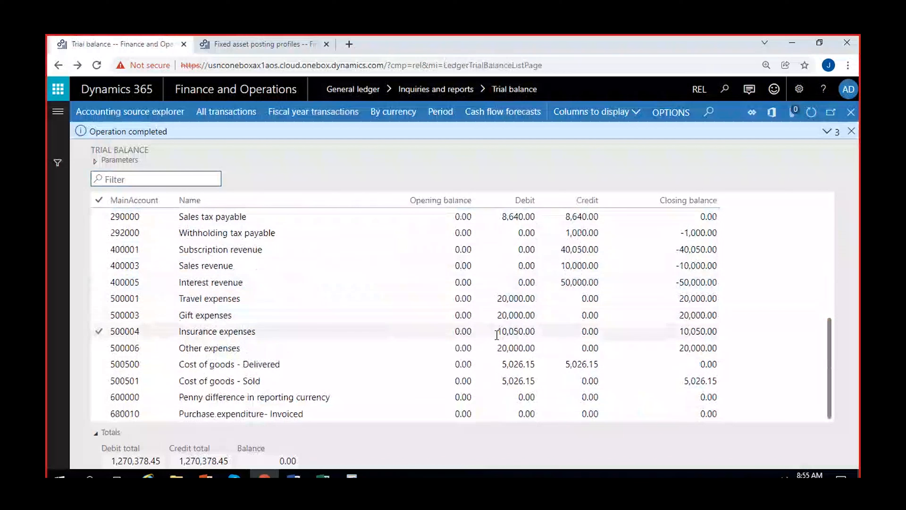
{"action": "scroll", "coordinate": [497, 335], "scroll_direction": "up", "scroll_amount": 6}
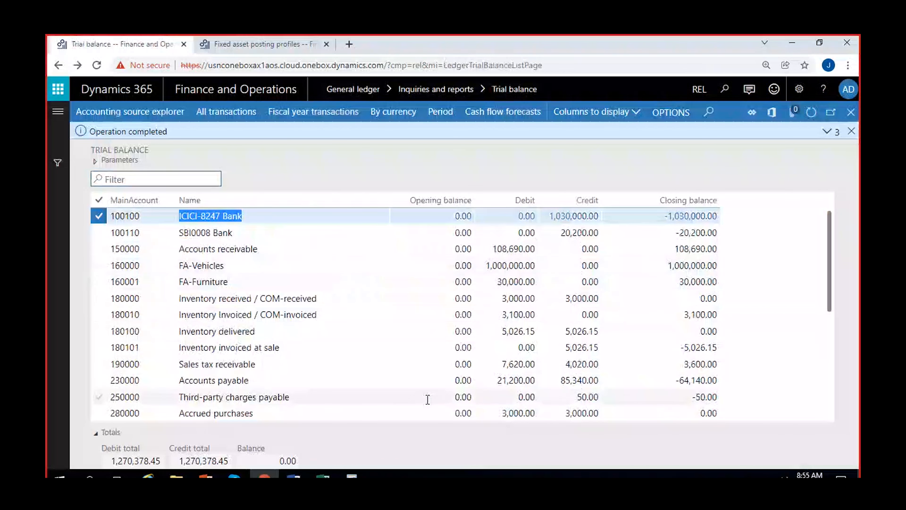
{"action": "left_click", "coordinate": [378, 282]}
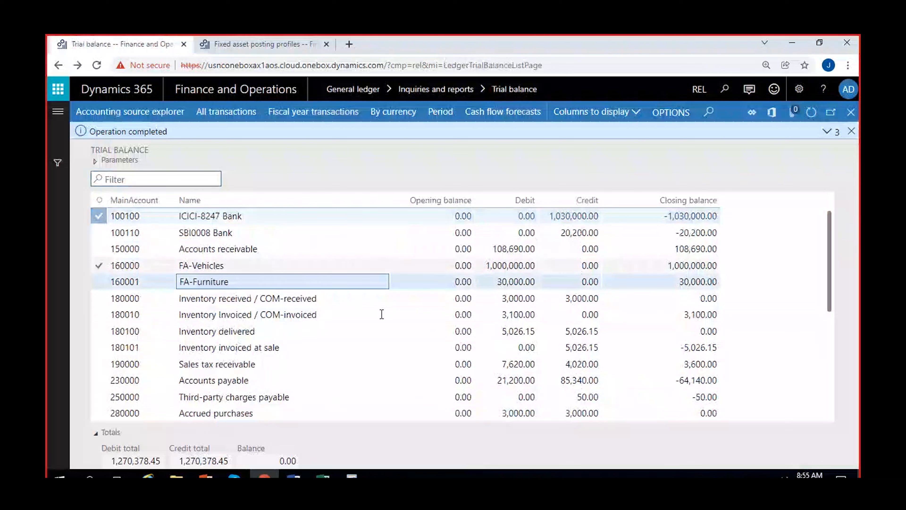
{"action": "left_click", "coordinate": [95, 161]}
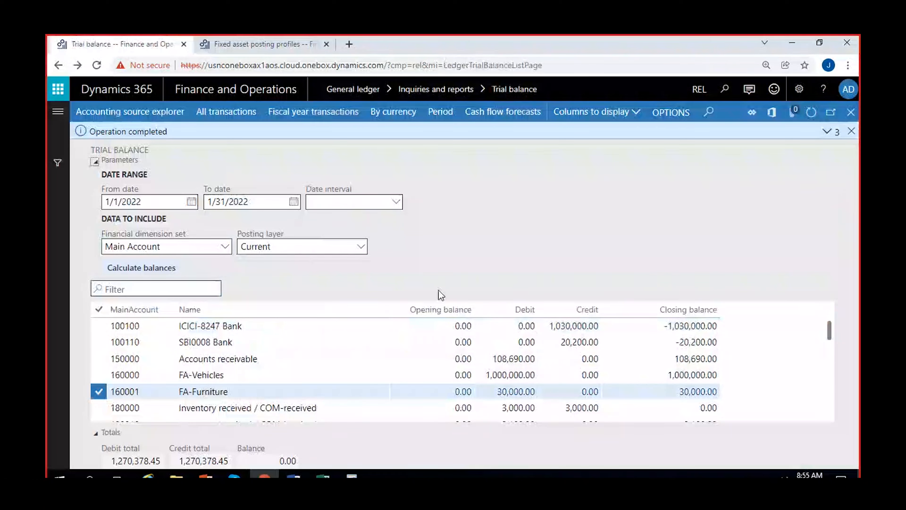
{"action": "left_click", "coordinate": [852, 131]}
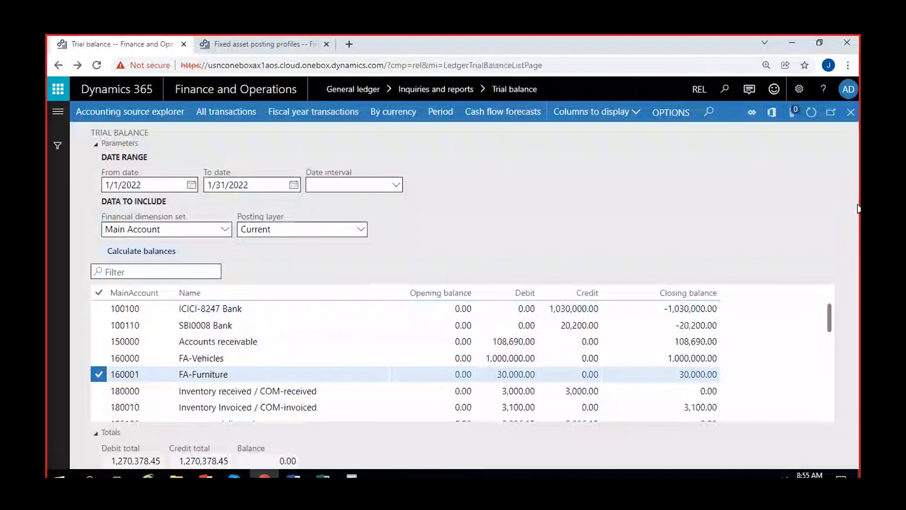
{"action": "left_click", "coordinate": [851, 112]}
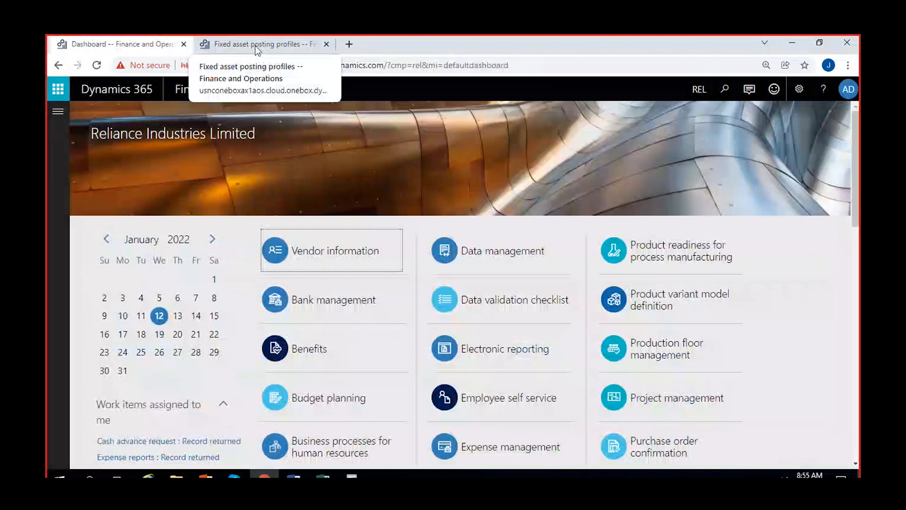
Switch to the browser page with the fixed asset posting profiles and open the Fixed assets list from there.
{"action": "left_click", "coordinate": [288, 48]}
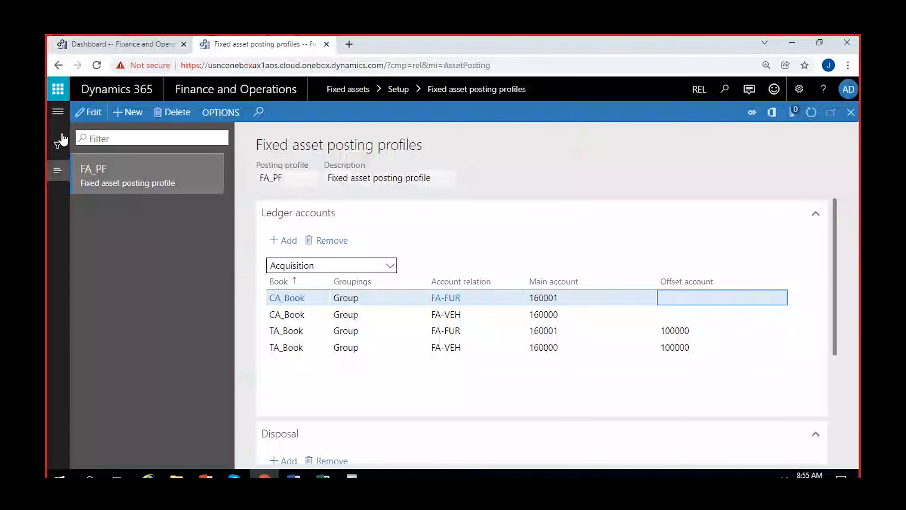
{"action": "left_click", "coordinate": [59, 113]}
{"action": "left_click", "coordinate": [233, 318]}
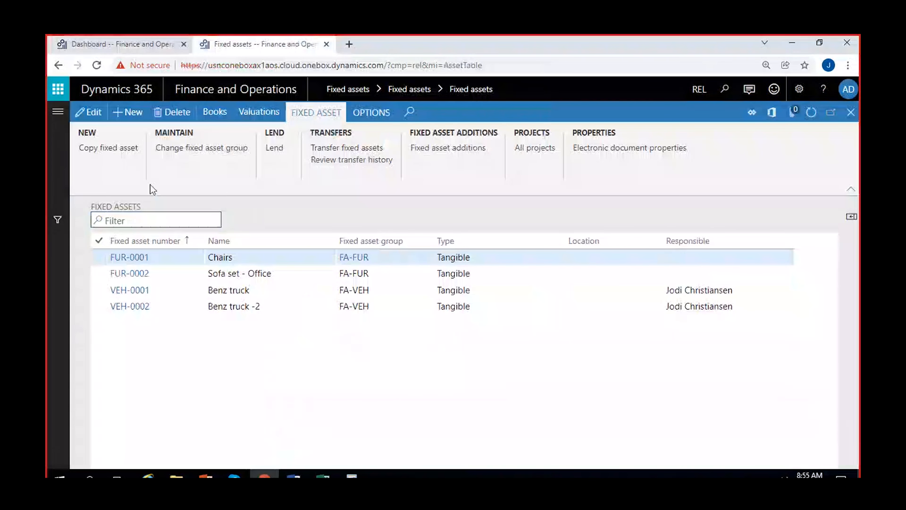
Create a new fixed asset in group FA-FUR with the name Table.
{"action": "key", "text": "alt+n"}
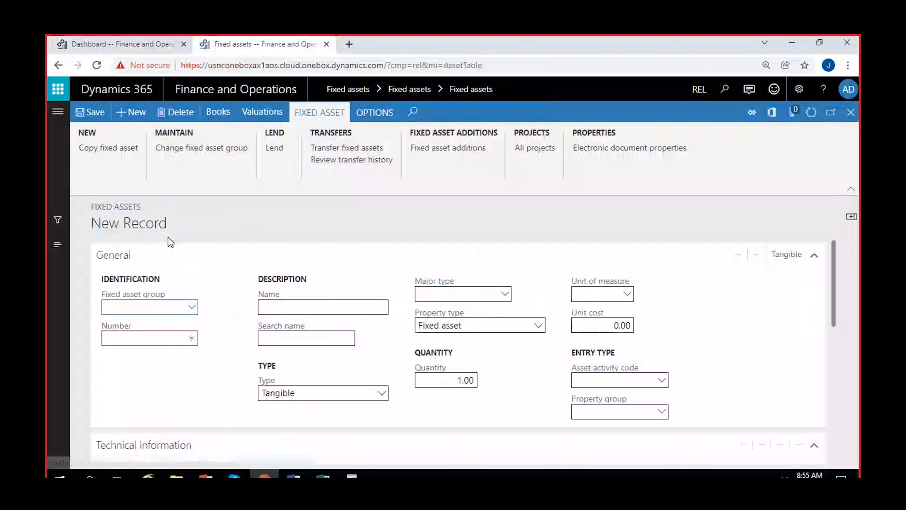
{"action": "left_click", "coordinate": [191, 308]}
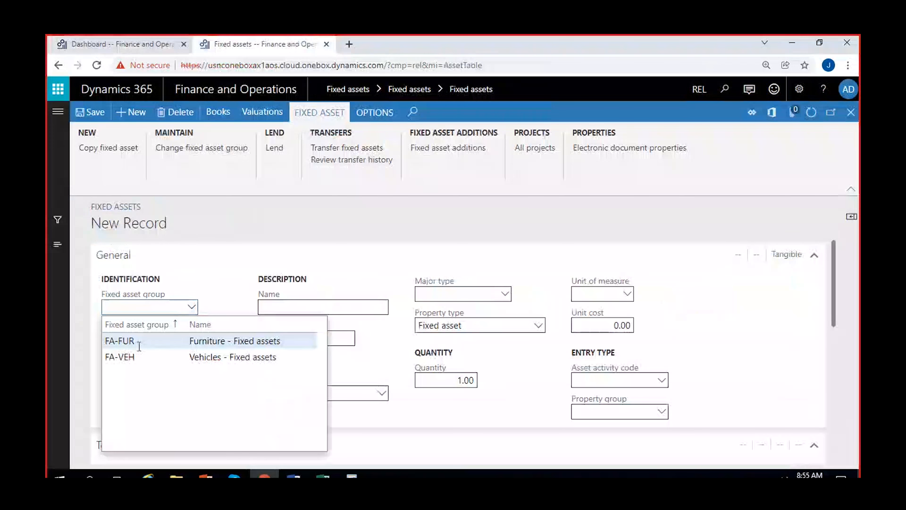
{"action": "left_click", "coordinate": [134, 342]}
{"action": "left_click", "coordinate": [151, 338]}
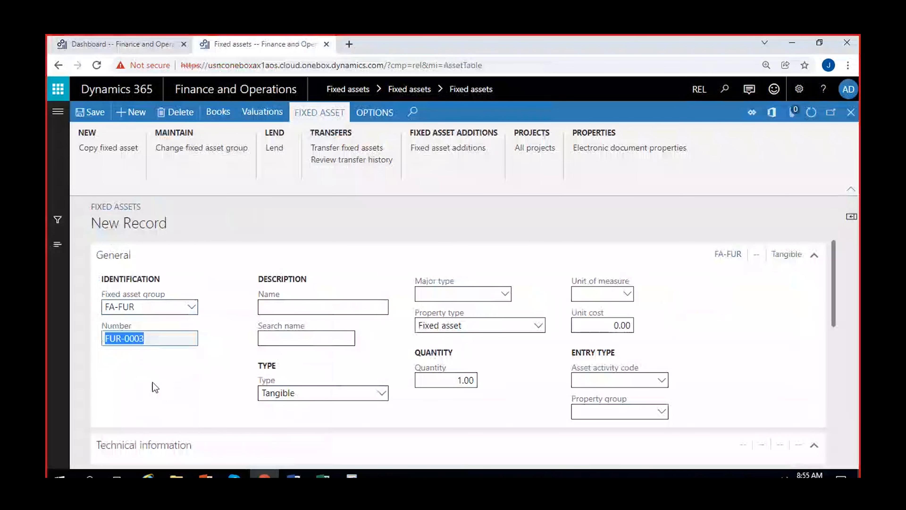
{"action": "left_click", "coordinate": [307, 307]}
{"action": "type", "text": "Table"}
{"action": "left_click", "coordinate": [240, 352]}
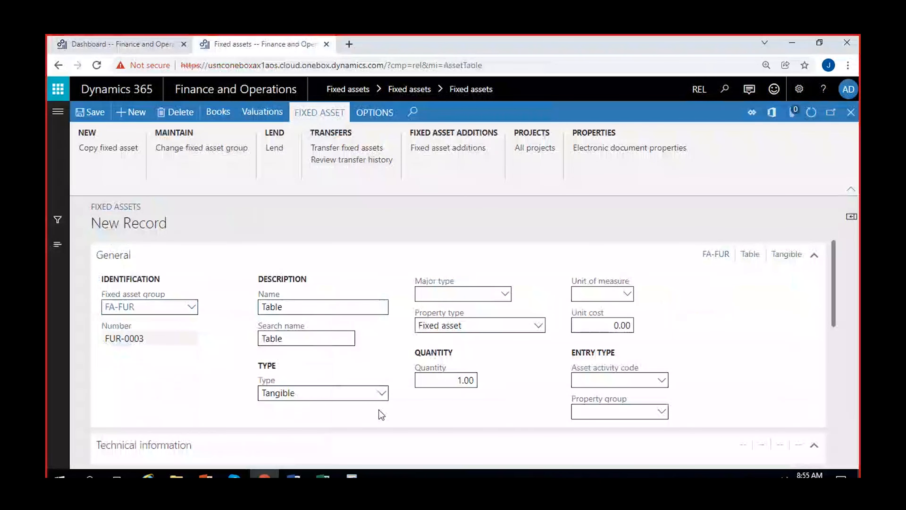
Set the Table asset's unit of measure to pcs and save the record.
{"action": "left_click", "coordinate": [593, 295]}
{"action": "type", "text": "pcs"}
{"action": "left_click", "coordinate": [739, 323]}
{"action": "left_click", "coordinate": [90, 111]}
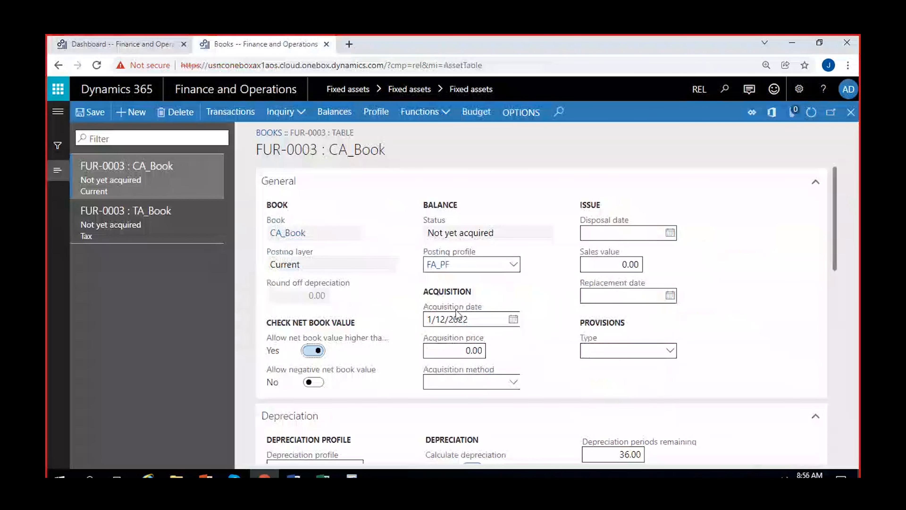
Review the acquisition and depreciation settings of the Table asset's CA_Book and return to the asset record.
{"action": "scroll", "coordinate": [530, 353], "scroll_direction": "down", "scroll_amount": 2}
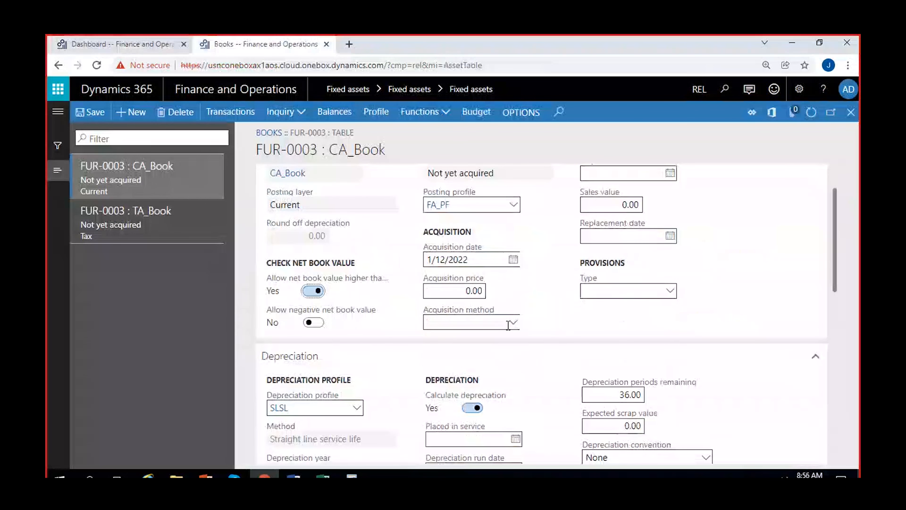
{"action": "scroll", "coordinate": [508, 325], "scroll_direction": "down", "scroll_amount": 4}
{"action": "scroll", "coordinate": [508, 325], "scroll_direction": "down", "scroll_amount": 4}
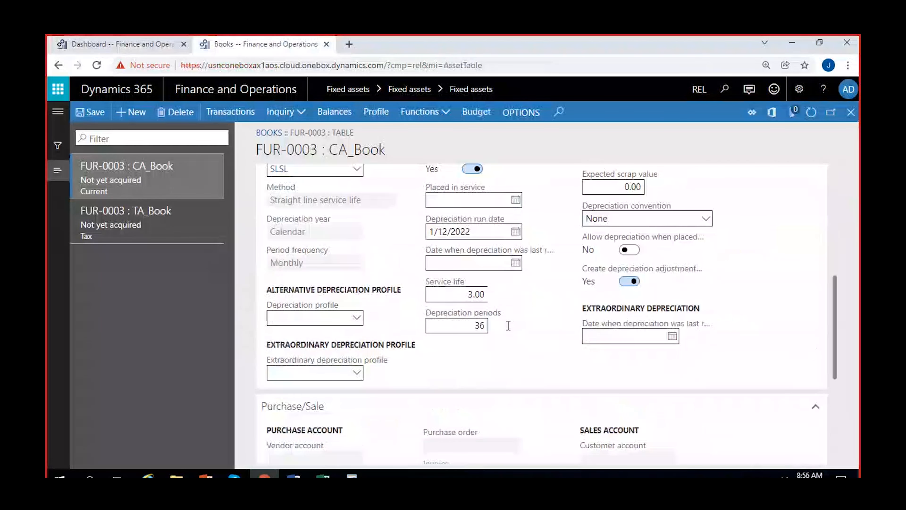
{"action": "scroll", "coordinate": [260, 339], "scroll_direction": "up", "scroll_amount": 10}
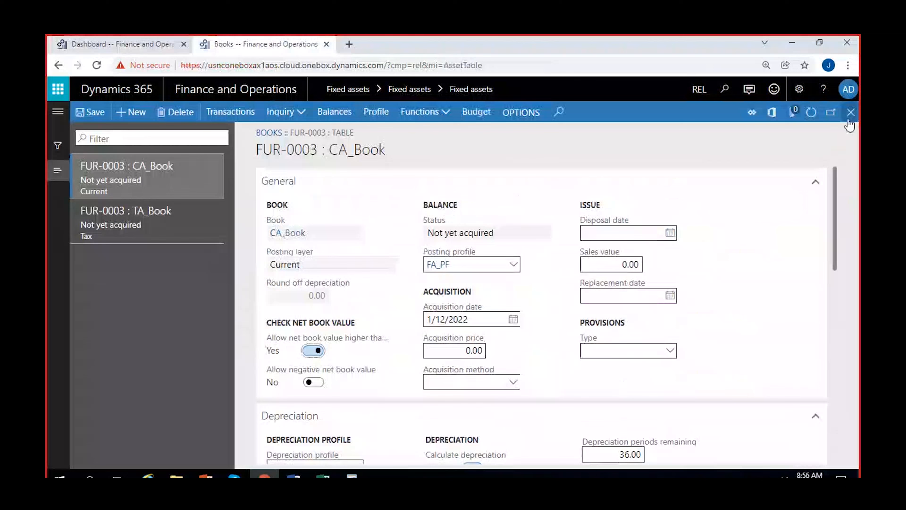
{"action": "left_click", "coordinate": [851, 112]}
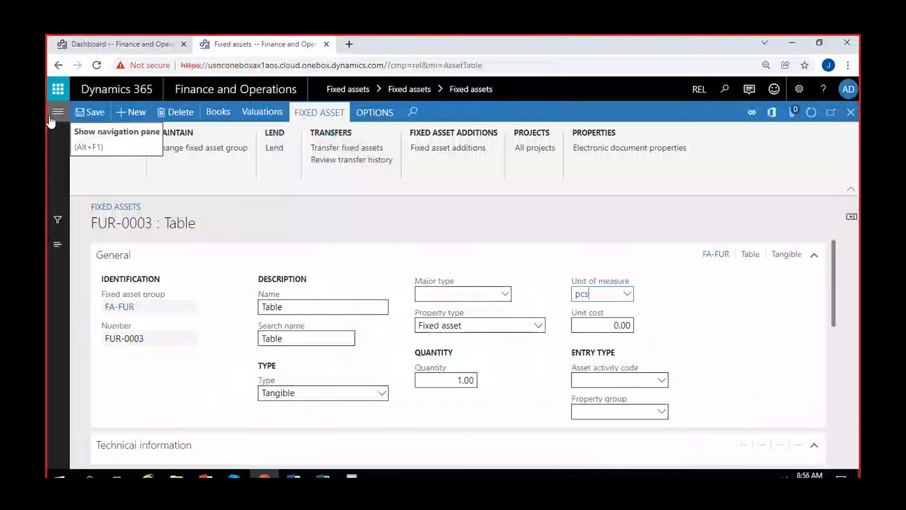
Check the new asset's number and name, and open the Accounts payable Invoice journal.
{"action": "left_click_drag", "start_coordinate": [93, 221], "coordinate": [171, 223]}
{"action": "left_click", "coordinate": [252, 229]}
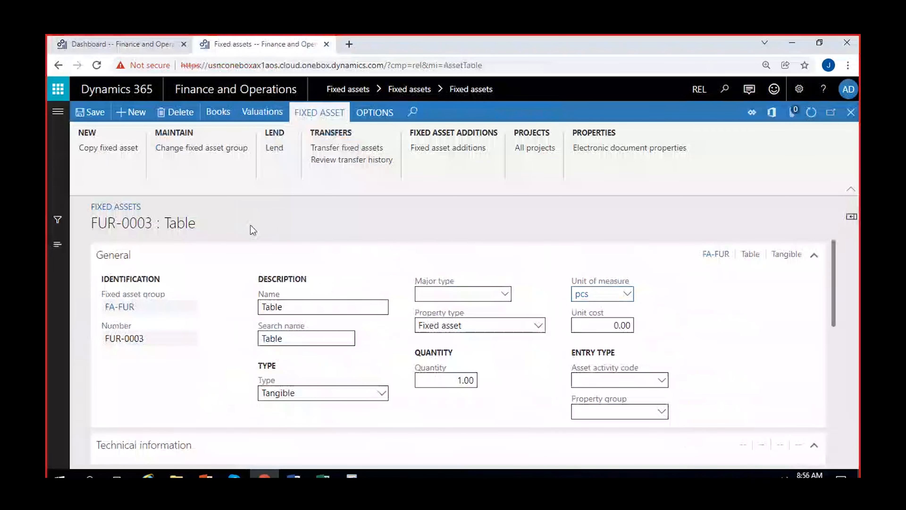
{"action": "left_click", "coordinate": [64, 120]}
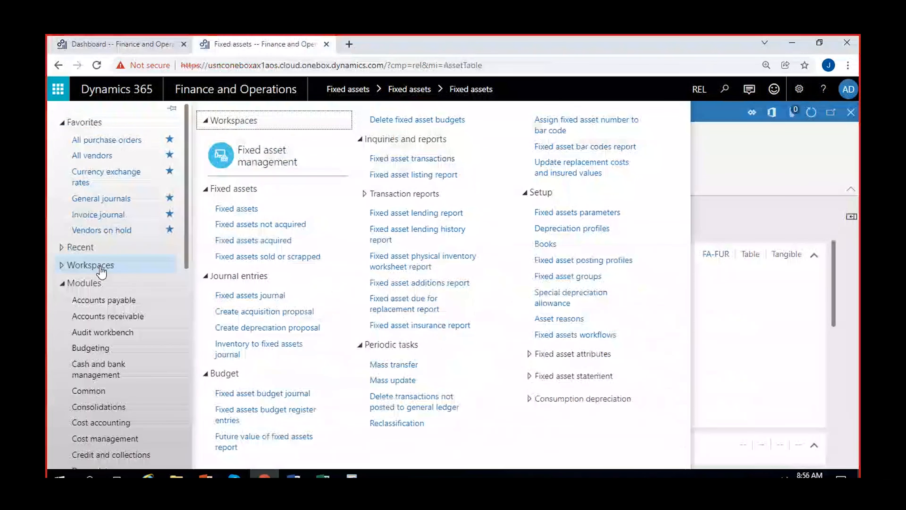
{"action": "left_click", "coordinate": [112, 301]}
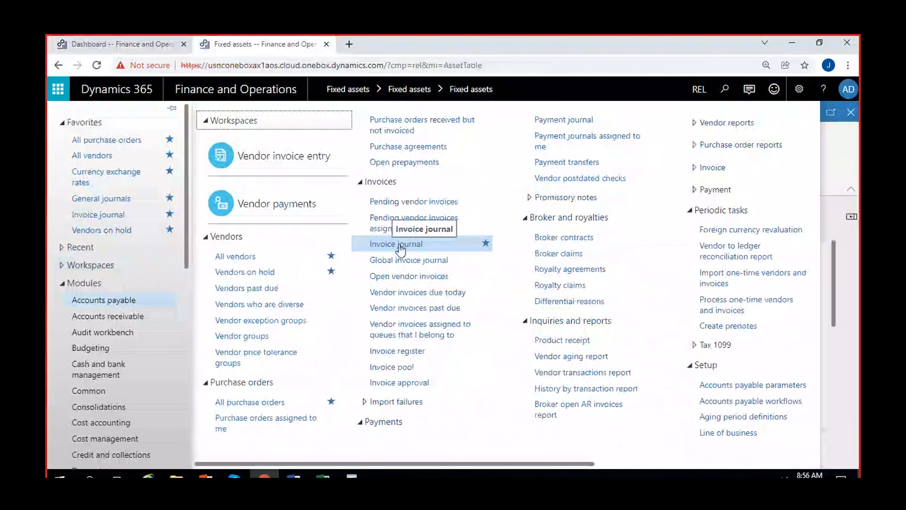
{"action": "left_click", "coordinate": [406, 248]}
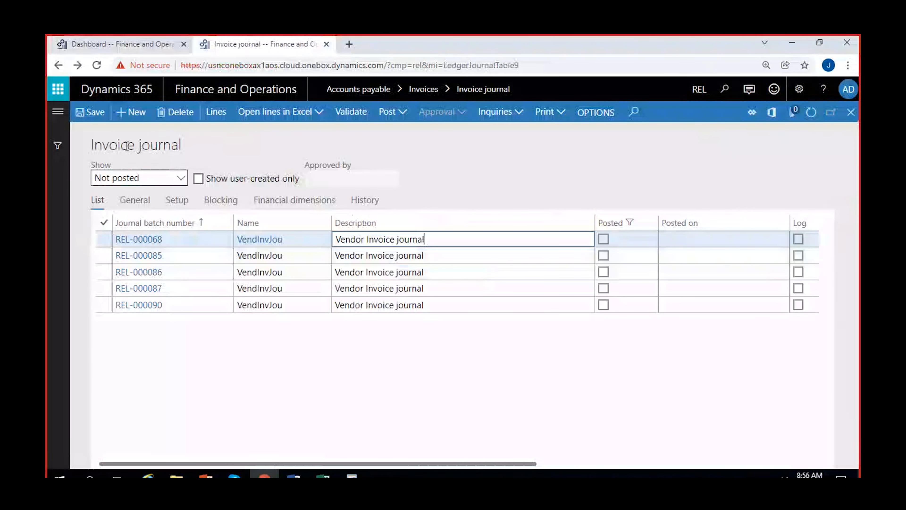
Create an invoice journal with the name VendInvJou and open its lines.
{"action": "left_click", "coordinate": [130, 113]}
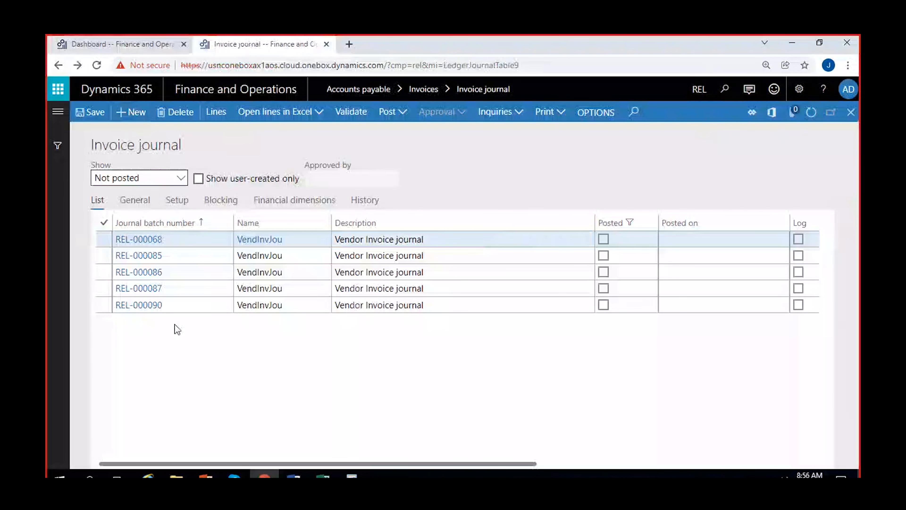
{"action": "left_click", "coordinate": [326, 239]}
{"action": "left_click", "coordinate": [293, 271]}
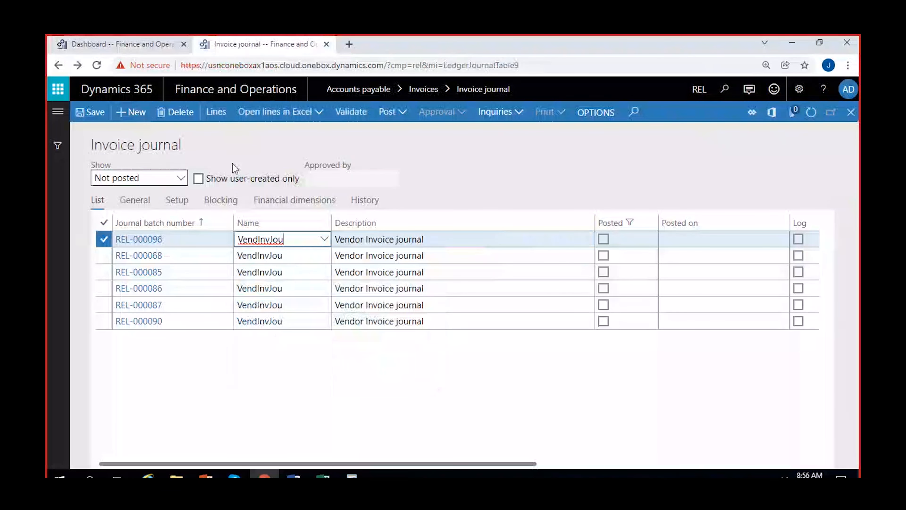
{"action": "left_click", "coordinate": [222, 116]}
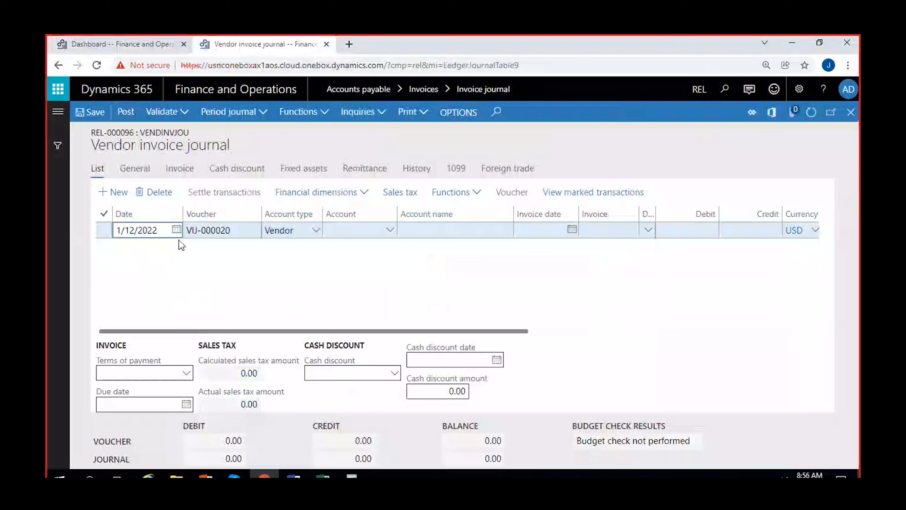
Date the journal line 1/1/2022 and choose Tata company as its vendor account.
{"action": "left_click", "coordinate": [178, 231]}
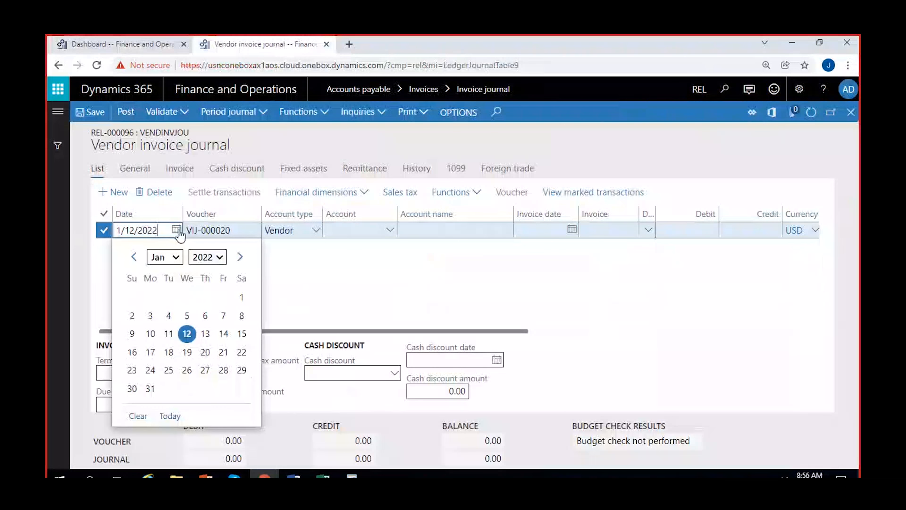
{"action": "left_click", "coordinate": [244, 298]}
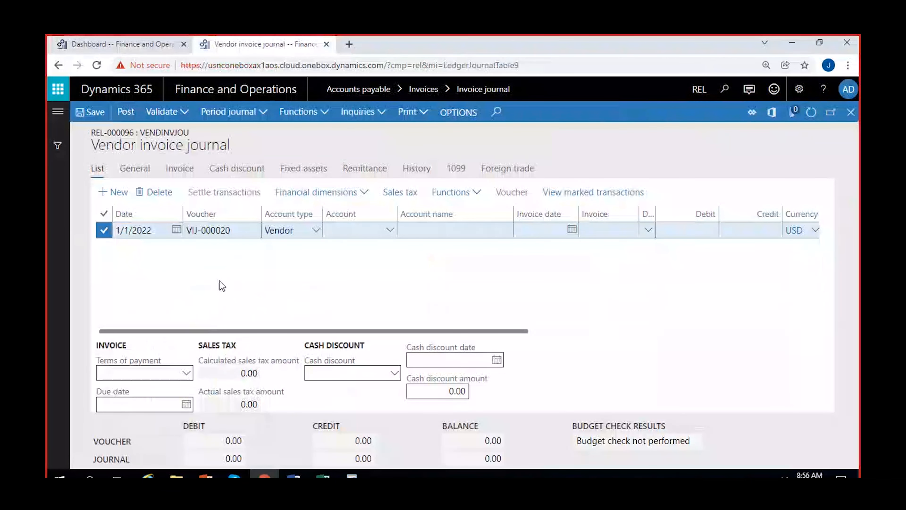
{"action": "left_click", "coordinate": [392, 232]}
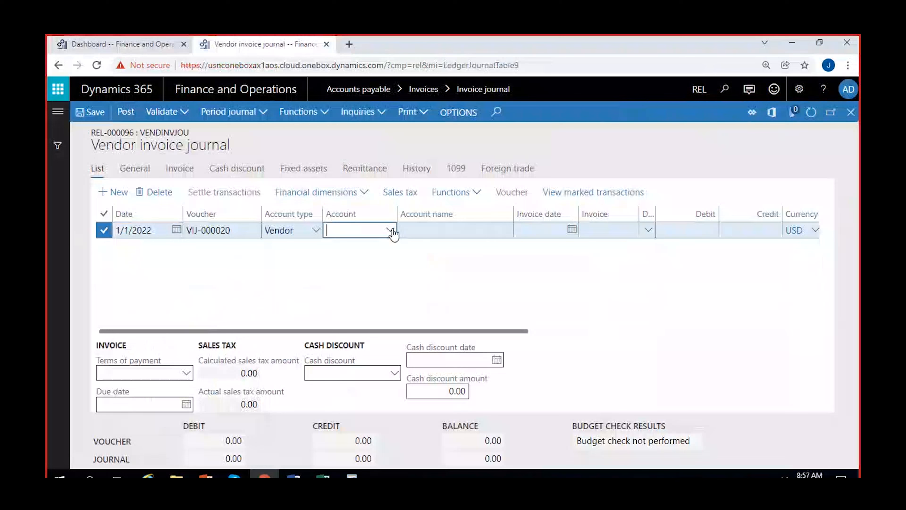
{"action": "left_click", "coordinate": [390, 231]}
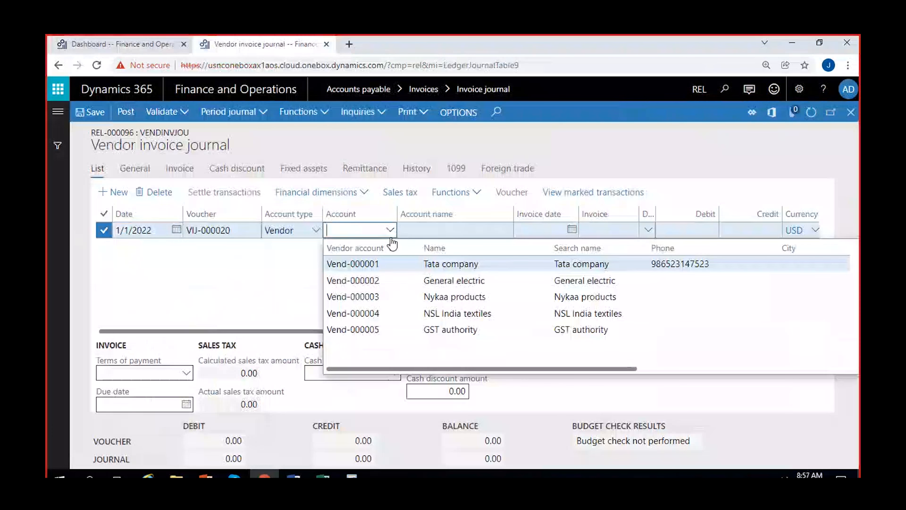
{"action": "left_click", "coordinate": [397, 263]}
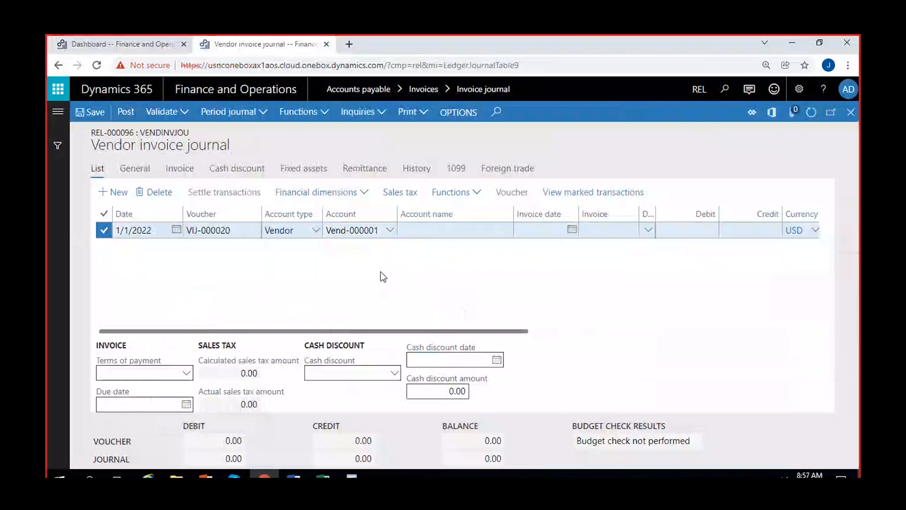
Set the line's invoice date to 1/1/2022 and its invoice number to INV-8945.
{"action": "left_click", "coordinate": [572, 230]}
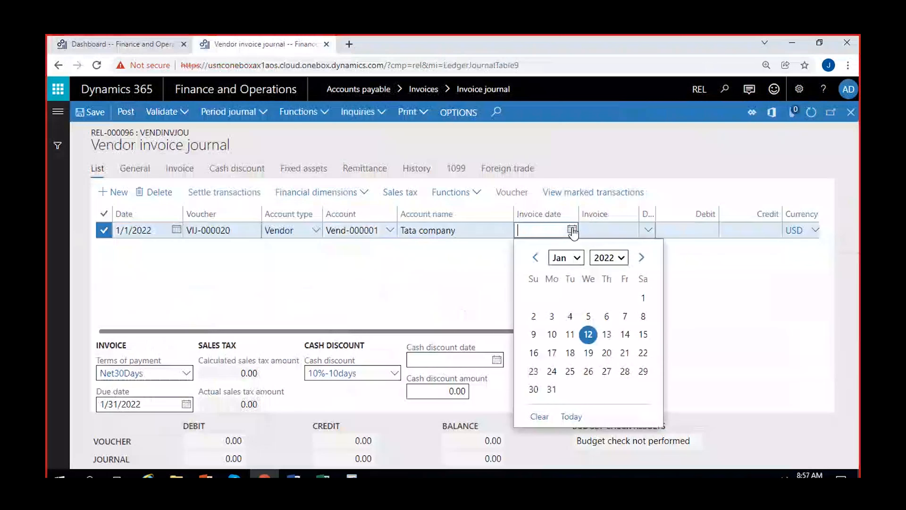
{"action": "left_click", "coordinate": [645, 297]}
{"action": "key", "text": "Tab"}
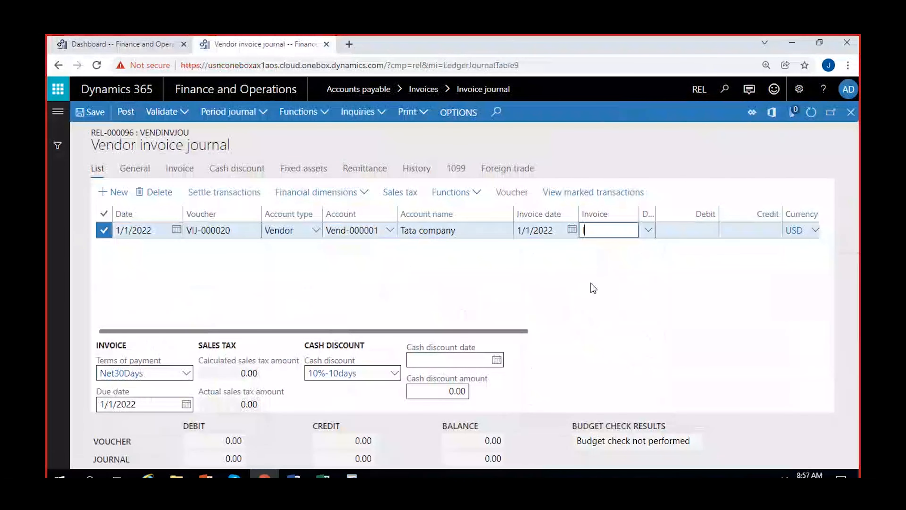
{"action": "type", "text": "INV-8945"}
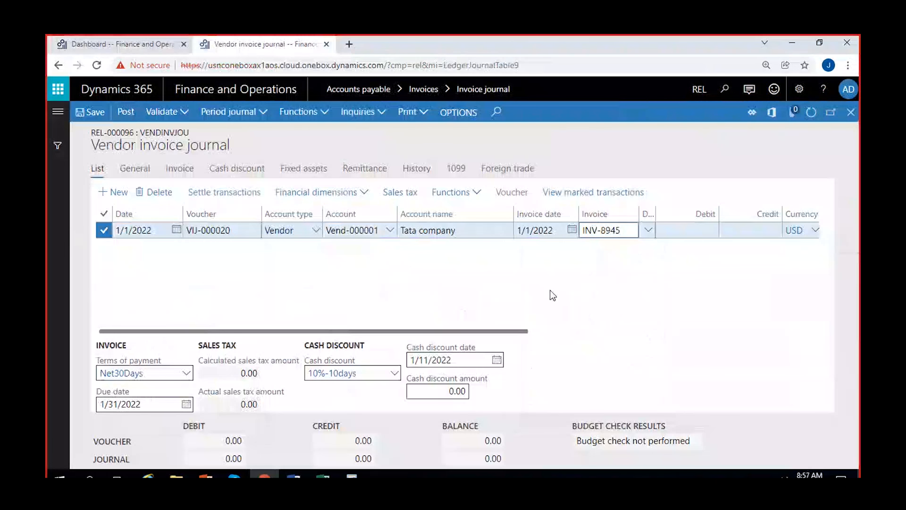
{"action": "left_click", "coordinate": [539, 290]}
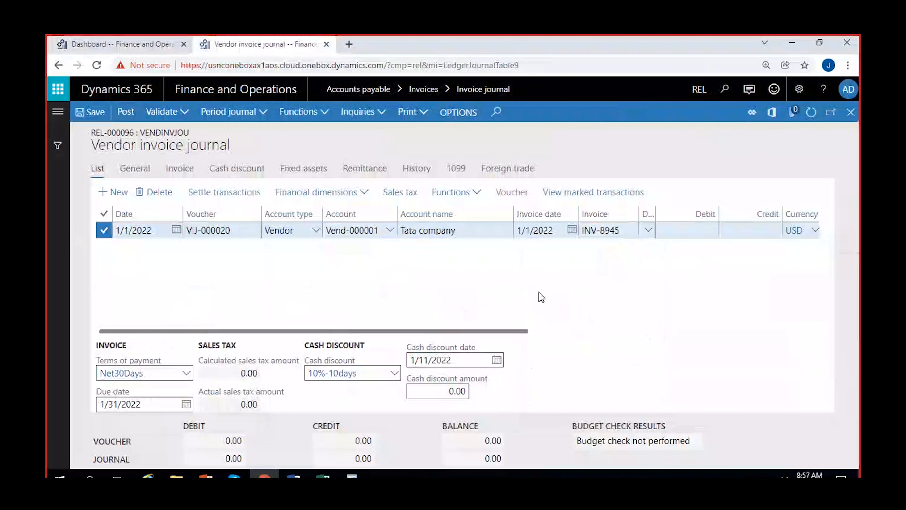
Enter a credit amount of 15,000 on the Tata company invoice line.
{"action": "left_click", "coordinate": [603, 230]}
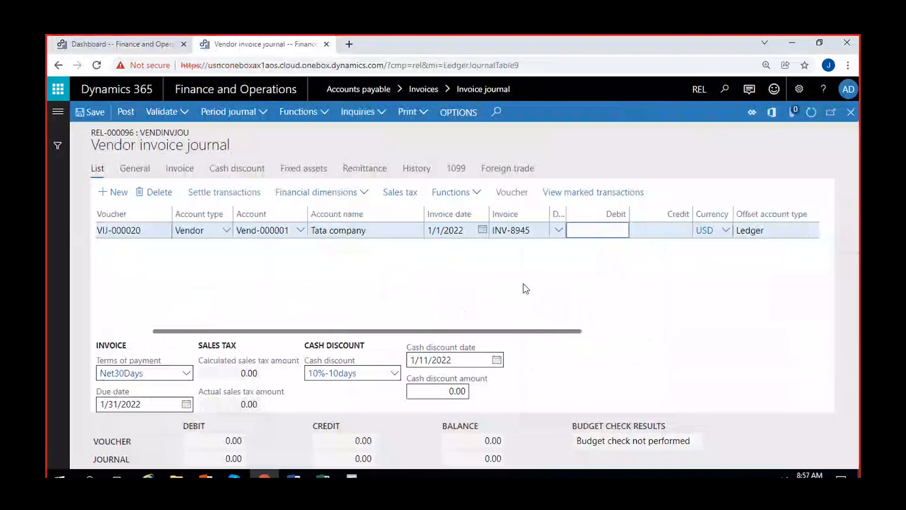
{"action": "scroll", "coordinate": [535, 285], "scroll_direction": "right", "scroll_amount": 2}
{"action": "left_click", "coordinate": [569, 230]}
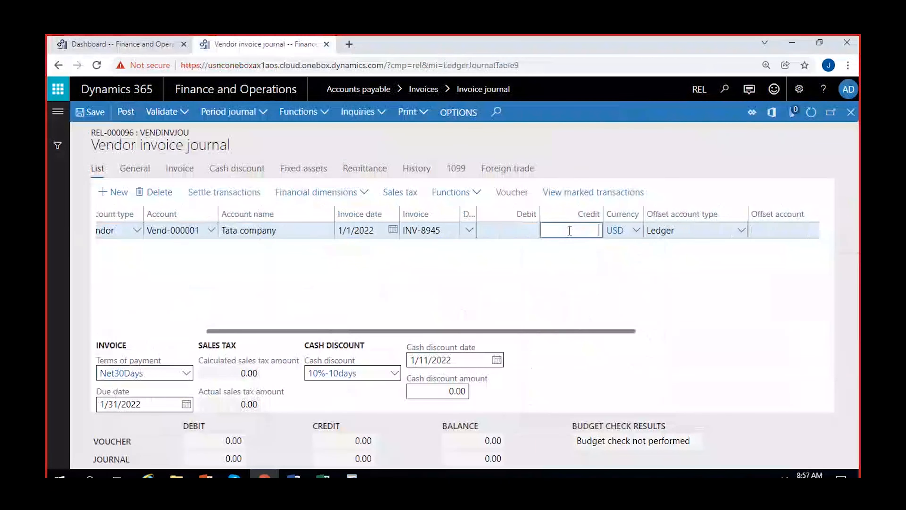
{"action": "type", "text": "1"}
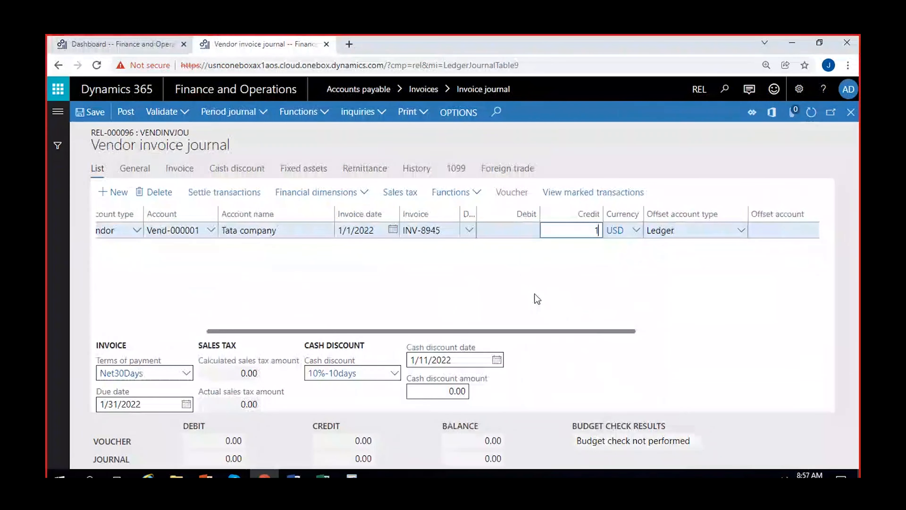
{"action": "type", "text": "5,000"}
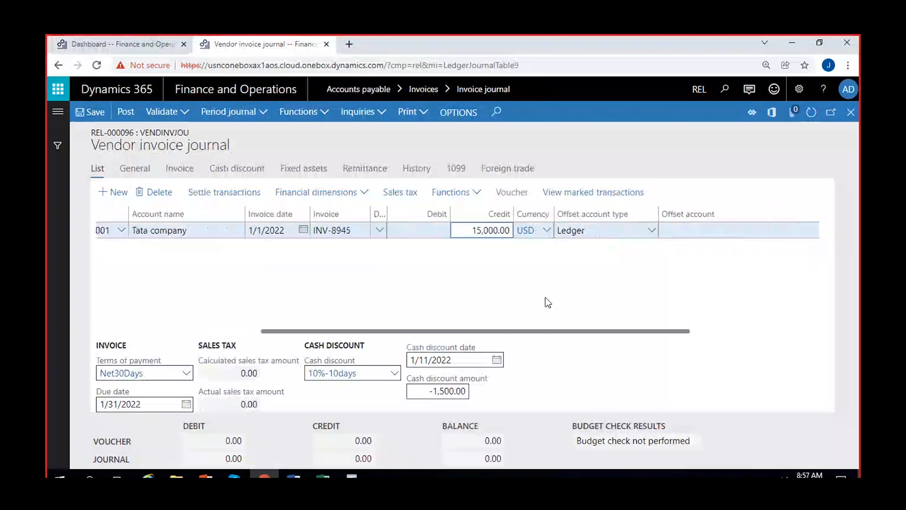
{"action": "scroll", "coordinate": [548, 297], "scroll_direction": "right", "scroll_amount": 2}
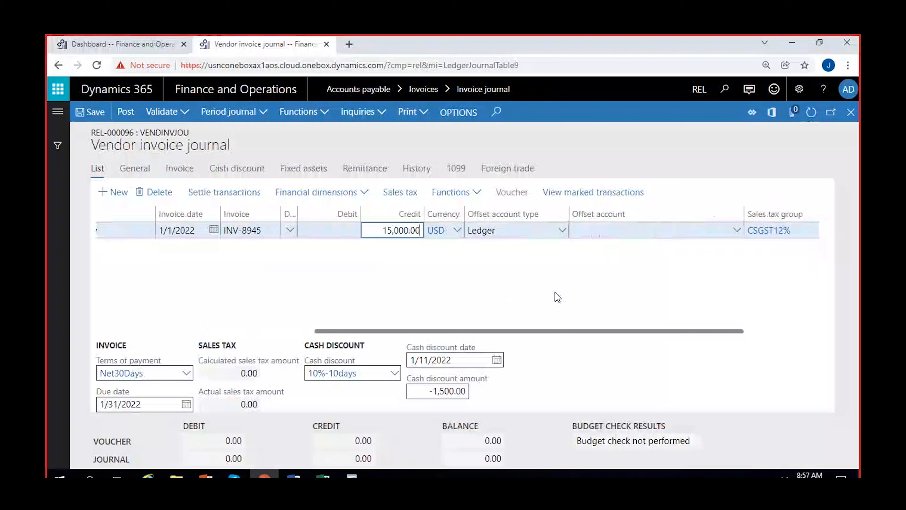
{"action": "left_click", "coordinate": [453, 254]}
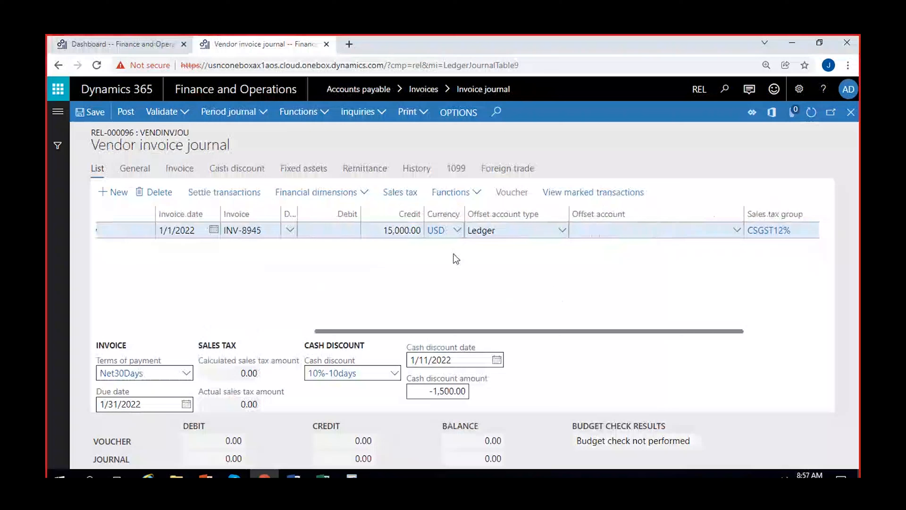
Set the line's offset account type to Fixed assets and its offset account to the Table asset, FUR-0003.
{"action": "left_click", "coordinate": [562, 231]}
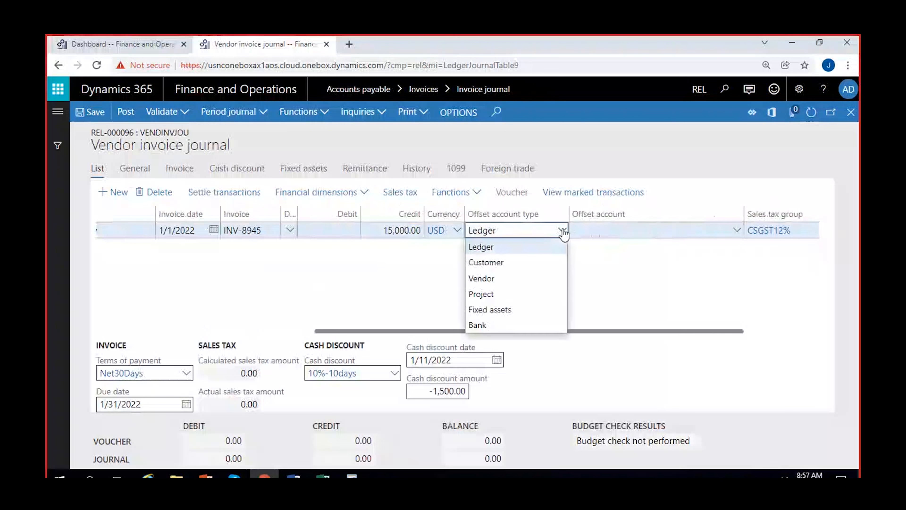
{"action": "left_click", "coordinate": [505, 310]}
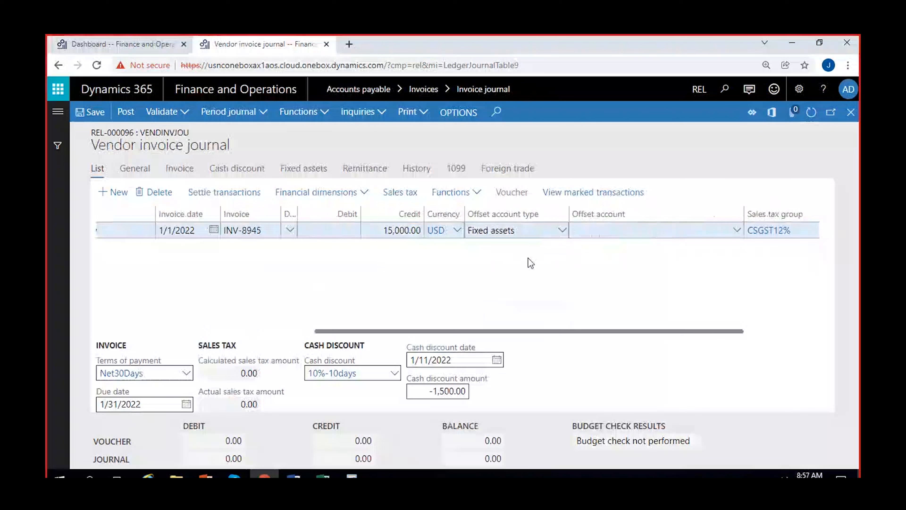
{"action": "left_click", "coordinate": [737, 233]}
{"action": "left_click", "coordinate": [737, 230]}
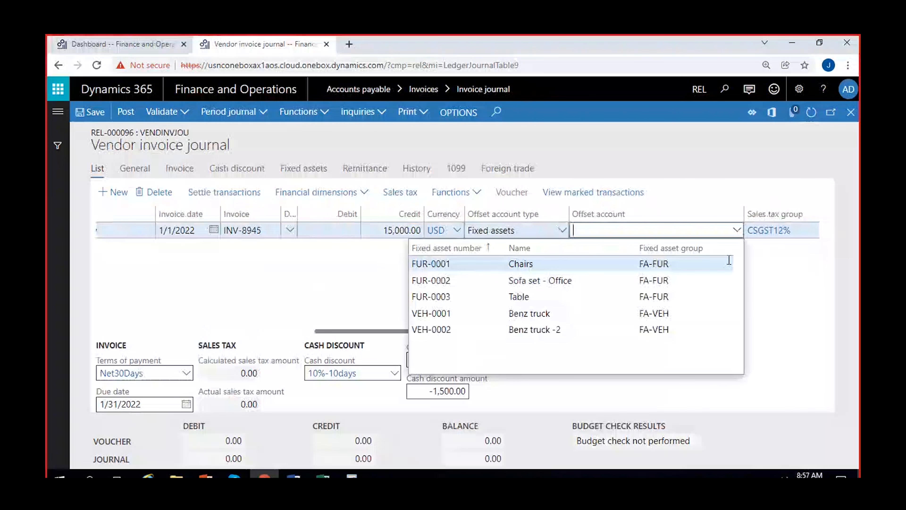
{"action": "left_click", "coordinate": [522, 297]}
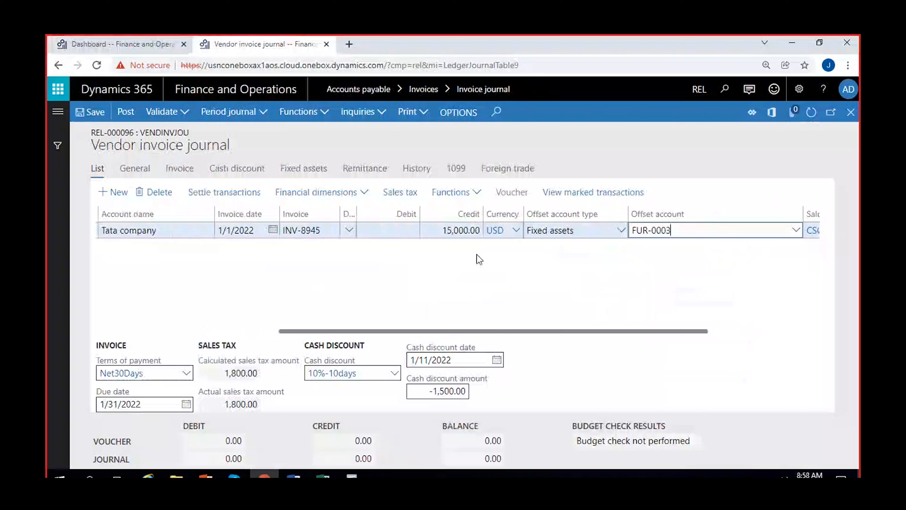
Clear the cash discount code from the invoice line.
{"action": "scroll", "coordinate": [478, 280], "scroll_direction": "right", "scroll_amount": 5}
{"action": "left_click", "coordinate": [518, 263]}
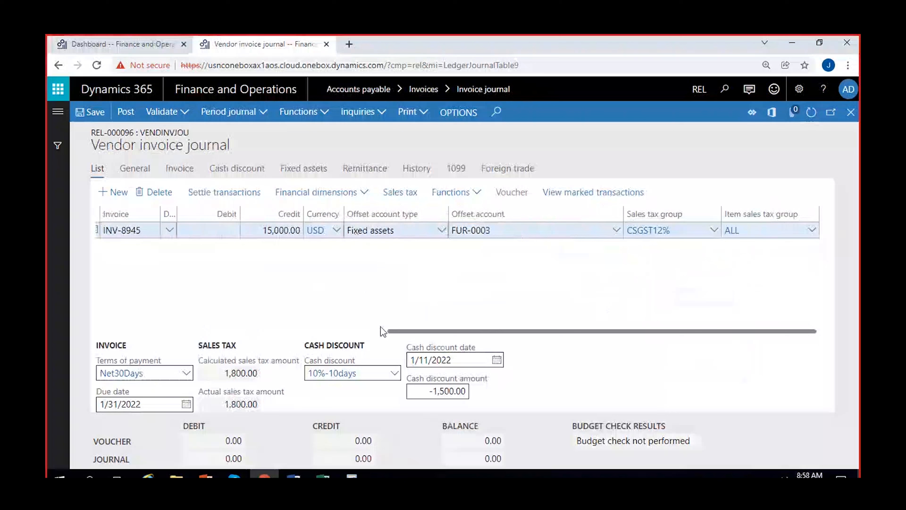
{"action": "left_click", "coordinate": [366, 373]}
{"action": "key", "text": "BackSpace"}
{"action": "left_click", "coordinate": [289, 287]}
{"action": "scroll", "coordinate": [242, 305], "scroll_direction": "left", "scroll_amount": 10}
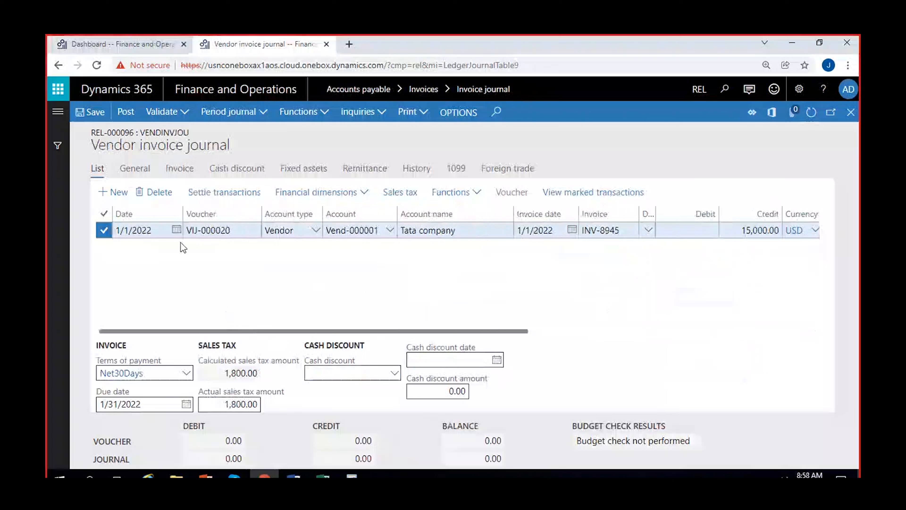
Review the invoice line's offset account and tax groups, save it, and inspect its sales tax.
{"action": "scroll", "coordinate": [394, 277], "scroll_direction": "right", "scroll_amount": 5}
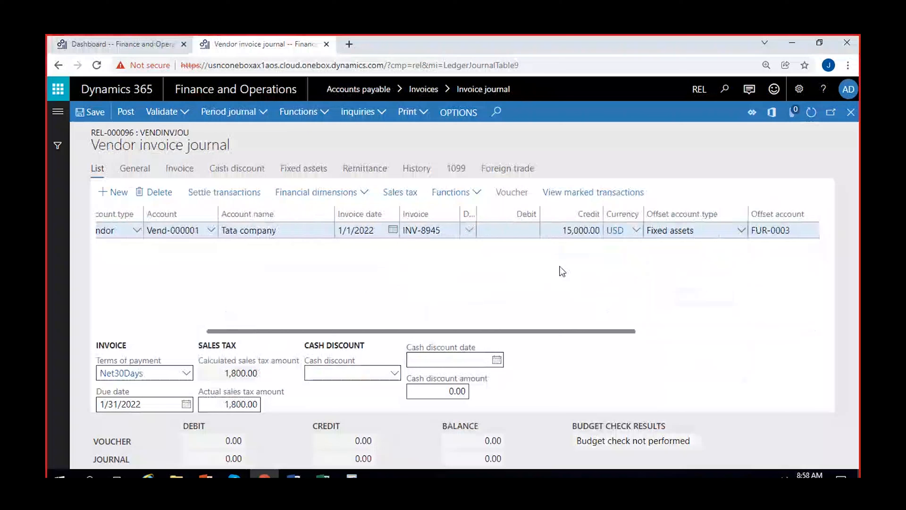
{"action": "scroll", "coordinate": [563, 271], "scroll_direction": "right", "scroll_amount": 3}
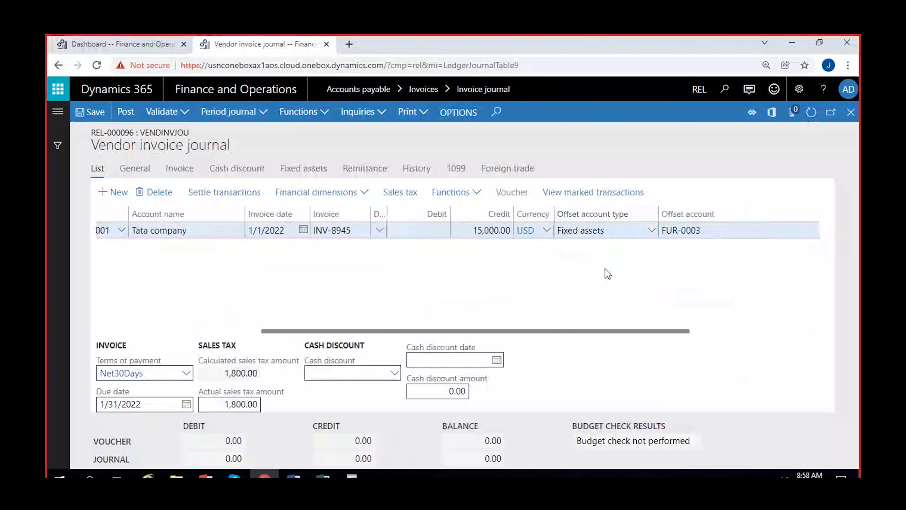
{"action": "scroll", "coordinate": [658, 275], "scroll_direction": "right", "scroll_amount": 3}
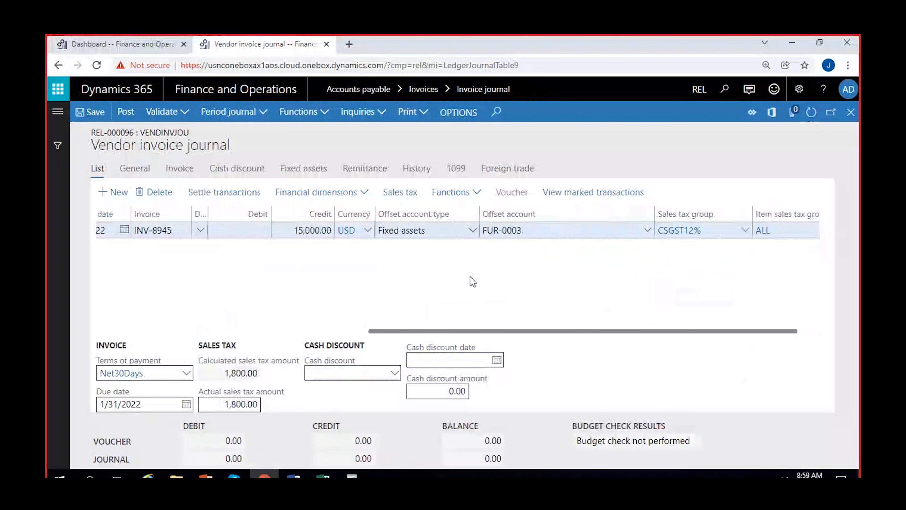
{"action": "scroll", "coordinate": [473, 281], "scroll_direction": "right", "scroll_amount": 1}
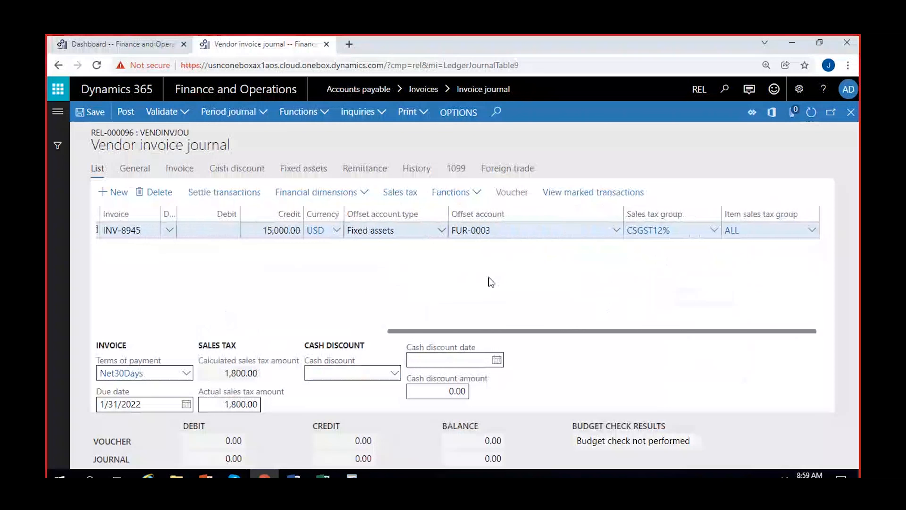
{"action": "left_click", "coordinate": [93, 112]}
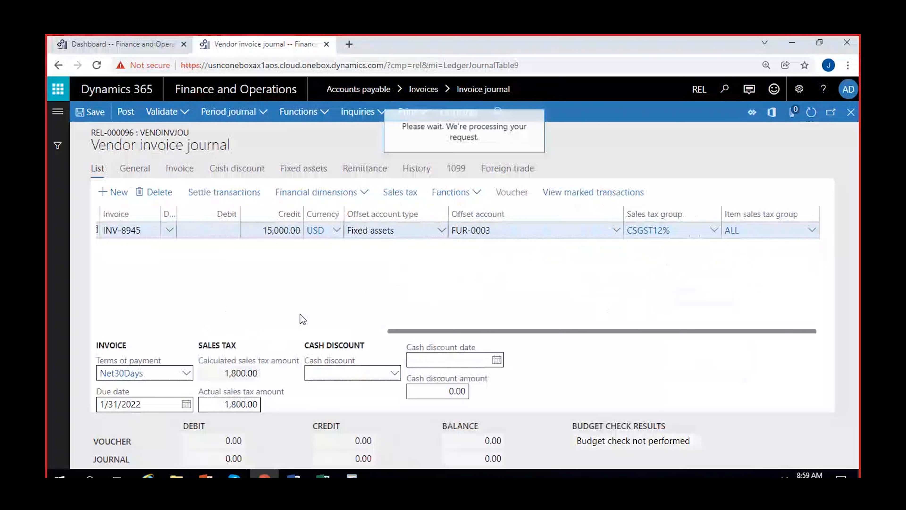
{"action": "left_click", "coordinate": [397, 197]}
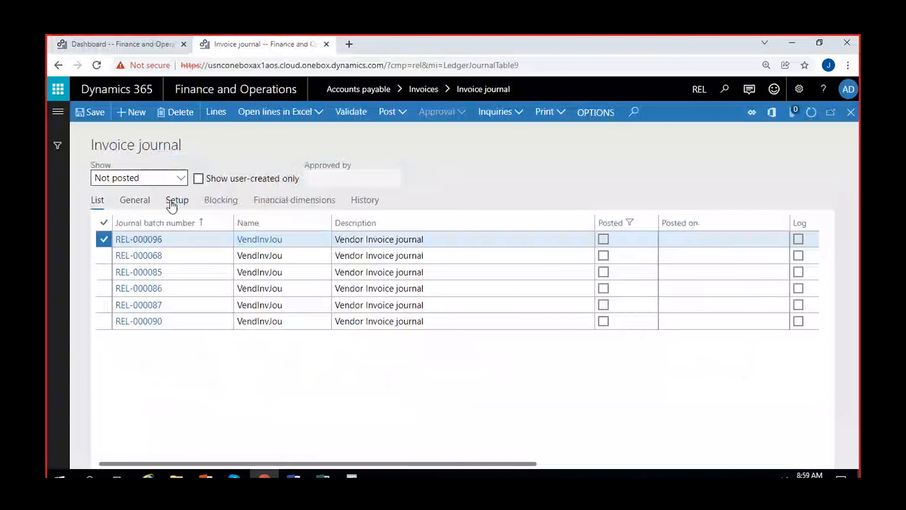
Turn on Amounts include sales tax in the journal's setup and reopen the journal lines.
{"action": "left_click", "coordinate": [172, 204]}
{"action": "left_click", "coordinate": [414, 246]}
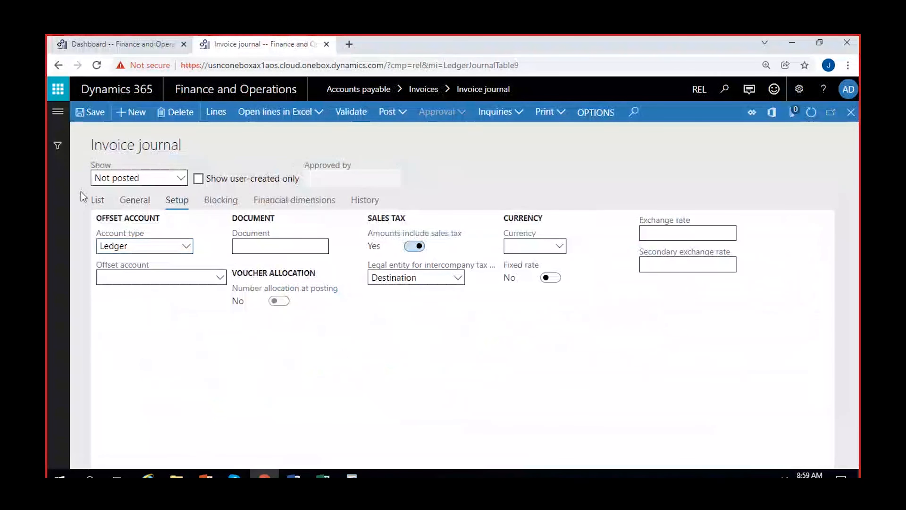
{"action": "left_click", "coordinate": [97, 200]}
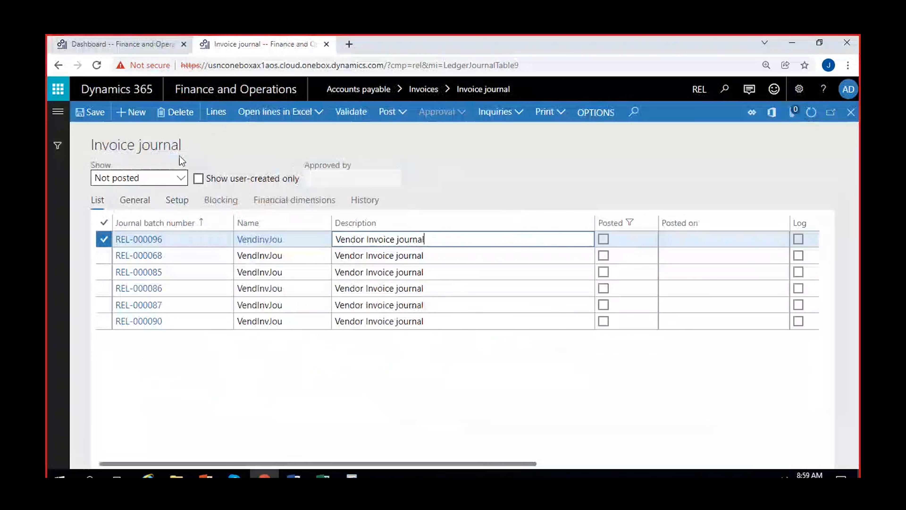
{"action": "left_click", "coordinate": [216, 112]}
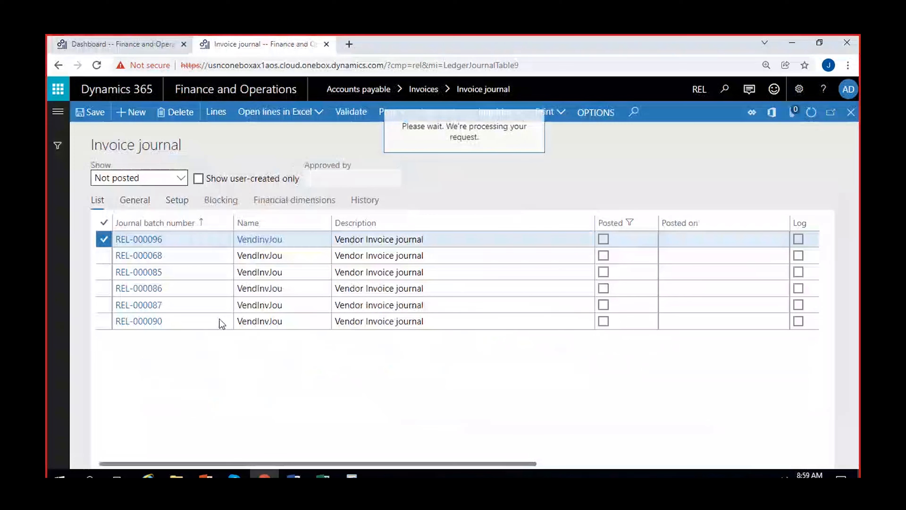
Check the line's sales tax transactions, then review its amounts, offset account and tax groups.
{"action": "left_click", "coordinate": [653, 291]}
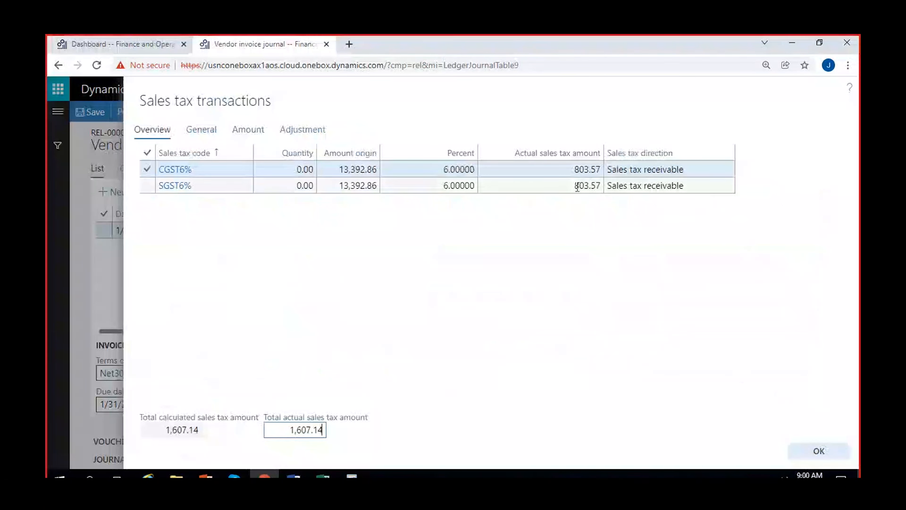
{"action": "left_click", "coordinate": [820, 451]}
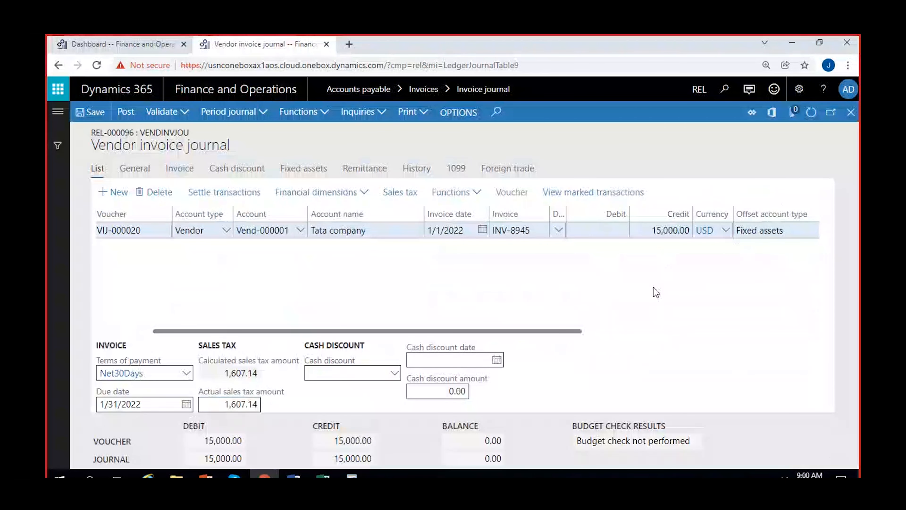
{"action": "scroll", "coordinate": [654, 291], "scroll_direction": "right", "scroll_amount": 5}
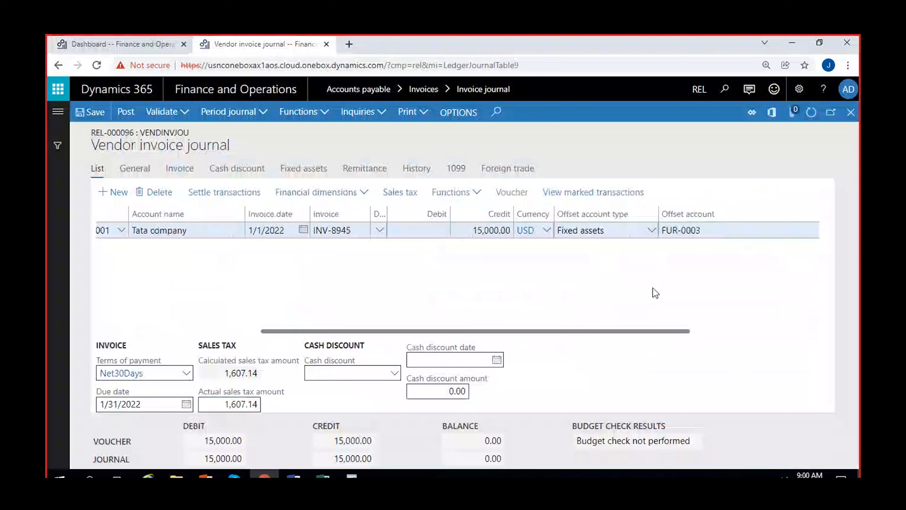
{"action": "scroll", "coordinate": [653, 289], "scroll_direction": "right", "scroll_amount": 5}
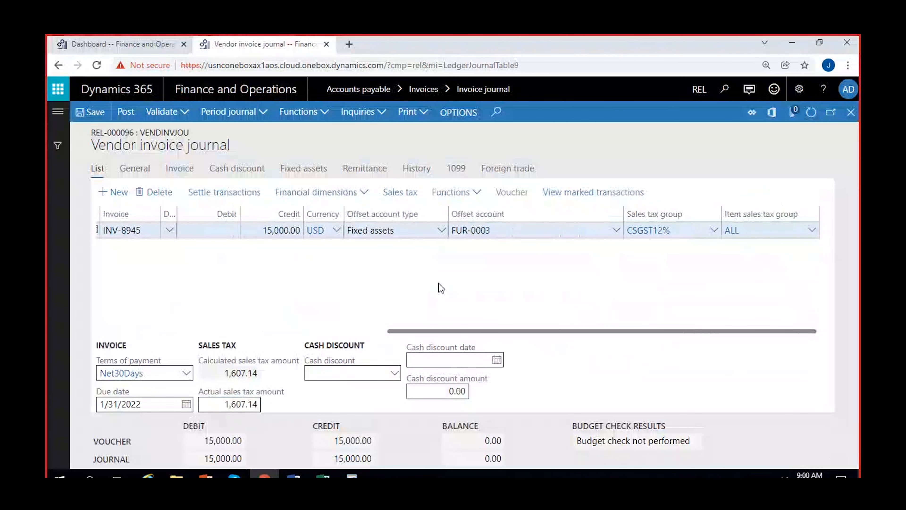
{"action": "scroll", "coordinate": [412, 297], "scroll_direction": "left", "scroll_amount": 10}
{"action": "scroll", "coordinate": [412, 296], "scroll_direction": "left", "scroll_amount": 2}
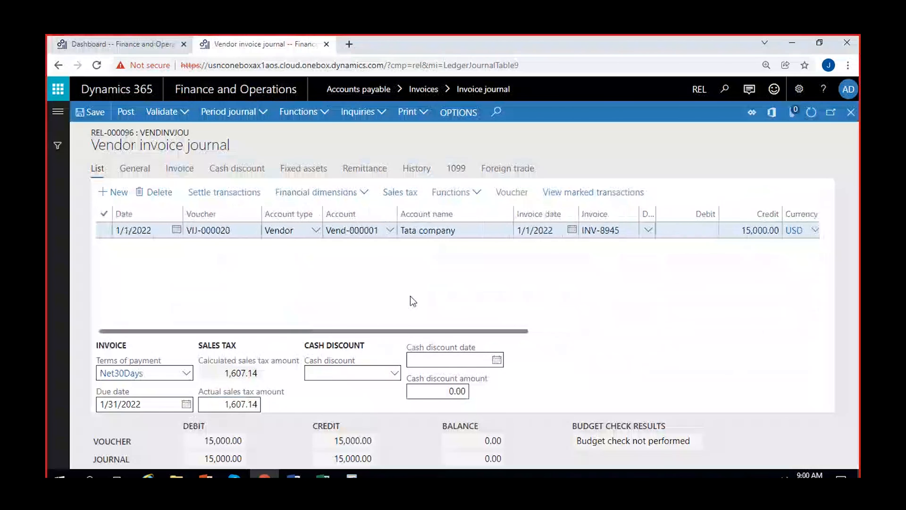
Validate the journal and check the line's fixed asset transaction type and book.
{"action": "left_click", "coordinate": [174, 113]}
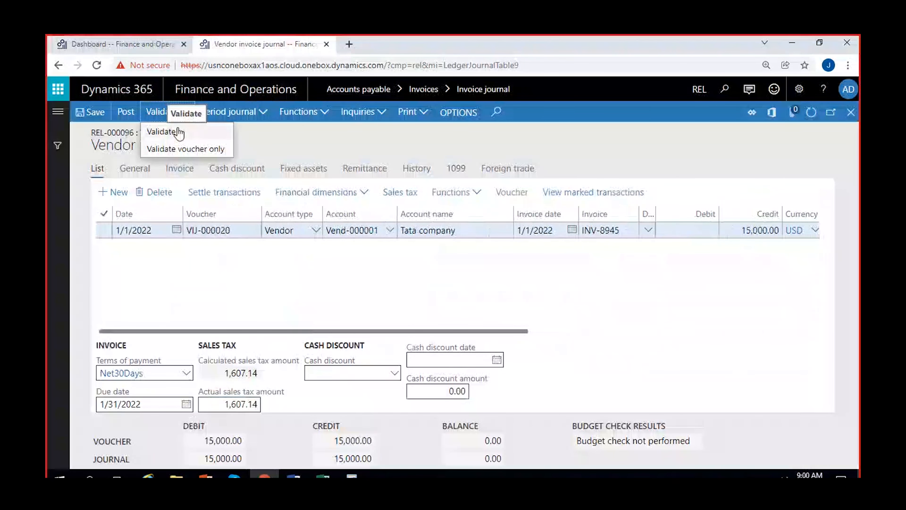
{"action": "left_click", "coordinate": [178, 133]}
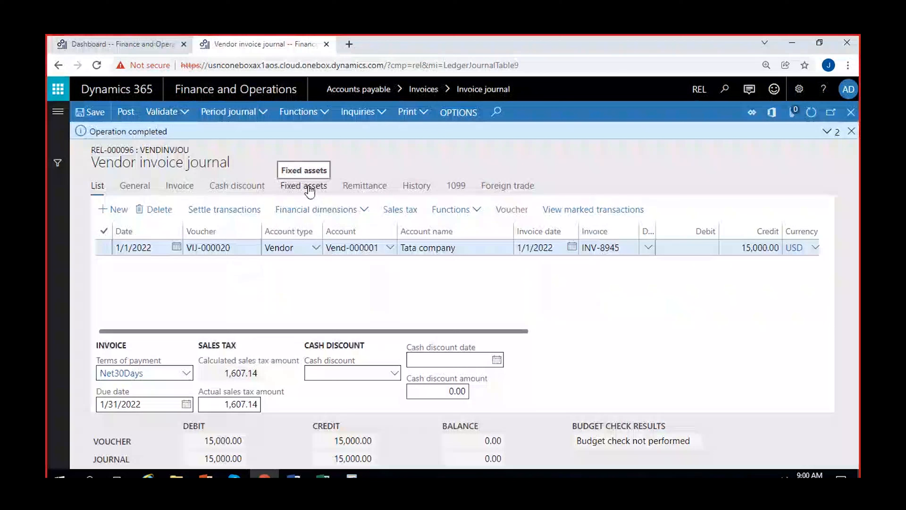
{"action": "left_click", "coordinate": [310, 192]}
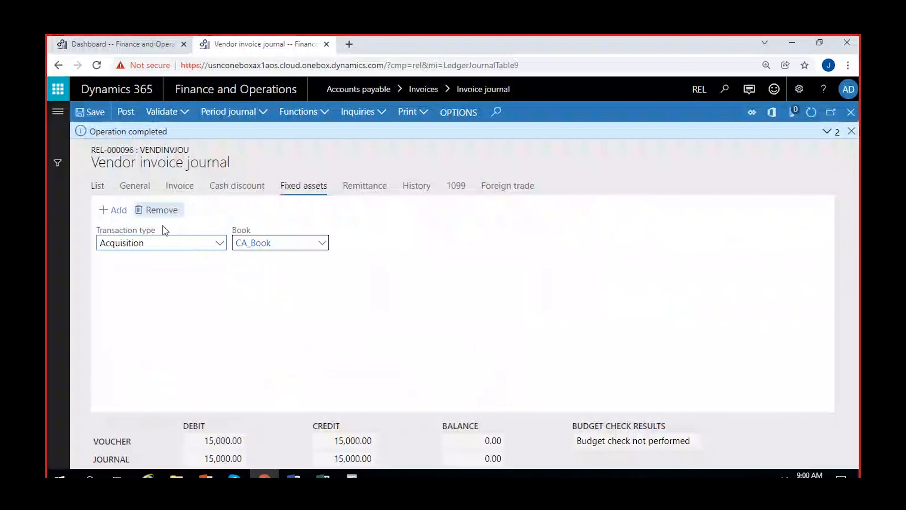
{"action": "left_click", "coordinate": [219, 244]}
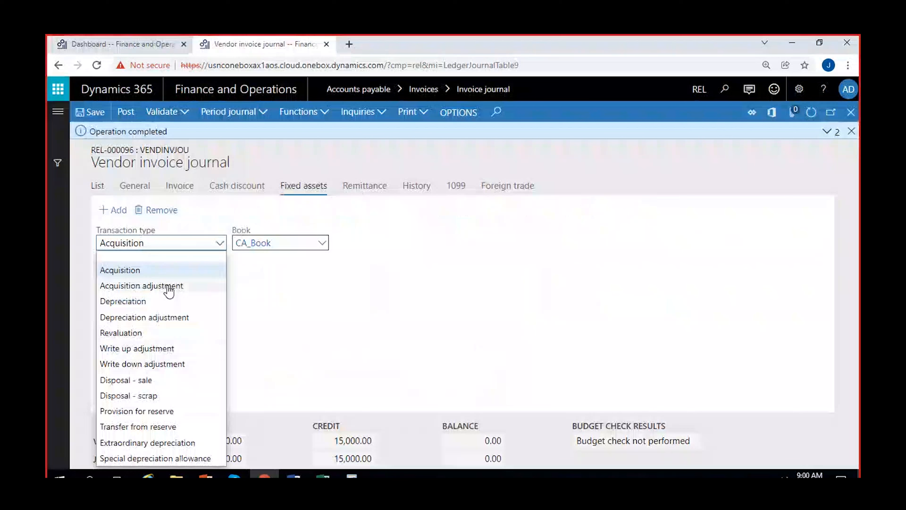
{"action": "left_click", "coordinate": [283, 294]}
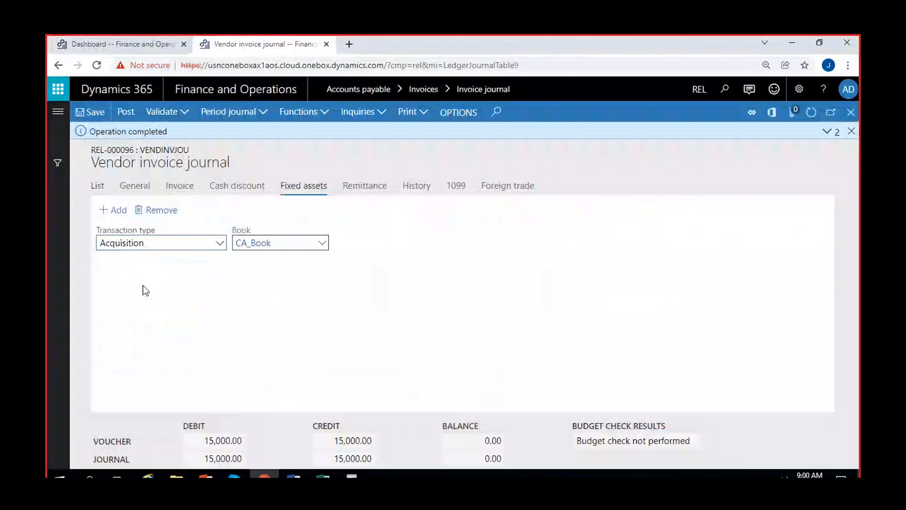
{"action": "left_click", "coordinate": [101, 191]}
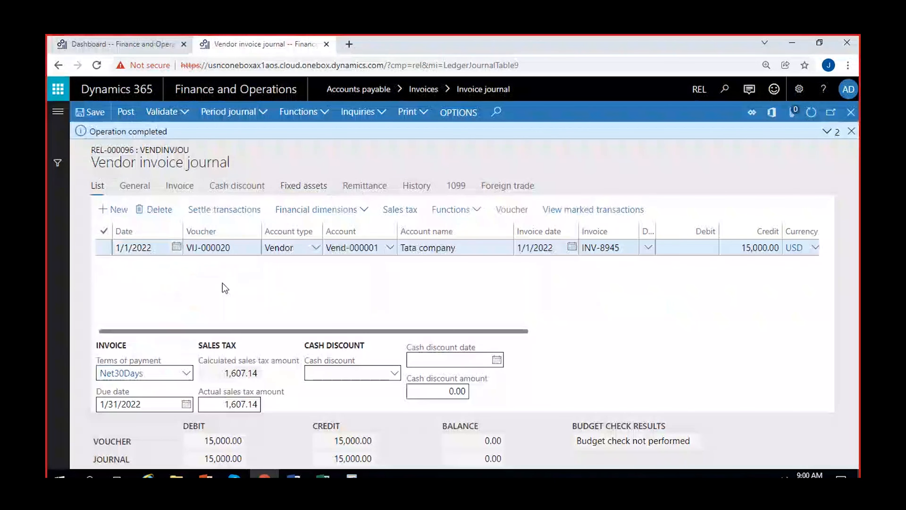
Post the vendor invoice journal and review the posted line.
{"action": "scroll", "coordinate": [223, 284], "scroll_direction": "right", "scroll_amount": 2}
{"action": "scroll", "coordinate": [222, 286], "scroll_direction": "left", "scroll_amount": 3}
{"action": "scroll", "coordinate": [250, 291], "scroll_direction": "right", "scroll_amount": 4}
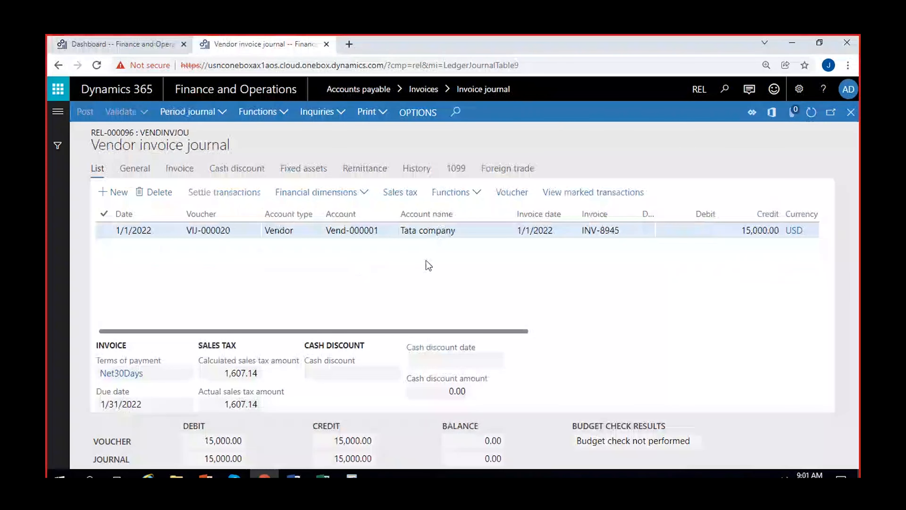
{"action": "scroll", "coordinate": [428, 266], "scroll_direction": "right", "scroll_amount": 3}
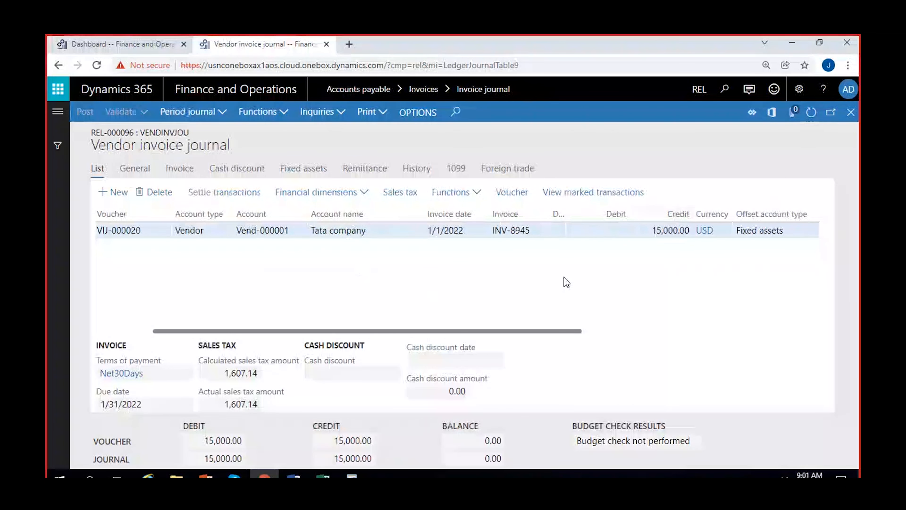
{"action": "scroll", "coordinate": [567, 282], "scroll_direction": "left", "scroll_amount": 3}
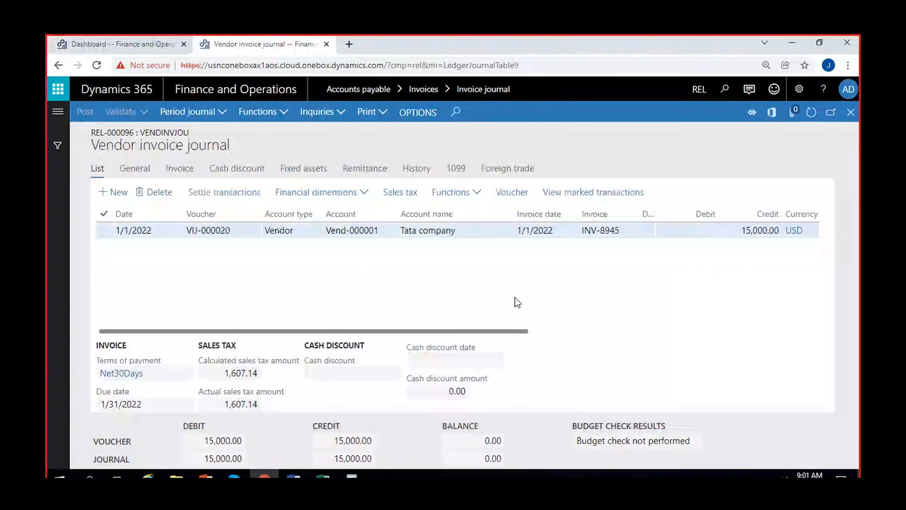
Open Tata company's vendor transactions from the vendor list and check the amount of the invoice dated 1/1/2022.
{"action": "scroll", "coordinate": [592, 308], "scroll_direction": "right", "scroll_amount": 3}
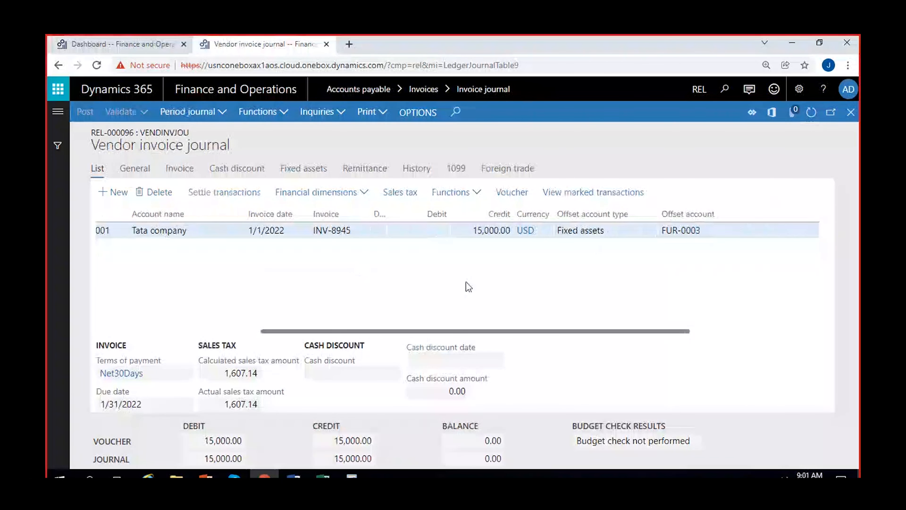
{"action": "scroll", "coordinate": [175, 282], "scroll_direction": "left", "scroll_amount": 3}
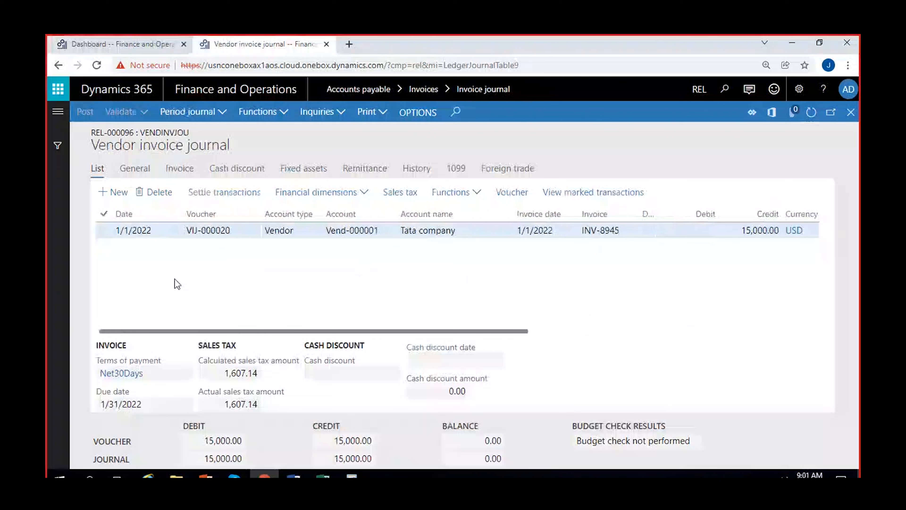
{"action": "left_click", "coordinate": [58, 114]}
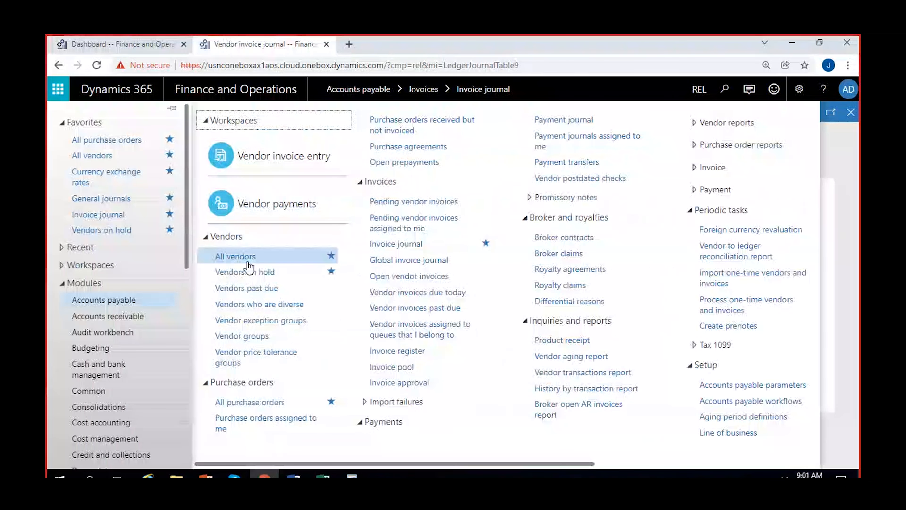
{"action": "left_click", "coordinate": [249, 263]}
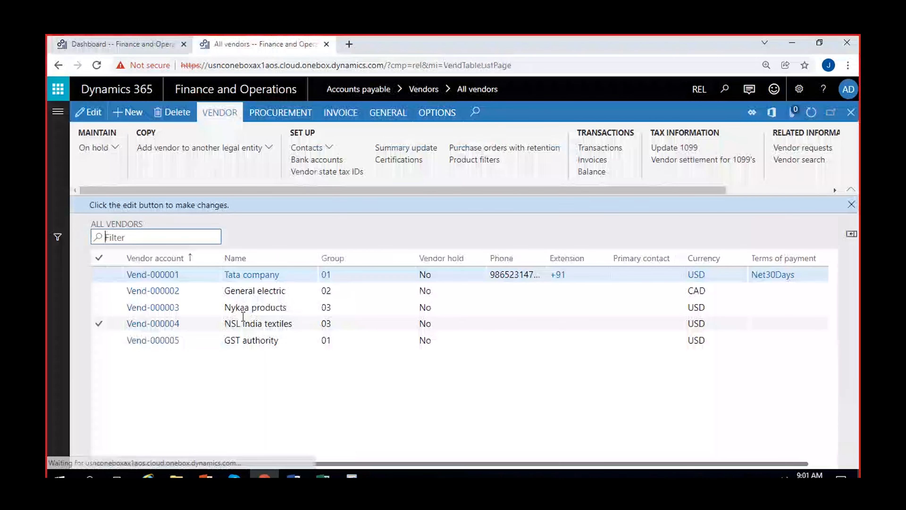
{"action": "left_click", "coordinate": [361, 281]}
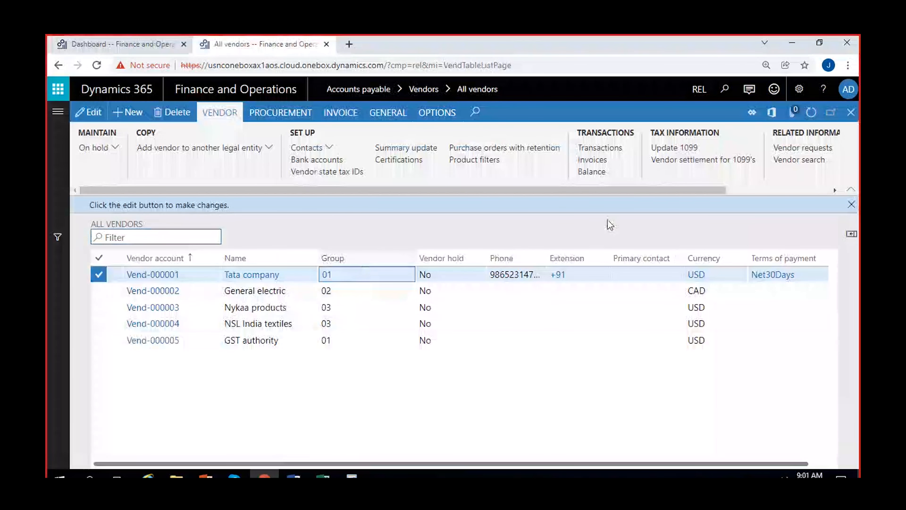
{"action": "left_click", "coordinate": [609, 149]}
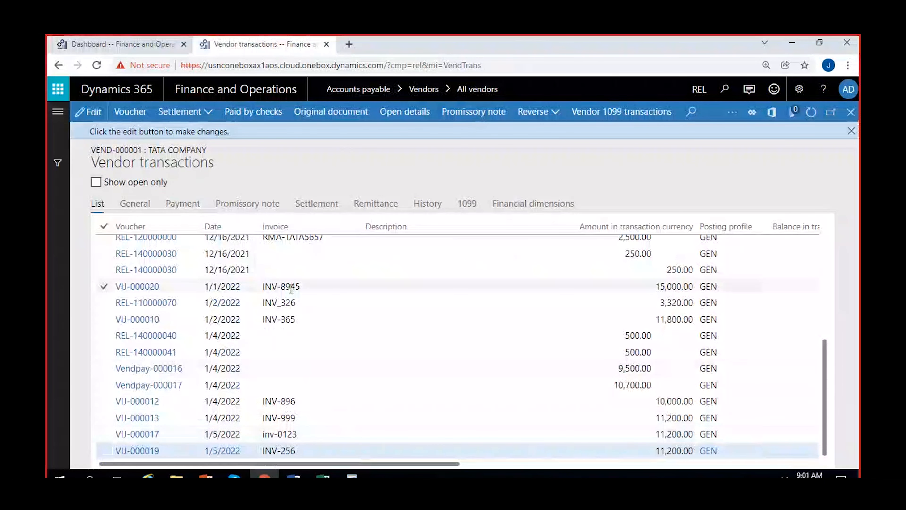
{"action": "left_click", "coordinate": [291, 288]}
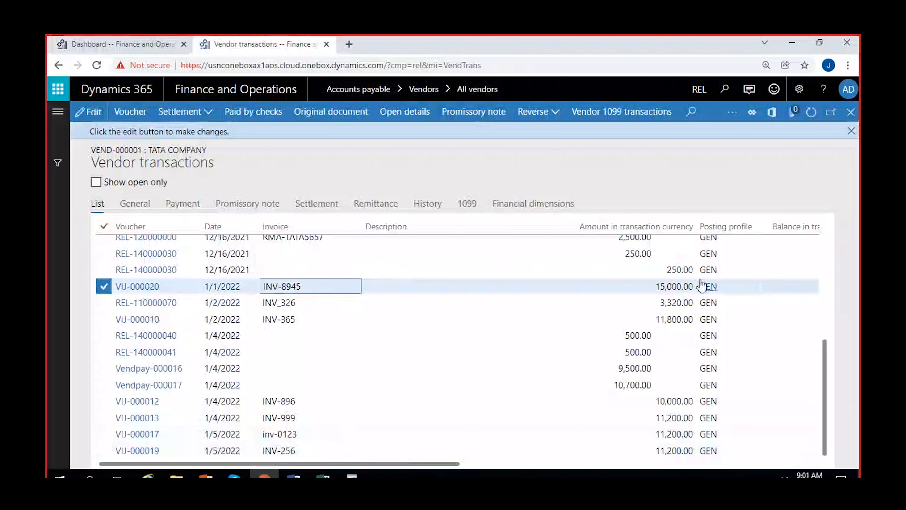
{"action": "left_click", "coordinate": [637, 286]}
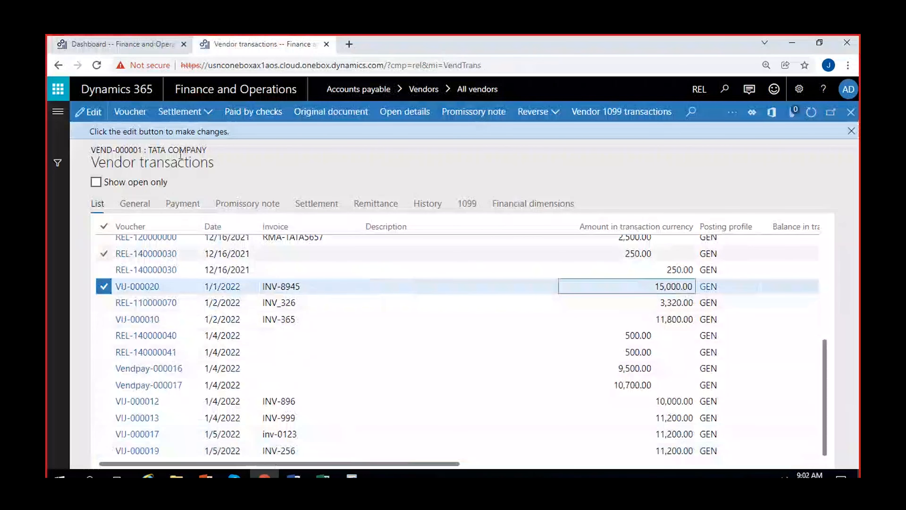
Open the fixed assets list and review the Table asset's valuation balances for both books.
{"action": "left_click", "coordinate": [52, 121]}
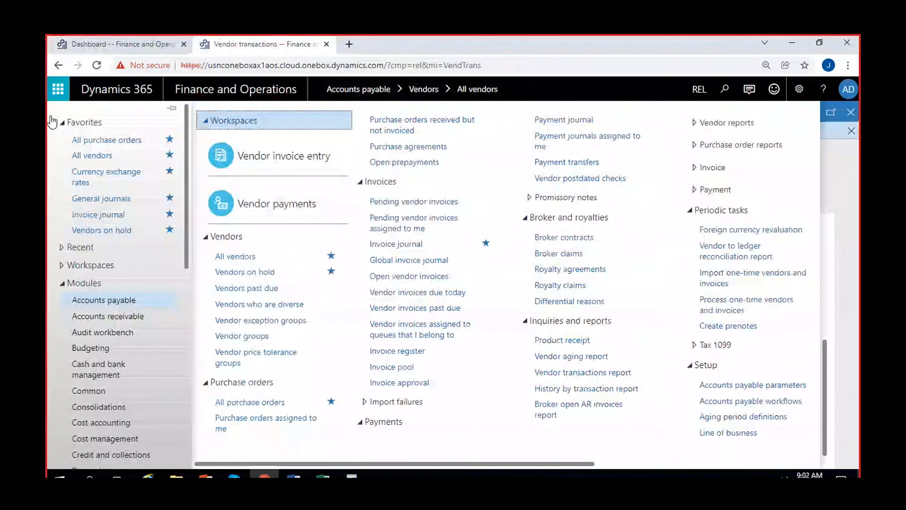
{"action": "scroll", "coordinate": [99, 357], "scroll_direction": "down", "scroll_amount": 5}
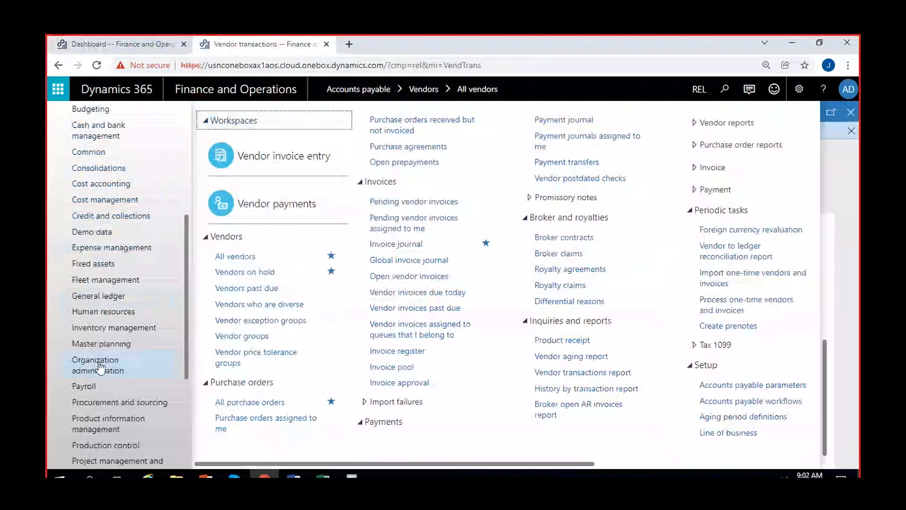
{"action": "left_click", "coordinate": [93, 266]}
{"action": "left_click", "coordinate": [219, 299]}
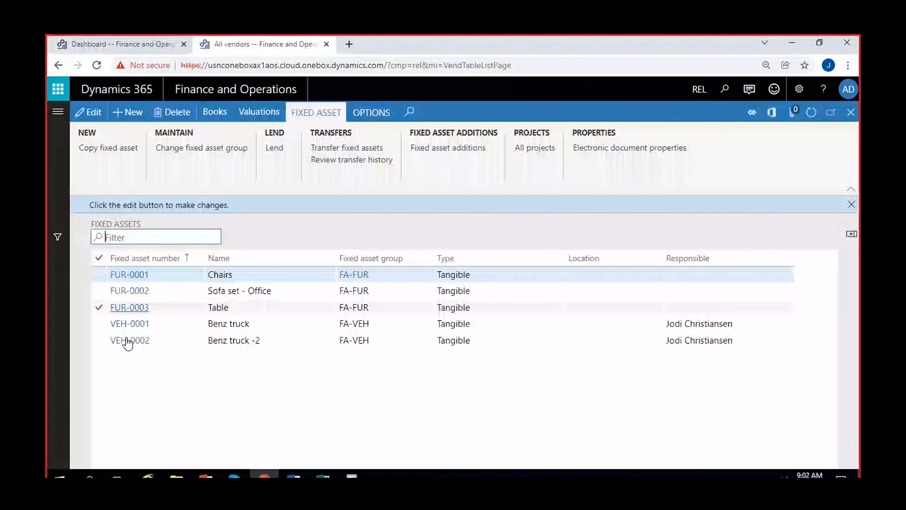
{"action": "left_click", "coordinate": [261, 307]}
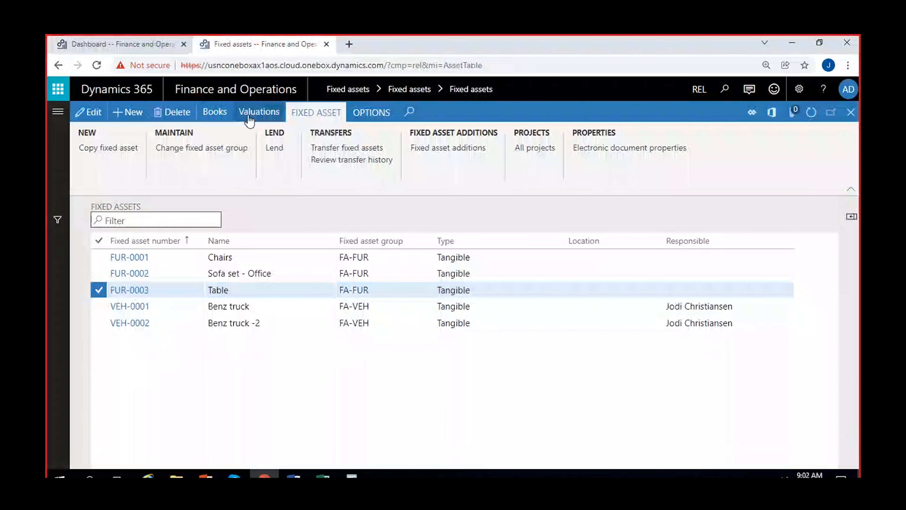
{"action": "left_click", "coordinate": [248, 114]}
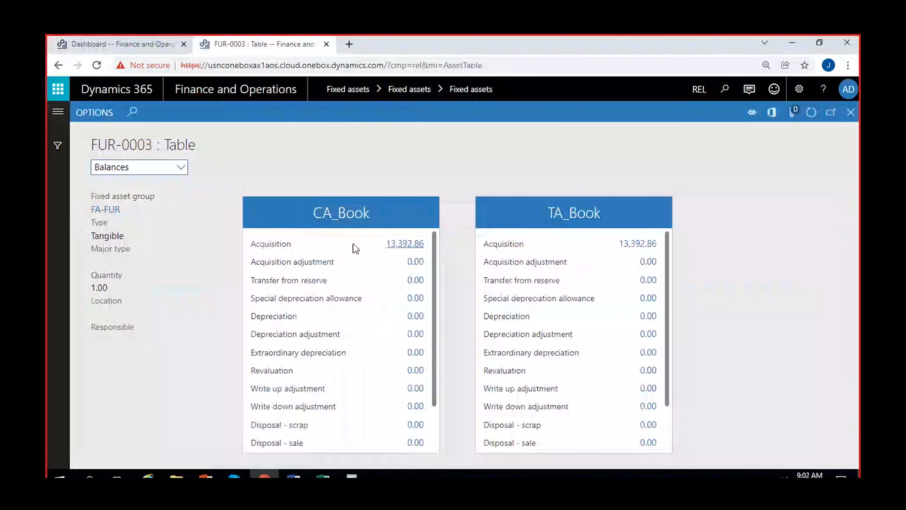
{"action": "scroll", "coordinate": [313, 295], "scroll_direction": "down", "scroll_amount": 2}
{"action": "scroll", "coordinate": [312, 299], "scroll_direction": "up", "scroll_amount": 2}
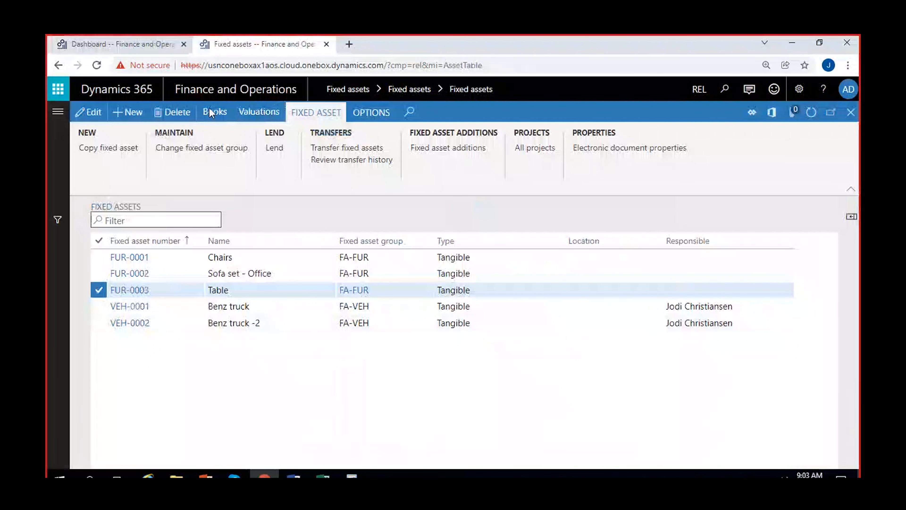
Open the Table asset's books and use the calculator to work out 5% of 13392.86.
{"action": "left_click", "coordinate": [214, 112]}
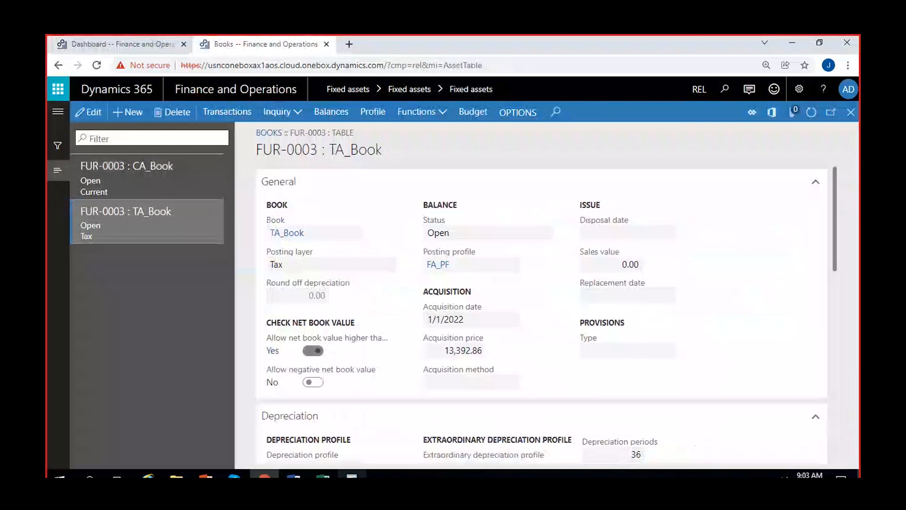
{"action": "left_click", "coordinate": [351, 474]}
{"action": "left_click", "coordinate": [748, 261]}
{"action": "left_click", "coordinate": [701, 319]}
{"action": "left_click", "coordinate": [753, 320]}
{"action": "left_click", "coordinate": [752, 320]}
{"action": "left_click", "coordinate": [750, 278]}
{"action": "left_click", "coordinate": [724, 318]}
{"action": "left_click", "coordinate": [747, 345]}
{"action": "left_click", "coordinate": [728, 287]}
{"action": "left_click", "coordinate": [751, 300]}
{"action": "left_click", "coordinate": [772, 299]}
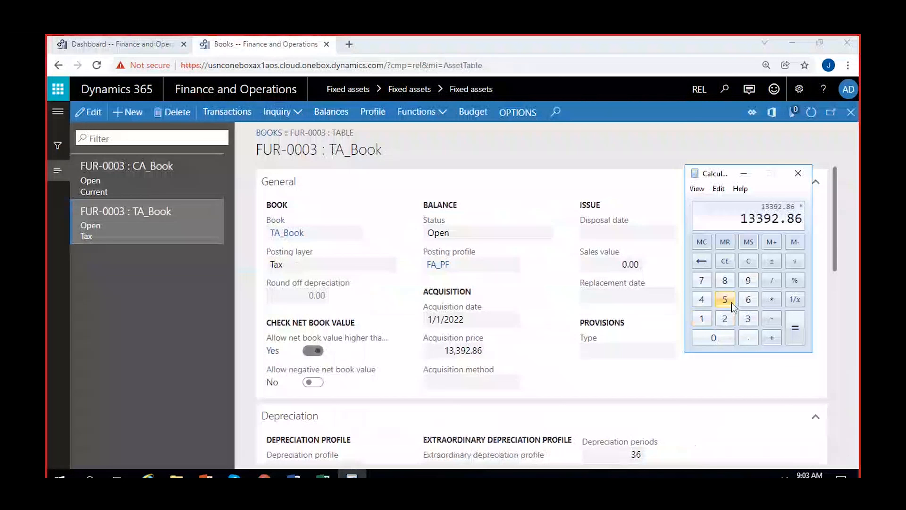
{"action": "left_click", "coordinate": [730, 301]}
{"action": "left_click", "coordinate": [797, 284]}
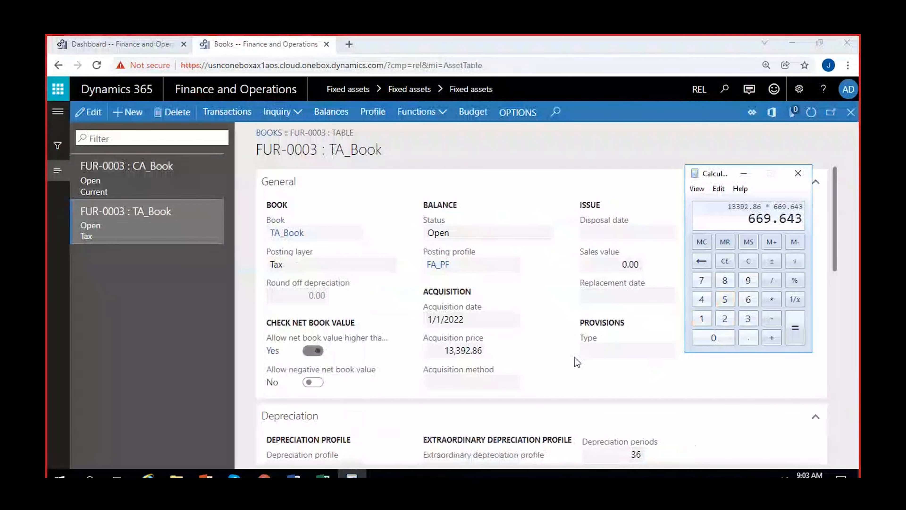
Set the expected scrap value to 669.64 in the depreciation settings of both TA_Book and CA_Book.
{"action": "scroll", "coordinate": [577, 362], "scroll_direction": "down", "scroll_amount": 5}
{"action": "left_click", "coordinate": [80, 119]}
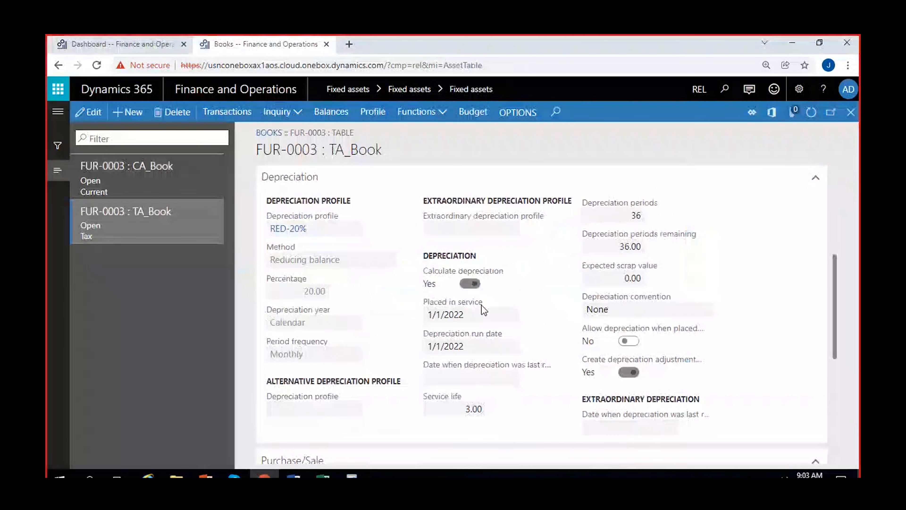
{"action": "left_click", "coordinate": [631, 278]}
{"action": "type", "text": "66"}
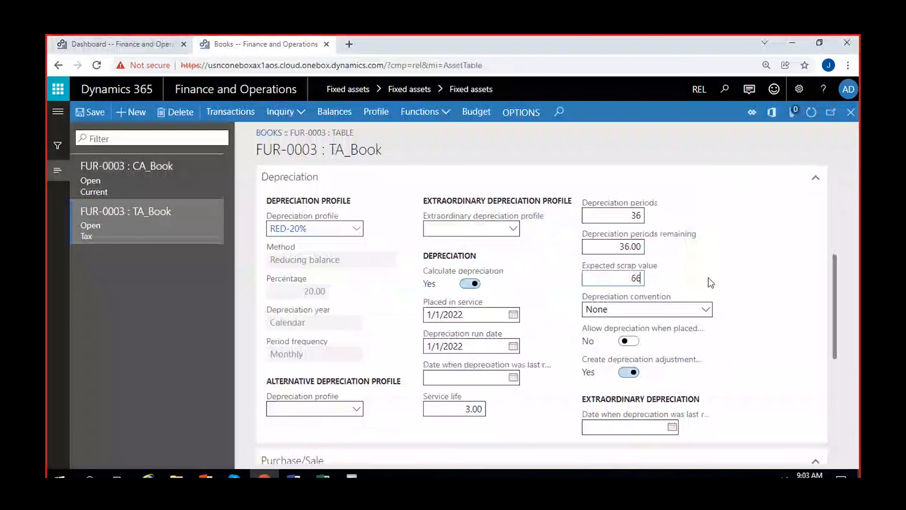
{"action": "type", "text": "9.64"}
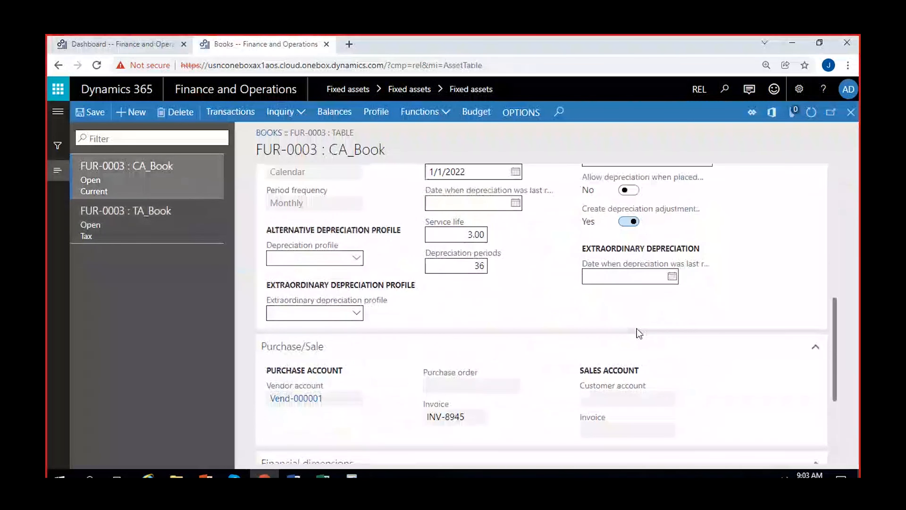
{"action": "left_click", "coordinate": [619, 246]}
{"action": "type", "text": "669.64"}
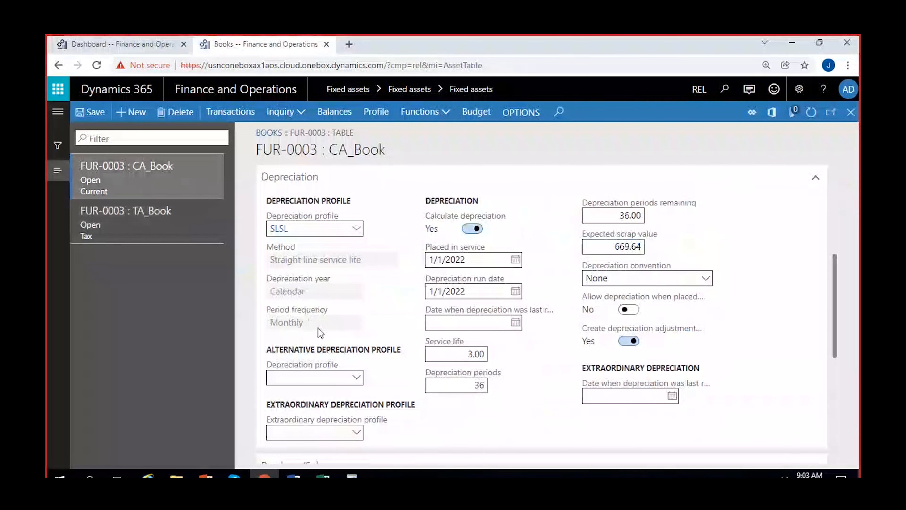
Review the acquisition price and depreciation settings of the Table asset's CA_Book and TA_Book.
{"action": "scroll", "coordinate": [321, 333], "scroll_direction": "up", "scroll_amount": 5}
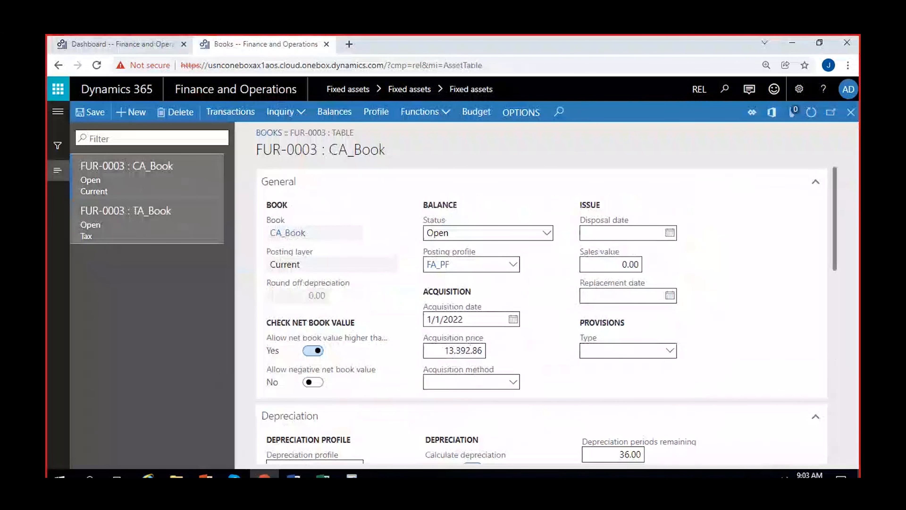
{"action": "left_click", "coordinate": [118, 221]}
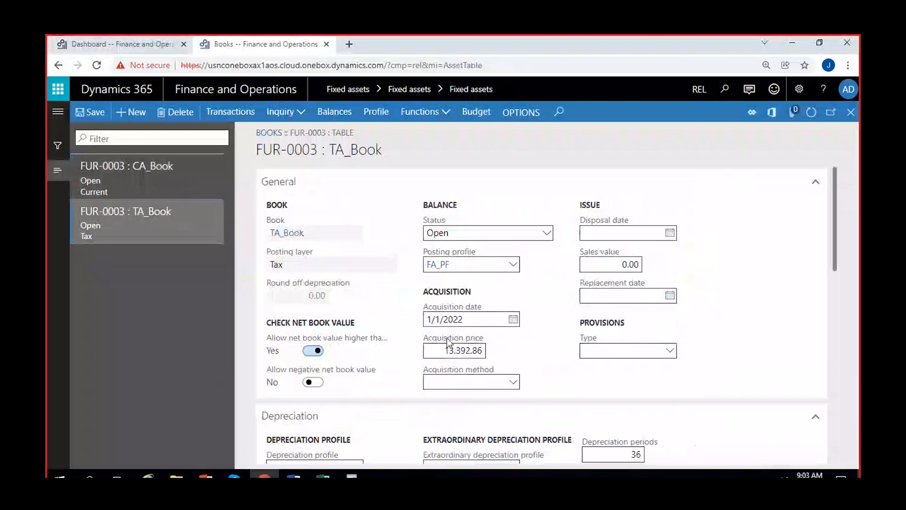
{"action": "scroll", "coordinate": [520, 345], "scroll_direction": "down", "scroll_amount": 3}
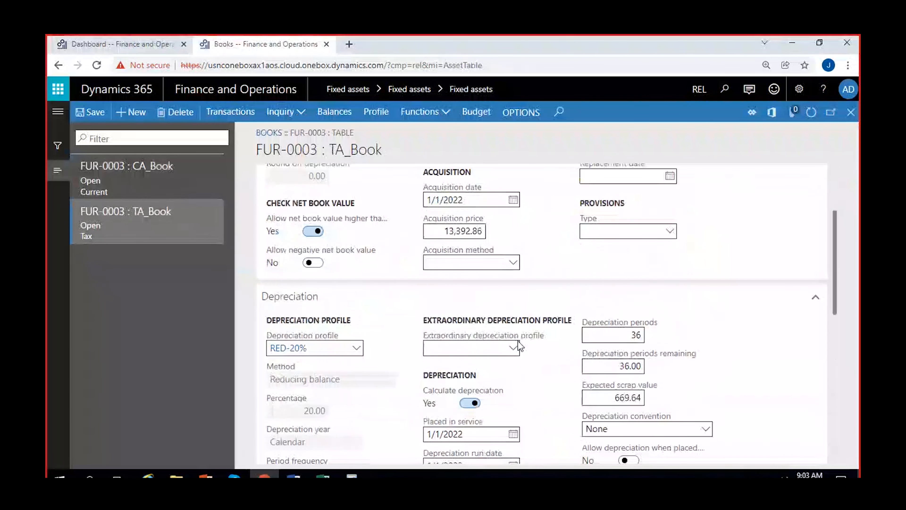
{"action": "scroll", "coordinate": [517, 341], "scroll_direction": "down", "scroll_amount": 3}
{"action": "scroll", "coordinate": [534, 362], "scroll_direction": "up", "scroll_amount": 6}
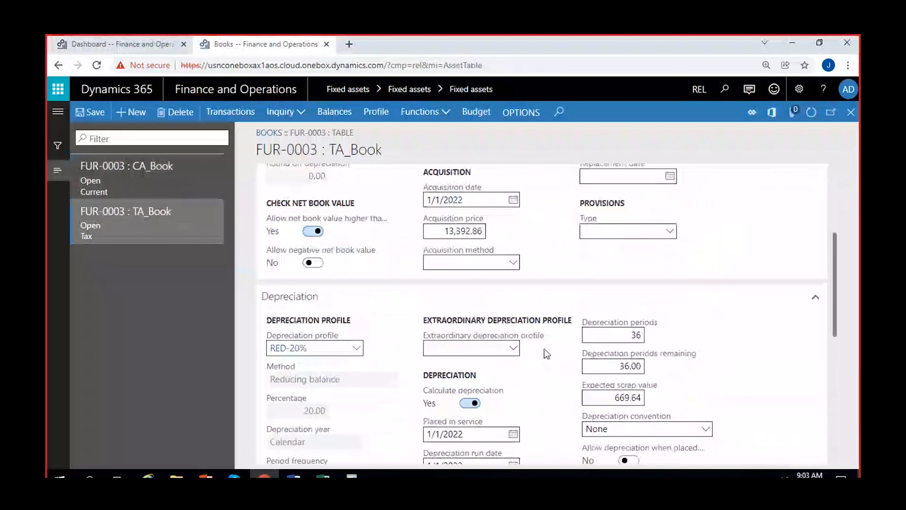
Open the fixed asset transactions of CA_Book and display the acquisition's voucher transactions.
{"action": "left_click", "coordinate": [129, 167]}
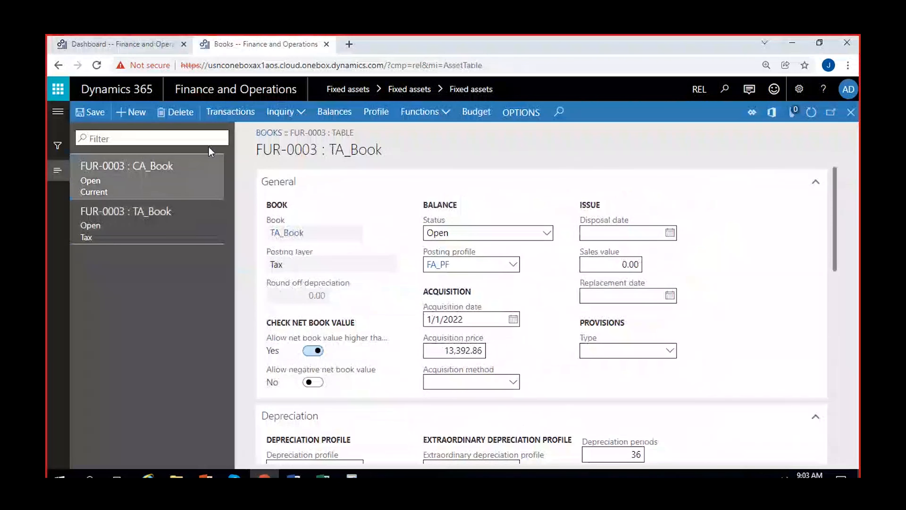
{"action": "left_click", "coordinate": [231, 112]}
{"action": "left_click", "coordinate": [138, 207]}
{"action": "scroll", "coordinate": [282, 368], "scroll_direction": "right", "scroll_amount": 6}
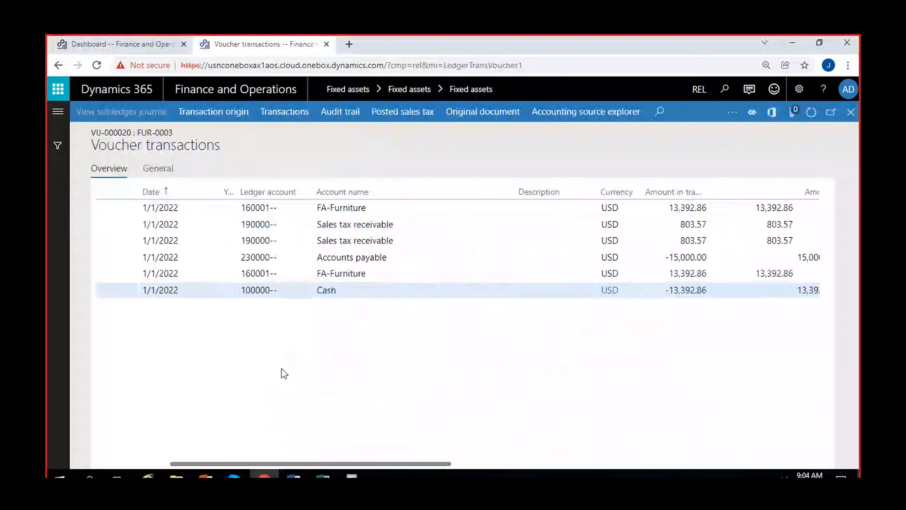
Check the voucher amounts for the first FA-Furniture line, both Sales tax receivable lines and Accounts payable.
{"action": "left_click", "coordinate": [293, 209]}
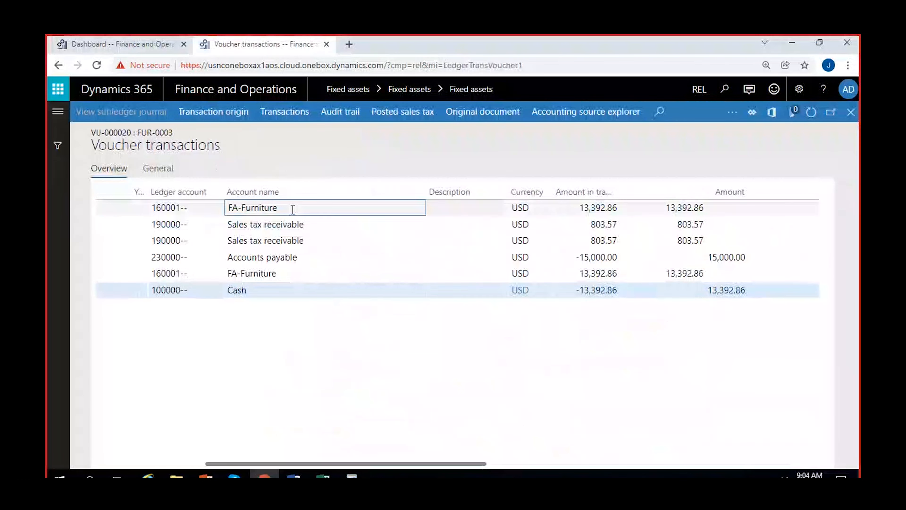
{"action": "left_click", "coordinate": [579, 208]}
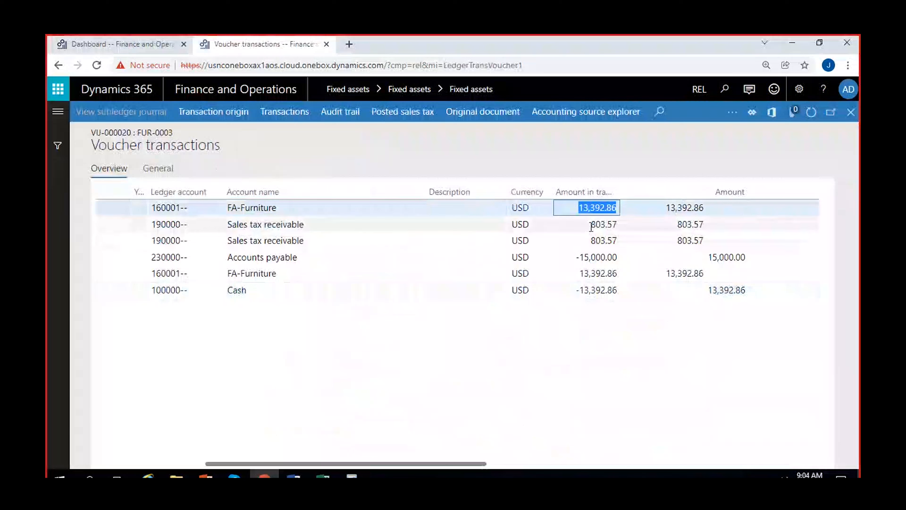
{"action": "left_click", "coordinate": [599, 224]}
{"action": "left_click", "coordinate": [587, 240]}
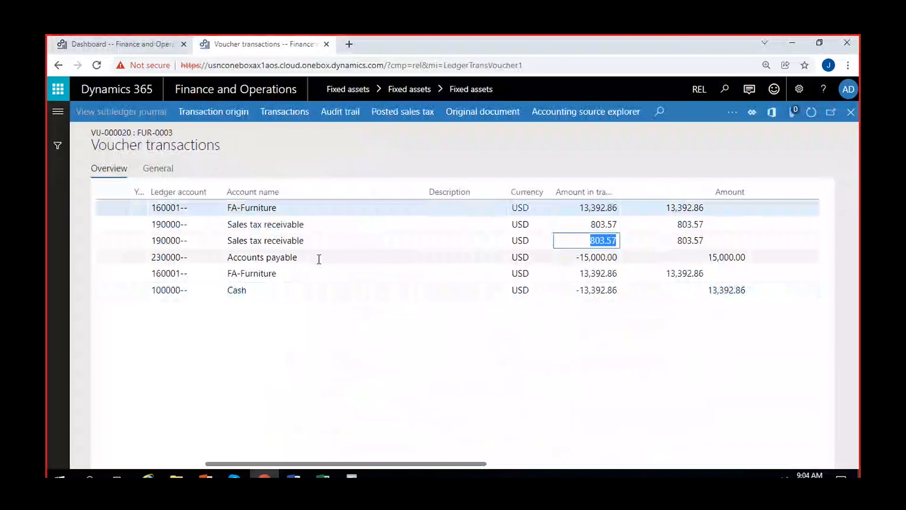
{"action": "left_click", "coordinate": [310, 257]}
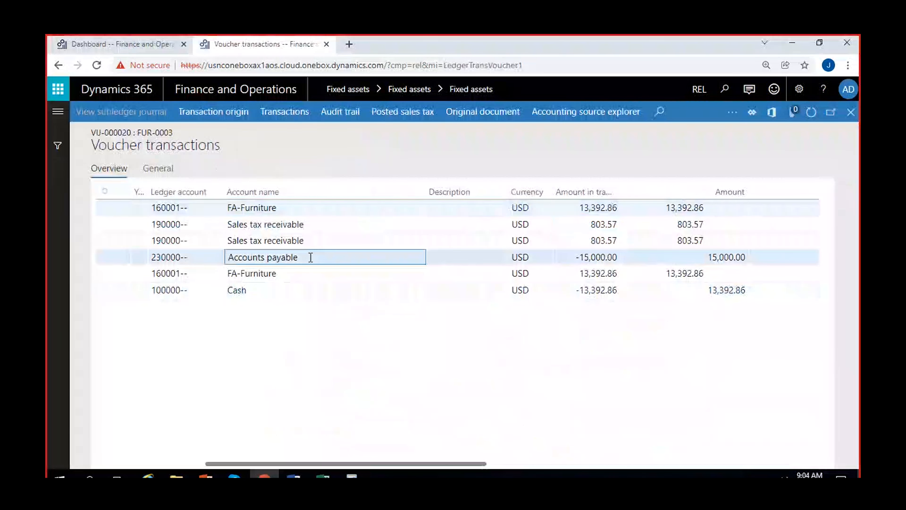
{"action": "left_click", "coordinate": [576, 257]}
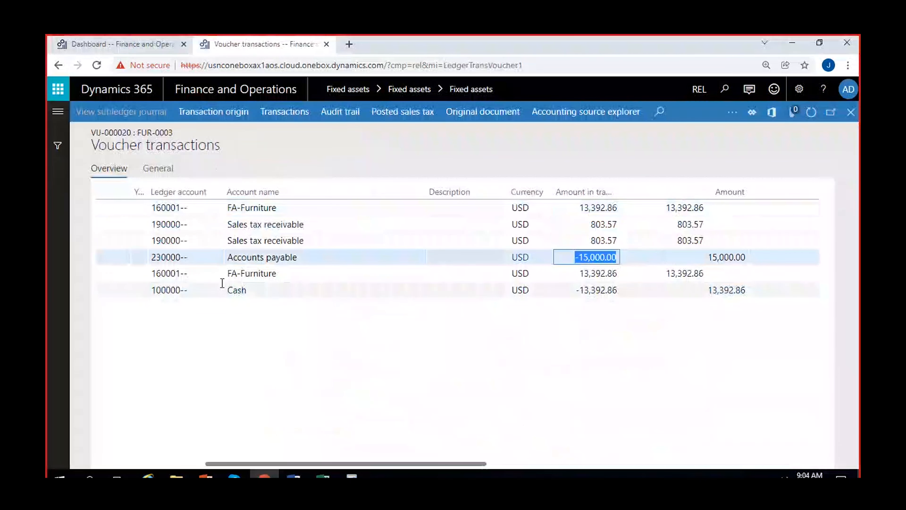
Select the second FA-Furniture line and narrow the Amount in reporting currency column to check posting types and layers.
{"action": "left_click", "coordinate": [273, 274]}
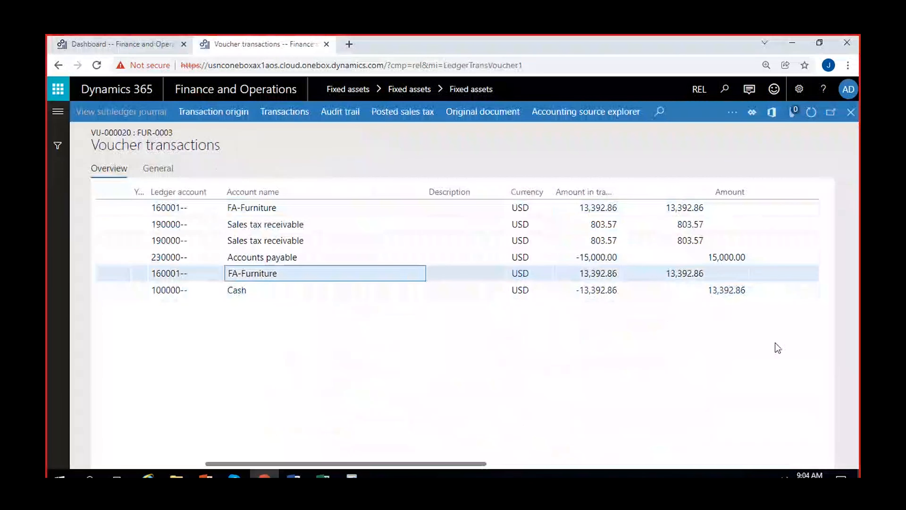
{"action": "scroll", "coordinate": [779, 360], "scroll_direction": "right", "scroll_amount": 3}
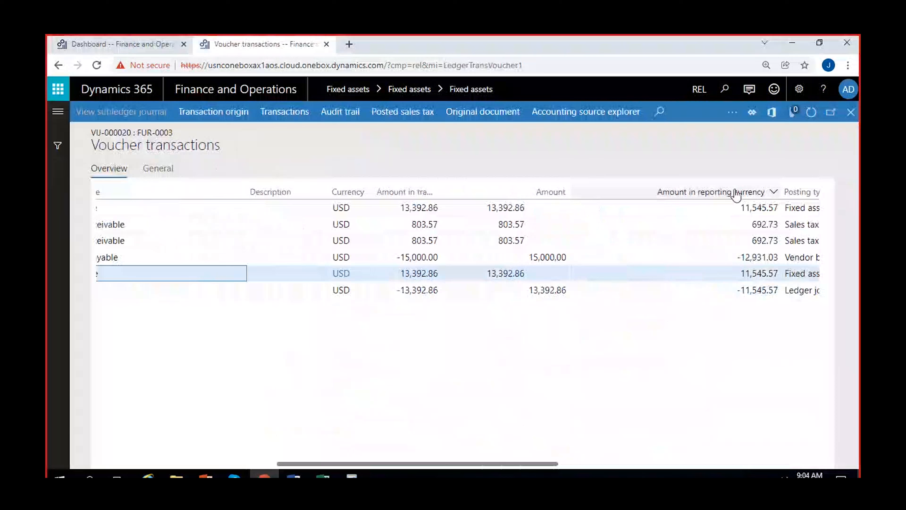
{"action": "left_click_drag", "start_coordinate": [753, 190], "coordinate": [612, 192]}
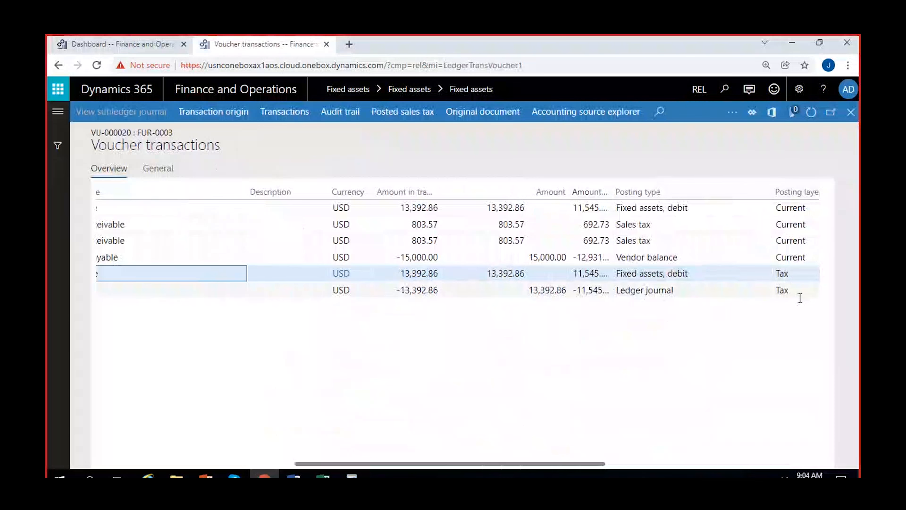
Check the ledger accounts of the Tax-layer FA-Furniture line and its offsetting Cash line in the voucher.
{"action": "left_click_drag", "start_coordinate": [470, 463], "coordinate": [358, 460]}
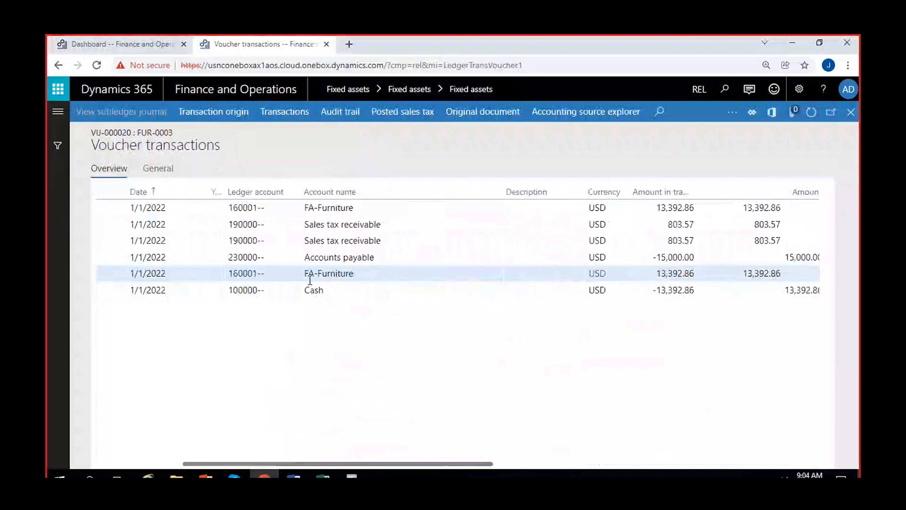
{"action": "left_click_drag", "start_coordinate": [263, 272], "coordinate": [219, 270]}
{"action": "left_click_drag", "start_coordinate": [267, 295], "coordinate": [205, 291]}
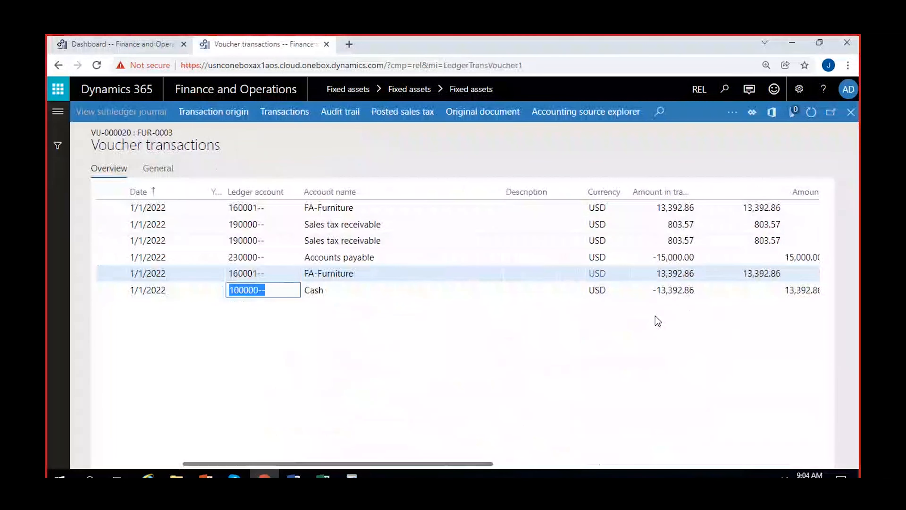
{"action": "left_click", "coordinate": [352, 291]}
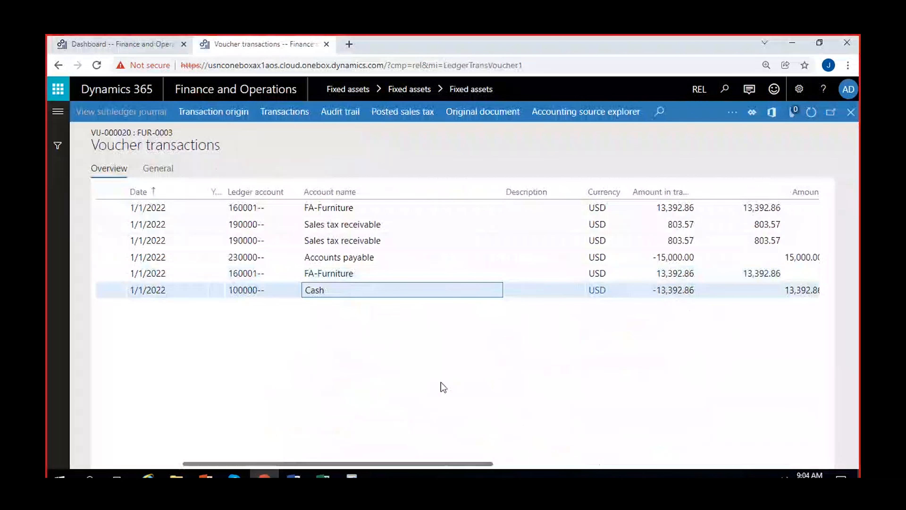
Review the first FA-Furniture line and the Accounts payable line's amount in transaction currency.
{"action": "scroll", "coordinate": [302, 259], "scroll_direction": "right", "scroll_amount": 3}
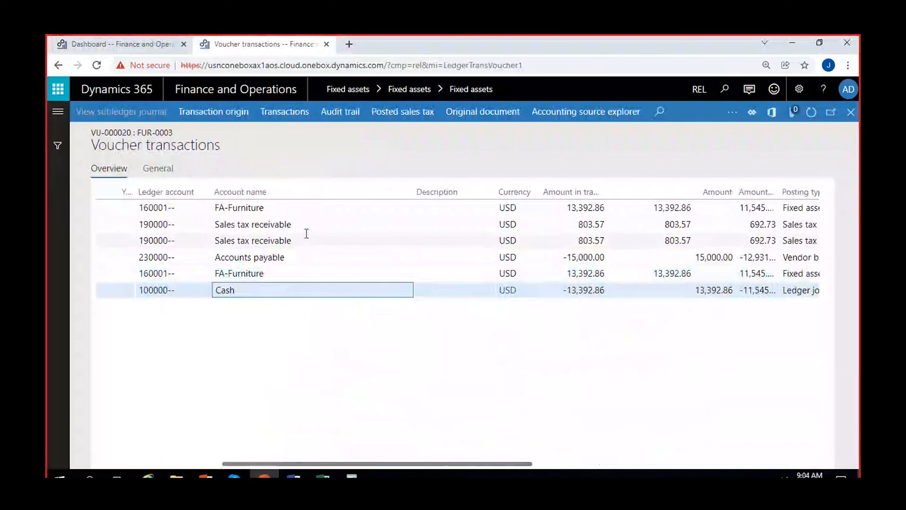
{"action": "left_click", "coordinate": [262, 208]}
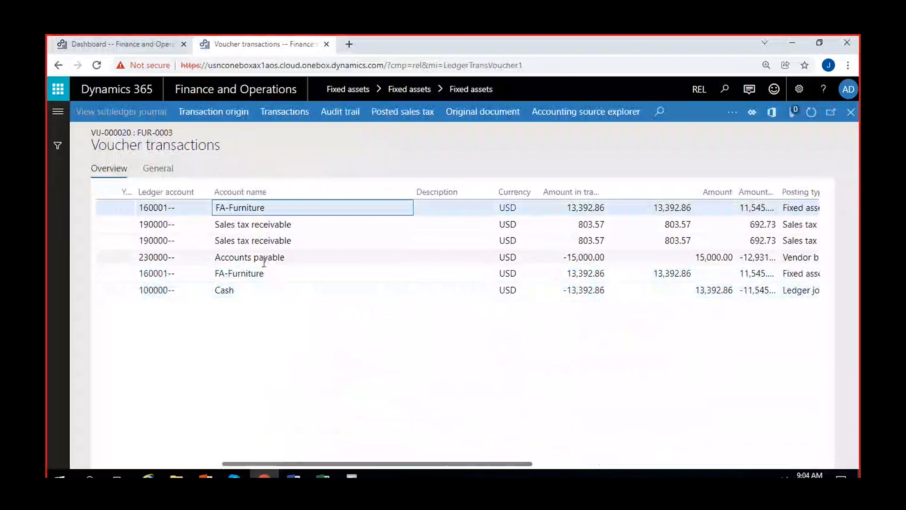
{"action": "left_click", "coordinate": [563, 255]}
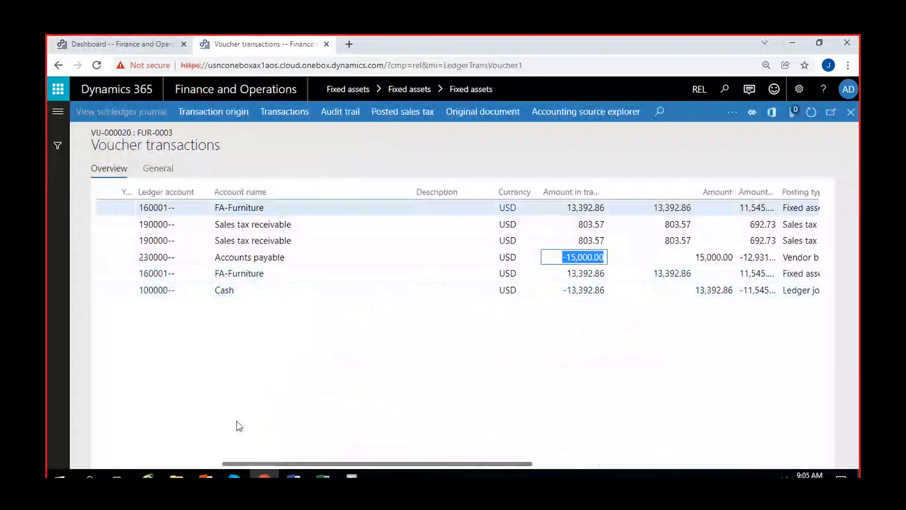
Close the voucher transactions and the fixed asset transactions to return to the Table asset's CA_Book.
{"action": "left_click", "coordinate": [303, 328]}
{"action": "left_click", "coordinate": [850, 113]}
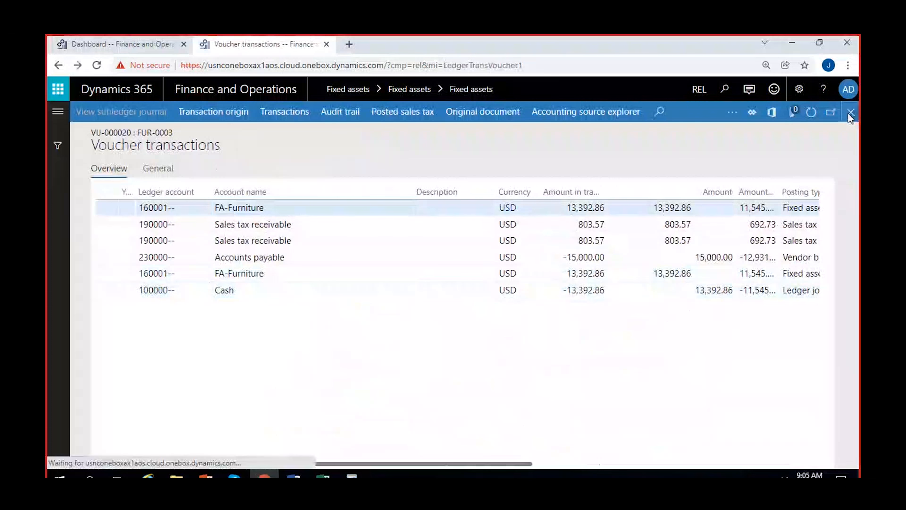
{"action": "left_click", "coordinate": [850, 112]}
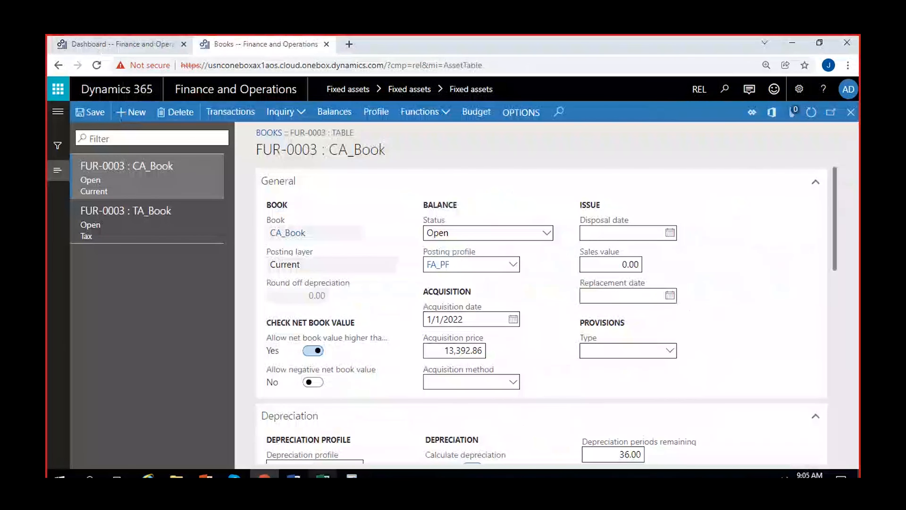
Switch to the Book1 workbook in Excel and review the General journal and Invetory to fixed asset journal options.
{"action": "left_click", "coordinate": [323, 476]}
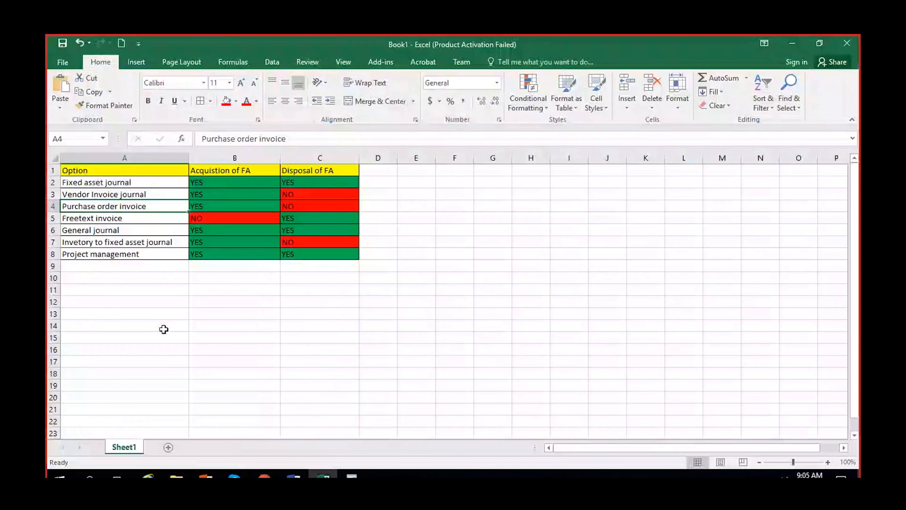
{"action": "left_click", "coordinate": [88, 234]}
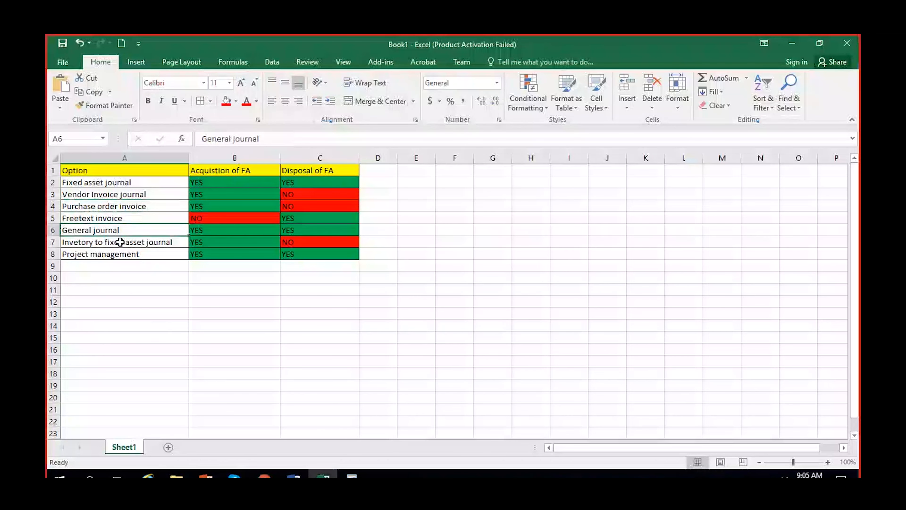
{"action": "left_click", "coordinate": [119, 243]}
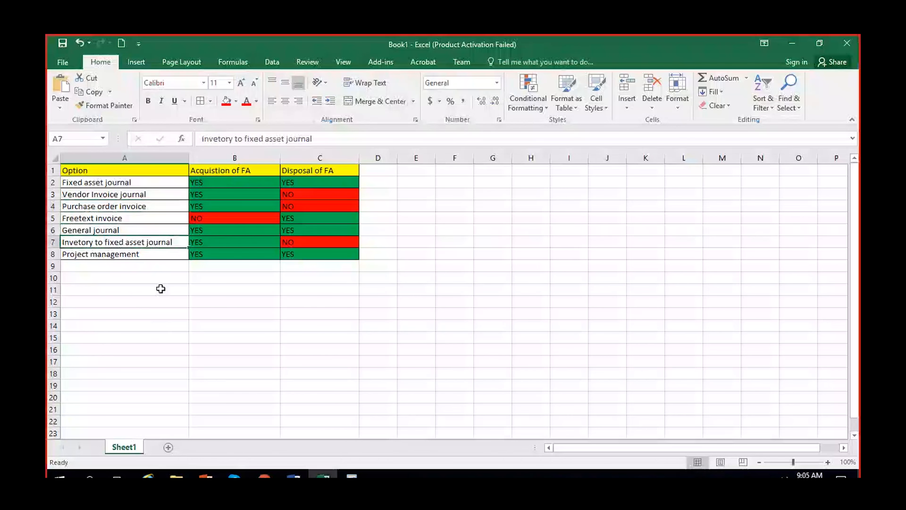